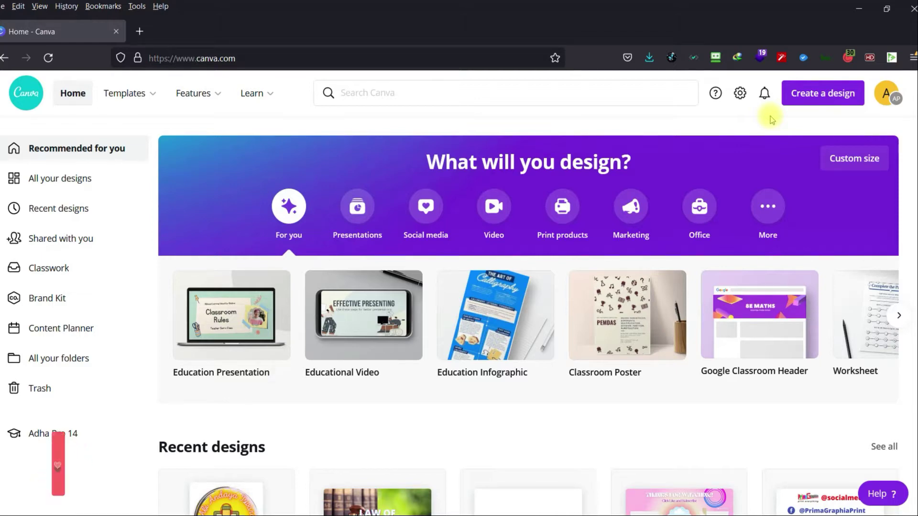
Search Canva's home page for 'pricelist' templates.
{"action": "left_click", "coordinate": [601, 97]}
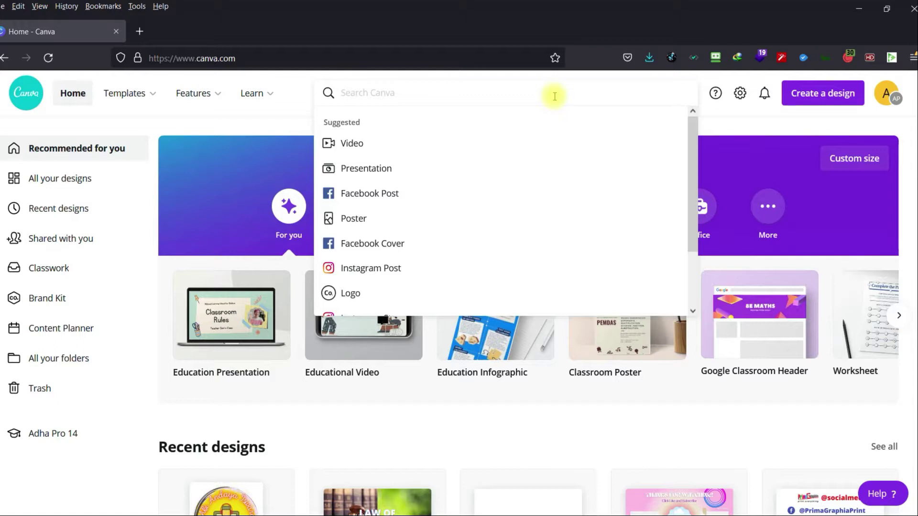
{"action": "type", "text": "price"}
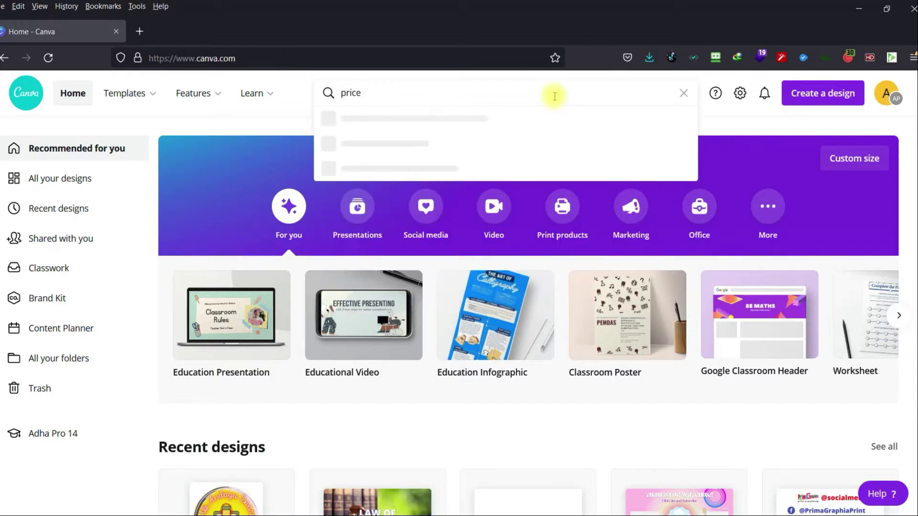
{"action": "type", "text": "list"}
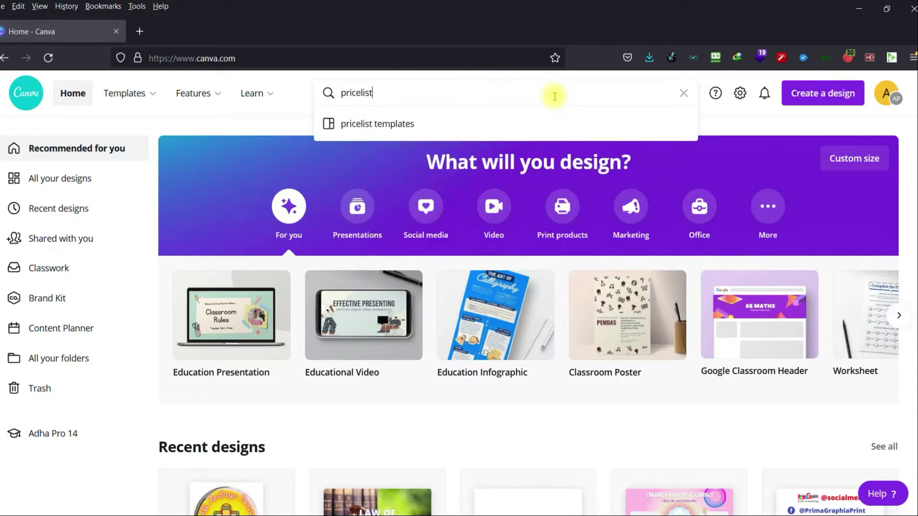
{"action": "key", "text": "Return"}
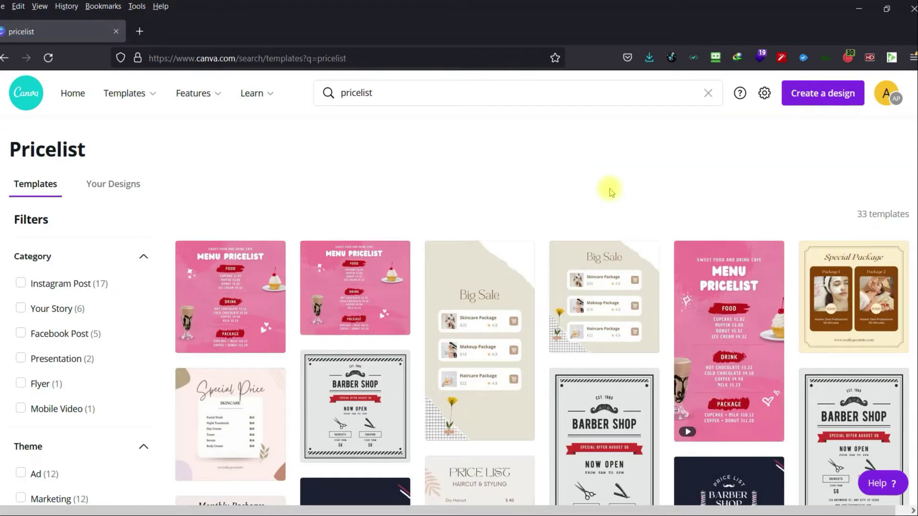
{"action": "scroll", "coordinate": [410, 183], "scroll_direction": "down", "scroll_amount": 3}
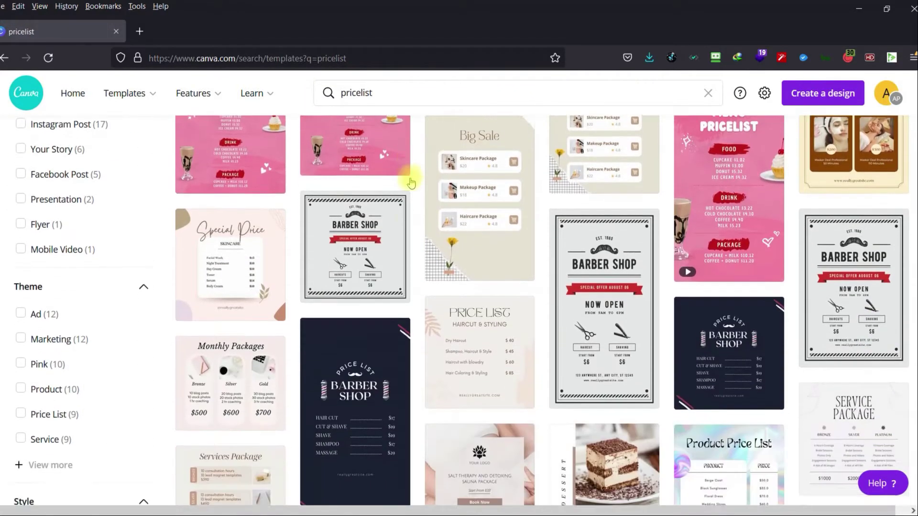
{"action": "scroll", "coordinate": [410, 182], "scroll_direction": "down", "scroll_amount": 10}
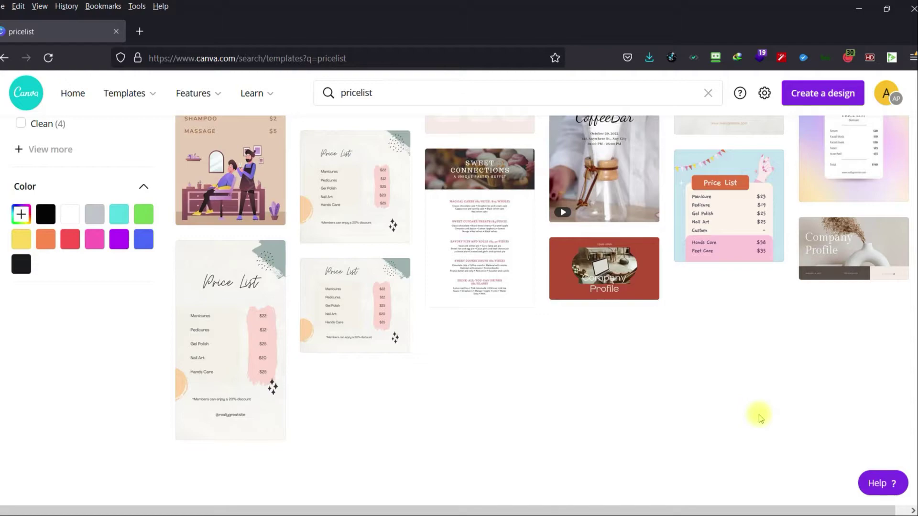
{"action": "scroll", "coordinate": [761, 419], "scroll_direction": "up", "scroll_amount": 1}
{"action": "scroll", "coordinate": [761, 419], "scroll_direction": "up", "scroll_amount": 6}
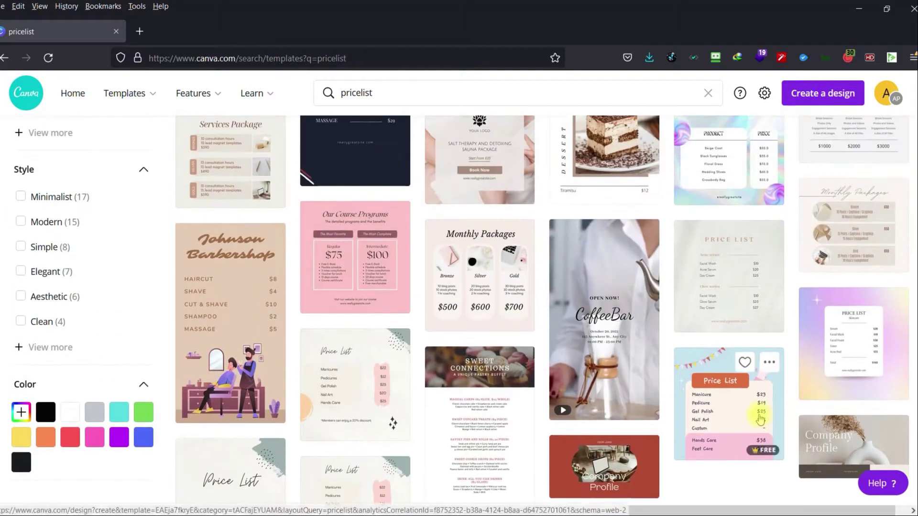
{"action": "scroll", "coordinate": [761, 419], "scroll_direction": "up", "scroll_amount": 3}
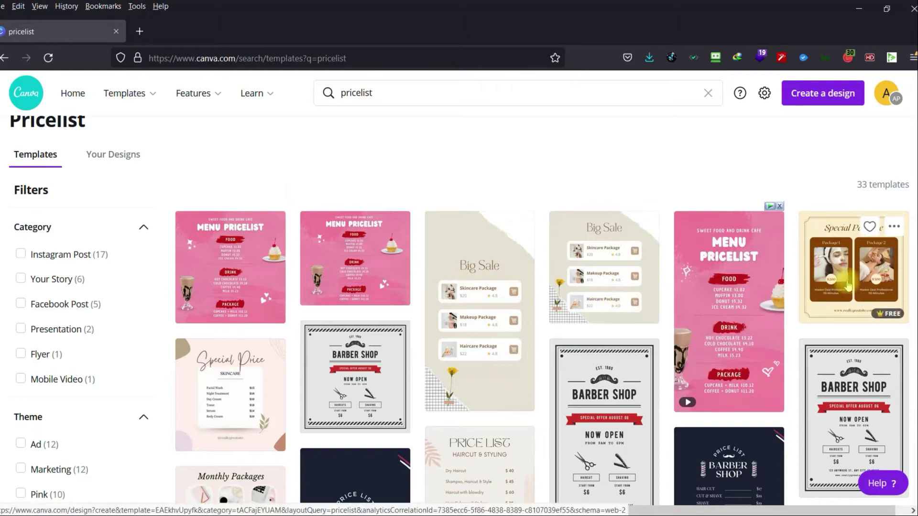
{"action": "scroll", "coordinate": [840, 324], "scroll_direction": "down", "scroll_amount": 2}
{"action": "scroll", "coordinate": [840, 324], "scroll_direction": "down", "scroll_amount": 6}
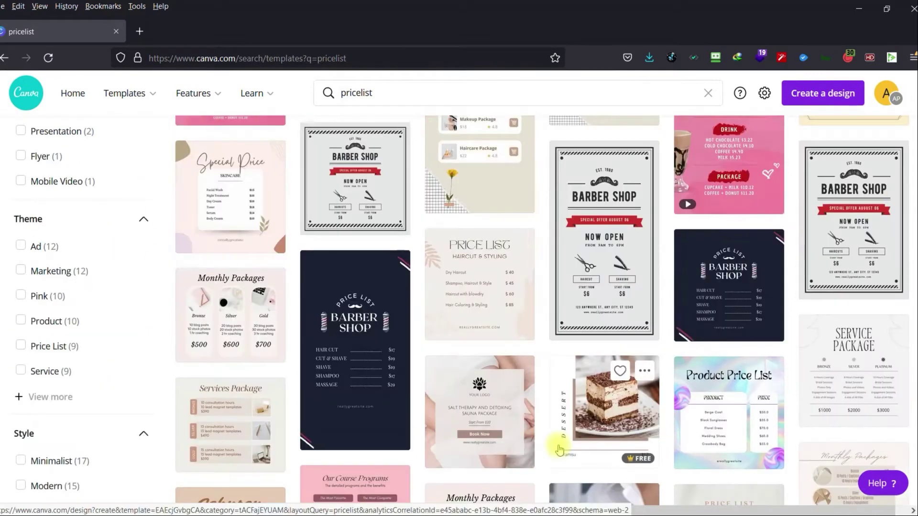
{"action": "scroll", "coordinate": [560, 445], "scroll_direction": "up", "scroll_amount": 5}
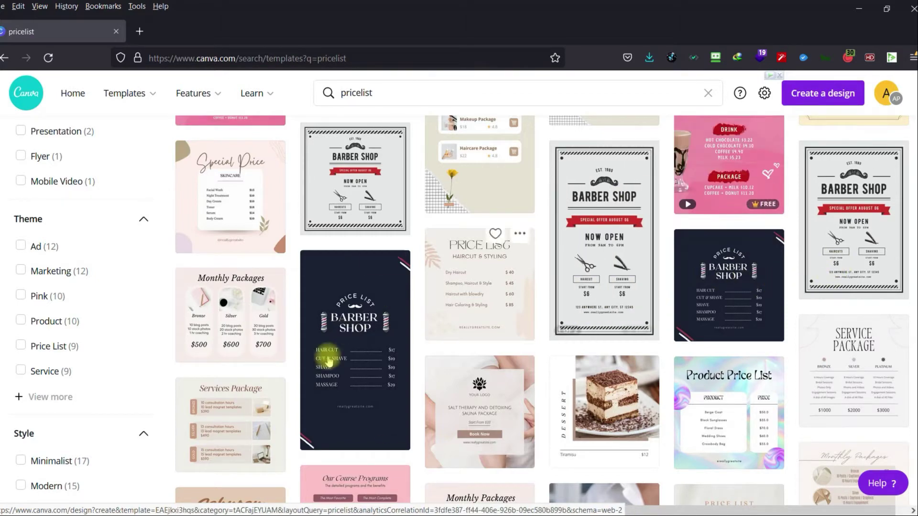
{"action": "scroll", "coordinate": [328, 365], "scroll_direction": "up", "scroll_amount": 4}
{"action": "scroll", "coordinate": [328, 366], "scroll_direction": "up", "scroll_amount": 1}
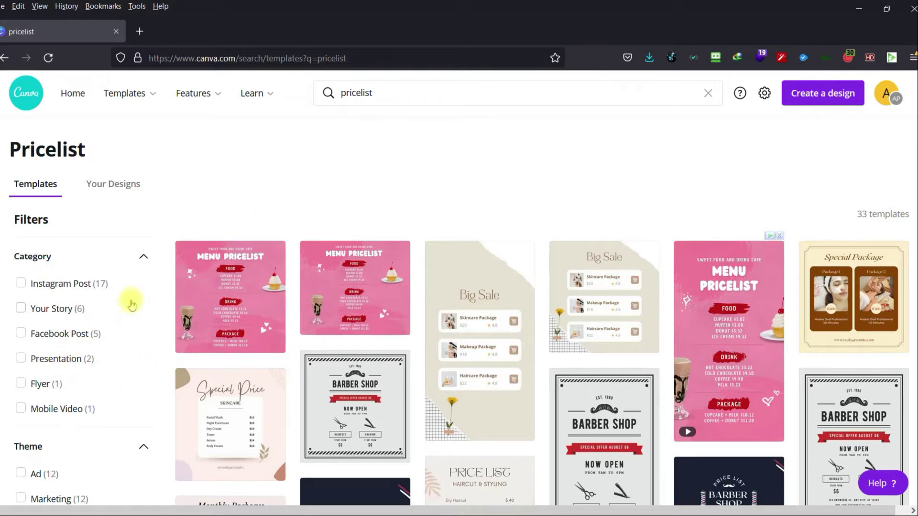
{"action": "scroll", "coordinate": [113, 352], "scroll_direction": "down", "scroll_amount": 1}
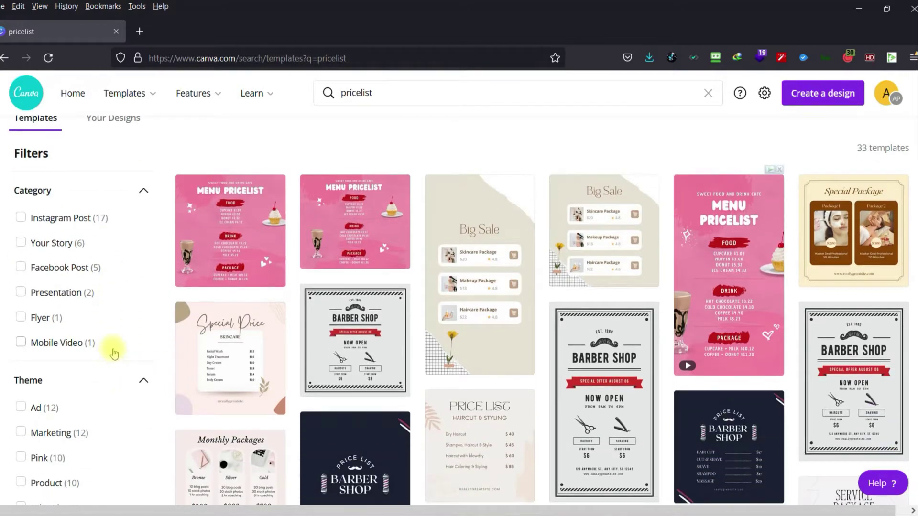
{"action": "scroll", "coordinate": [114, 353], "scroll_direction": "up", "scroll_amount": 1}
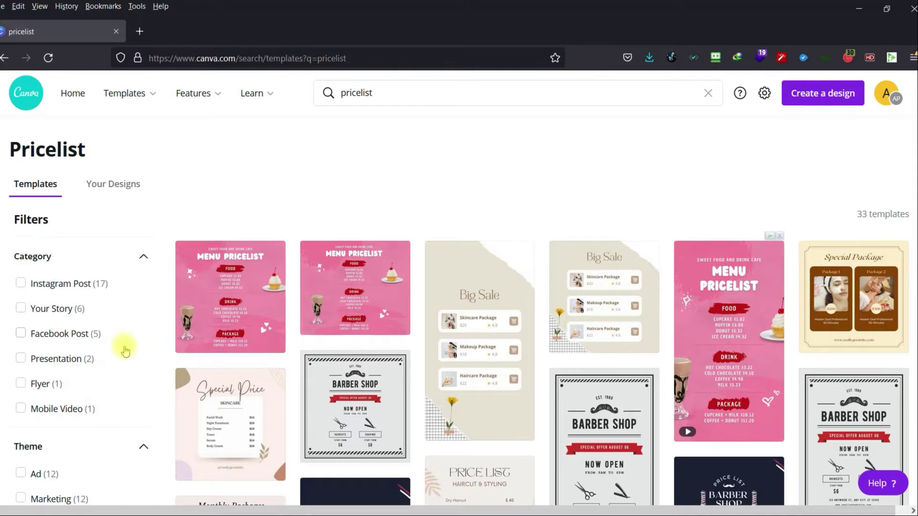
{"action": "left_click", "coordinate": [21, 284]}
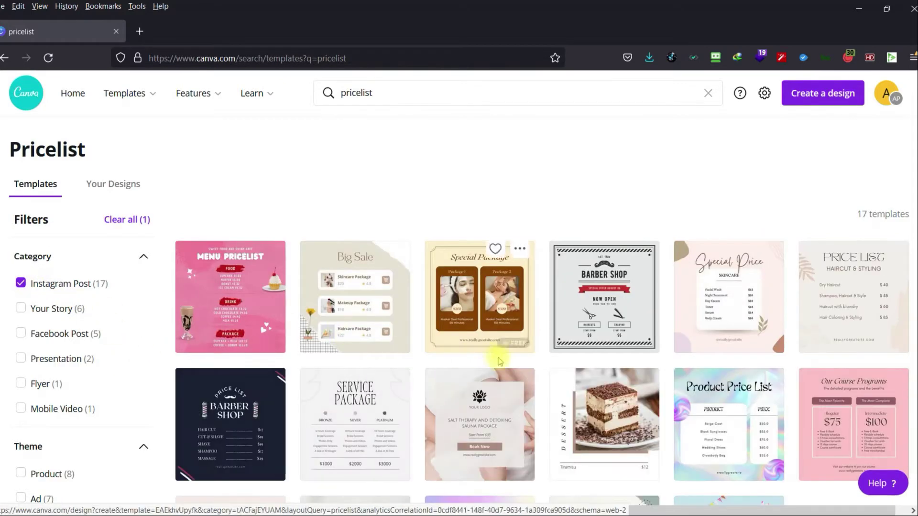
{"action": "scroll", "coordinate": [499, 362], "scroll_direction": "down", "scroll_amount": 3}
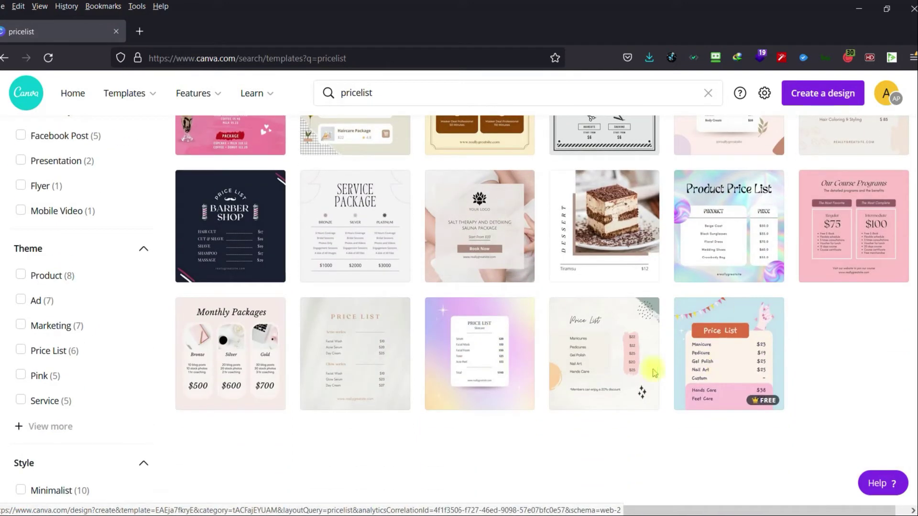
{"action": "scroll", "coordinate": [249, 369], "scroll_direction": "up", "scroll_amount": 2}
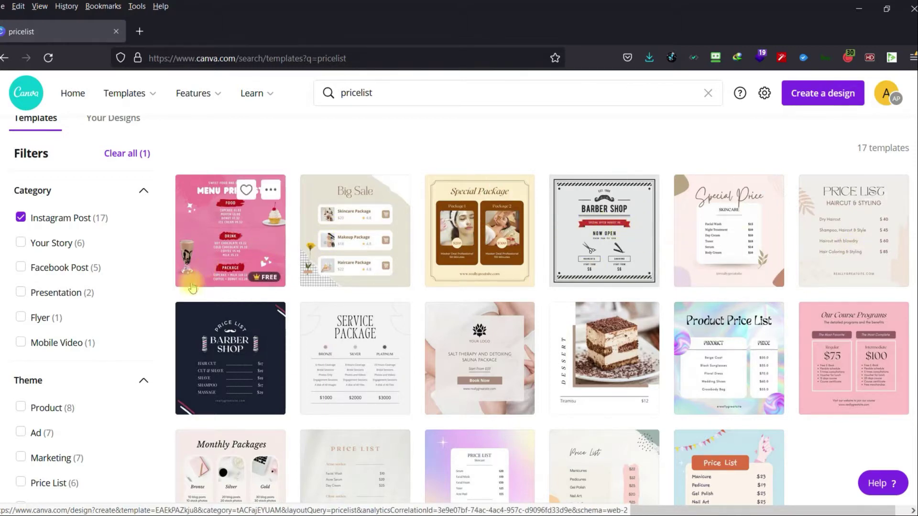
{"action": "left_click", "coordinate": [20, 218]}
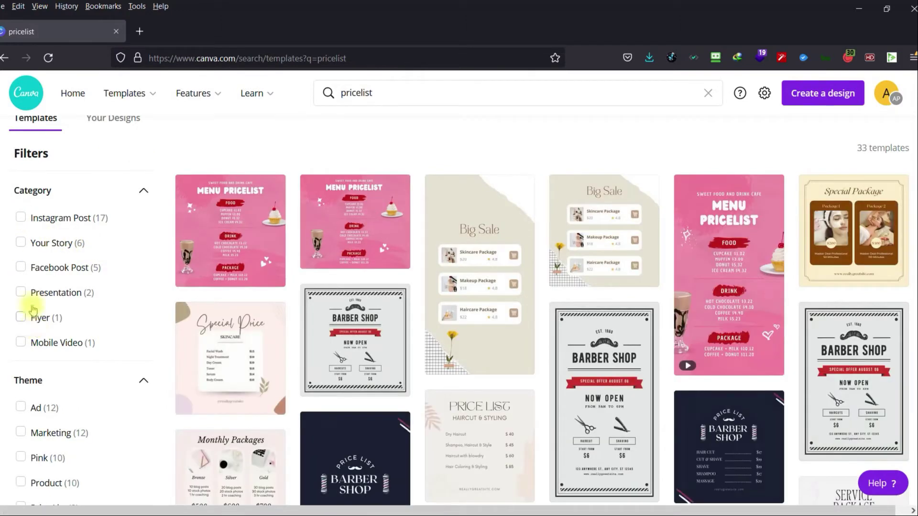
{"action": "left_click", "coordinate": [20, 271]}
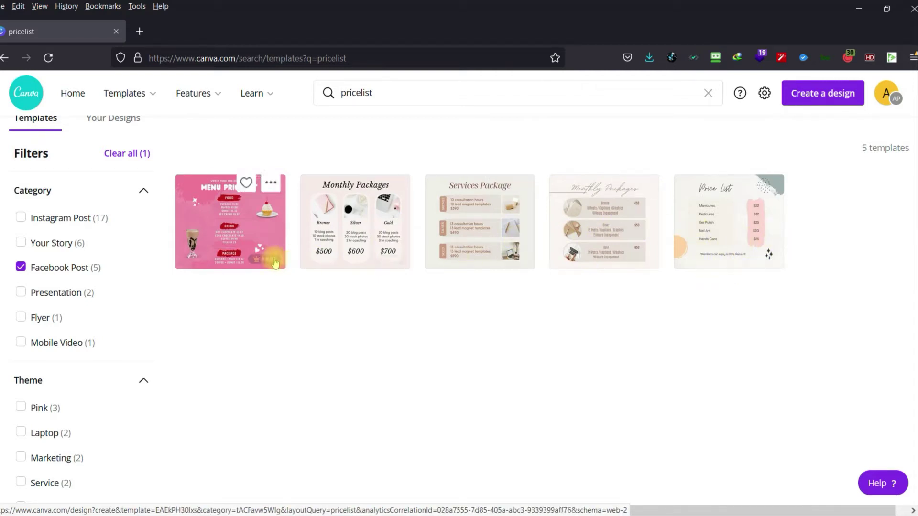
{"action": "left_click", "coordinate": [20, 267]}
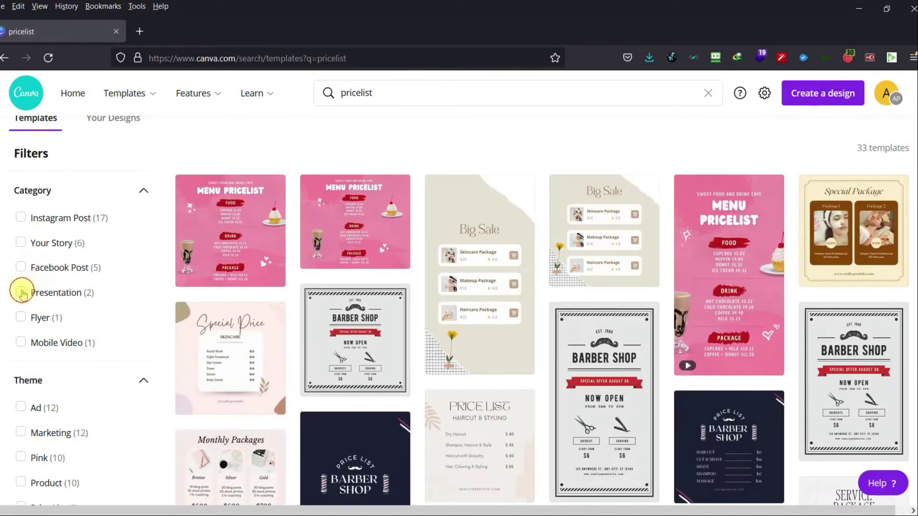
{"action": "left_click", "coordinate": [21, 291]}
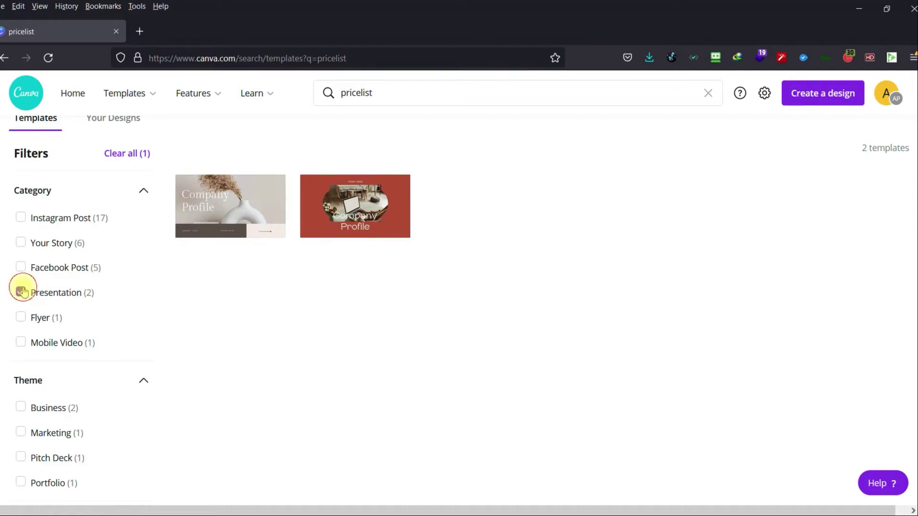
{"action": "left_click", "coordinate": [21, 292]}
{"action": "left_click", "coordinate": [21, 317]}
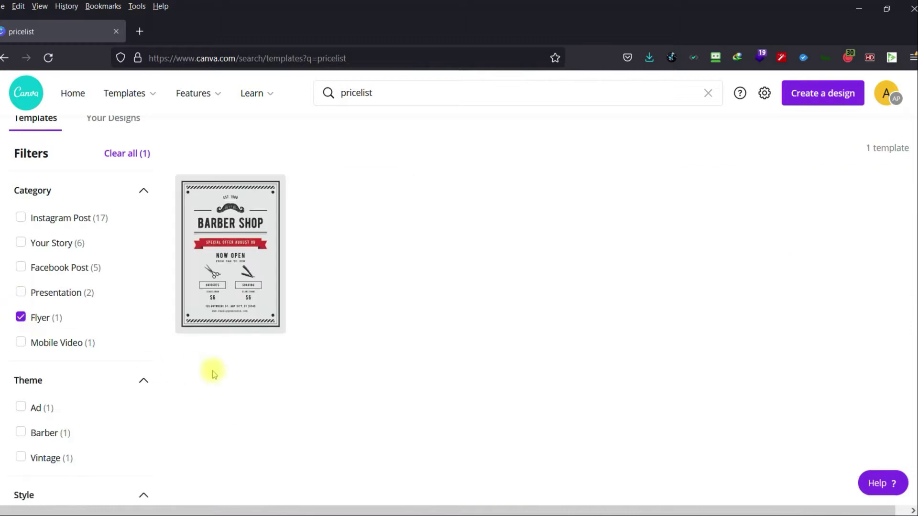
{"action": "left_click", "coordinate": [21, 318]}
{"action": "left_click", "coordinate": [20, 343]}
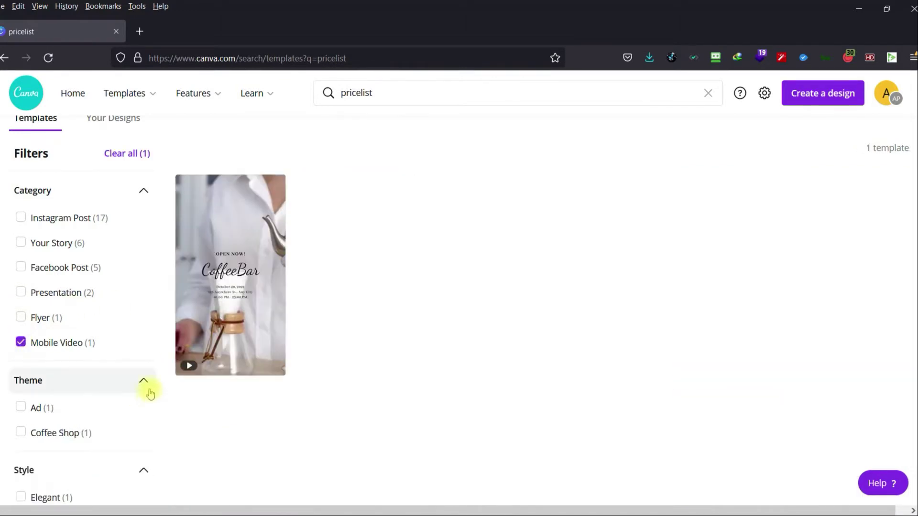
{"action": "left_click", "coordinate": [20, 341]}
{"action": "scroll", "coordinate": [68, 358], "scroll_direction": "down", "scroll_amount": 4}
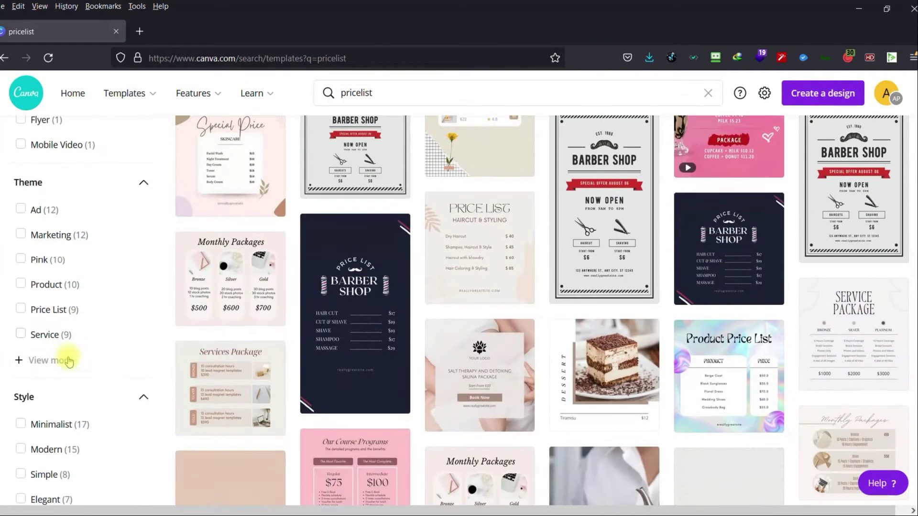
{"action": "left_click", "coordinate": [21, 242]}
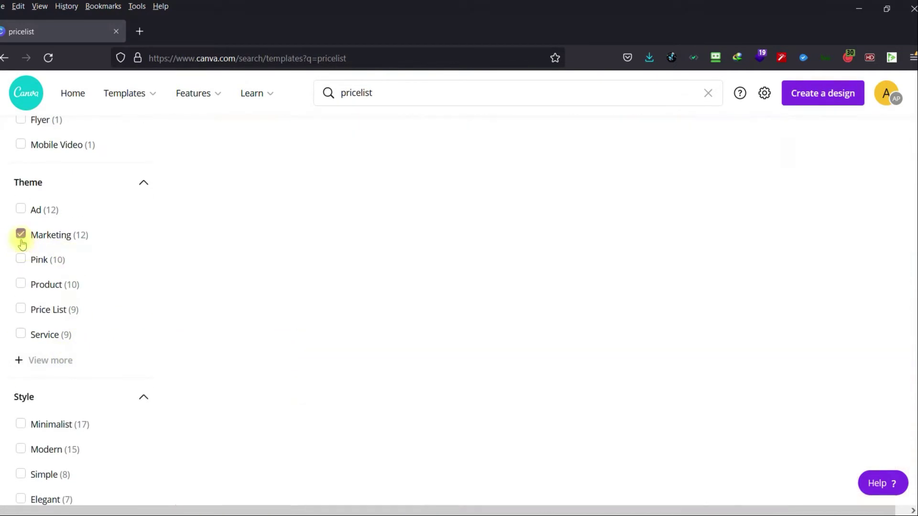
{"action": "scroll", "coordinate": [390, 430], "scroll_direction": "up", "scroll_amount": 4}
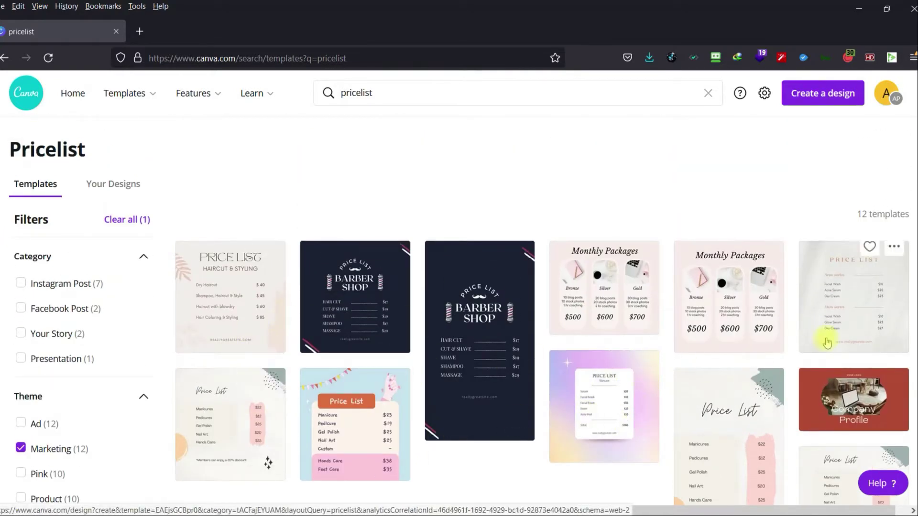
{"action": "scroll", "coordinate": [813, 435], "scroll_direction": "down", "scroll_amount": 3}
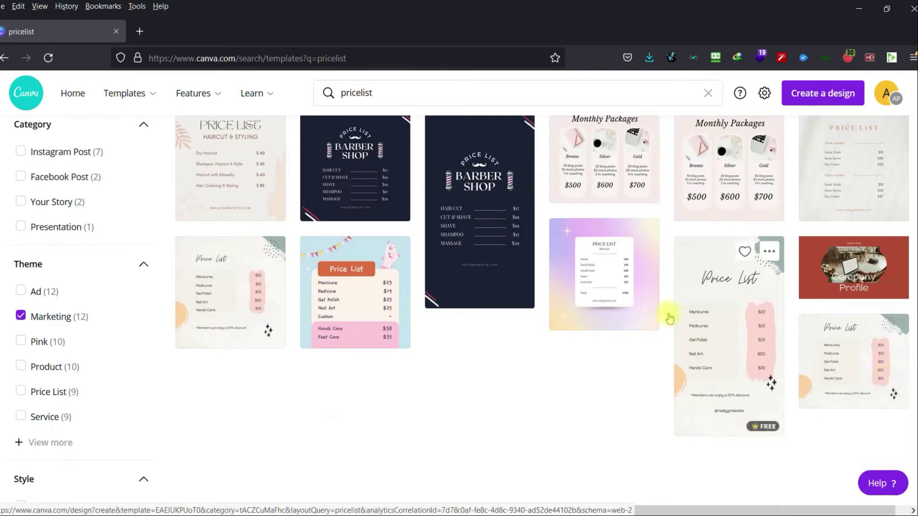
{"action": "left_click", "coordinate": [20, 316]}
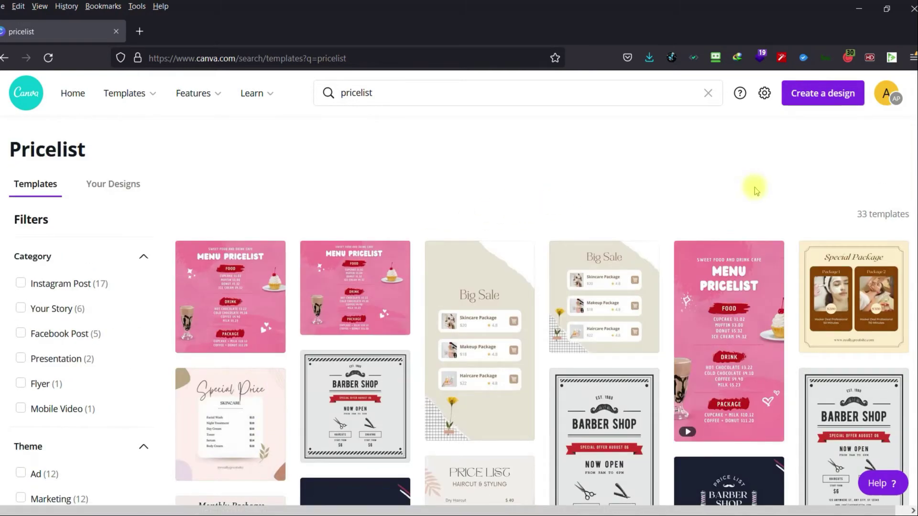
Create a new blank A4 Document design from the Create a design list.
{"action": "left_click", "coordinate": [821, 98]}
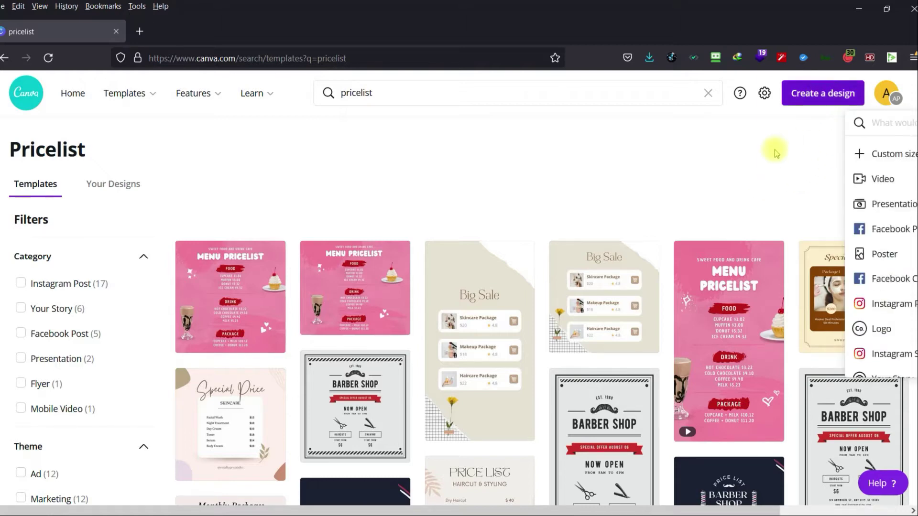
{"action": "left_click", "coordinate": [809, 119]}
{"action": "left_click", "coordinate": [814, 98]}
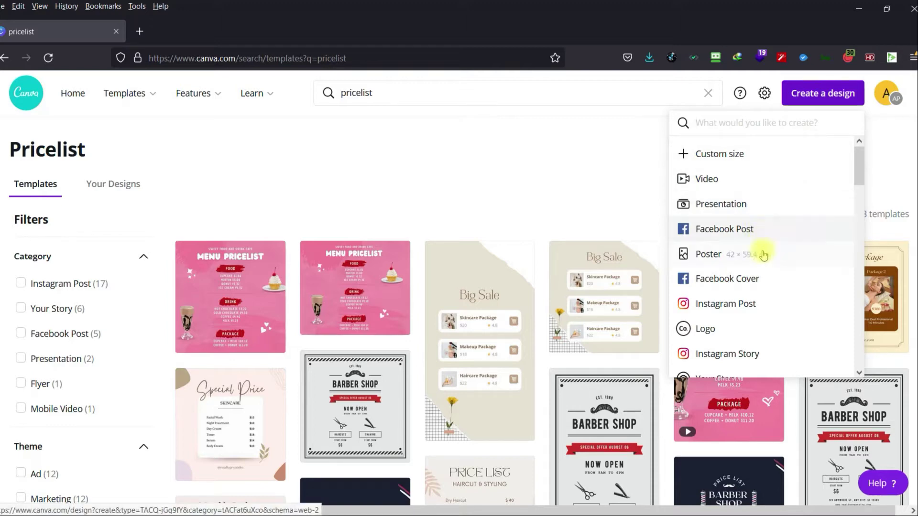
{"action": "scroll", "coordinate": [768, 282], "scroll_direction": "down", "scroll_amount": 3}
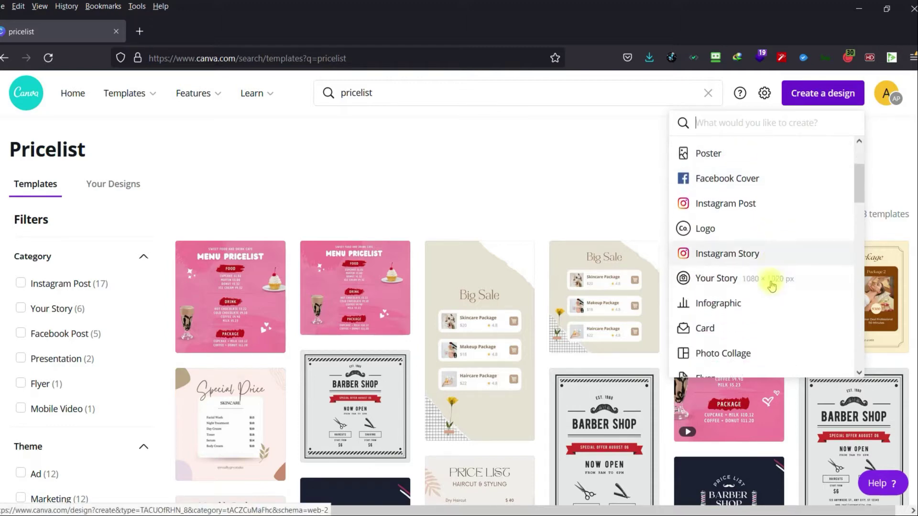
{"action": "scroll", "coordinate": [771, 286], "scroll_direction": "down", "scroll_amount": 1}
{"action": "scroll", "coordinate": [772, 285], "scroll_direction": "down", "scroll_amount": 5}
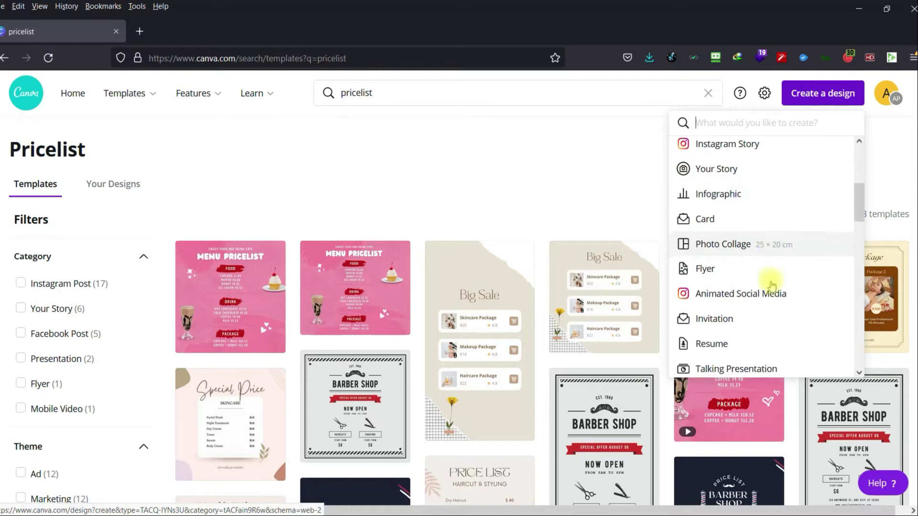
{"action": "scroll", "coordinate": [770, 286], "scroll_direction": "down", "scroll_amount": 3}
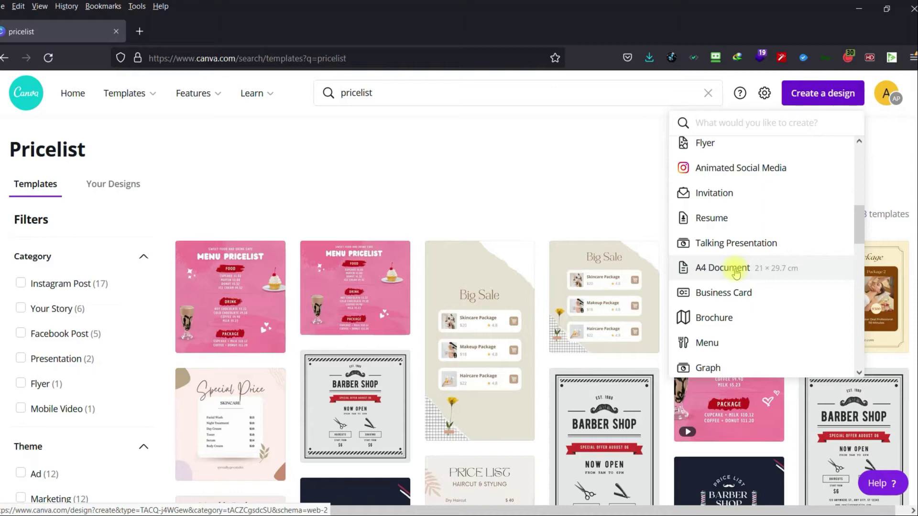
{"action": "scroll", "coordinate": [736, 274], "scroll_direction": "down", "scroll_amount": 2}
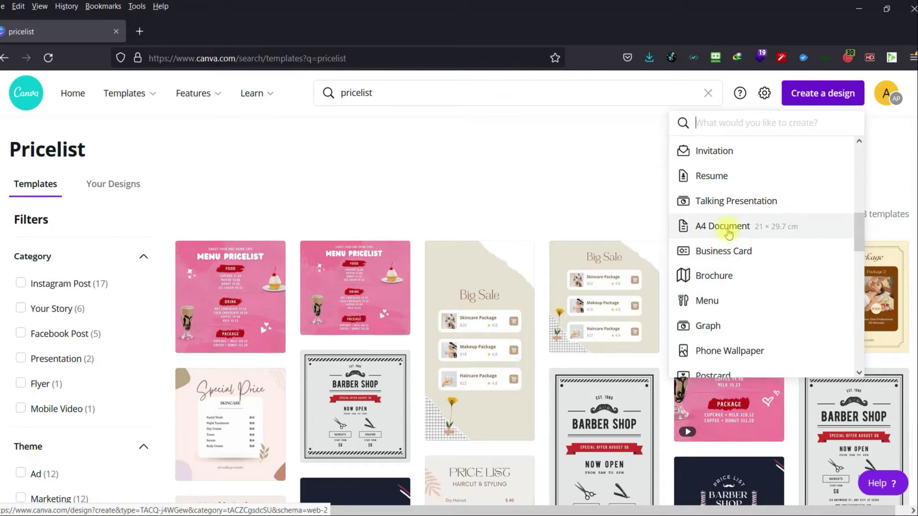
{"action": "scroll", "coordinate": [734, 287], "scroll_direction": "down", "scroll_amount": 2}
{"action": "scroll", "coordinate": [730, 339], "scroll_direction": "down", "scroll_amount": 3}
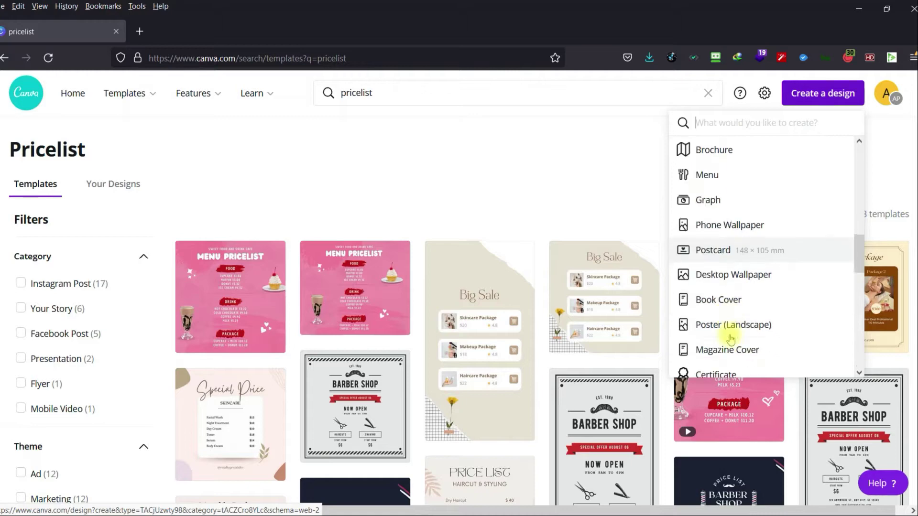
{"action": "scroll", "coordinate": [731, 339], "scroll_direction": "down", "scroll_amount": 2}
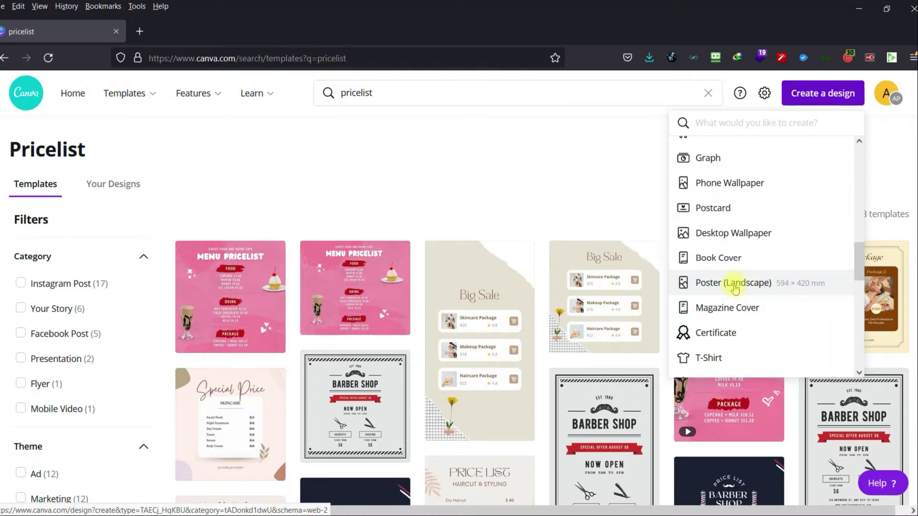
{"action": "scroll", "coordinate": [735, 289], "scroll_direction": "down", "scroll_amount": 3}
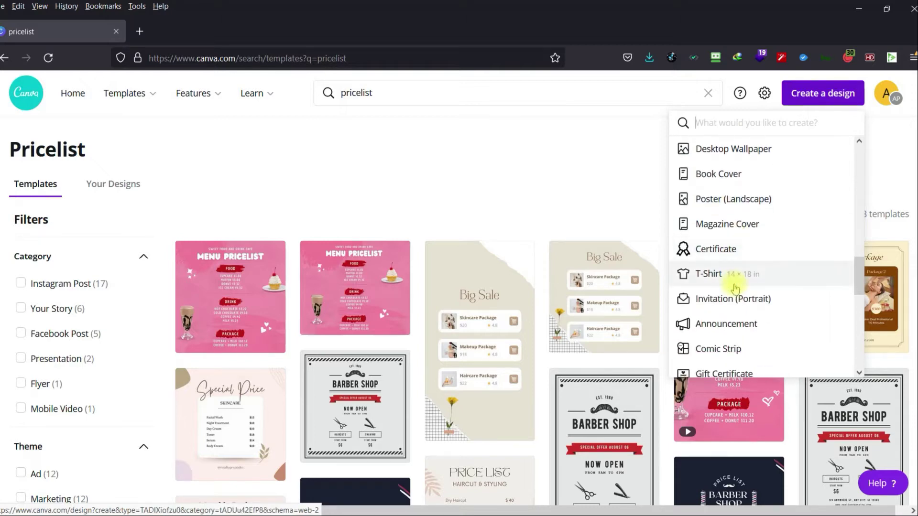
{"action": "scroll", "coordinate": [735, 289], "scroll_direction": "up", "scroll_amount": 3}
{"action": "scroll", "coordinate": [732, 286], "scroll_direction": "up", "scroll_amount": 5}
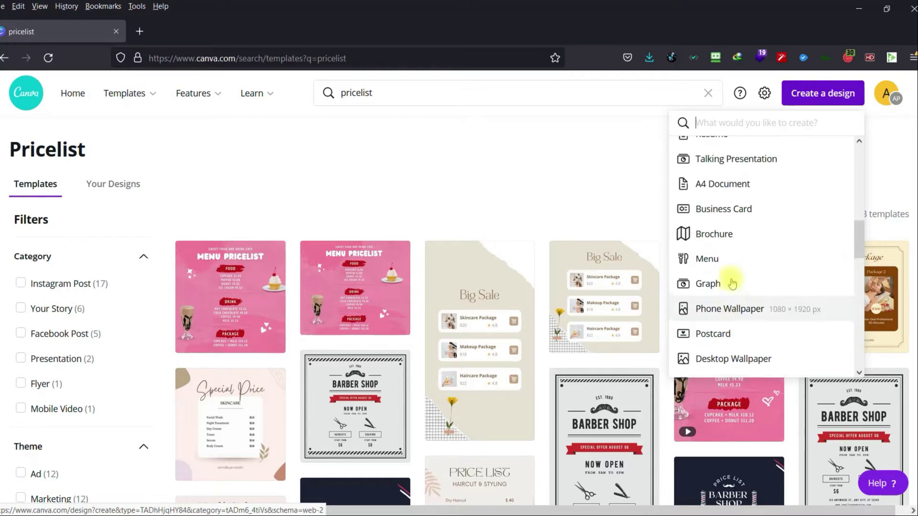
{"action": "left_click", "coordinate": [723, 186]}
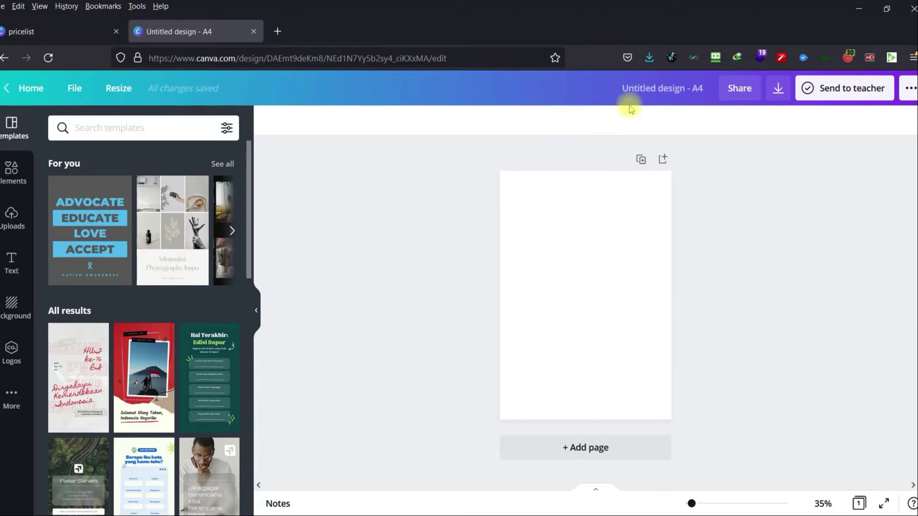
Rename the untitled A4 design to 'Pricelist Saya'.
{"action": "left_click", "coordinate": [646, 86]}
{"action": "key", "text": "BackSpace"}
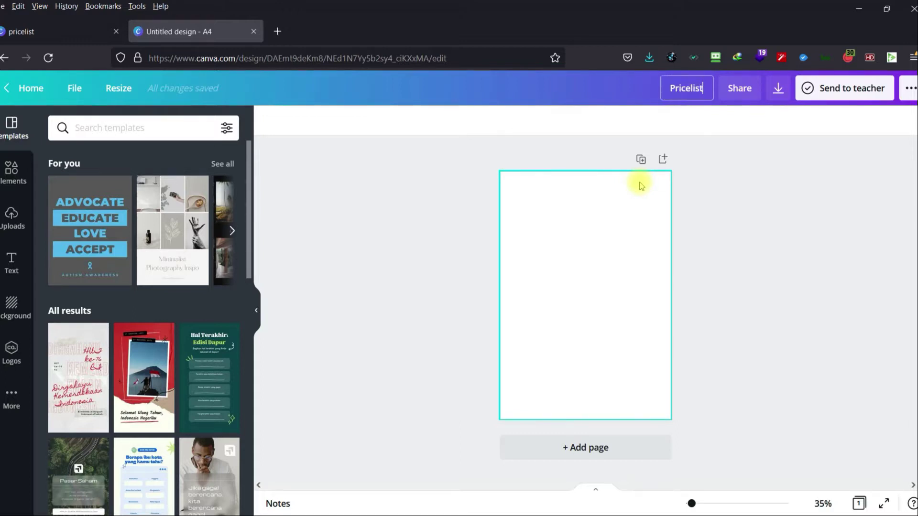
{"action": "type", "text": "Pricelist Saya"}
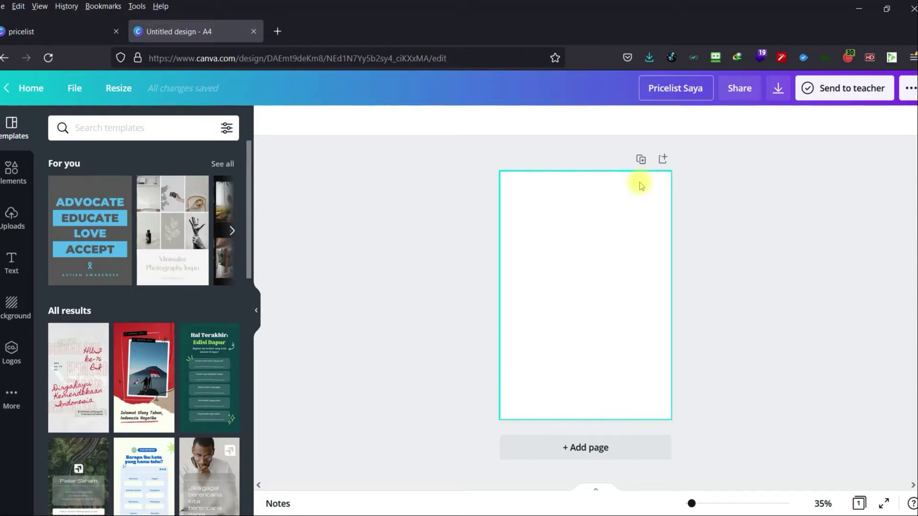
{"action": "left_click", "coordinate": [715, 222]}
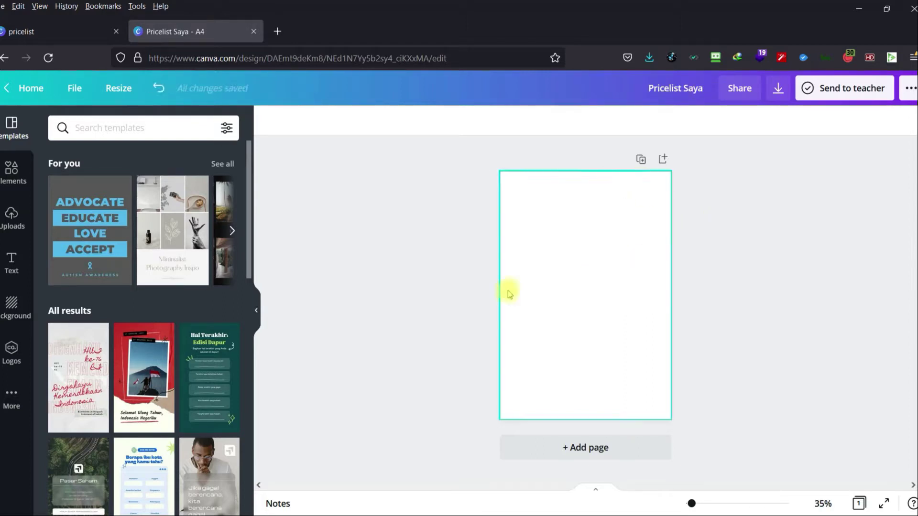
{"action": "left_click", "coordinate": [416, 283]}
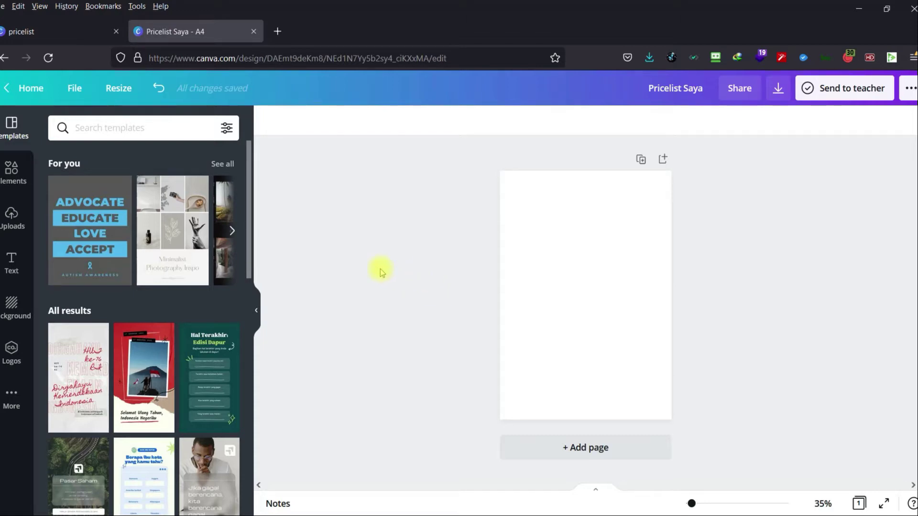
{"action": "scroll", "coordinate": [183, 282], "scroll_direction": "down", "scroll_amount": 10}
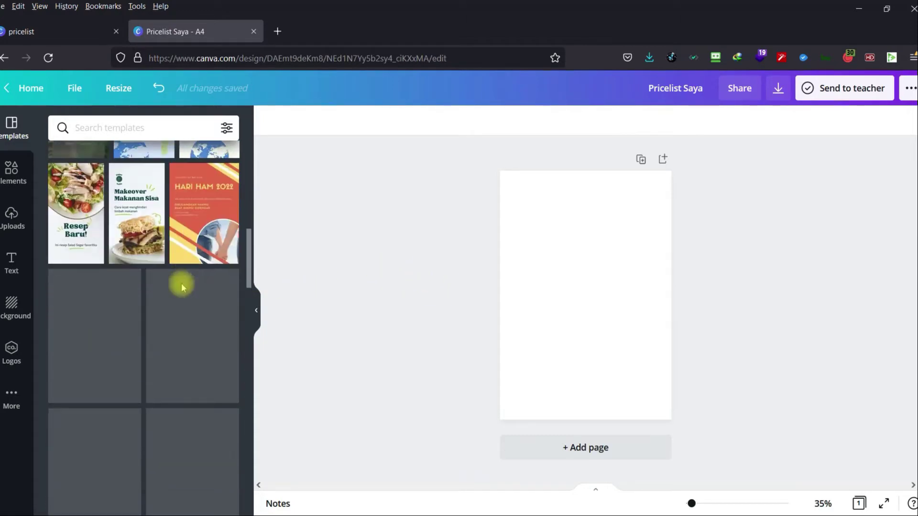
Search the editor's Templates panel for 'pricelist' and browse the barbershop and menu results.
{"action": "scroll", "coordinate": [182, 287], "scroll_direction": "down", "scroll_amount": 5}
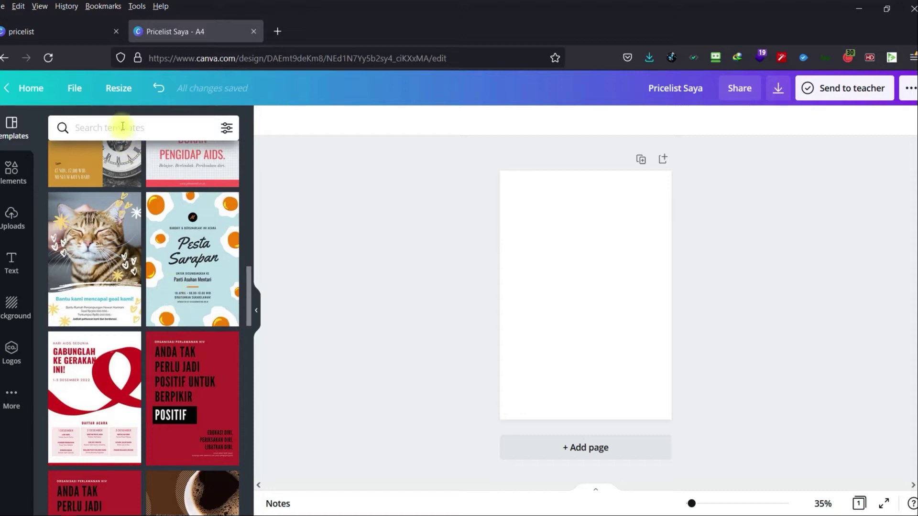
{"action": "left_click", "coordinate": [122, 126]}
{"action": "type", "text": "pircelist"}
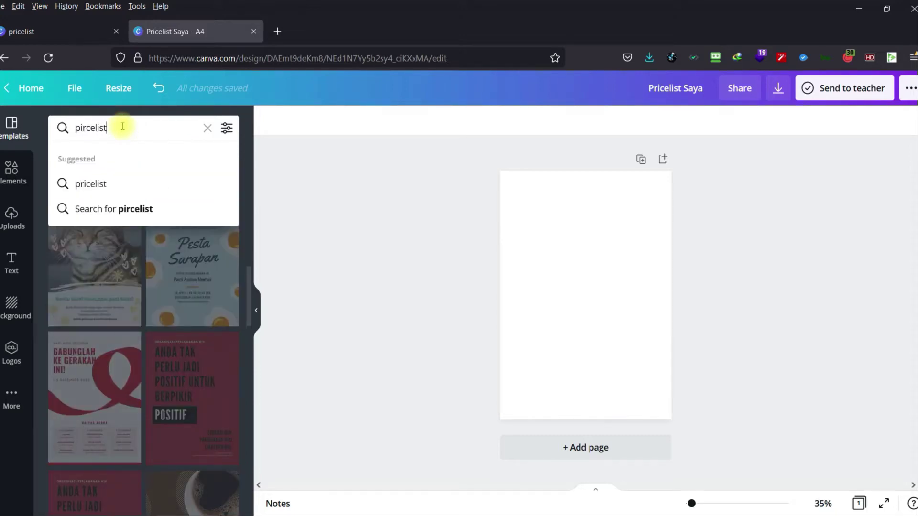
{"action": "key", "text": "BackSpace"}
{"action": "key", "text": "BackSpace"}
{"action": "key", "text": "BackSpace"}
{"action": "key", "text": "BackSpace"}
{"action": "type", "text": "rice"}
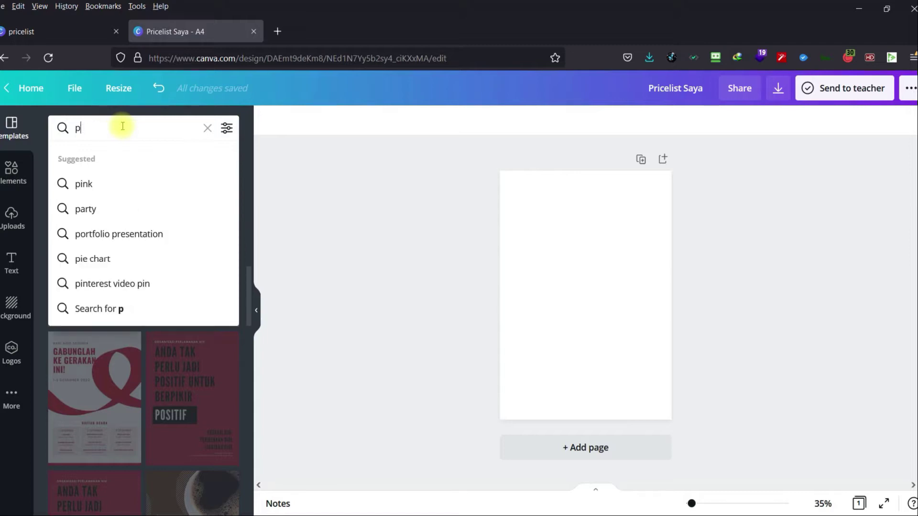
{"action": "type", "text": "list"}
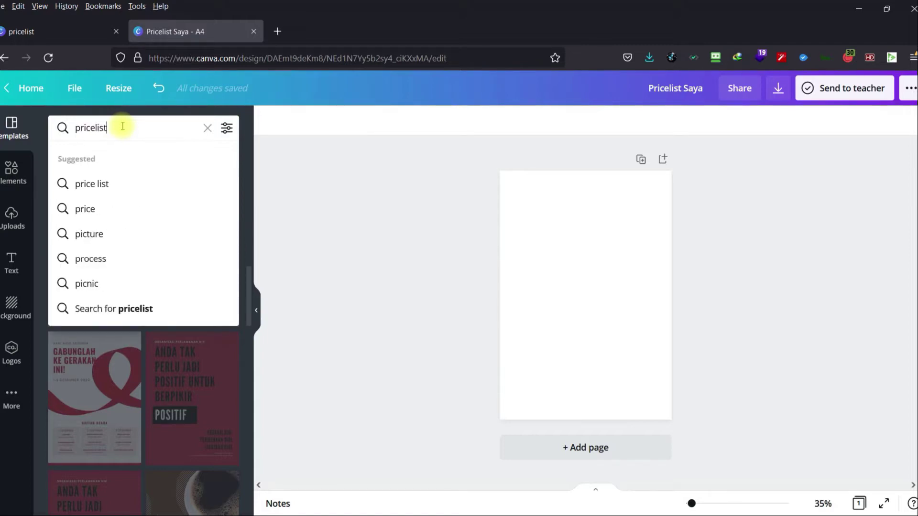
{"action": "key", "text": "Return"}
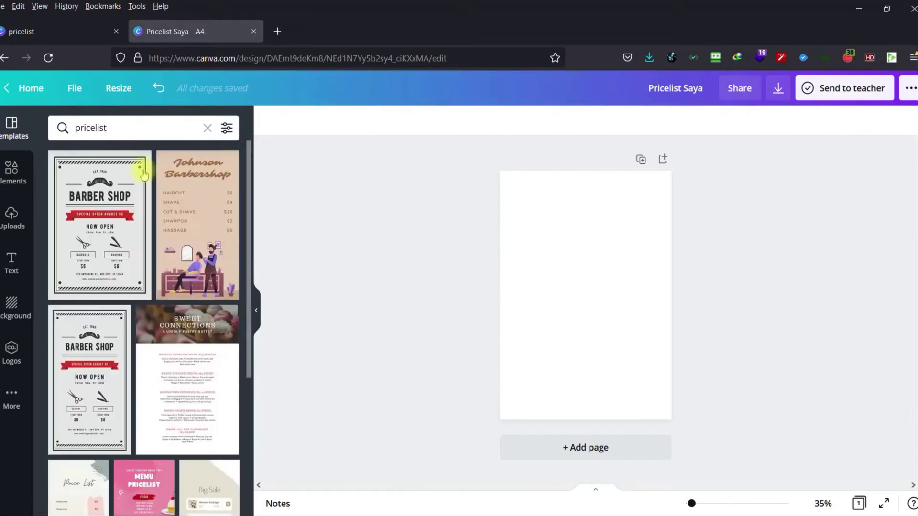
{"action": "scroll", "coordinate": [180, 238], "scroll_direction": "down", "scroll_amount": 4}
{"action": "scroll", "coordinate": [184, 244], "scroll_direction": "up", "scroll_amount": 4}
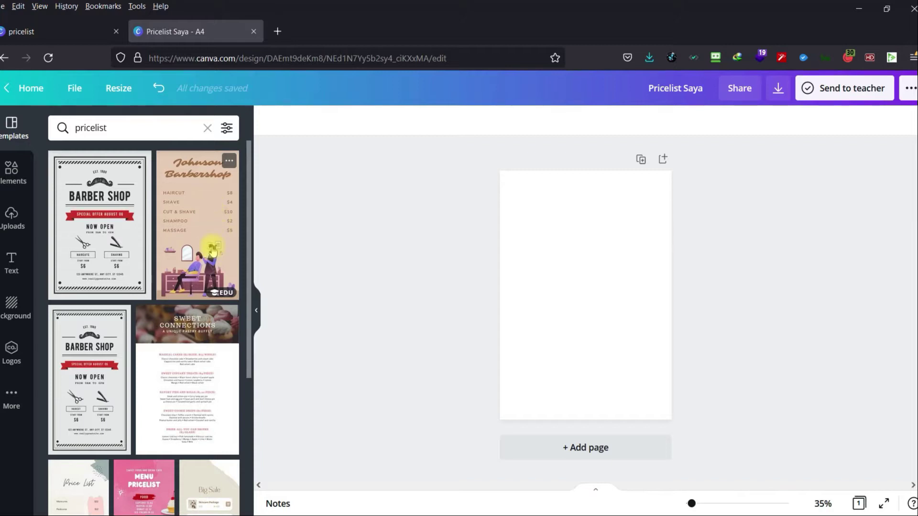
{"action": "scroll", "coordinate": [227, 351], "scroll_direction": "down", "scroll_amount": 4}
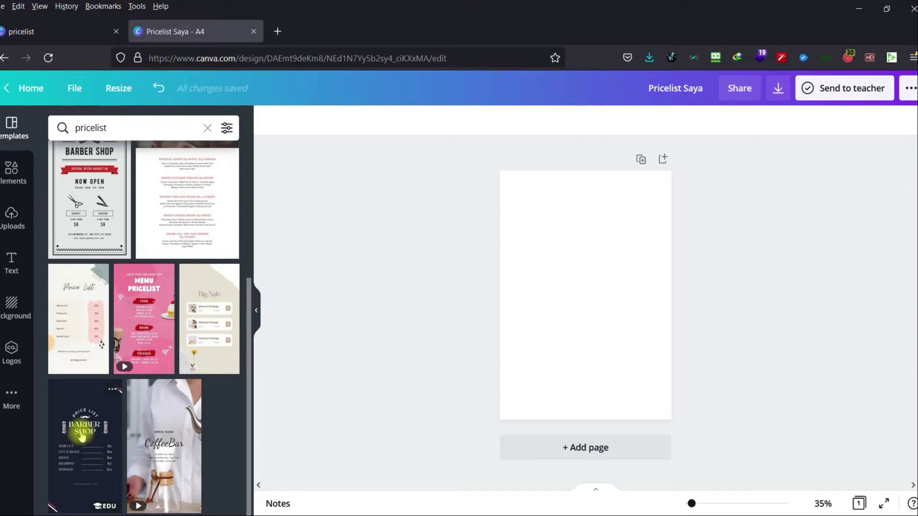
{"action": "scroll", "coordinate": [241, 363], "scroll_direction": "up", "scroll_amount": 4}
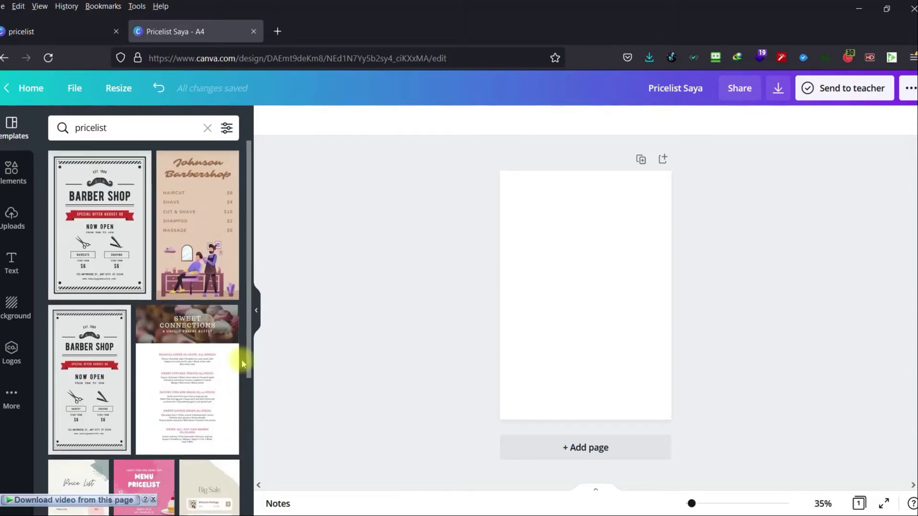
{"action": "left_click", "coordinate": [221, 211]}
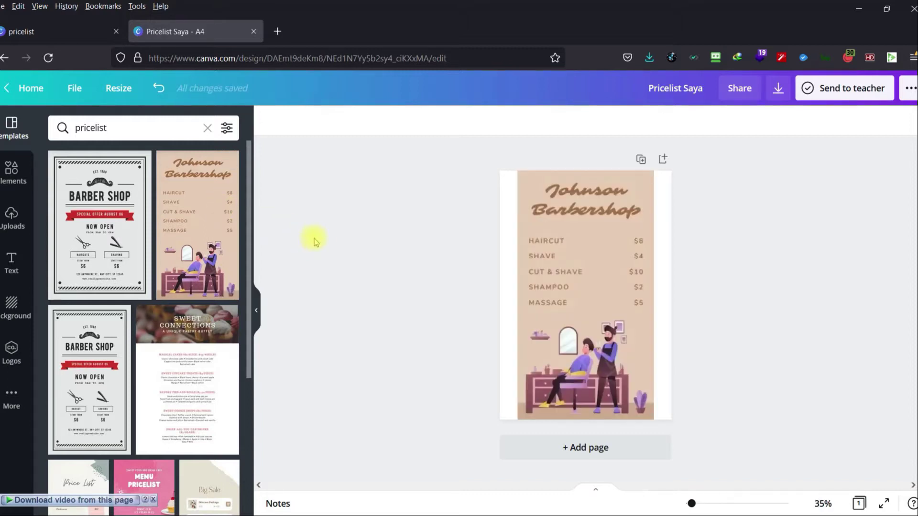
{"action": "left_click", "coordinate": [615, 291]}
{"action": "left_click", "coordinate": [837, 314]}
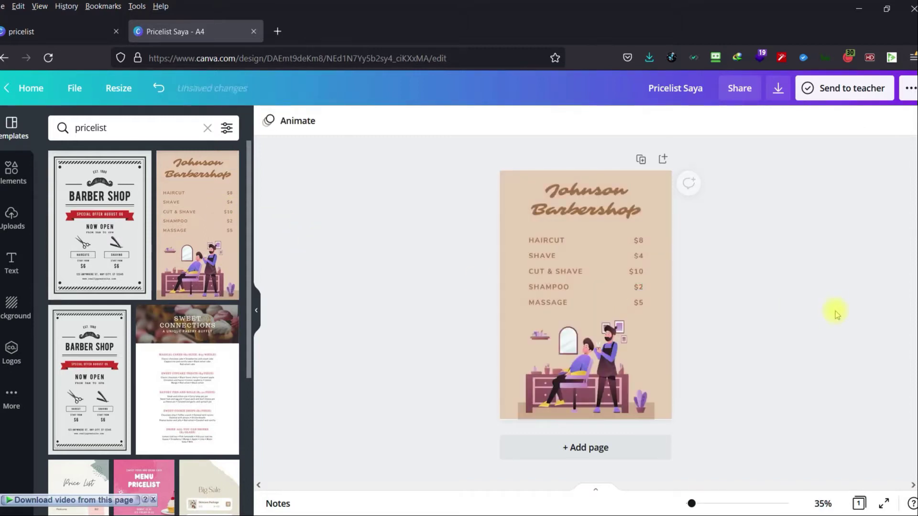
{"action": "left_click", "coordinate": [646, 358]}
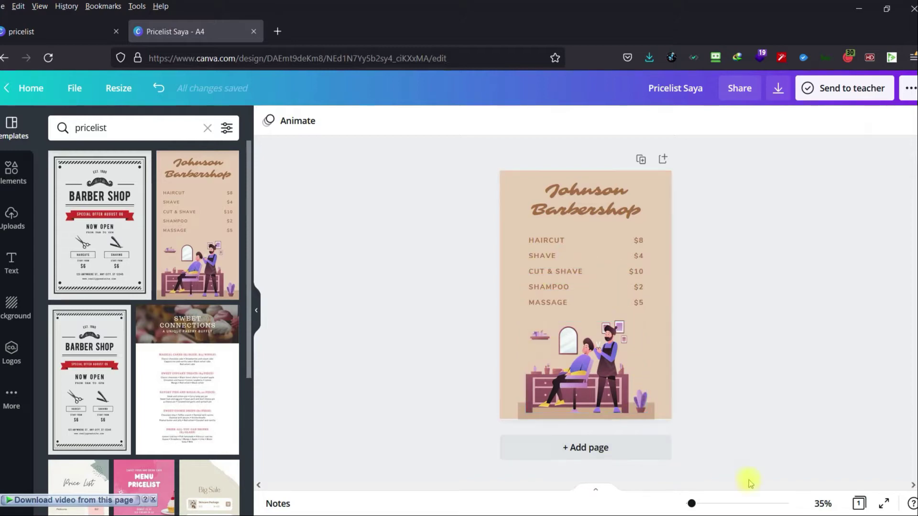
{"action": "left_click", "coordinate": [647, 458]}
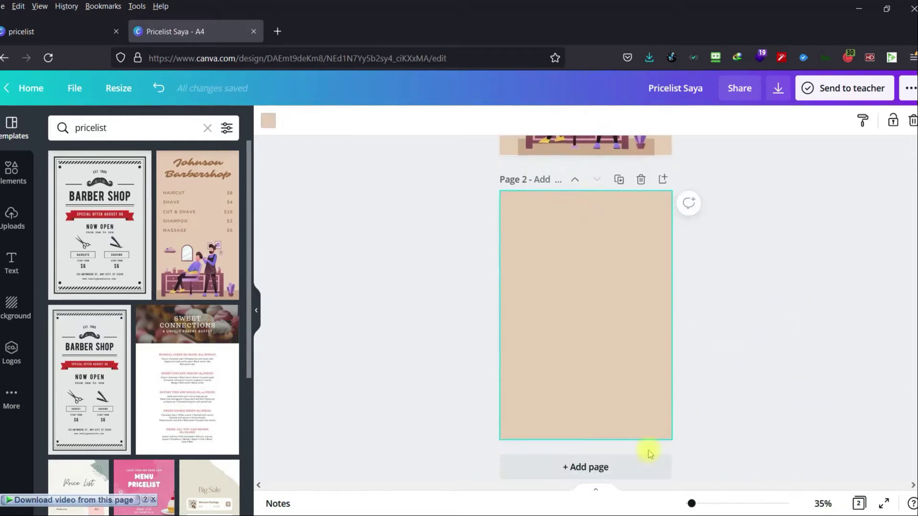
{"action": "key", "text": "Delete"}
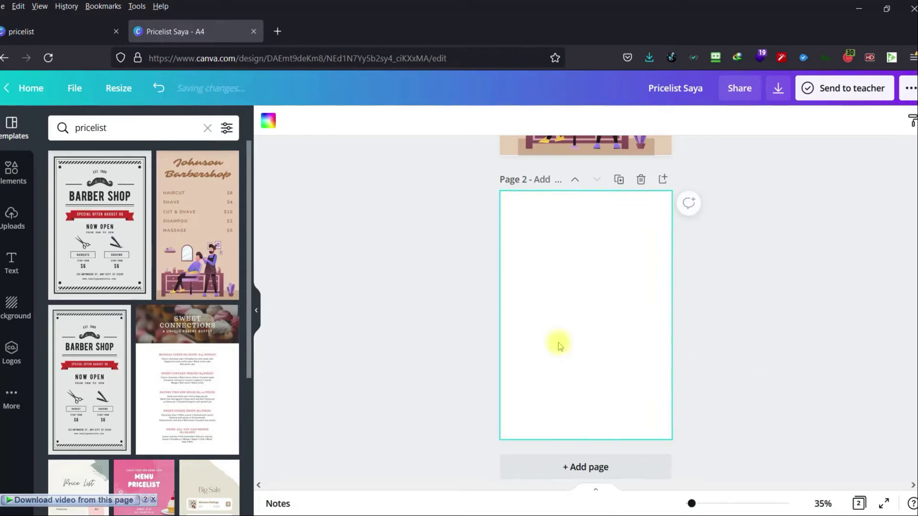
{"action": "left_click", "coordinate": [391, 323]}
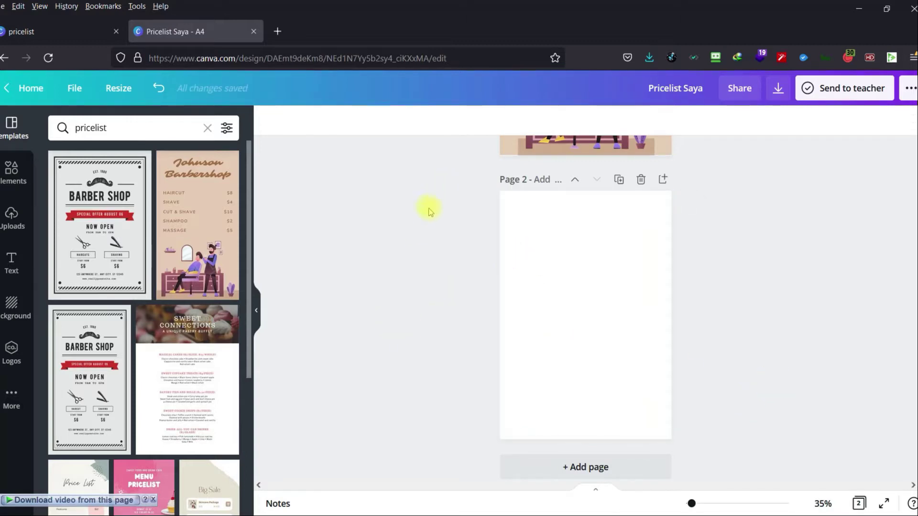
{"action": "scroll", "coordinate": [405, 270], "scroll_direction": "up", "scroll_amount": 5}
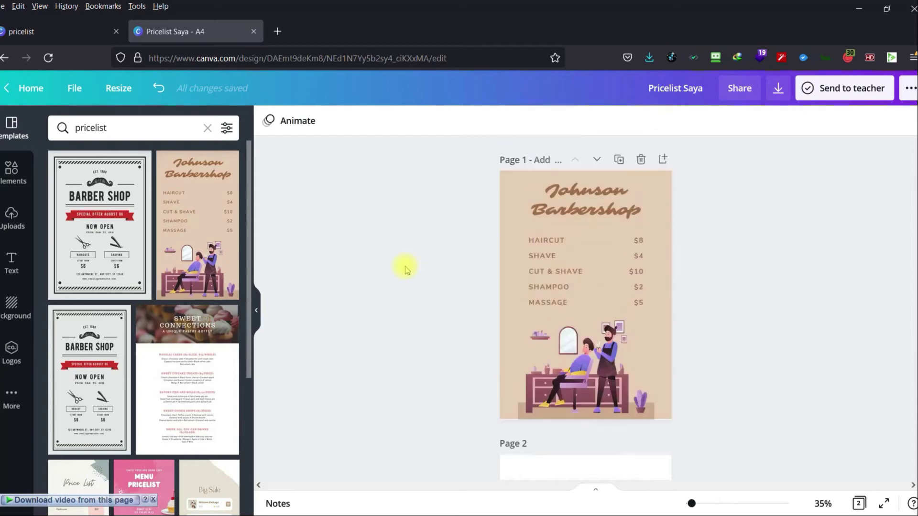
{"action": "left_click", "coordinate": [642, 159]}
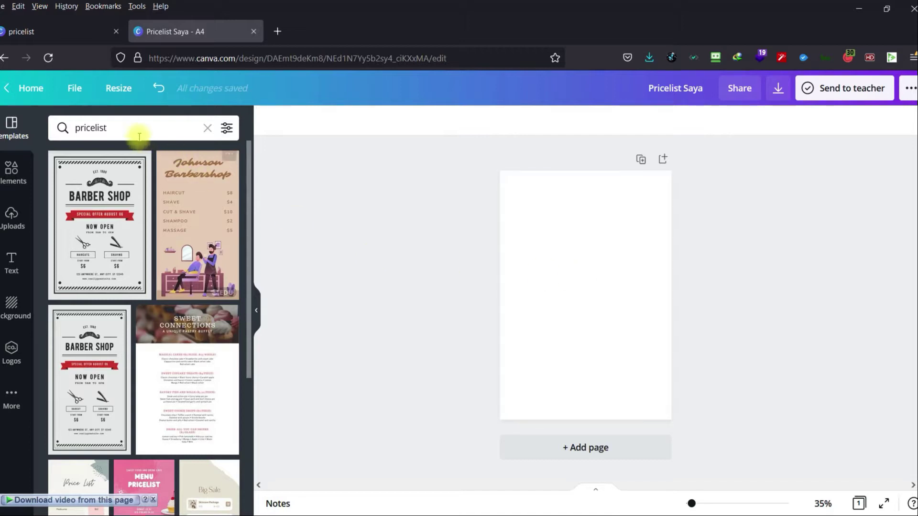
{"action": "left_click", "coordinate": [208, 128]}
{"action": "left_click", "coordinate": [10, 178]}
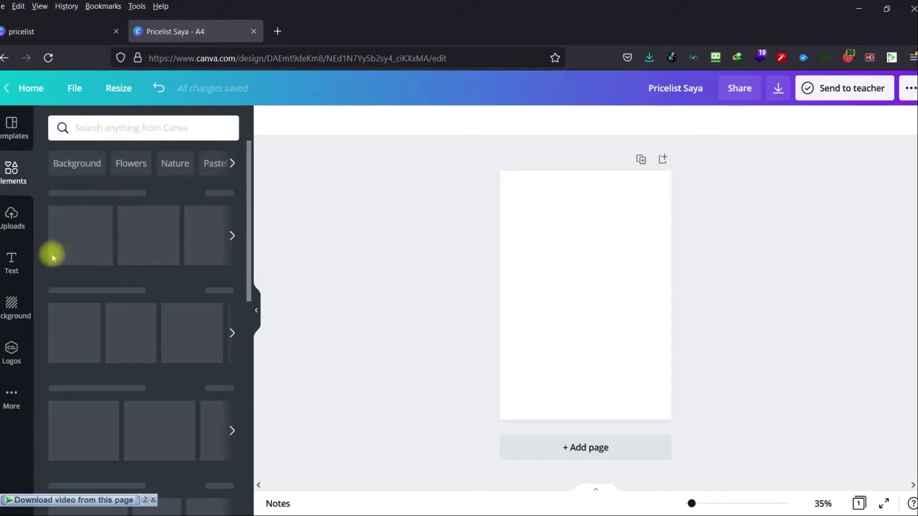
{"action": "left_click", "coordinate": [106, 131]}
{"action": "type", "text": "b"}
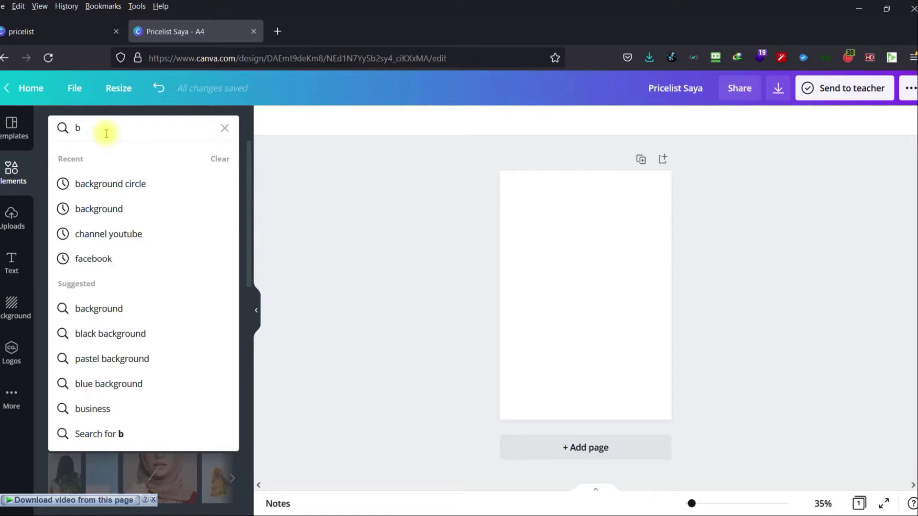
{"action": "type", "text": "ak"}
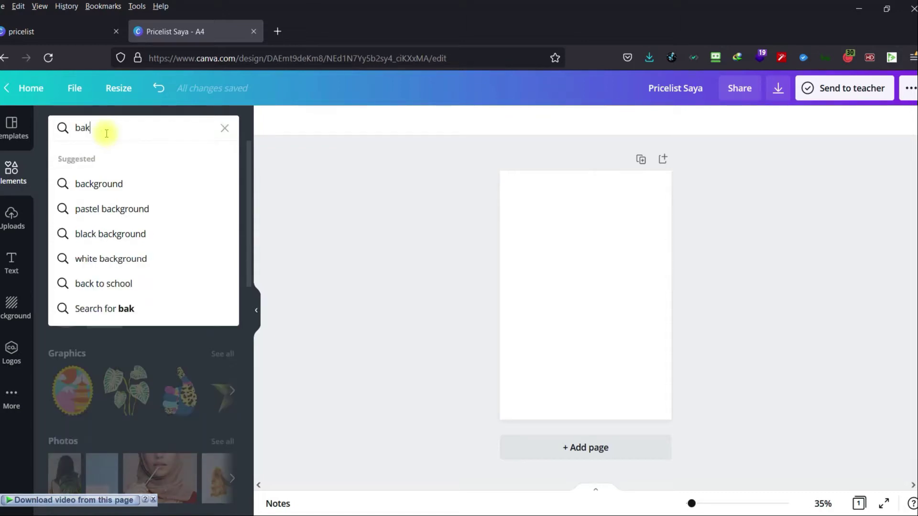
{"action": "key", "text": "BackSpace"}
{"action": "type", "text": "ckground"}
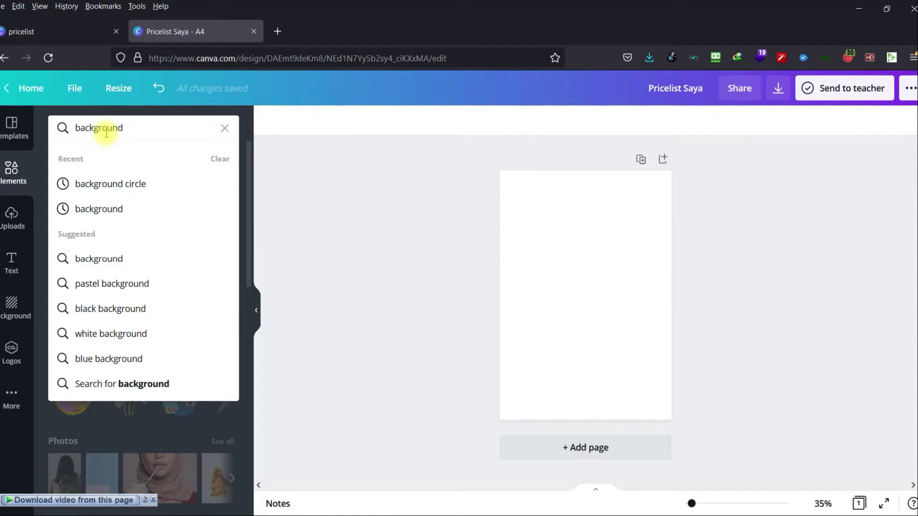
{"action": "key", "text": "Return"}
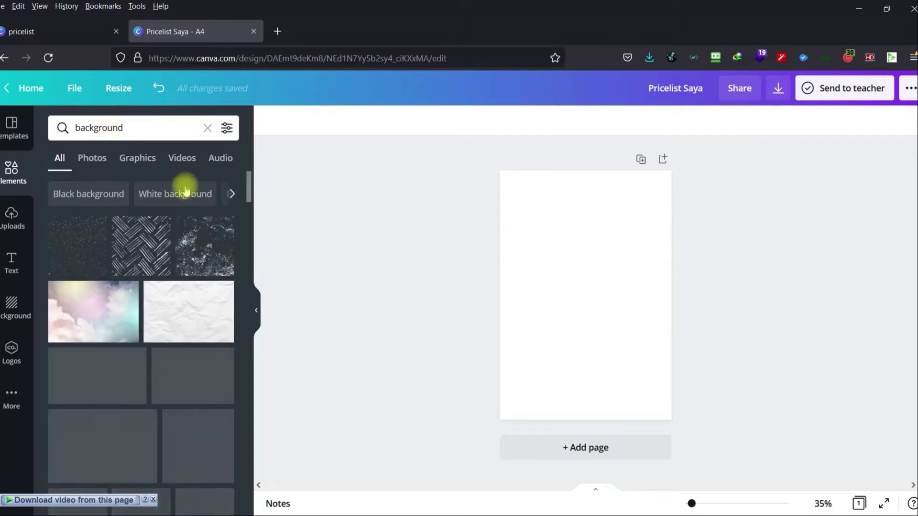
{"action": "left_click", "coordinate": [146, 127]}
{"action": "left_click", "coordinate": [320, 185]}
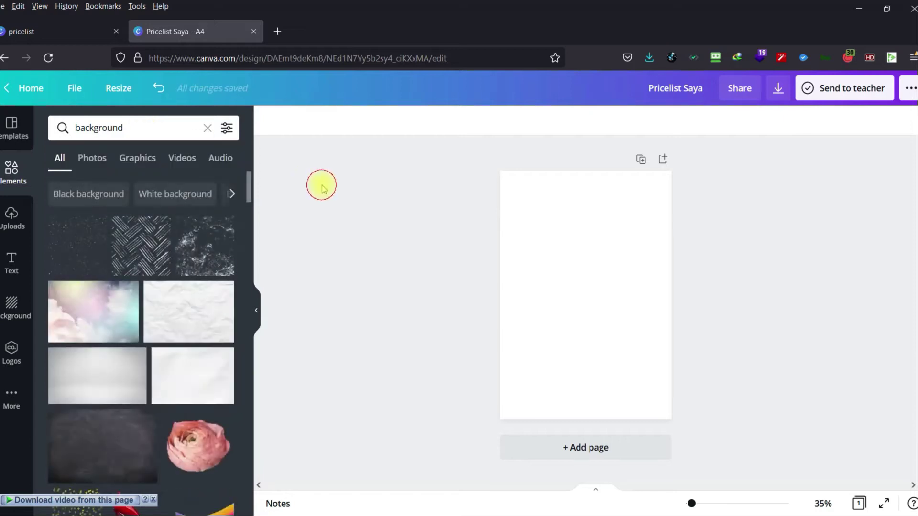
{"action": "scroll", "coordinate": [185, 338], "scroll_direction": "down", "scroll_amount": 5}
{"action": "scroll", "coordinate": [183, 349], "scroll_direction": "down", "scroll_amount": 3}
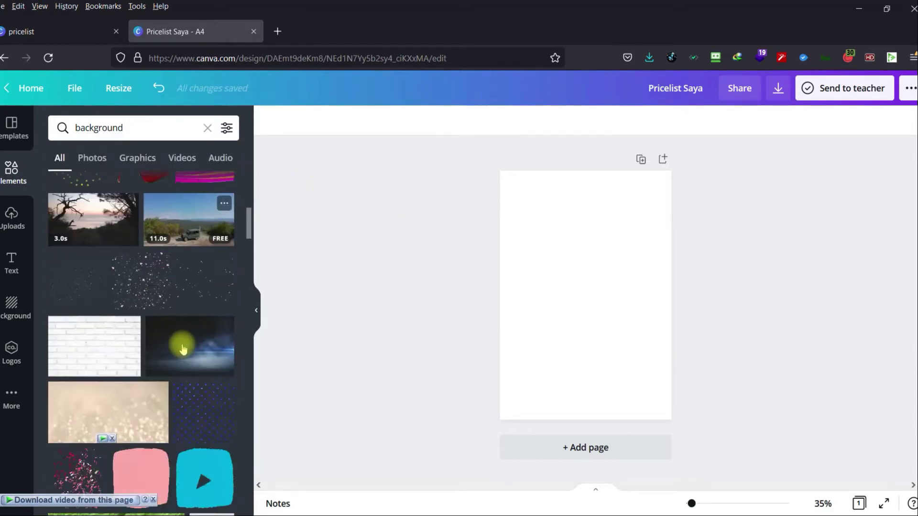
{"action": "scroll", "coordinate": [184, 349], "scroll_direction": "up", "scroll_amount": 5}
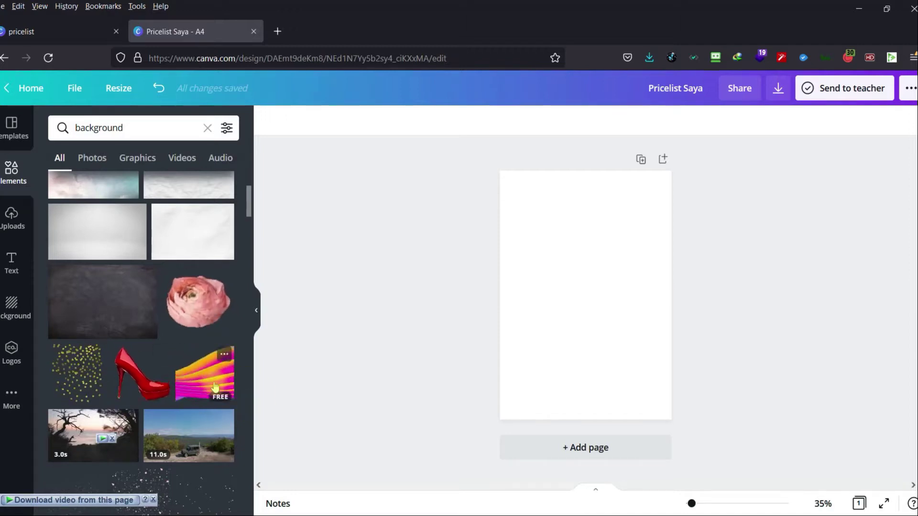
{"action": "mouse_move", "coordinate": [214, 387]}
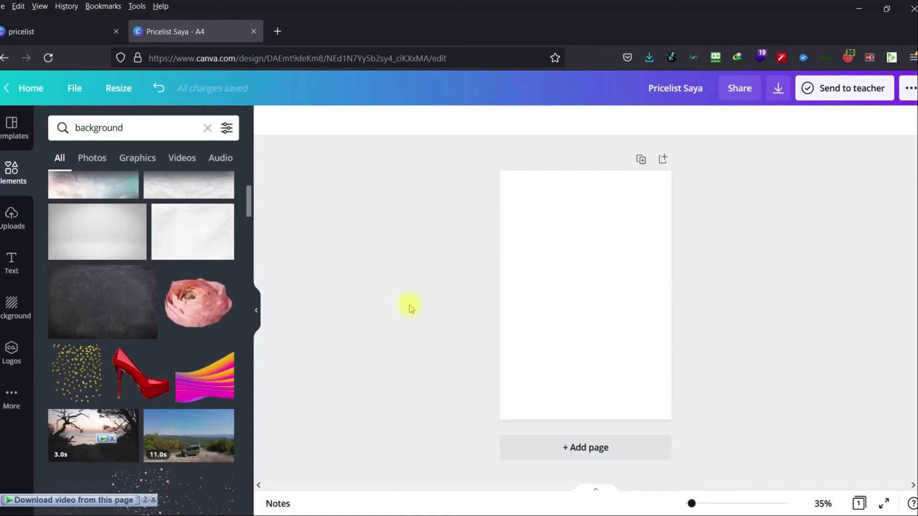
{"action": "left_click", "coordinate": [565, 283]}
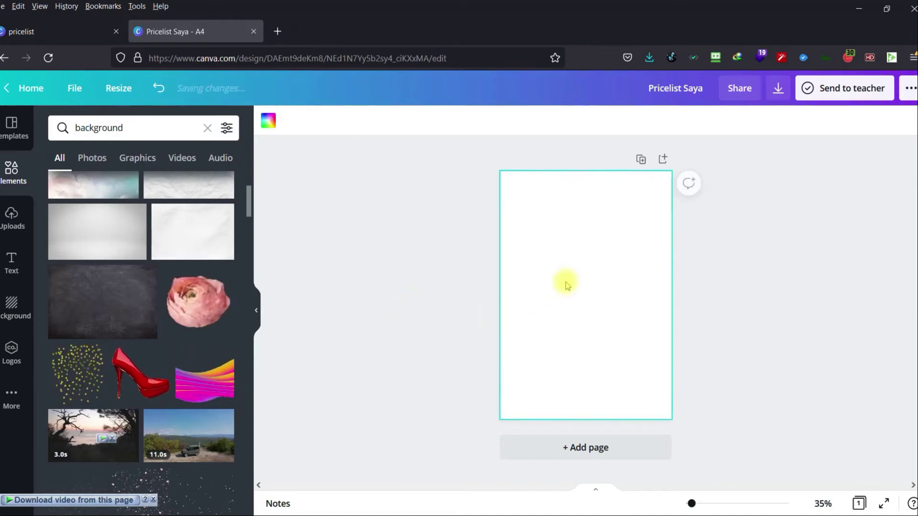
{"action": "left_click", "coordinate": [268, 122]}
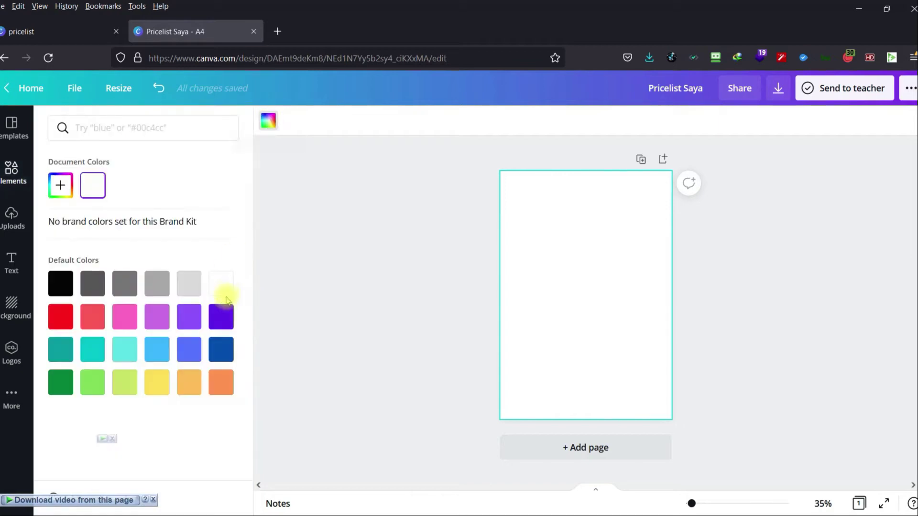
{"action": "left_click", "coordinate": [191, 288]}
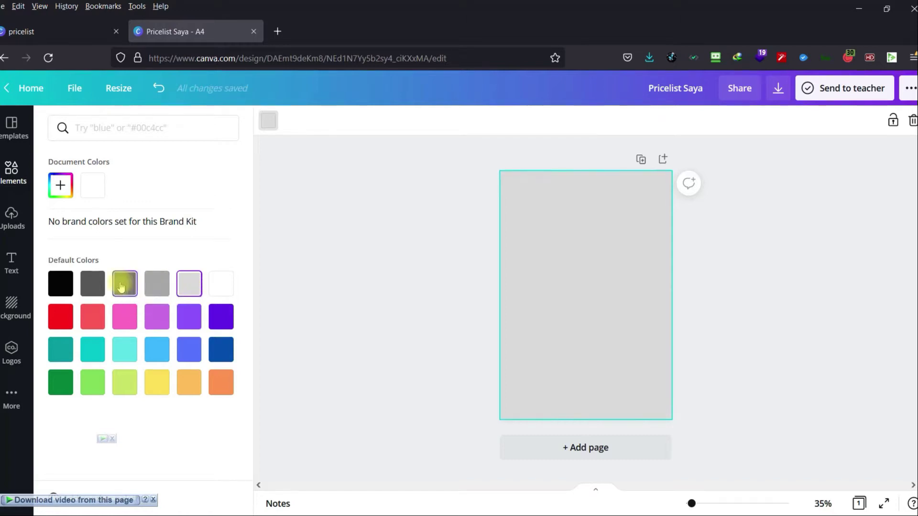
{"action": "left_click", "coordinate": [92, 284]}
{"action": "left_click", "coordinate": [65, 286]}
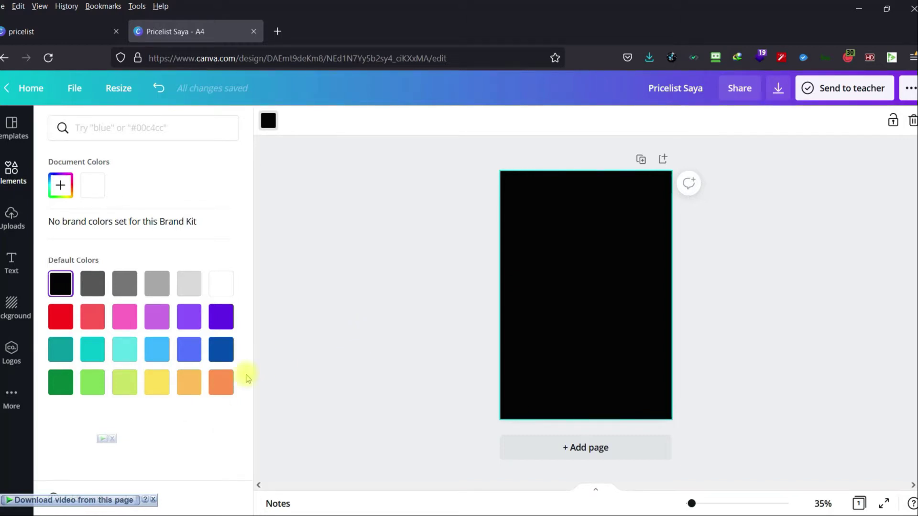
{"action": "left_click", "coordinate": [516, 301]}
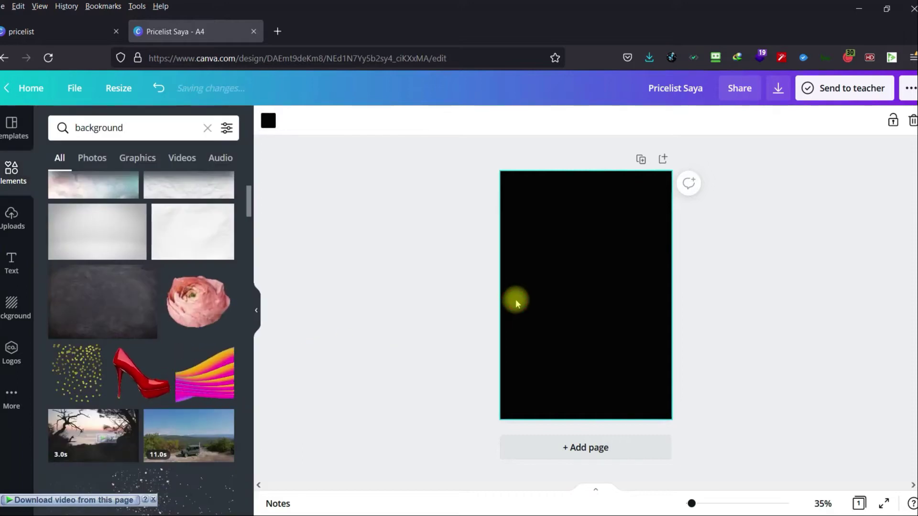
{"action": "left_click", "coordinate": [268, 120]}
{"action": "left_click", "coordinate": [221, 284]}
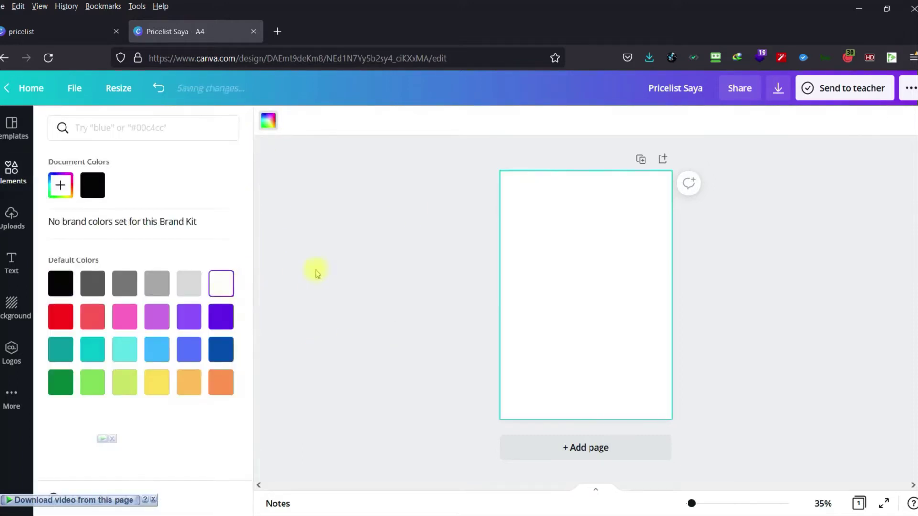
{"action": "left_click", "coordinate": [317, 268]}
{"action": "left_click", "coordinate": [423, 235]}
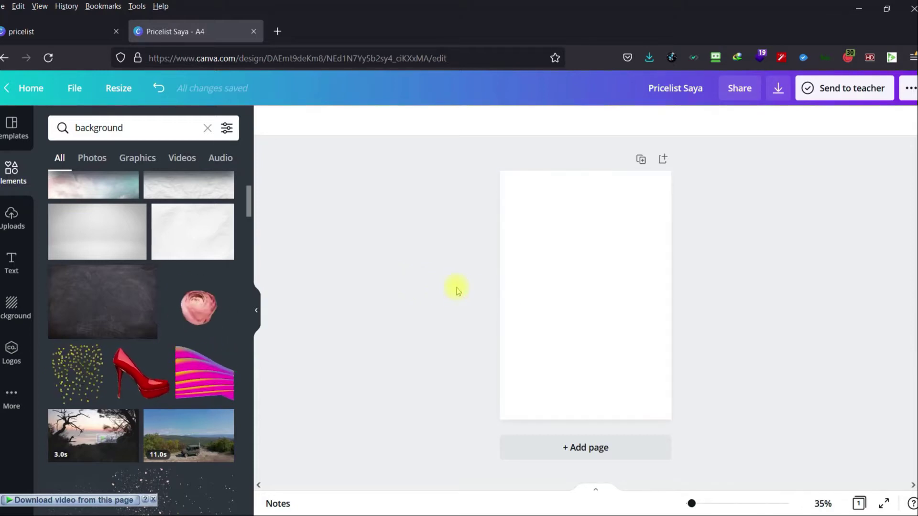
Place the uploaded car logo on the page and zoom the view to 50%.
{"action": "left_click", "coordinate": [11, 218]}
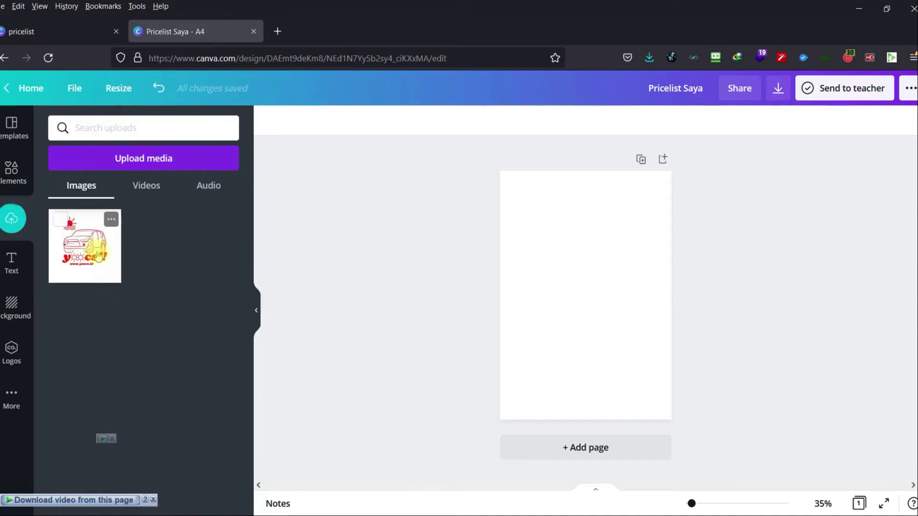
{"action": "left_click", "coordinate": [83, 242]}
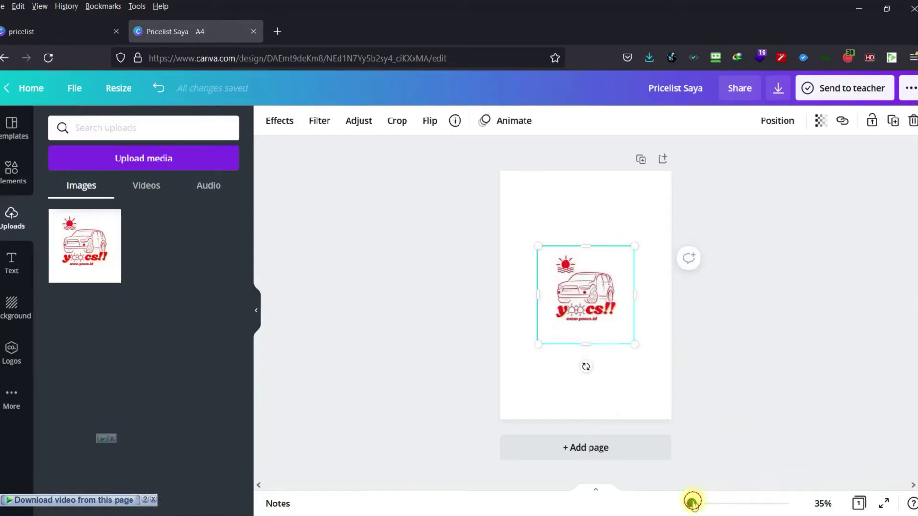
{"action": "left_click_drag", "start_coordinate": [692, 502], "coordinate": [695, 504]}
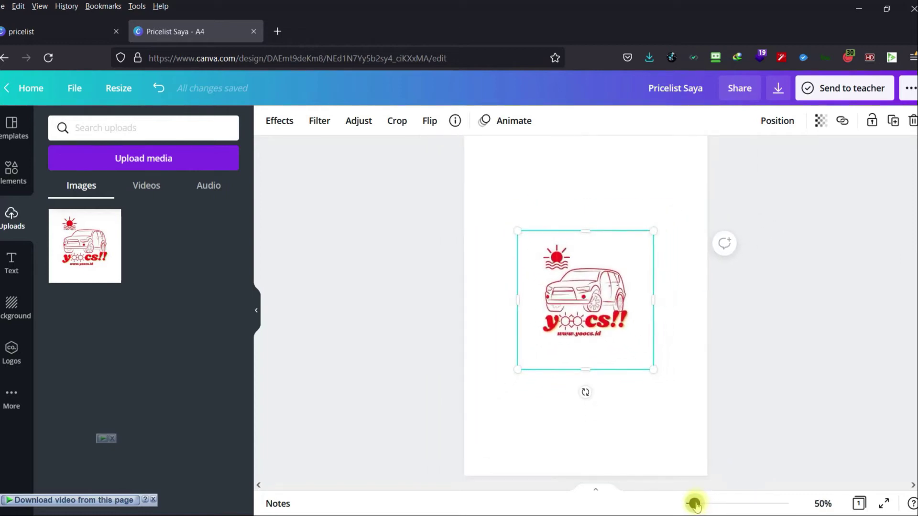
{"action": "scroll", "coordinate": [746, 349], "scroll_direction": "up", "scroll_amount": 1}
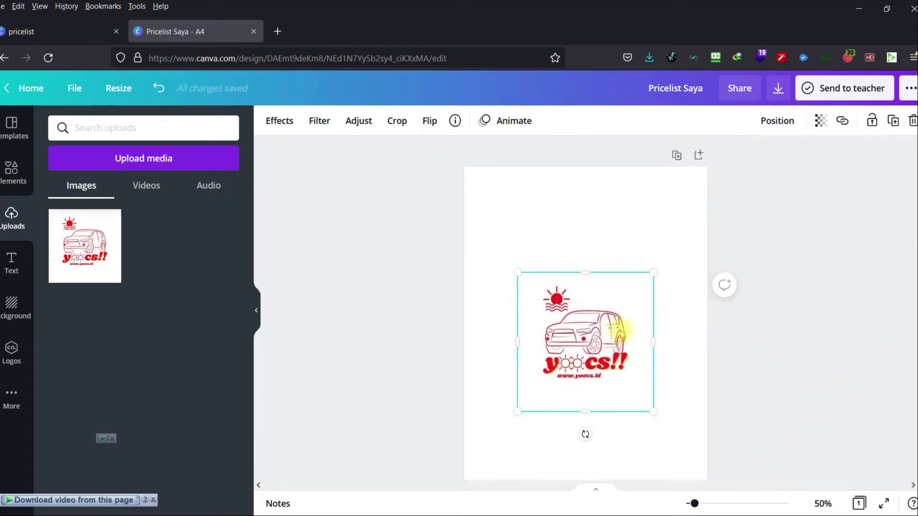
Shrink the logo, crop its edges and set it in the top-right corner.
{"action": "left_click_drag", "start_coordinate": [648, 272], "coordinate": [607, 321]}
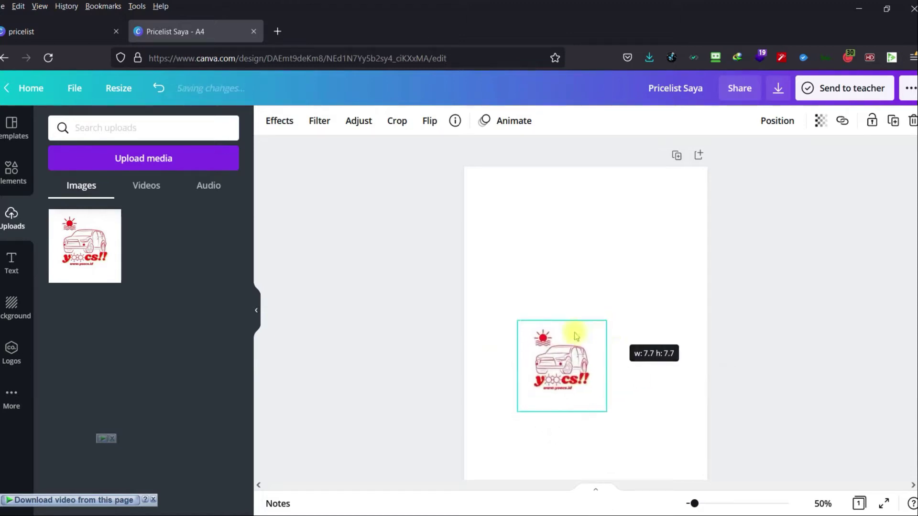
{"action": "left_click", "coordinate": [562, 328]}
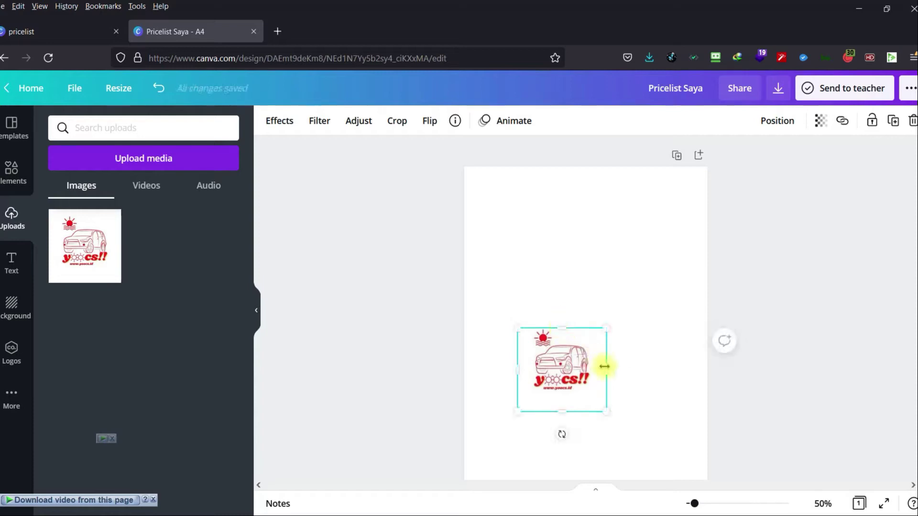
{"action": "left_click_drag", "start_coordinate": [598, 368], "coordinate": [597, 367]}
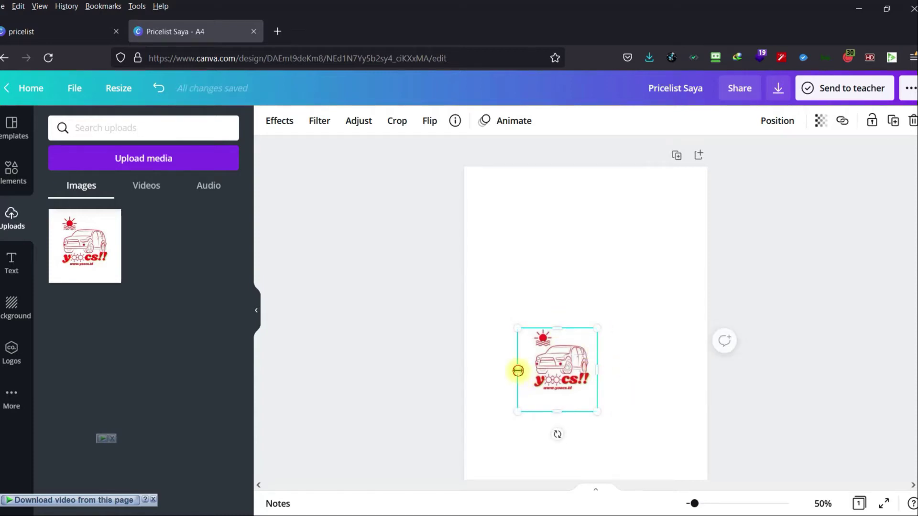
{"action": "left_click_drag", "start_coordinate": [518, 371], "coordinate": [526, 369]}
{"action": "left_click_drag", "start_coordinate": [559, 409], "coordinate": [673, 221]}
{"action": "left_click", "coordinate": [659, 404]}
{"action": "left_click", "coordinate": [735, 256]}
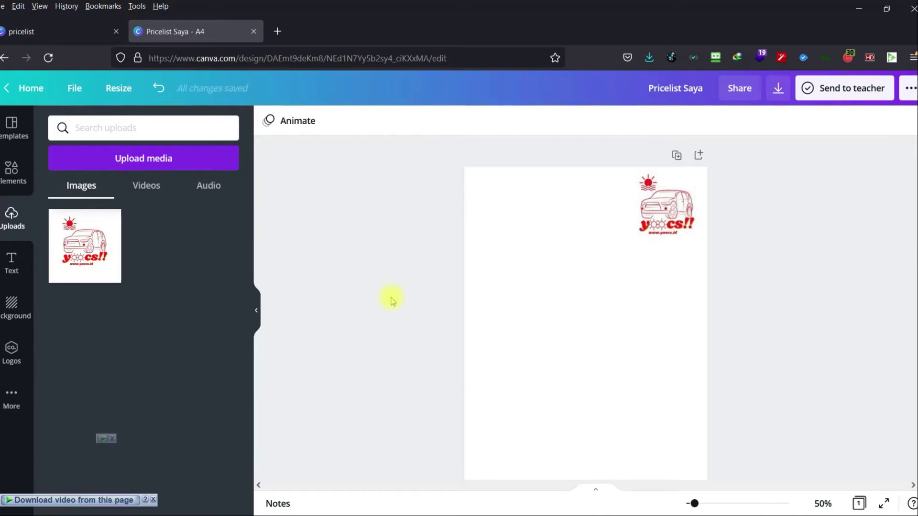
Add a bold heading, first typed 'Price List', then retyped as 'Daftar Harga'.
{"action": "left_click", "coordinate": [6, 260]}
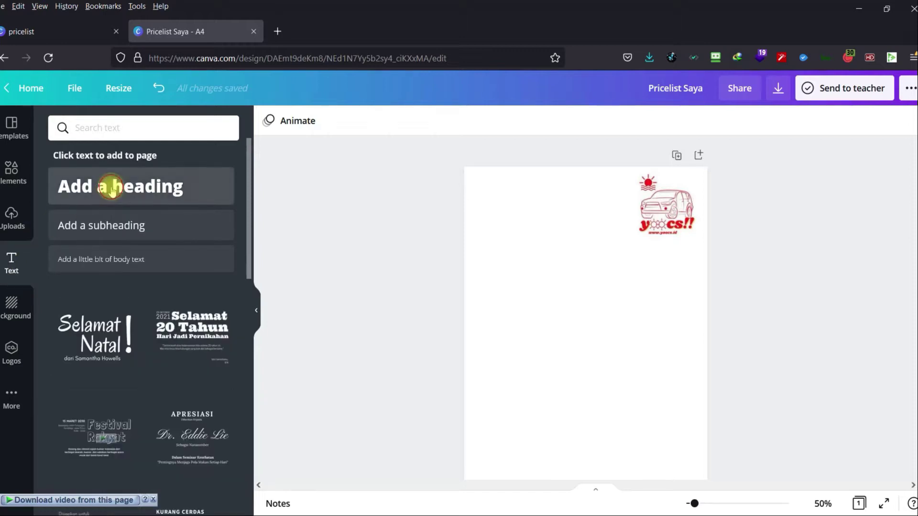
{"action": "left_click", "coordinate": [110, 189]}
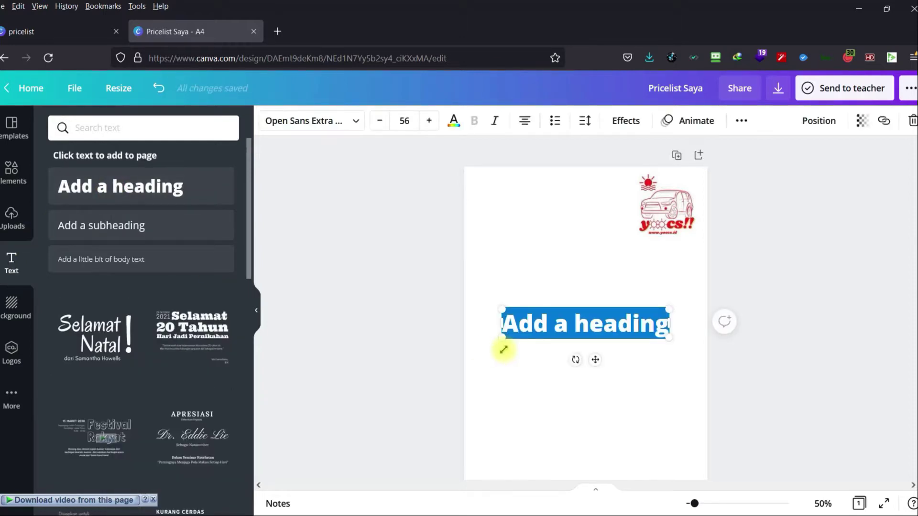
{"action": "type", "text": "Price Lis"}
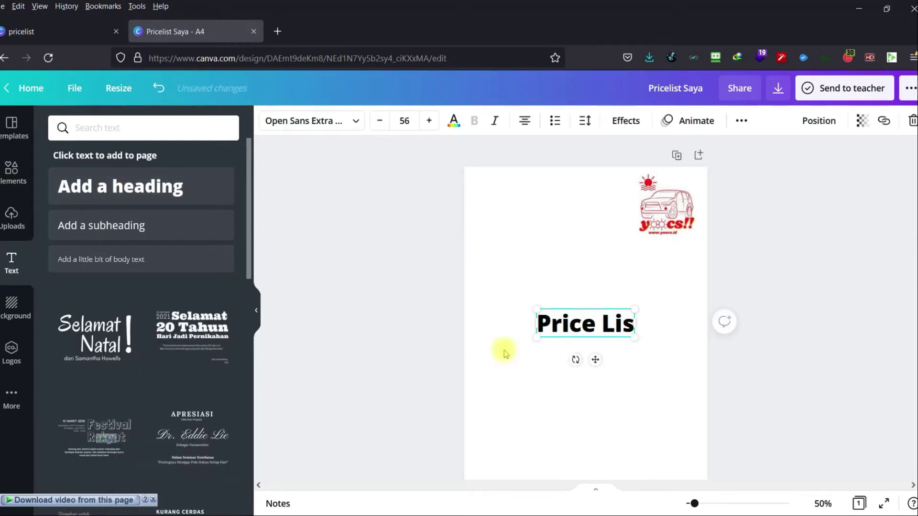
{"action": "type", "text": "t"}
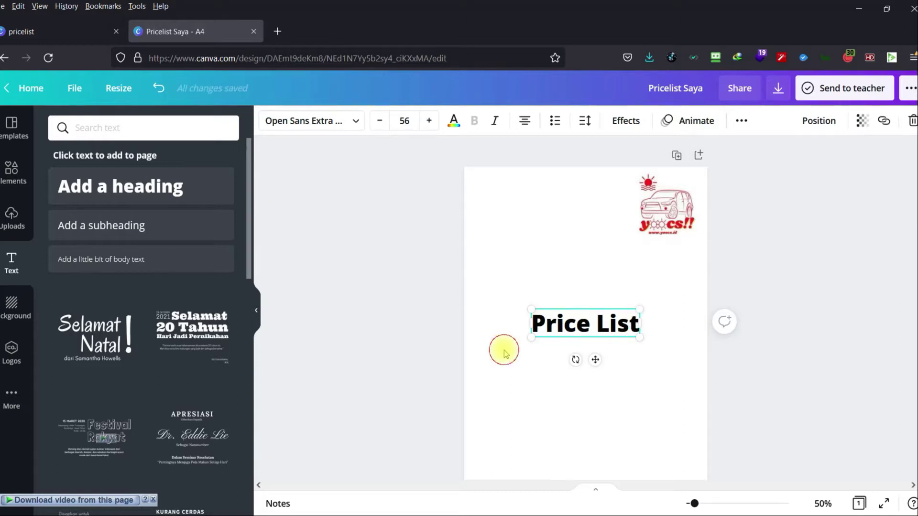
{"action": "left_click", "coordinate": [504, 350]}
{"action": "left_click", "coordinate": [586, 327]}
{"action": "triple_click", "coordinate": [587, 329]}
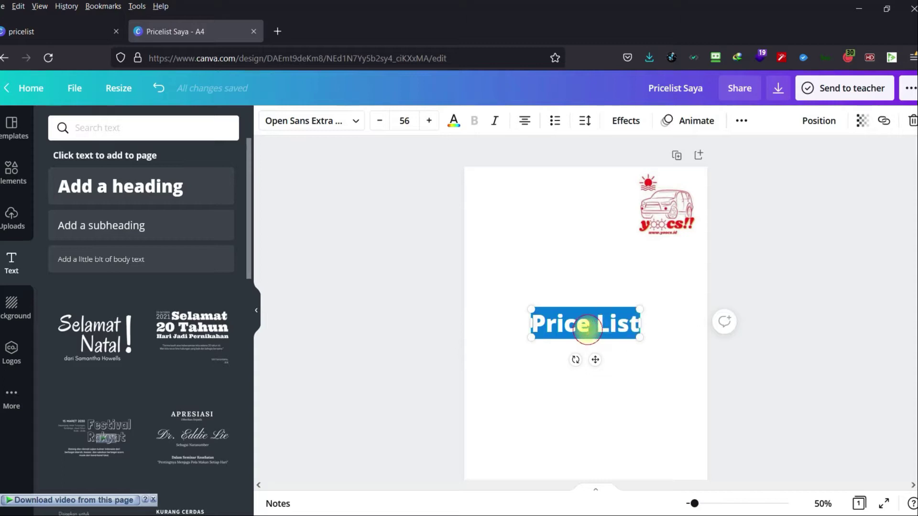
{"action": "type", "text": "Daftar"}
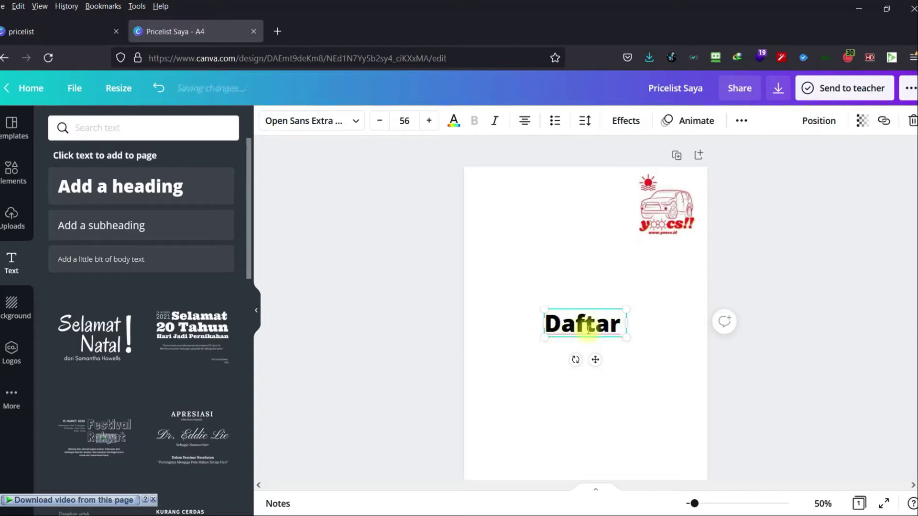
{"action": "type", "text": " Harga"}
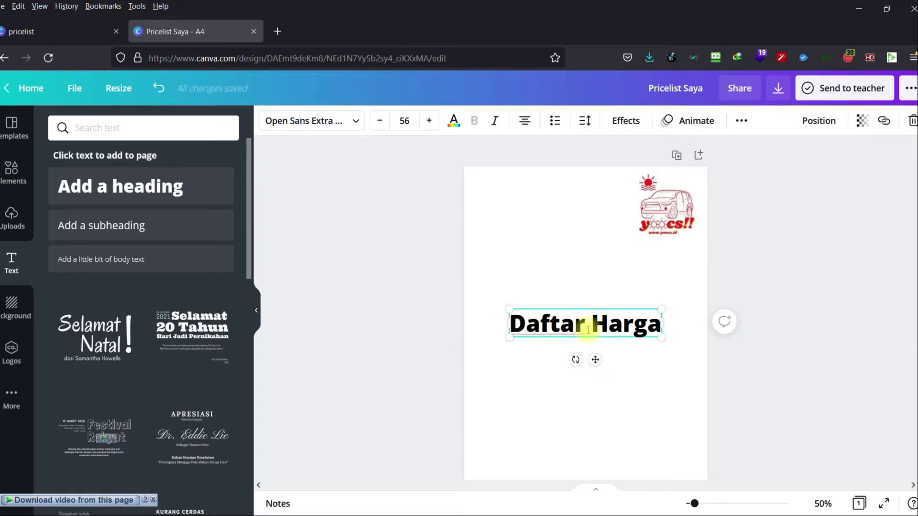
{"action": "left_click", "coordinate": [645, 400]}
{"action": "left_click", "coordinate": [609, 335]}
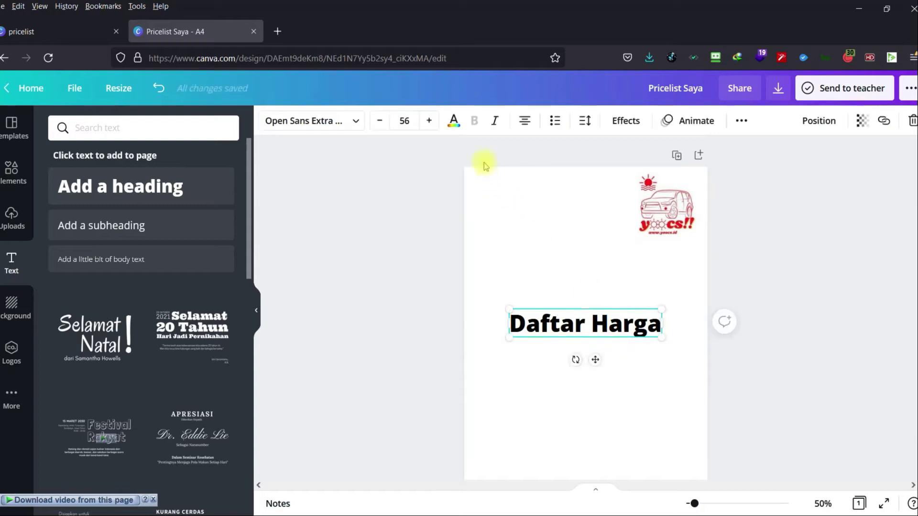
{"action": "left_click", "coordinate": [453, 128]}
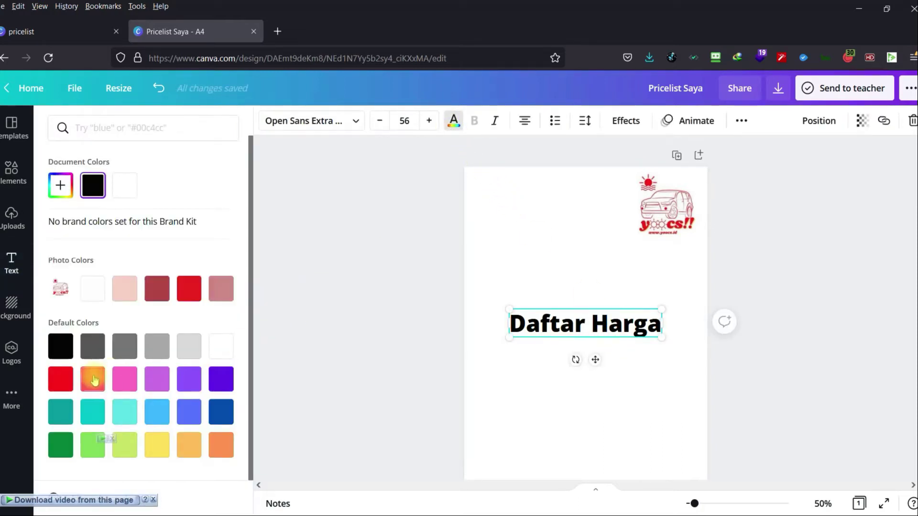
Make the heading red in Sailors font and move it to the page's top.
{"action": "left_click", "coordinate": [61, 379]}
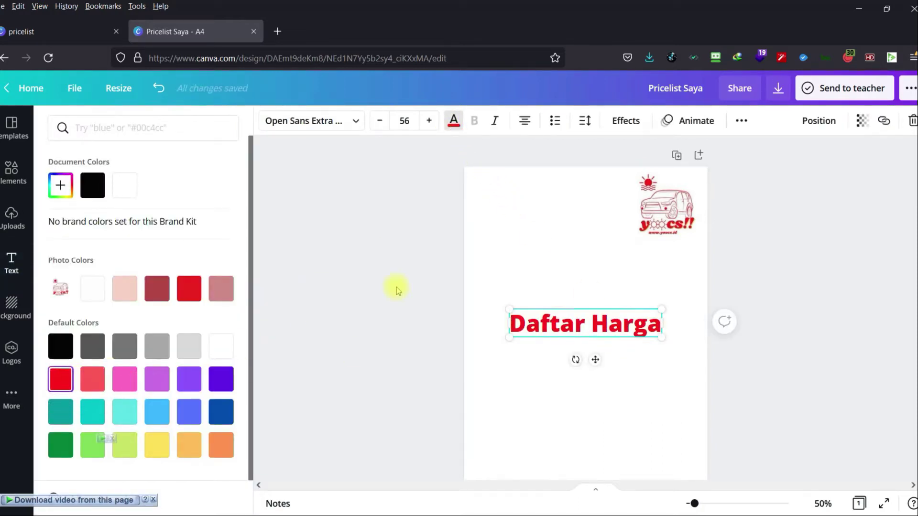
{"action": "left_click", "coordinate": [354, 120]}
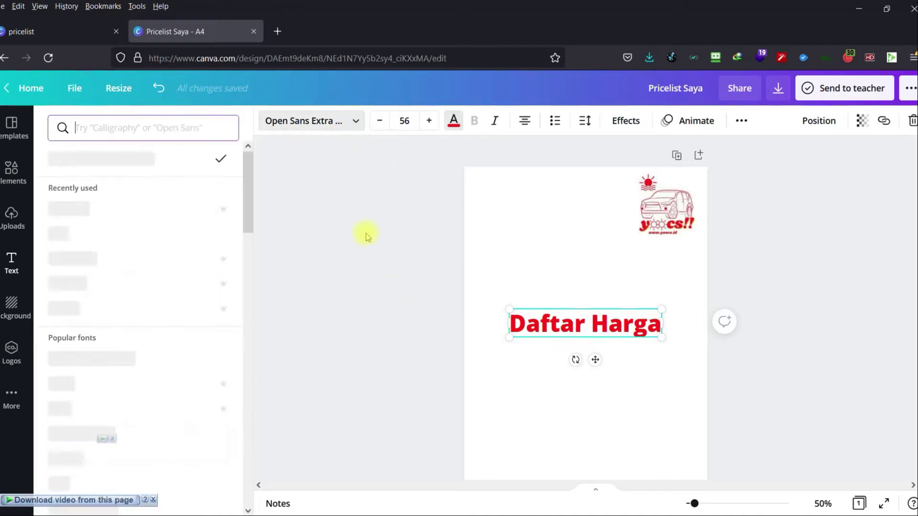
{"action": "left_click", "coordinate": [95, 262]}
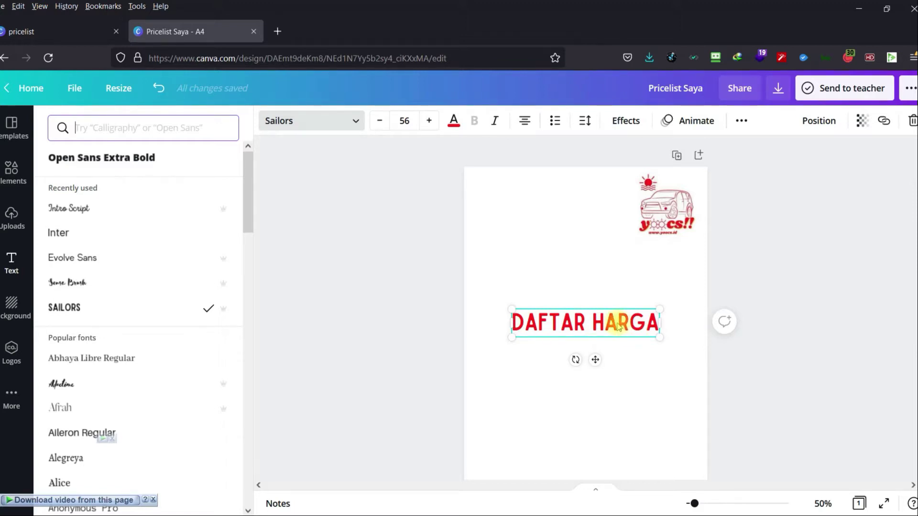
{"action": "left_click_drag", "start_coordinate": [619, 327], "coordinate": [584, 207]}
Shrink the logo further and zoom the page view to 90%.
{"action": "left_click", "coordinate": [658, 211]}
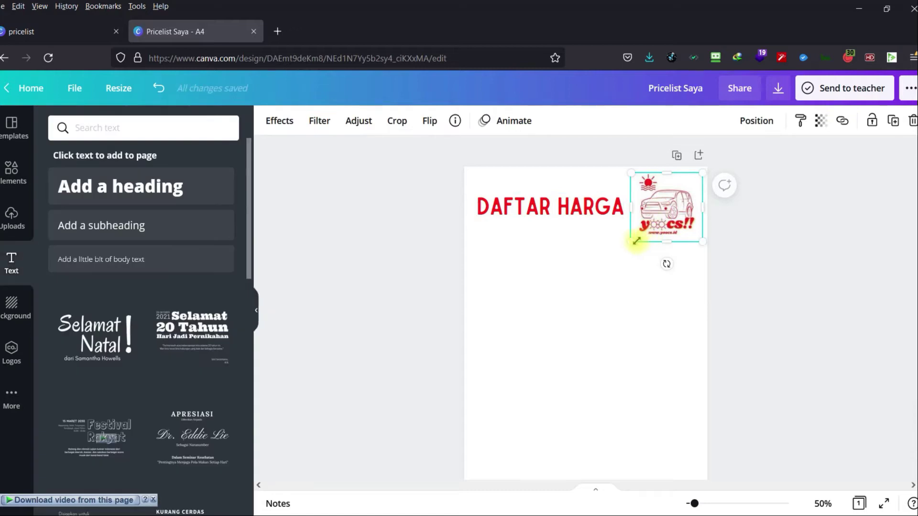
{"action": "left_click_drag", "start_coordinate": [634, 241], "coordinate": [672, 202]}
{"action": "left_click_drag", "start_coordinate": [703, 505], "coordinate": [704, 505]}
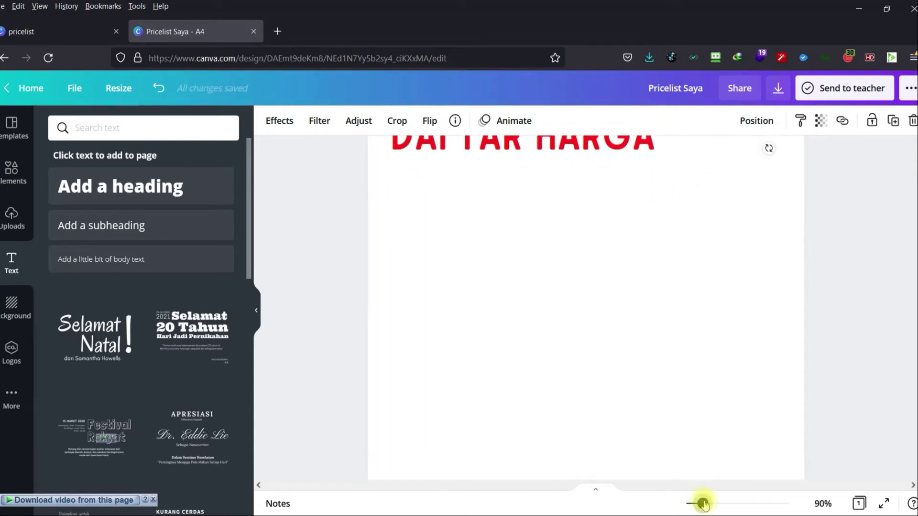
{"action": "scroll", "coordinate": [915, 262], "scroll_direction": "up", "scroll_amount": 3}
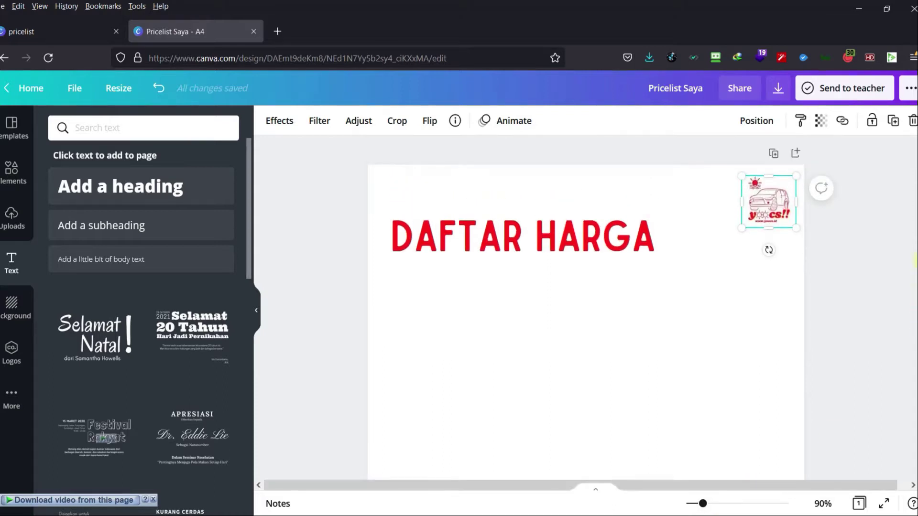
Move the DAFTAR HARGA heading up and to the right beside the logo.
{"action": "left_click", "coordinate": [913, 263]}
{"action": "left_click", "coordinate": [565, 256]}
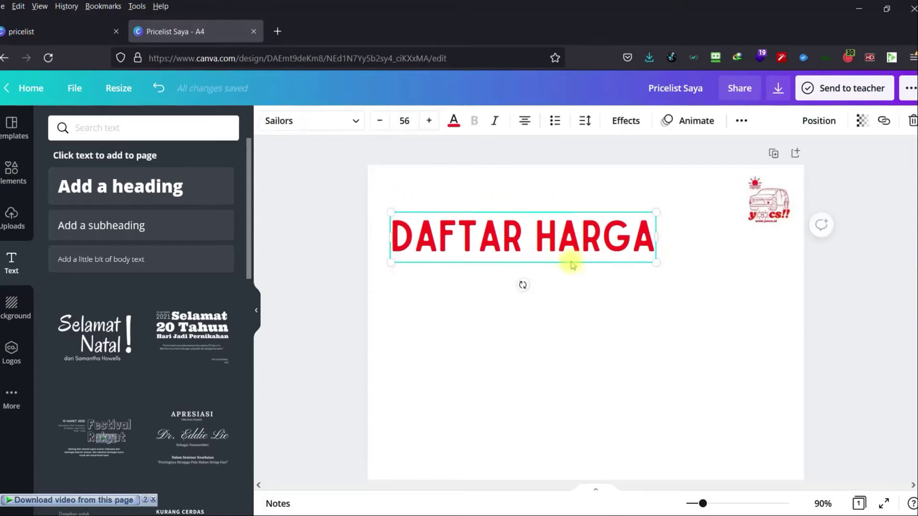
{"action": "left_click_drag", "start_coordinate": [580, 240], "coordinate": [649, 204]}
{"action": "left_click", "coordinate": [644, 287]}
{"action": "left_click", "coordinate": [651, 212]}
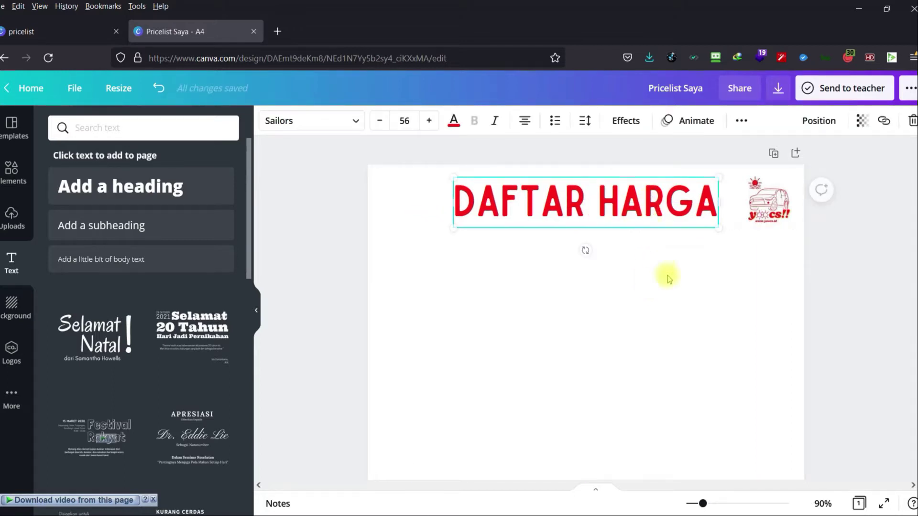
{"action": "left_click", "coordinate": [666, 274]}
{"action": "left_click", "coordinate": [875, 316]}
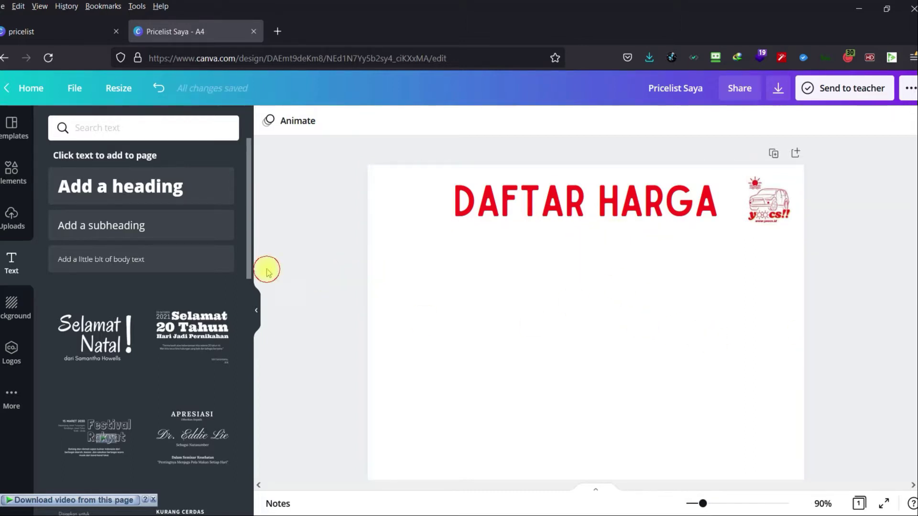
Add a 'Detailing' subheading and move it to the left side below the heading.
{"action": "scroll", "coordinate": [416, 274], "scroll_direction": "down", "scroll_amount": 3}
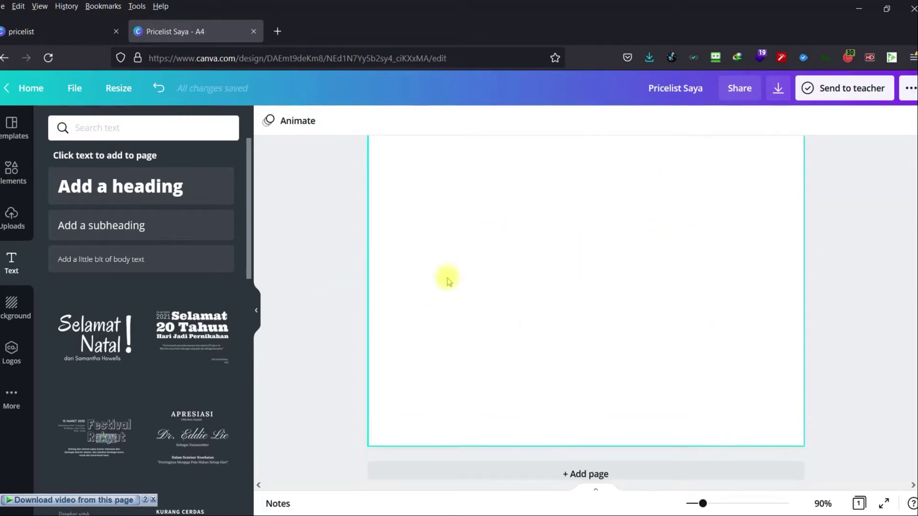
{"action": "scroll", "coordinate": [447, 278], "scroll_direction": "up", "scroll_amount": 3}
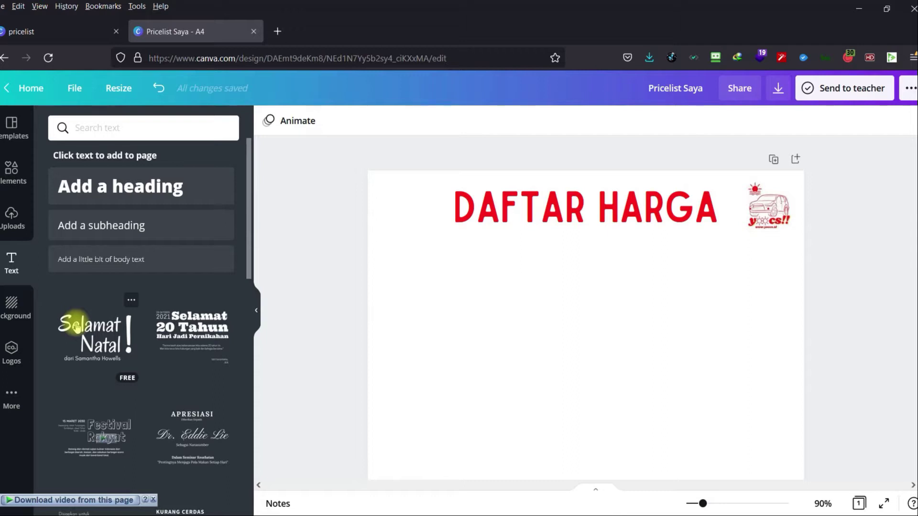
{"action": "scroll", "coordinate": [168, 330], "scroll_direction": "down", "scroll_amount": 5}
{"action": "scroll", "coordinate": [167, 330], "scroll_direction": "up", "scroll_amount": 5}
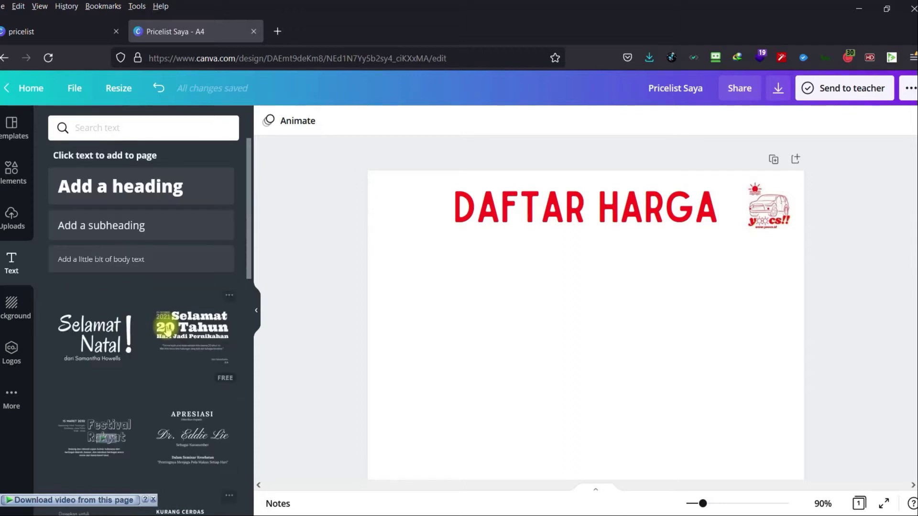
{"action": "left_click", "coordinate": [129, 225]}
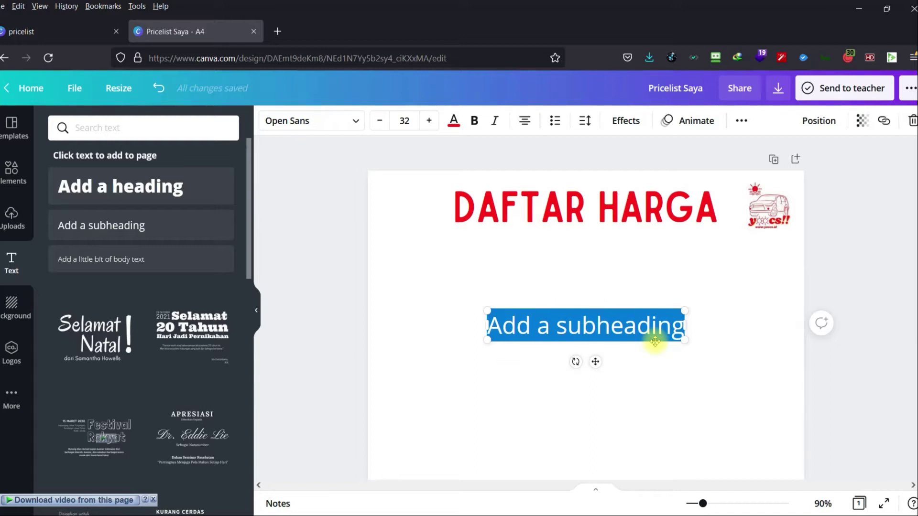
{"action": "type", "text": "Detailing"}
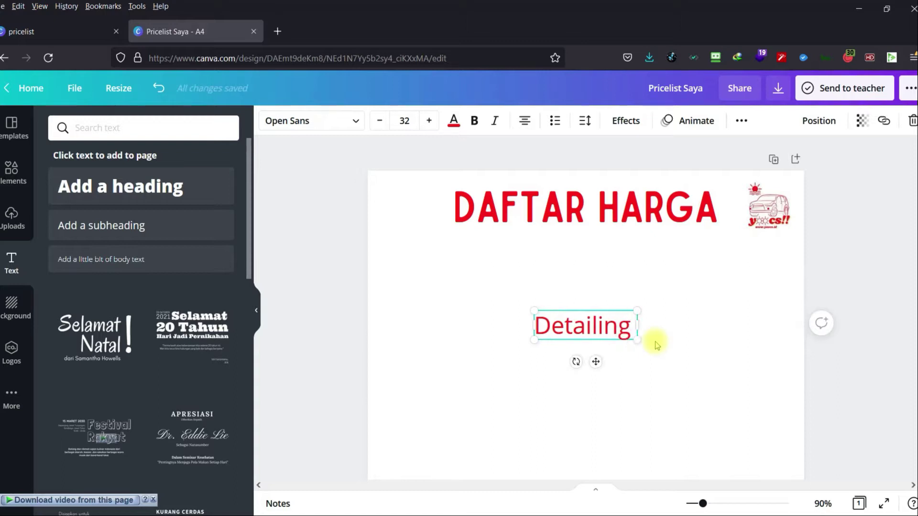
{"action": "left_click", "coordinate": [659, 353]}
{"action": "left_click_drag", "start_coordinate": [605, 338], "coordinate": [479, 297]}
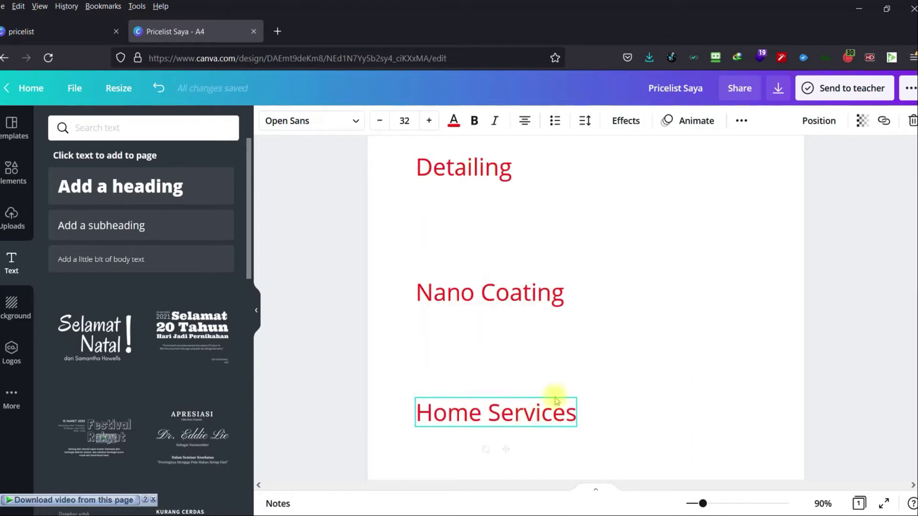
{"action": "left_click", "coordinate": [639, 363]}
{"action": "scroll", "coordinate": [639, 366], "scroll_direction": "down", "scroll_amount": 5}
{"action": "scroll", "coordinate": [638, 367], "scroll_direction": "up", "scroll_amount": 6}
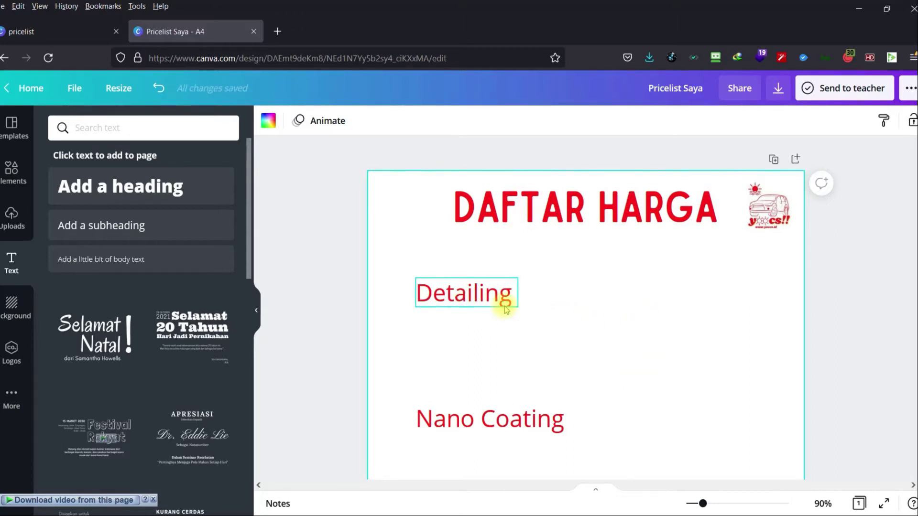
Add a dashed line from the Elements panel's Lines & Shapes collection.
{"action": "left_click", "coordinate": [309, 302]}
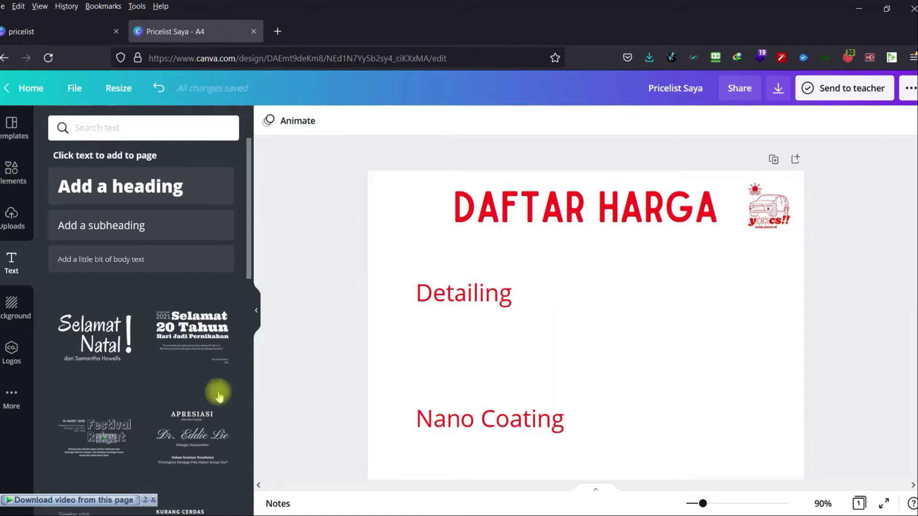
{"action": "left_click", "coordinate": [8, 186]}
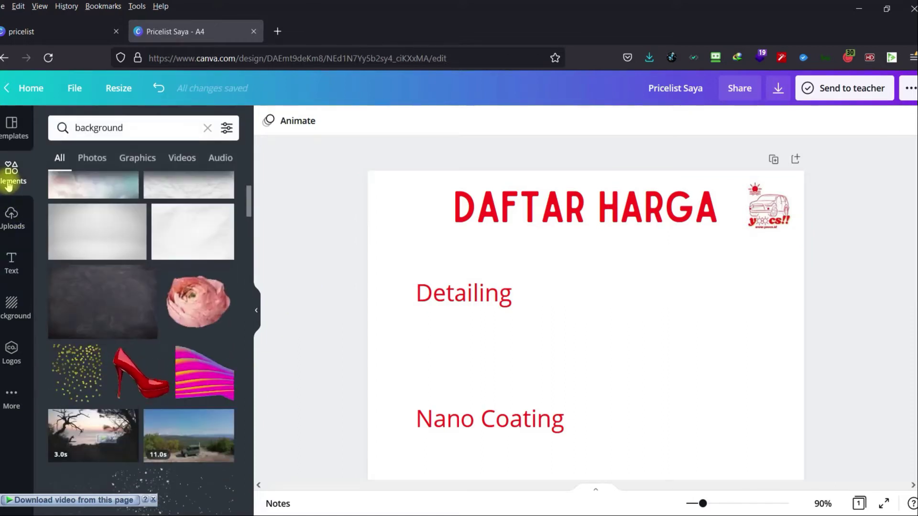
{"action": "left_click", "coordinate": [208, 128]}
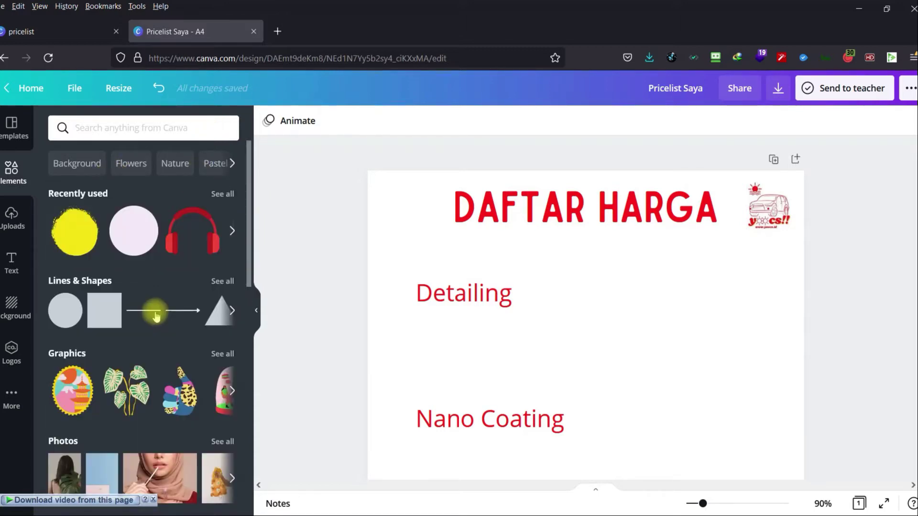
{"action": "left_click", "coordinate": [220, 283]}
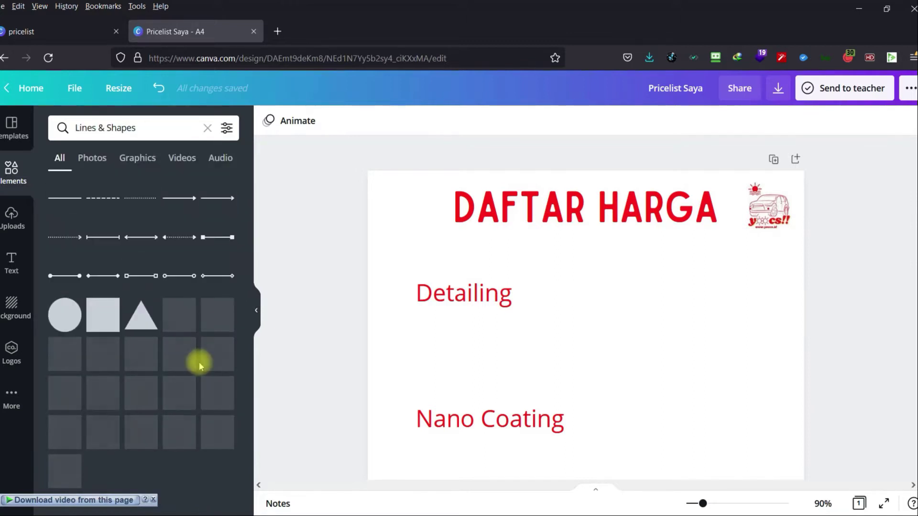
{"action": "scroll", "coordinate": [200, 354], "scroll_direction": "down", "scroll_amount": 10}
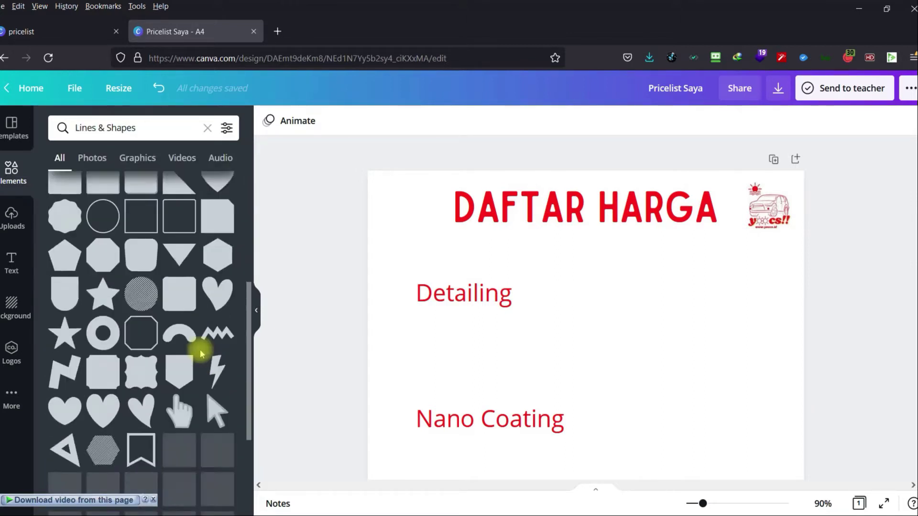
{"action": "scroll", "coordinate": [200, 354], "scroll_direction": "down", "scroll_amount": 6}
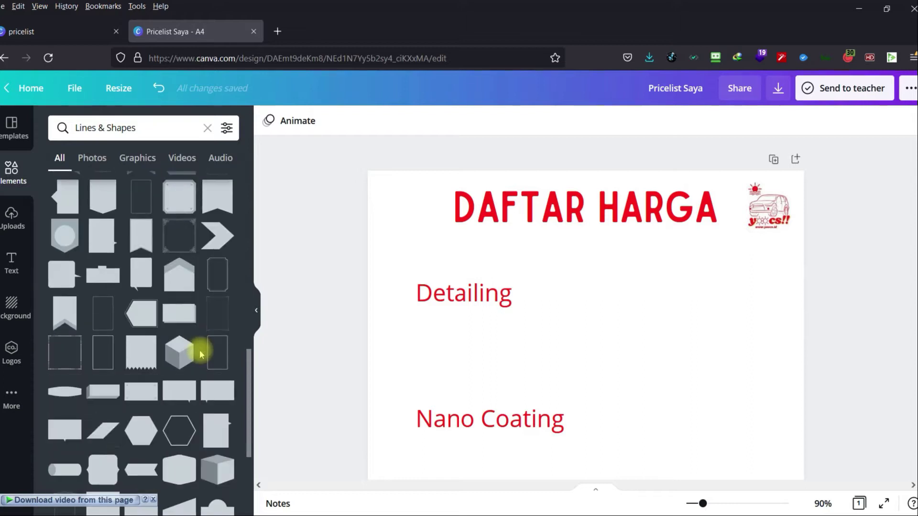
{"action": "scroll", "coordinate": [199, 348], "scroll_direction": "up", "scroll_amount": 10}
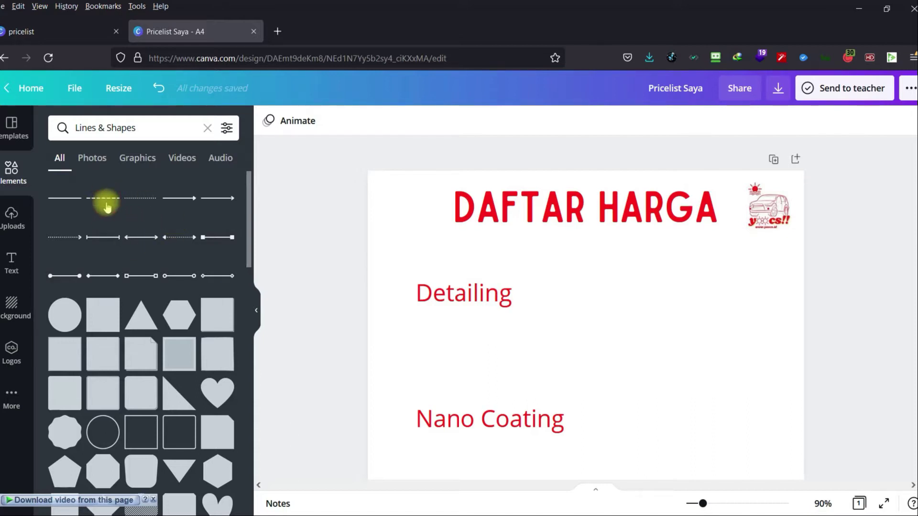
{"action": "left_click", "coordinate": [104, 198]}
Place the dashed line under Detailing and trim it to the word's width.
{"action": "scroll", "coordinate": [580, 371], "scroll_direction": "down", "scroll_amount": 2}
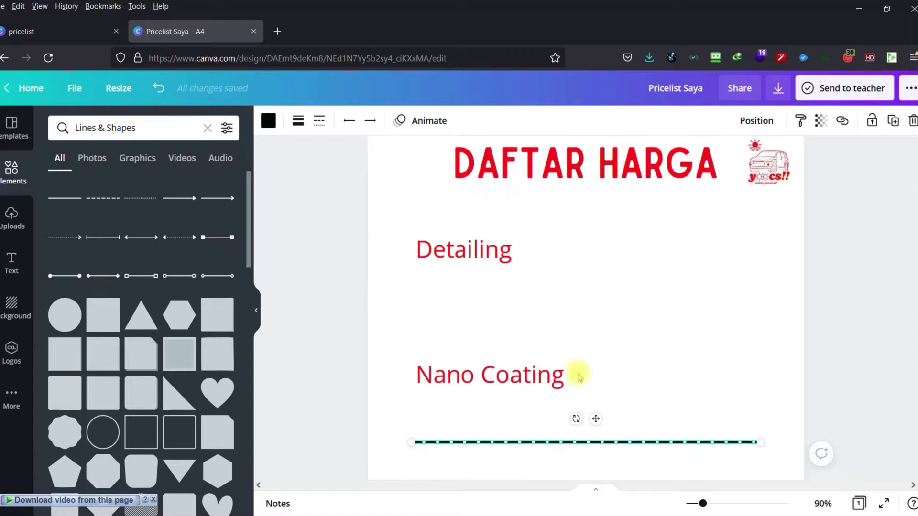
{"action": "scroll", "coordinate": [578, 392], "scroll_direction": "up", "scroll_amount": 1}
{"action": "left_click_drag", "start_coordinate": [577, 448], "coordinate": [584, 271]}
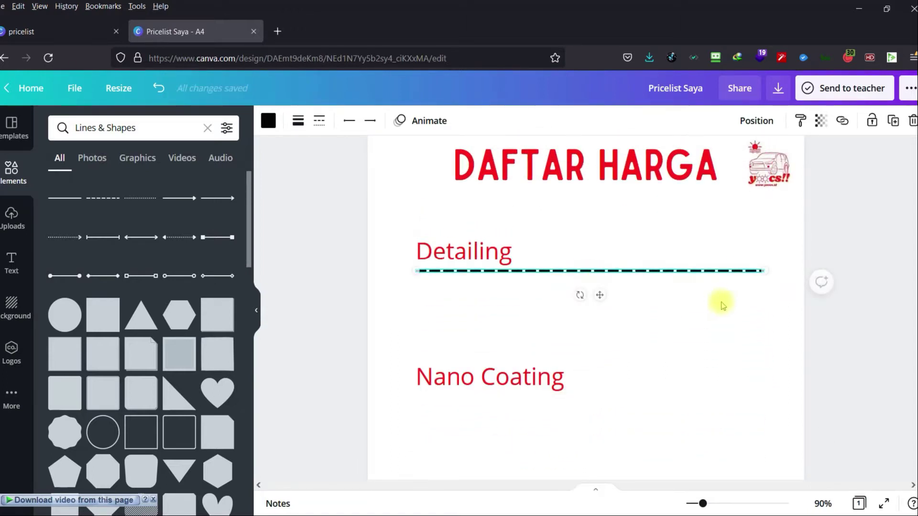
{"action": "left_click_drag", "start_coordinate": [763, 271], "coordinate": [781, 266]}
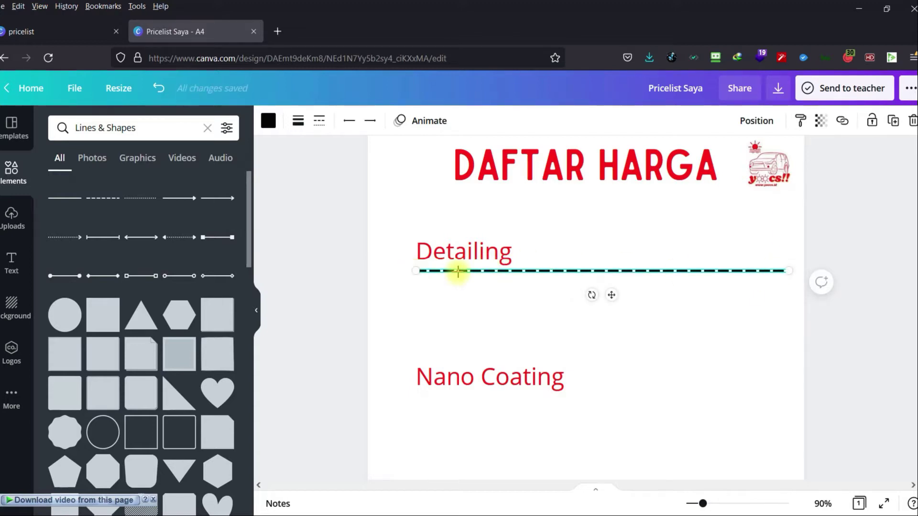
{"action": "left_click_drag", "start_coordinate": [784, 271], "coordinate": [511, 271]}
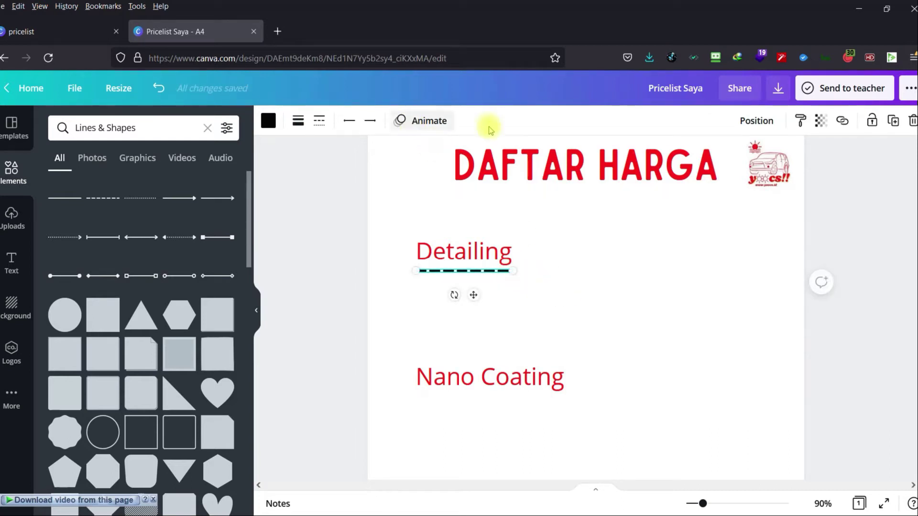
Make the dashed line red with a line weight of 1.
{"action": "left_click", "coordinate": [268, 121]}
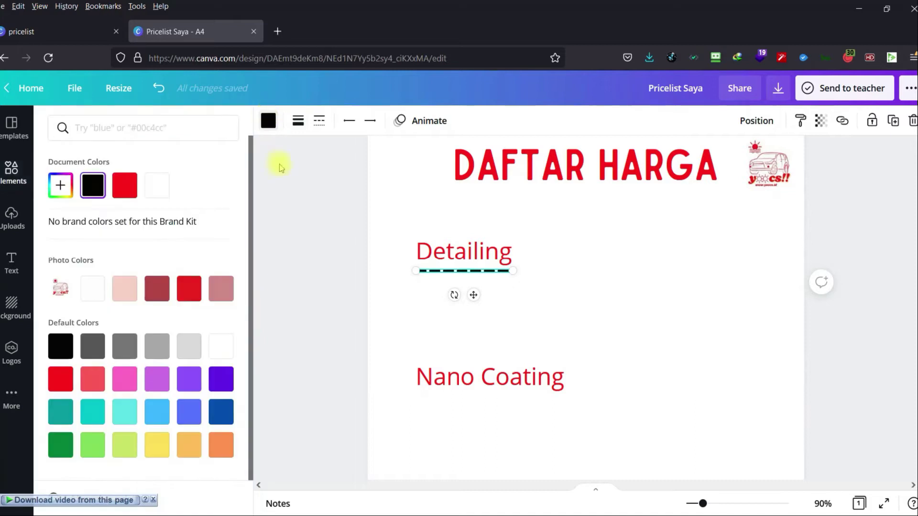
{"action": "left_click", "coordinate": [187, 289]}
{"action": "left_click", "coordinate": [320, 297]}
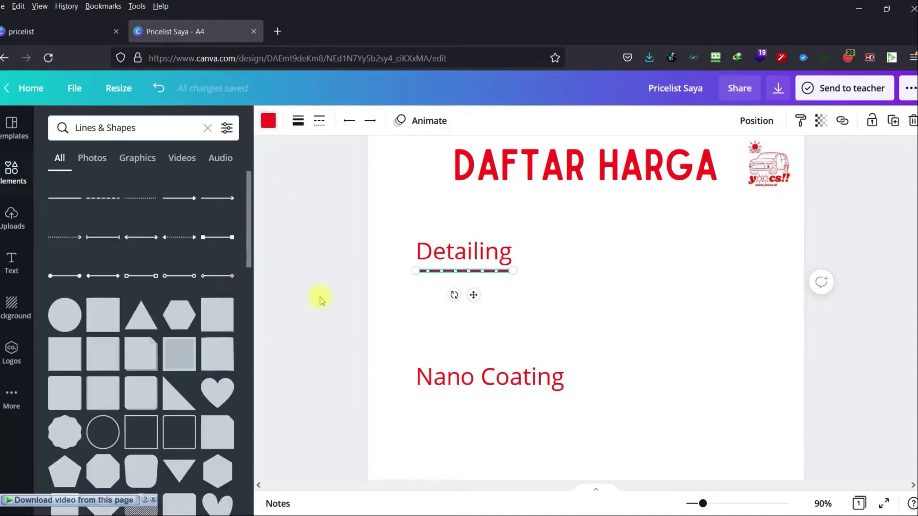
{"action": "left_click", "coordinate": [469, 271]}
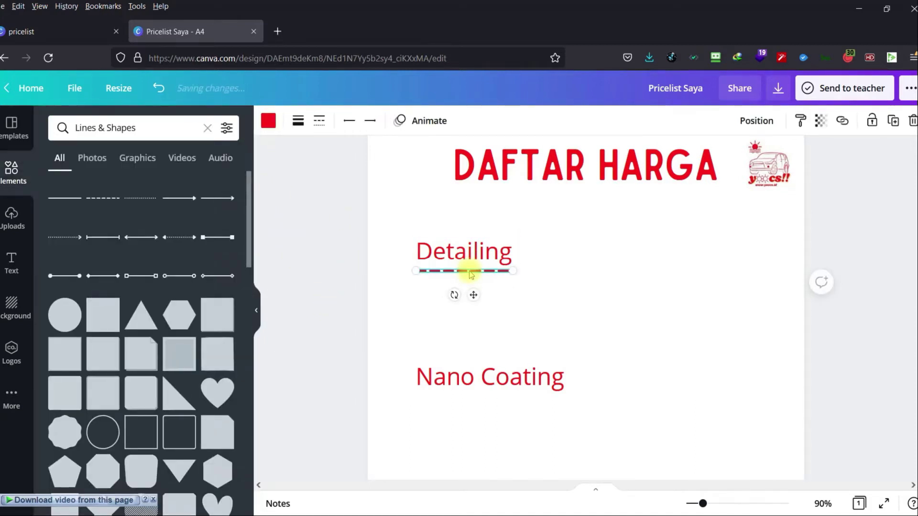
{"action": "left_click", "coordinate": [324, 123]}
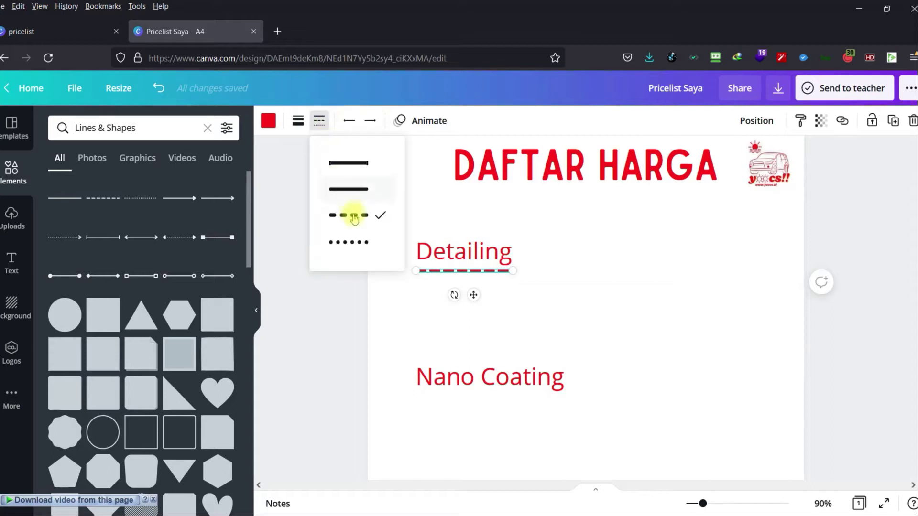
{"action": "left_click", "coordinate": [298, 122]}
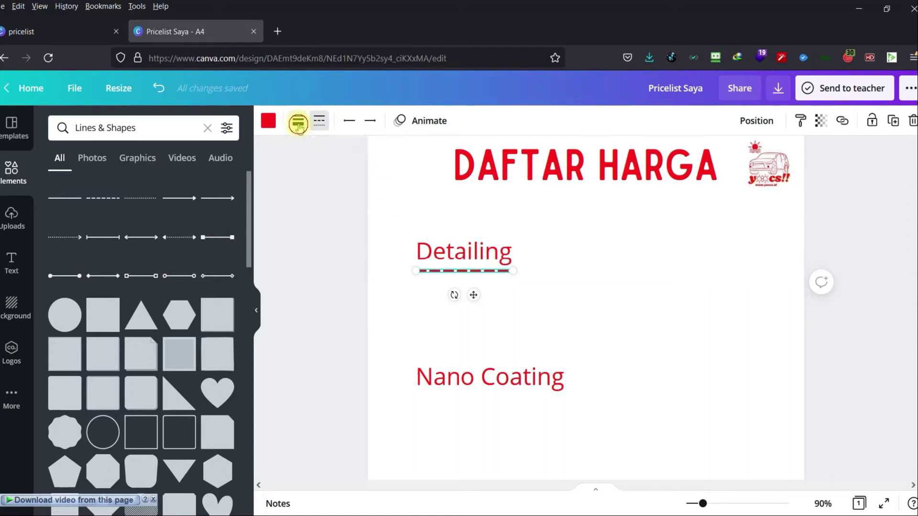
{"action": "left_click", "coordinate": [368, 160]}
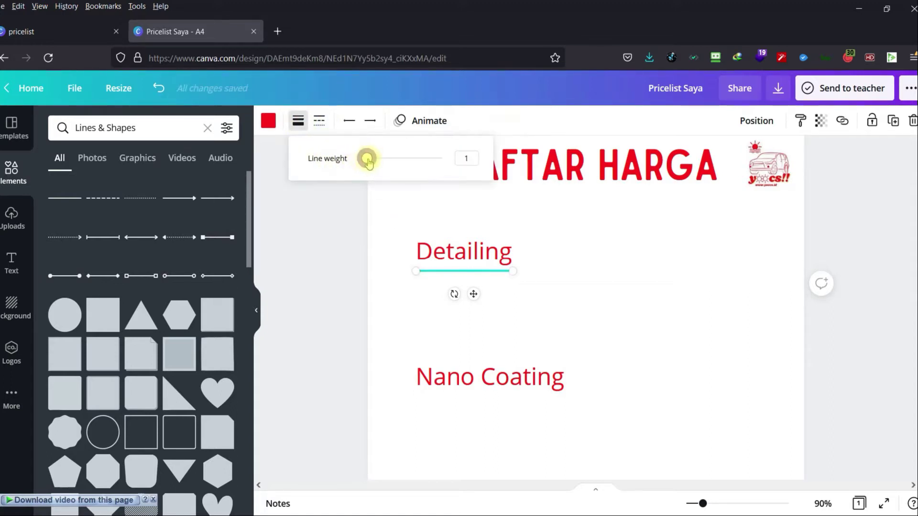
{"action": "left_click", "coordinate": [354, 234]}
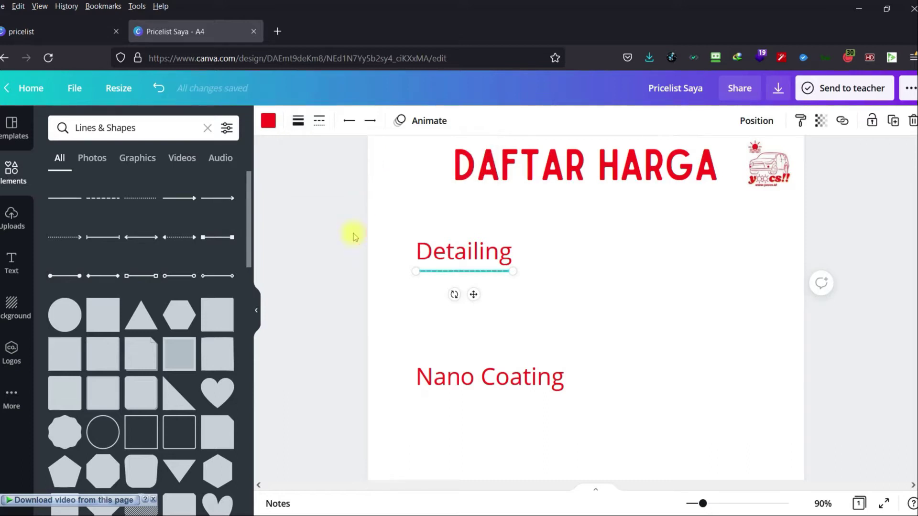
Duplicate the dashed line beneath Nano Coating and stretch it to fit.
{"action": "left_click", "coordinate": [478, 272]}
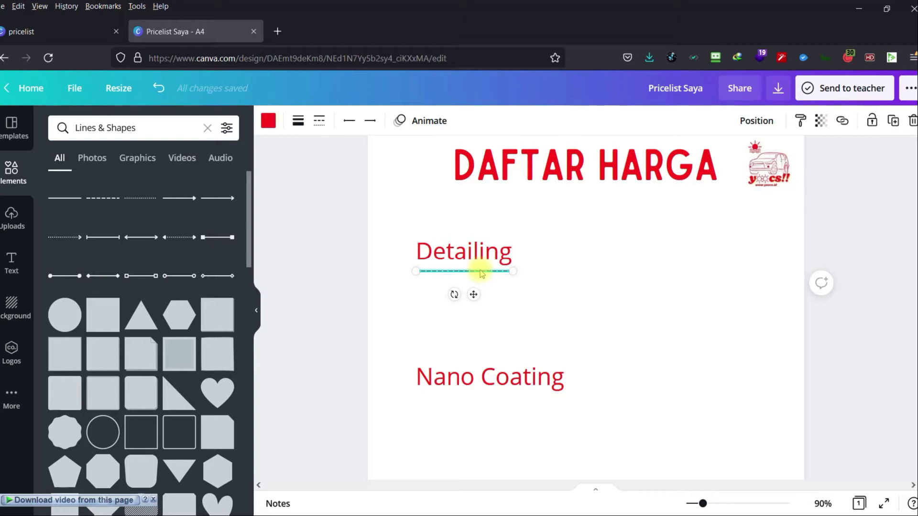
{"action": "left_click_drag", "start_coordinate": [480, 273], "coordinate": [563, 395]}
{"action": "left_click", "coordinate": [529, 211]}
{"action": "scroll", "coordinate": [529, 211], "scroll_direction": "down", "scroll_amount": 2}
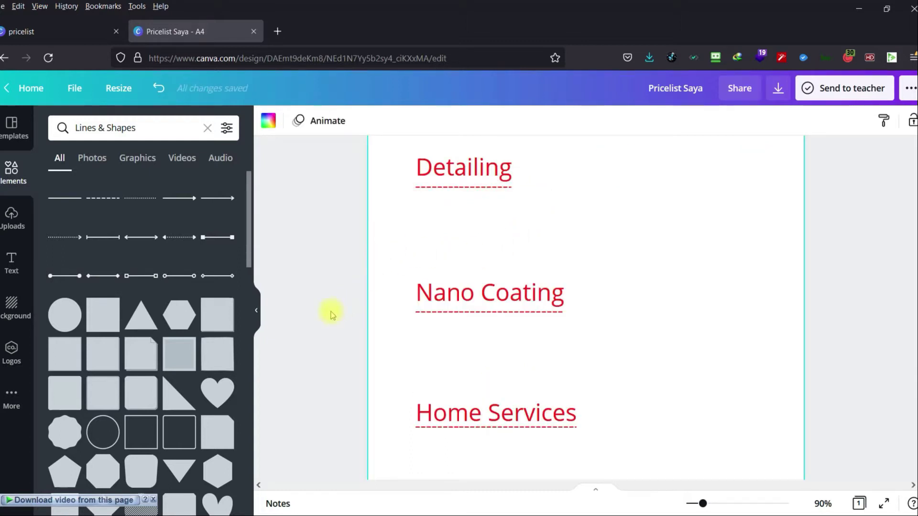
{"action": "scroll", "coordinate": [332, 315], "scroll_direction": "up", "scroll_amount": 1}
Group Detailing with its underline and align the group to the left margin.
{"action": "left_click_drag", "start_coordinate": [359, 183], "coordinate": [541, 239]}
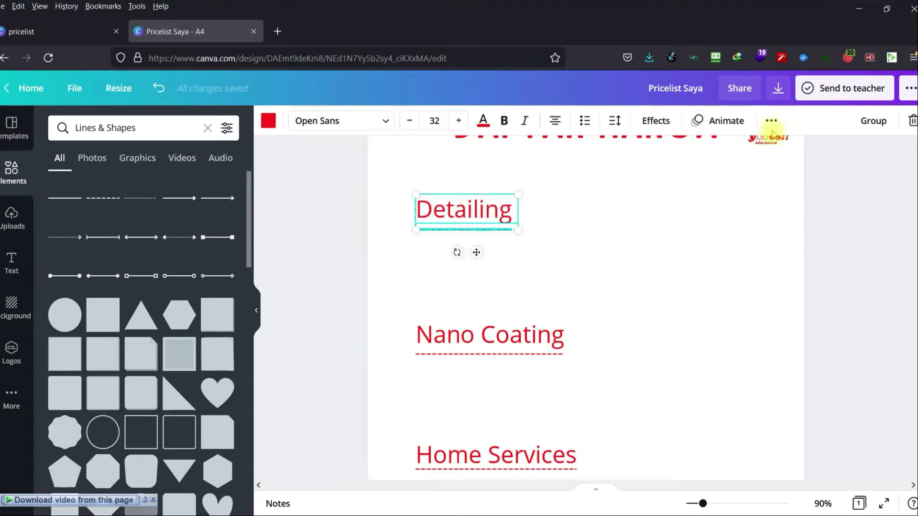
{"action": "left_click", "coordinate": [872, 120]}
{"action": "left_click", "coordinate": [667, 267]}
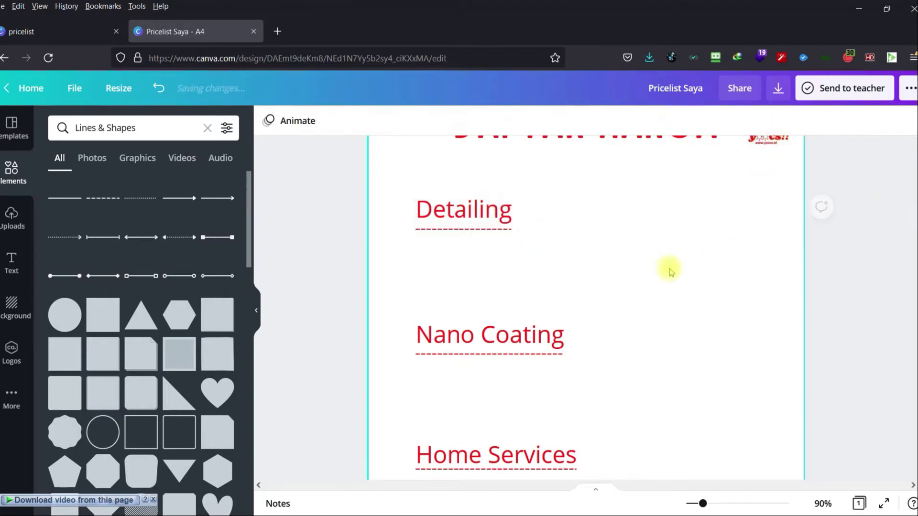
{"action": "left_click_drag", "start_coordinate": [478, 215], "coordinate": [537, 246]}
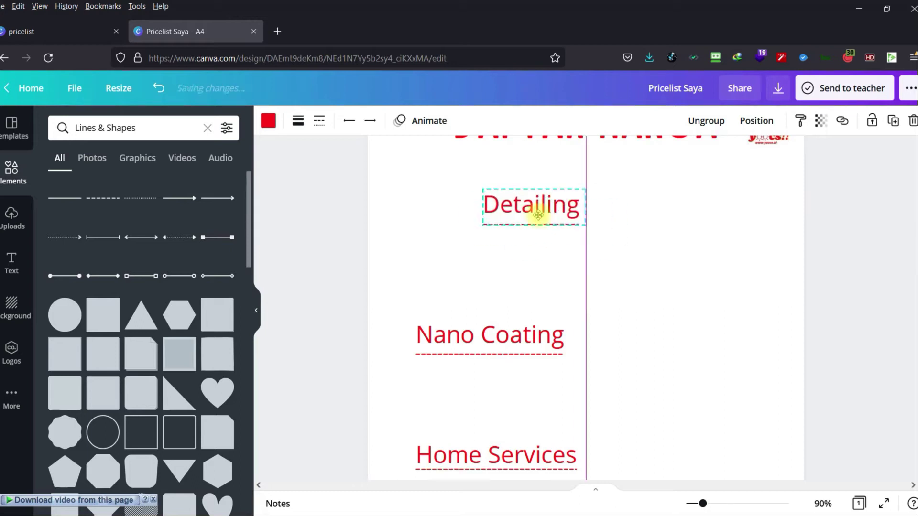
{"action": "left_click", "coordinate": [621, 246]}
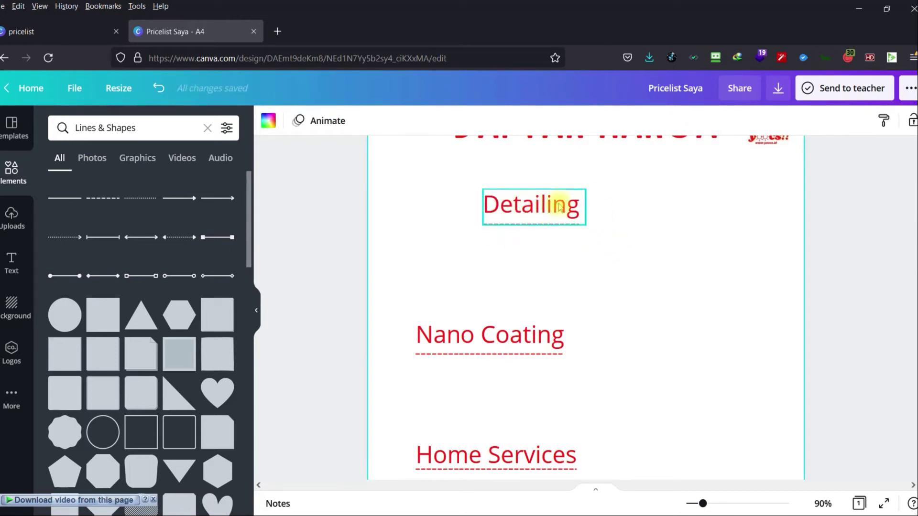
{"action": "left_click_drag", "start_coordinate": [560, 207], "coordinate": [485, 206]}
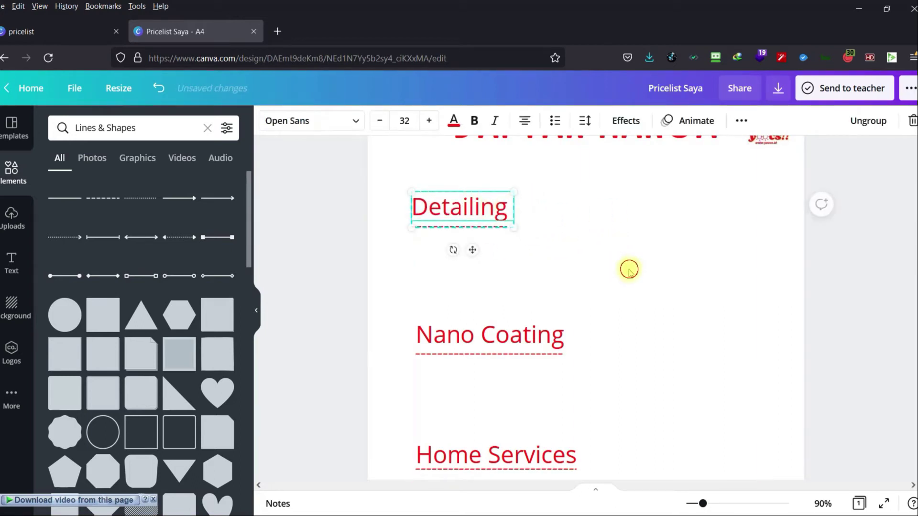
{"action": "left_click", "coordinate": [629, 269]}
{"action": "key", "text": "ctrl+z"}
{"action": "key", "text": "ctrl+y"}
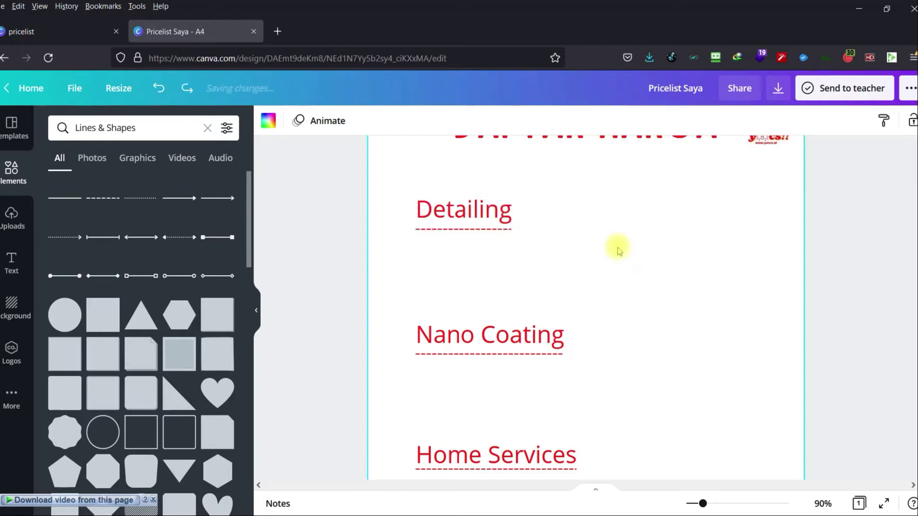
Group Nano Coating and Home Services each with their dashed underlines.
{"action": "left_click_drag", "start_coordinate": [342, 298], "coordinate": [593, 380]}
{"action": "left_click", "coordinate": [865, 121]}
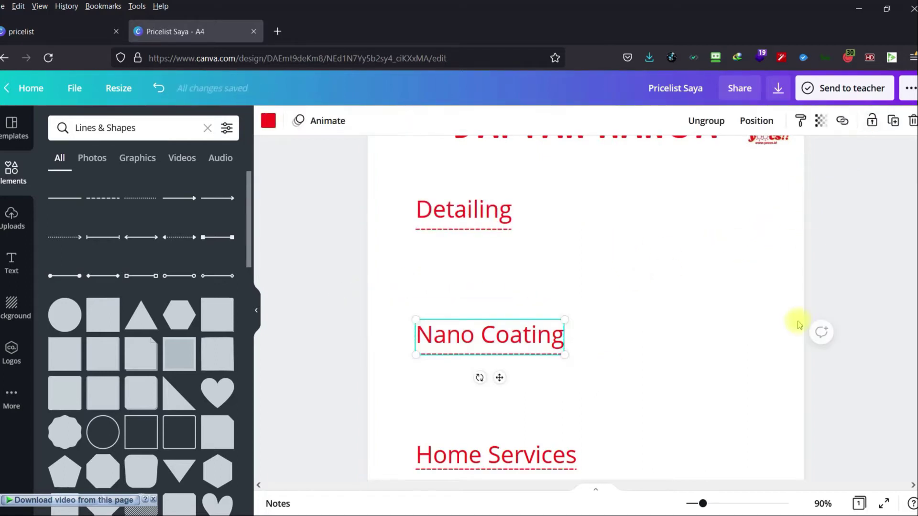
{"action": "scroll", "coordinate": [426, 387], "scroll_direction": "down", "scroll_amount": 2}
{"action": "left_click_drag", "start_coordinate": [331, 393], "coordinate": [602, 462]}
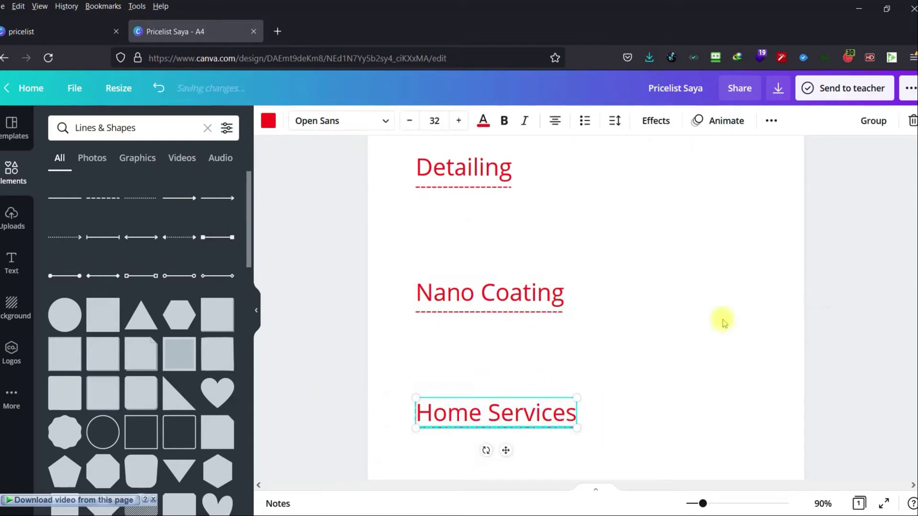
{"action": "left_click", "coordinate": [868, 120]}
{"action": "left_click", "coordinate": [855, 218]}
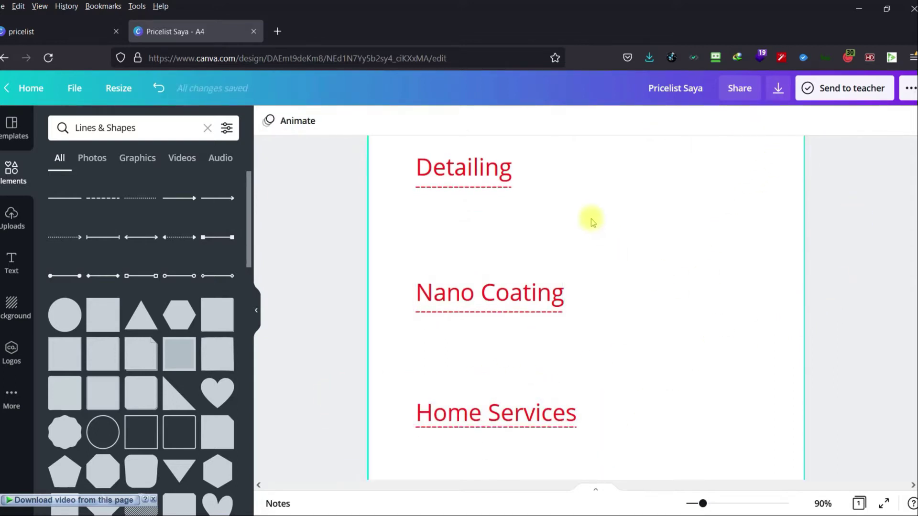
{"action": "scroll", "coordinate": [560, 225], "scroll_direction": "up", "scroll_amount": 1}
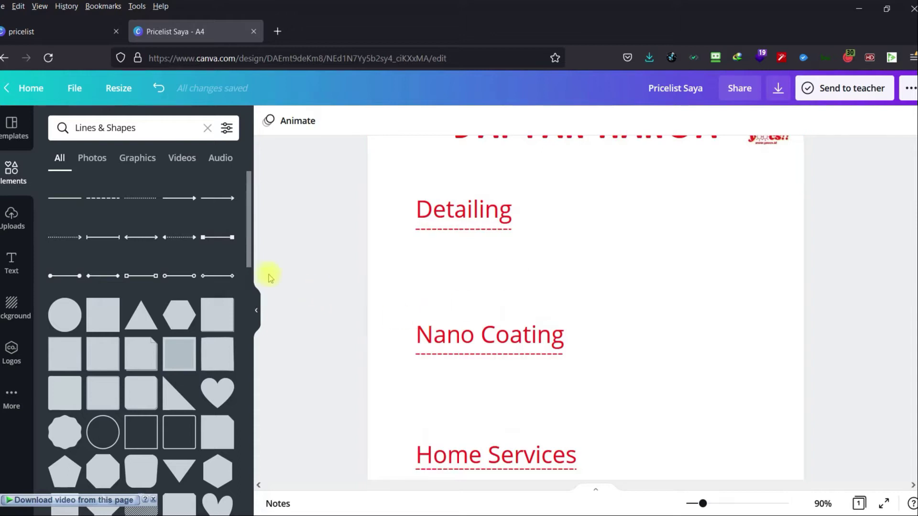
Add a body text line reading 'City Car Full Detailing' directly under the Detailing heading.
{"action": "left_click", "coordinate": [13, 263]}
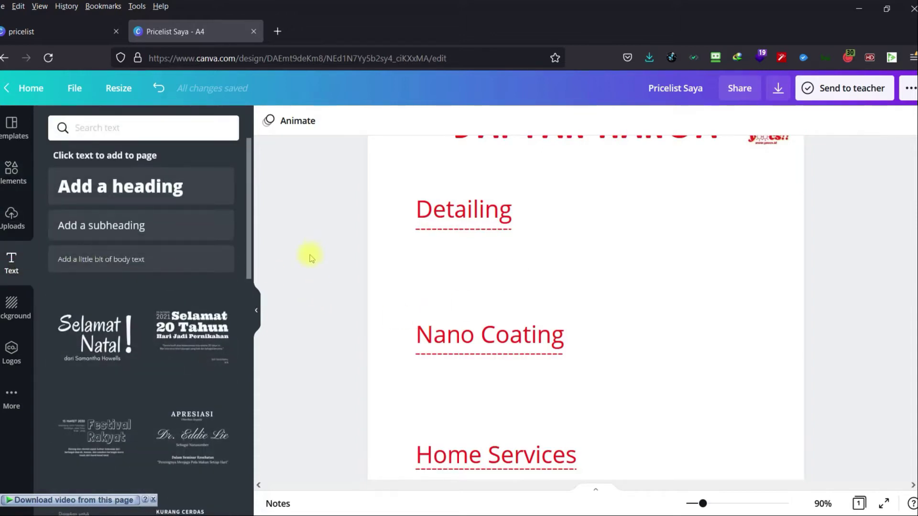
{"action": "left_click", "coordinate": [139, 256]}
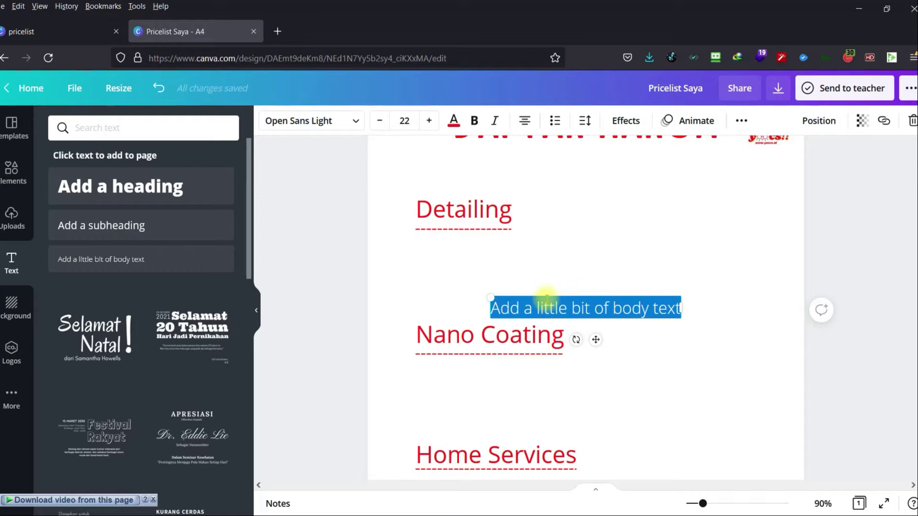
{"action": "type", "text": "Cisty"}
{"action": "key", "text": "BackSpace"}
{"action": "key", "text": "BackSpace"}
{"action": "key", "text": "BackSpace"}
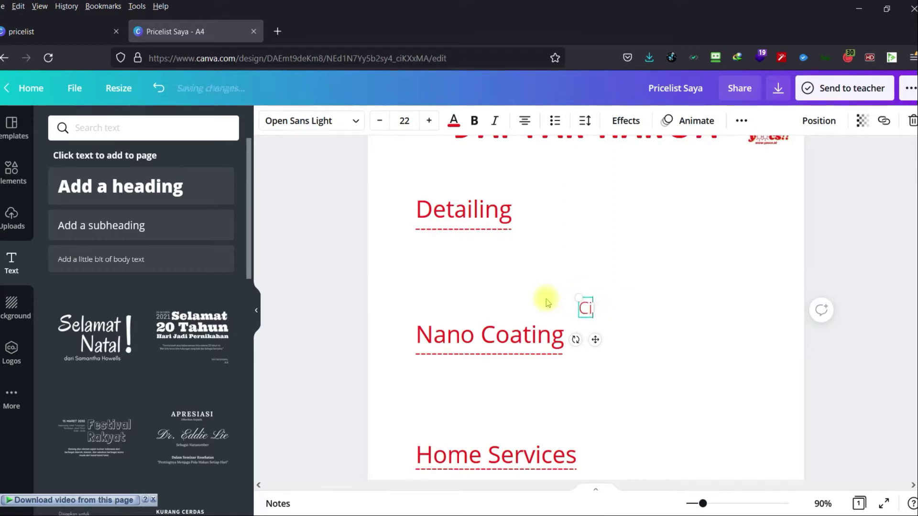
{"action": "type", "text": "ty Car"}
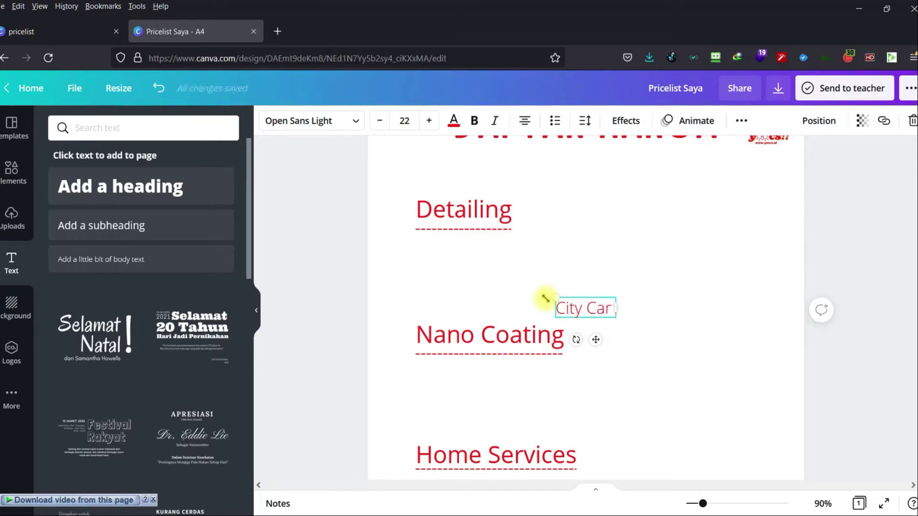
{"action": "type", "text": " A"}
{"action": "key", "text": "BackSpace"}
{"action": "type", "text": "Fu"}
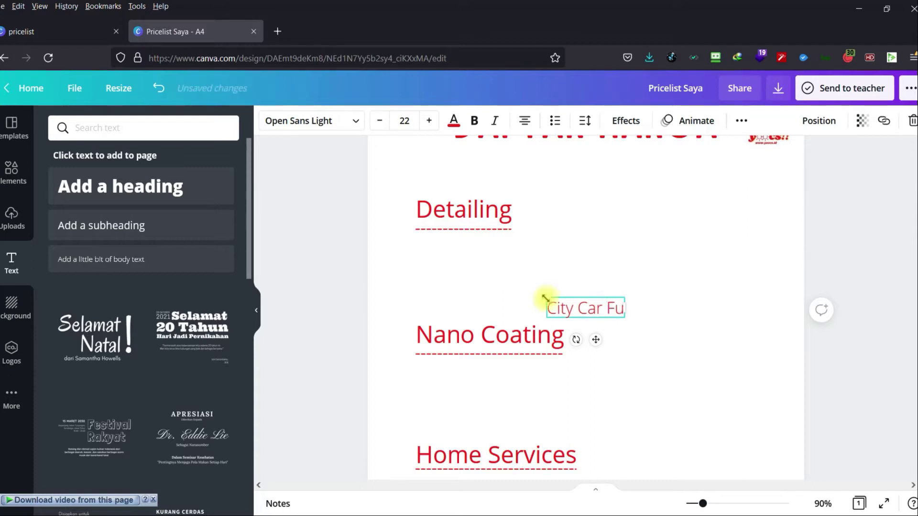
{"action": "type", "text": "ll Detailing"}
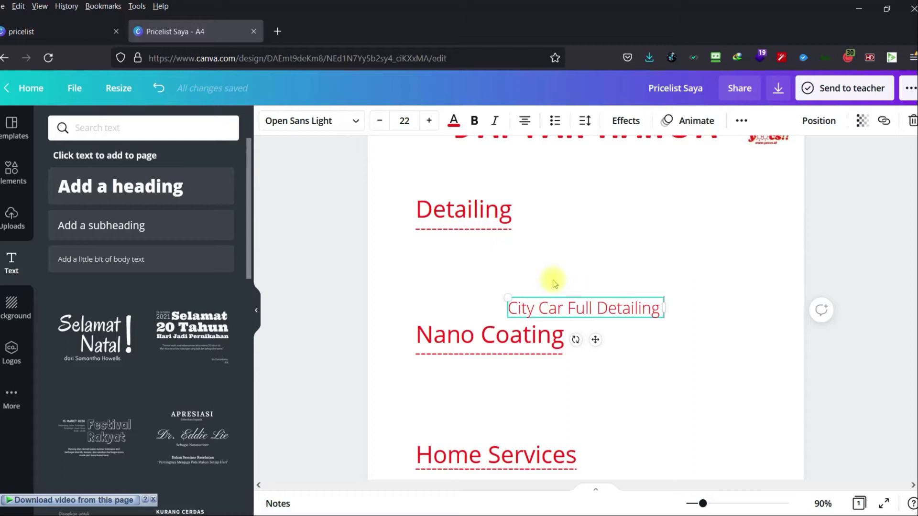
{"action": "left_click_drag", "start_coordinate": [576, 310], "coordinate": [500, 256]}
{"action": "left_click", "coordinate": [616, 311]}
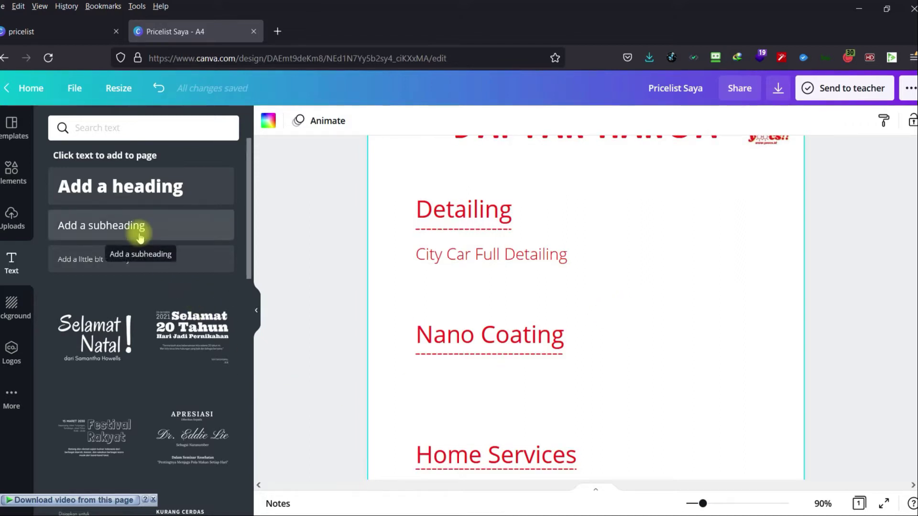
Add a body text price 'IDR. 500.000,-' at the right end of the City Car Full Detailing row.
{"action": "left_click", "coordinate": [119, 258]}
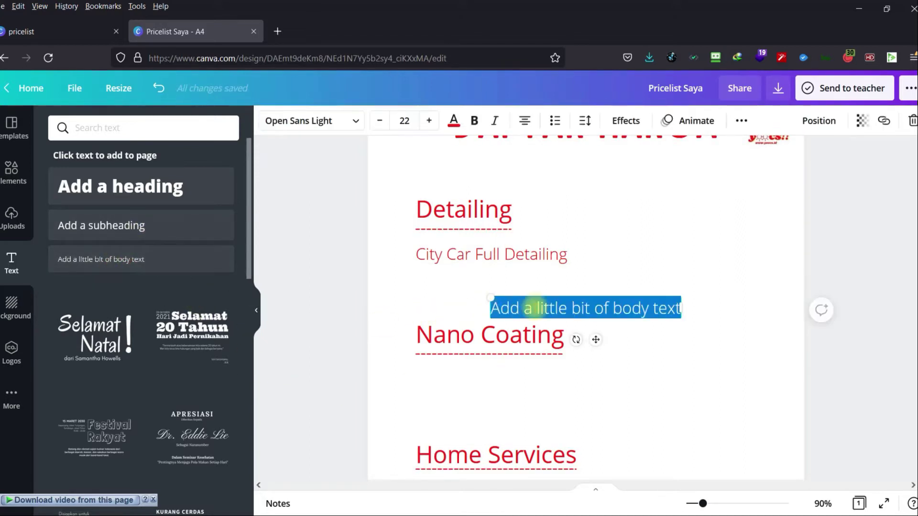
{"action": "type", "text": "IDR"}
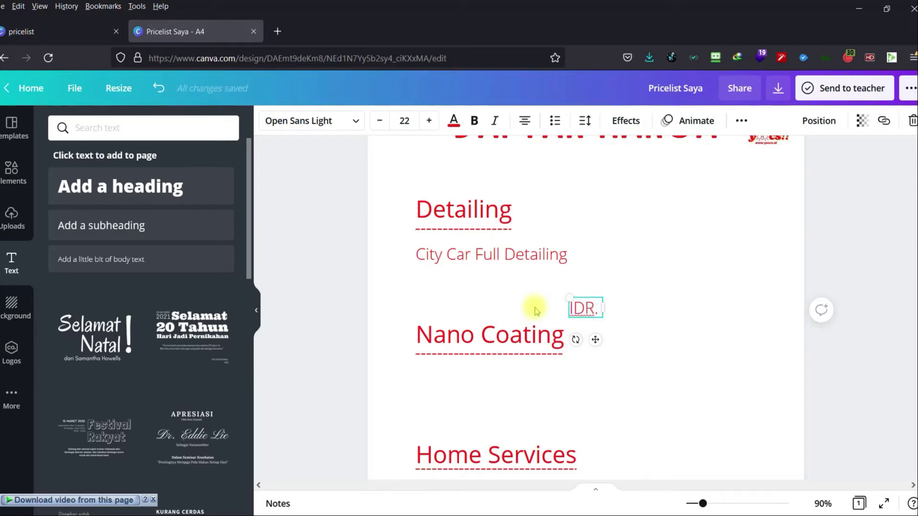
{"action": "type", "text": ". 500"}
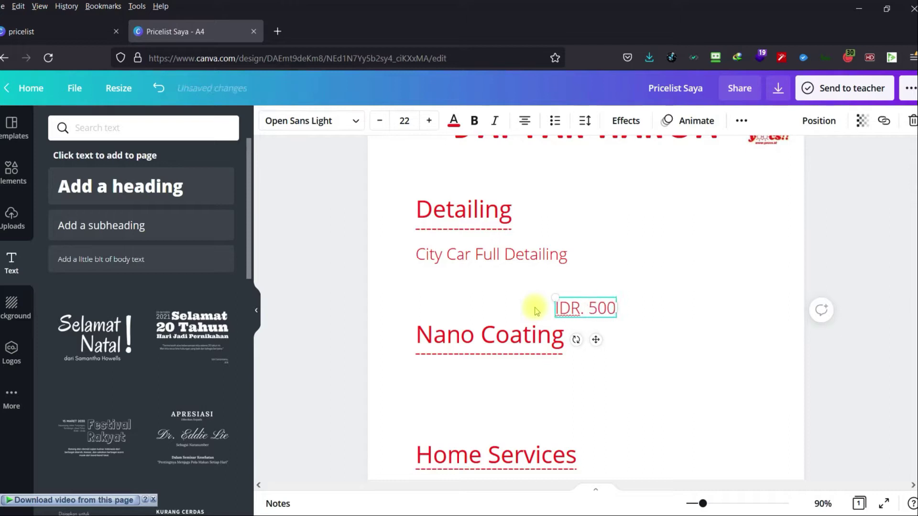
{"action": "type", "text": ".000"}
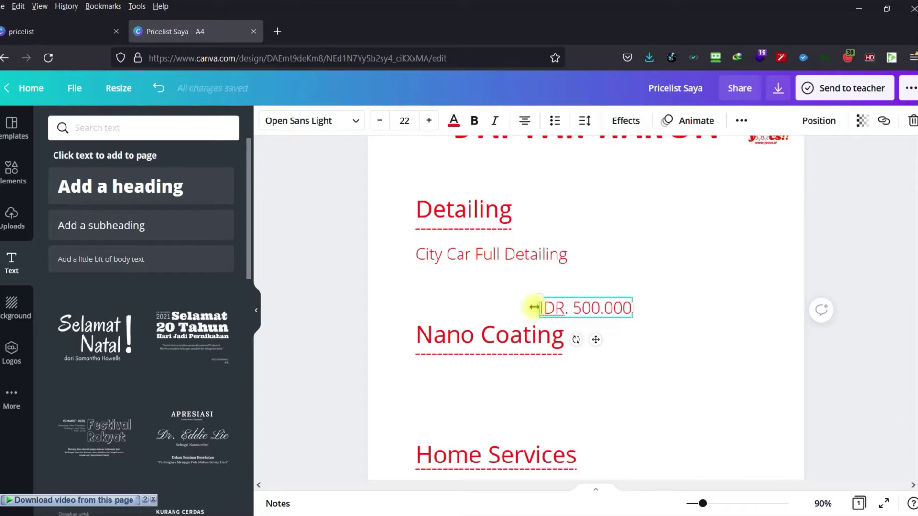
{"action": "type", "text": ",-"}
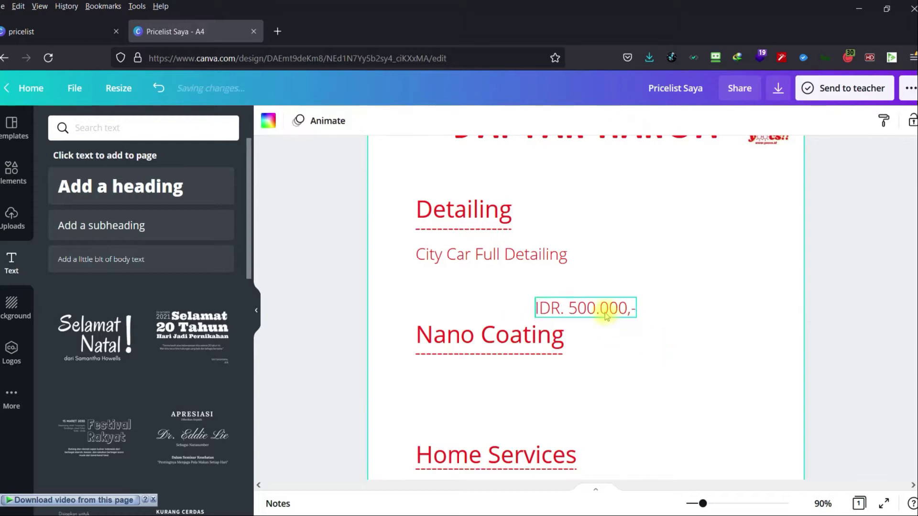
{"action": "left_click_drag", "start_coordinate": [604, 311], "coordinate": [764, 259]}
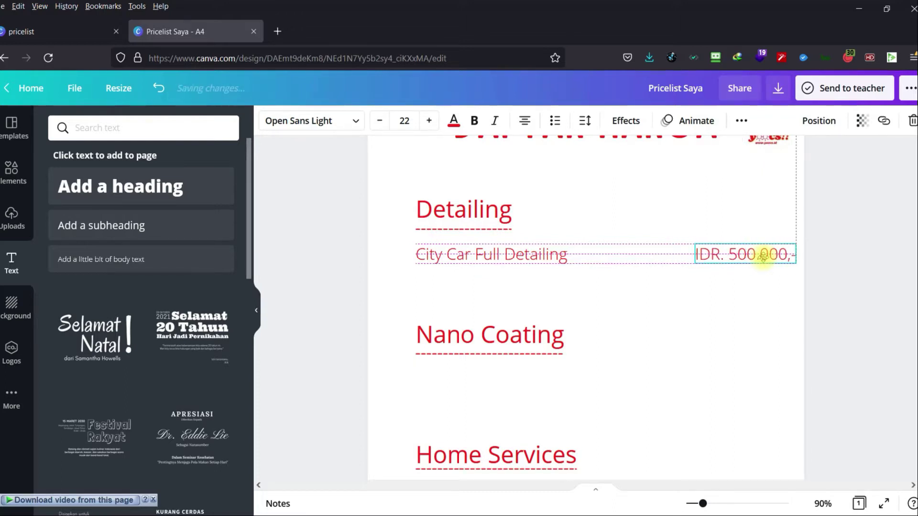
{"action": "right_click", "coordinate": [764, 260]}
{"action": "left_click", "coordinate": [834, 234]}
{"action": "scroll", "coordinate": [832, 282], "scroll_direction": "up", "scroll_amount": 2}
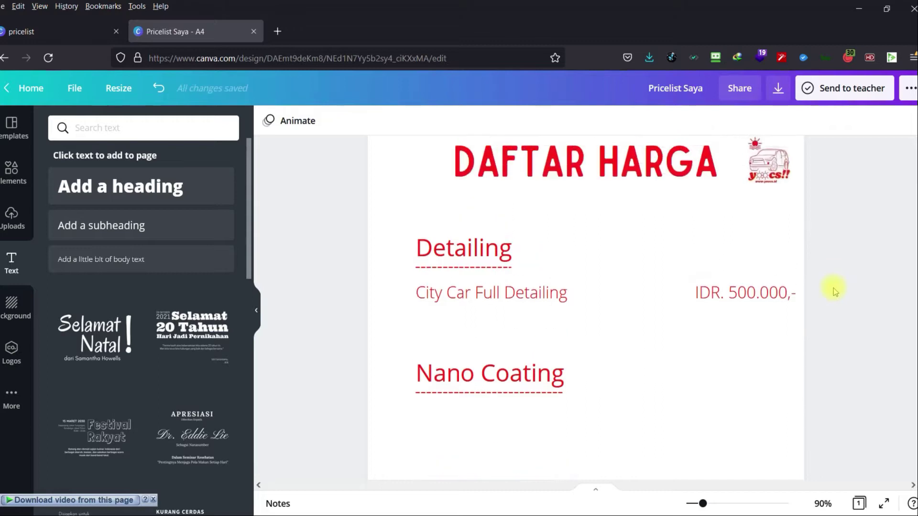
{"action": "scroll", "coordinate": [789, 211], "scroll_direction": "up", "scroll_amount": 1}
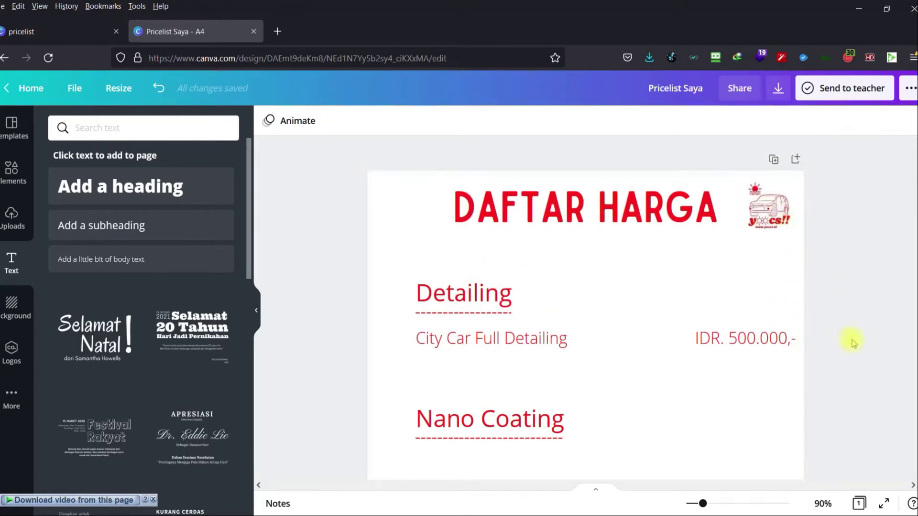
Duplicate the City Car Full Detailing line and stack the copy beneath the first.
{"action": "left_click", "coordinate": [524, 335]}
{"action": "key", "text": "ctrl+d"}
{"action": "key", "text": "ctrl+d"}
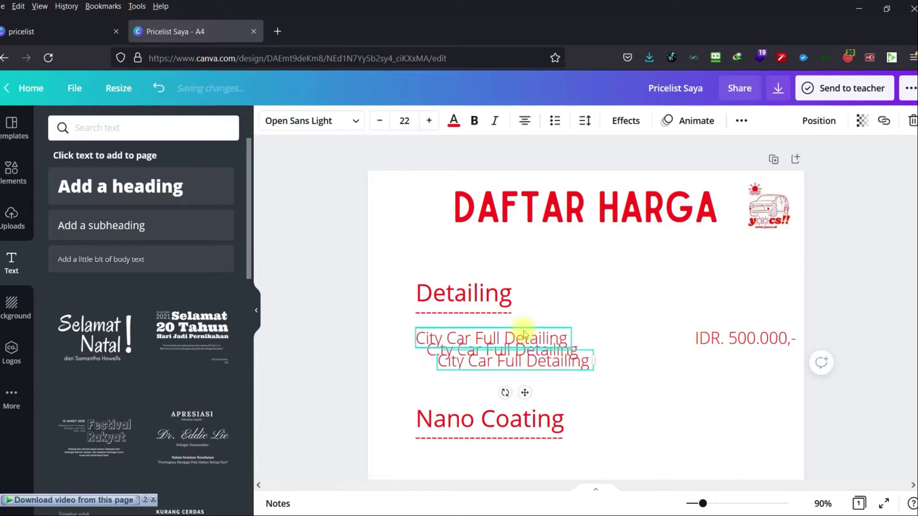
{"action": "left_click_drag", "start_coordinate": [526, 364], "coordinate": [502, 399]}
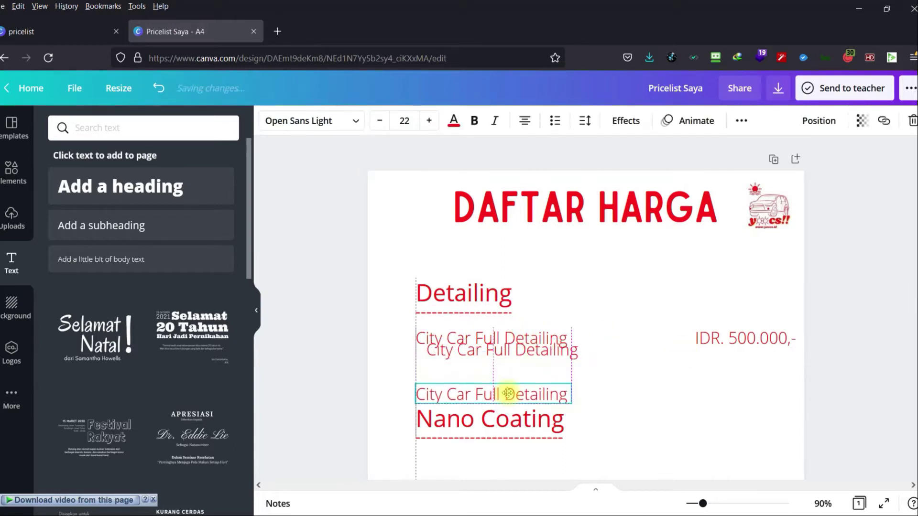
{"action": "left_click", "coordinate": [510, 355]}
{"action": "mouse_move", "coordinate": [510, 356]}
{"action": "left_mouse_down"}
{"action": "mouse_move", "coordinate": [496, 369]}
{"action": "mouse_move", "coordinate": [503, 365]}
{"action": "left_mouse_up"}
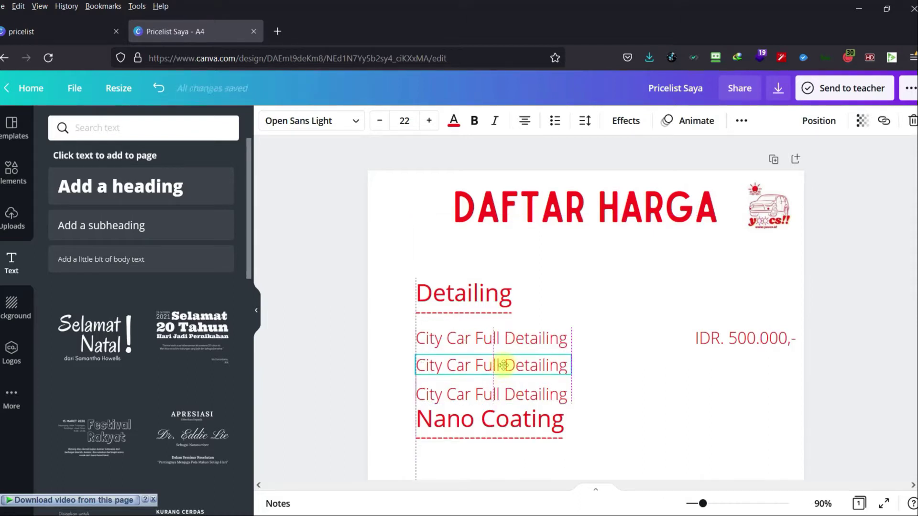
{"action": "left_click", "coordinate": [604, 398]}
Push the Nano Coating heading lower and add more City Car Full Detailing copies, making five rows.
{"action": "scroll", "coordinate": [604, 397], "scroll_direction": "down", "scroll_amount": 2}
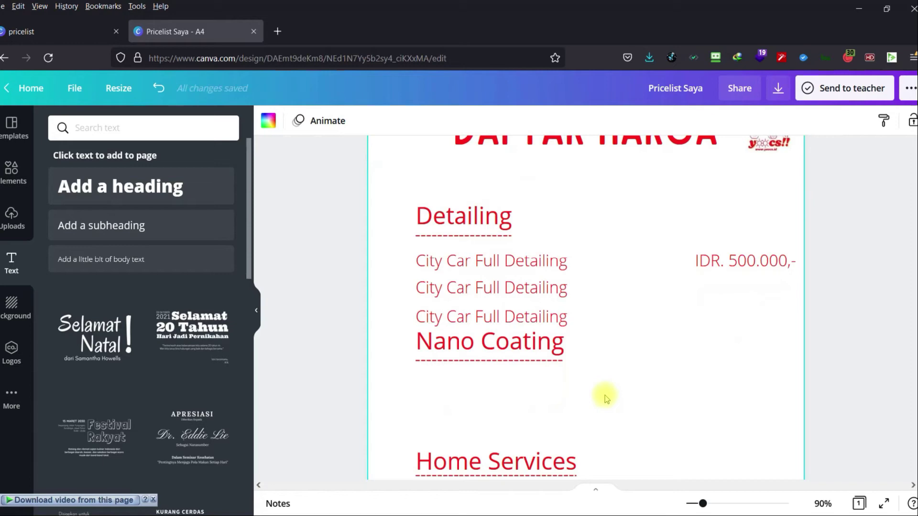
{"action": "left_click", "coordinate": [520, 310]}
{"action": "left_click_drag", "start_coordinate": [521, 310], "coordinate": [520, 306]}
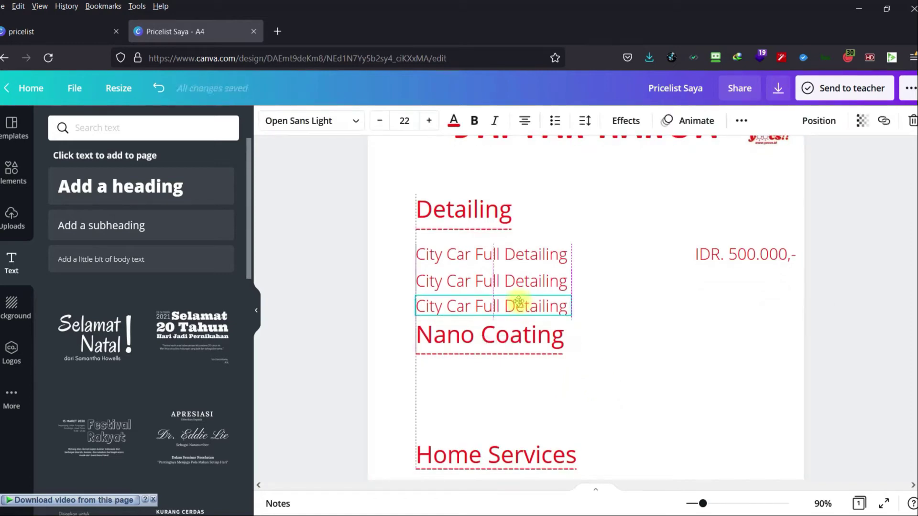
{"action": "left_click", "coordinate": [658, 354]}
{"action": "left_click_drag", "start_coordinate": [521, 338], "coordinate": [518, 402]}
{"action": "left_click", "coordinate": [537, 311]}
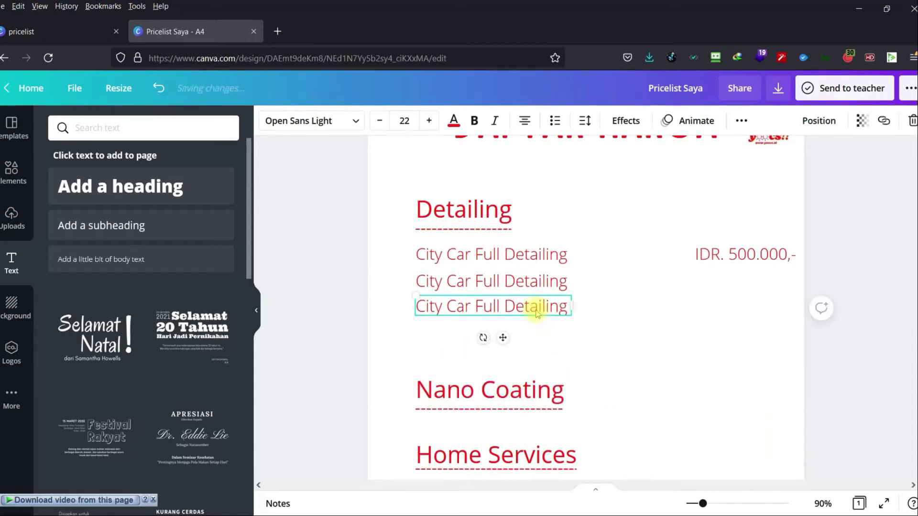
{"action": "key", "text": "ctrl+d"}
{"action": "key", "text": "ctrl+d"}
{"action": "left_click_drag", "start_coordinate": [531, 318], "coordinate": [521, 354]}
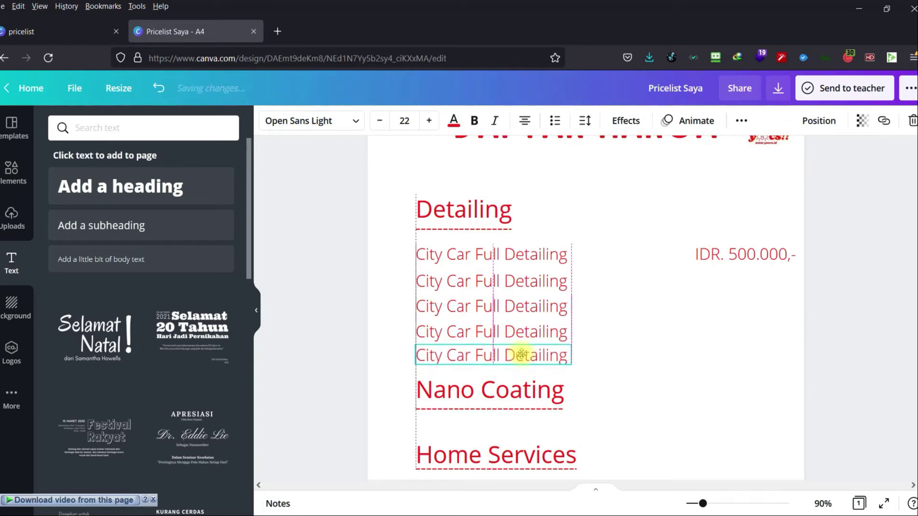
{"action": "left_click", "coordinate": [428, 282]}
Rename the second row to 'MPV Medium Full Detailing' and align it with the others.
{"action": "double_click", "coordinate": [430, 281]}
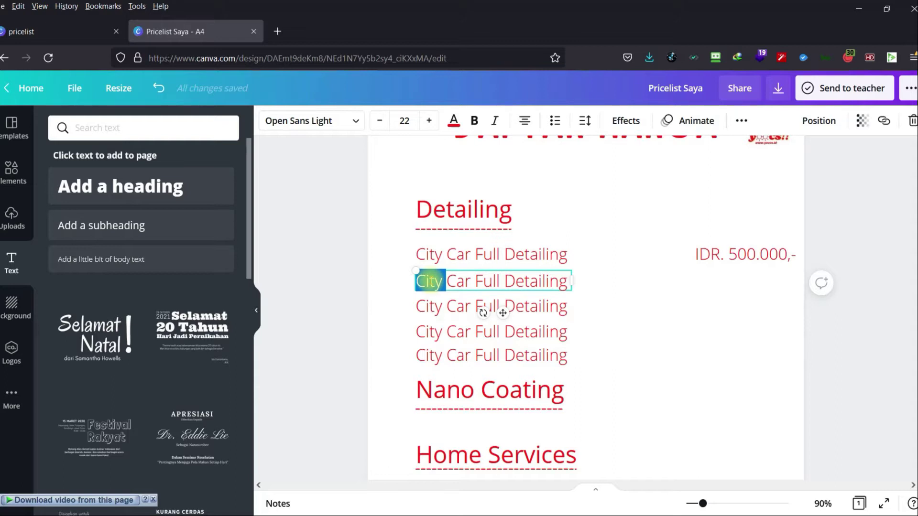
{"action": "type", "text": "MPV "}
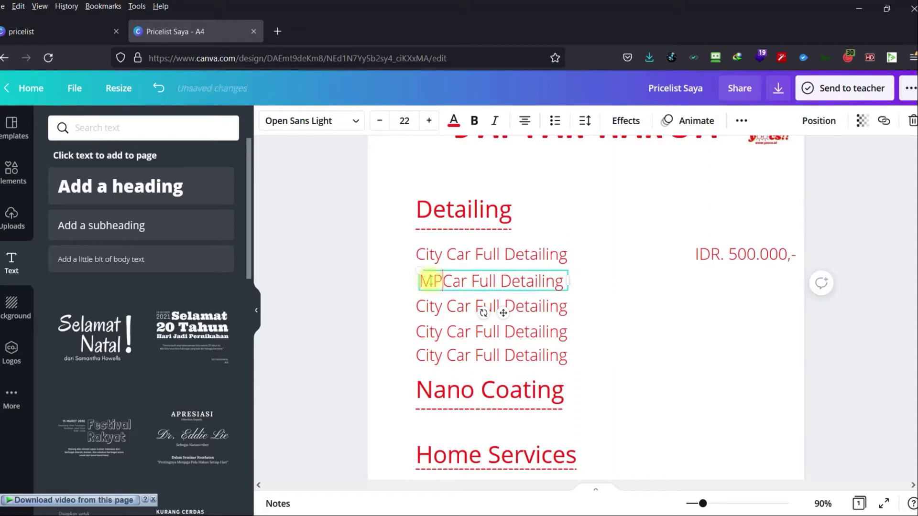
{"action": "type", "text": "Medium"}
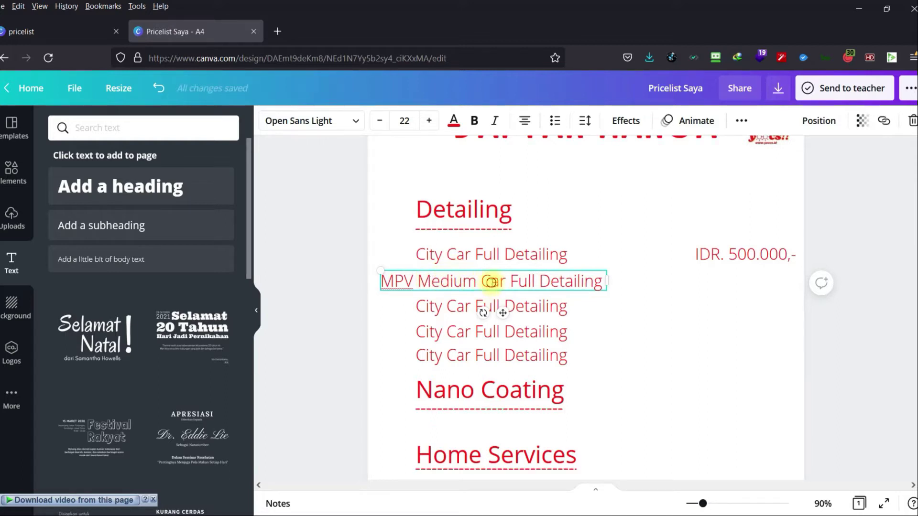
{"action": "double_click", "coordinate": [492, 282]}
{"action": "key", "text": "BackSpace"}
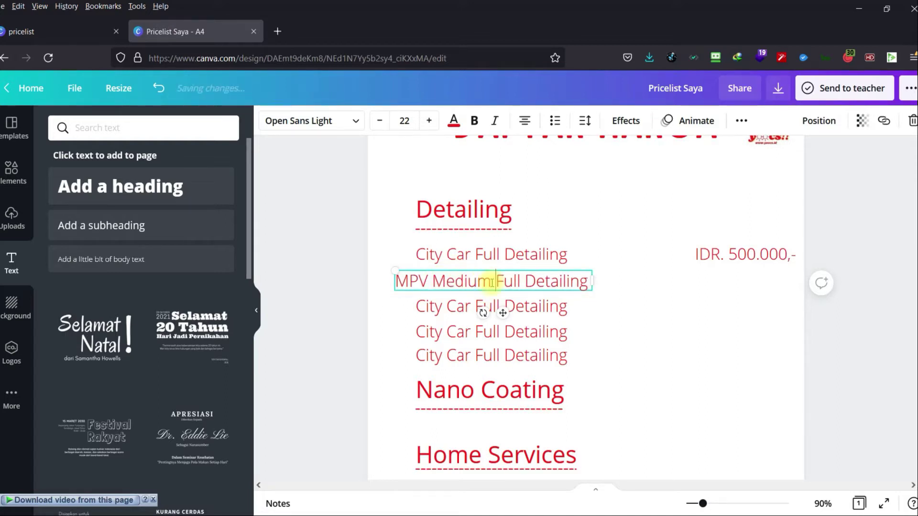
{"action": "left_click", "coordinate": [619, 318]}
{"action": "left_click_drag", "start_coordinate": [543, 282], "coordinate": [567, 284]}
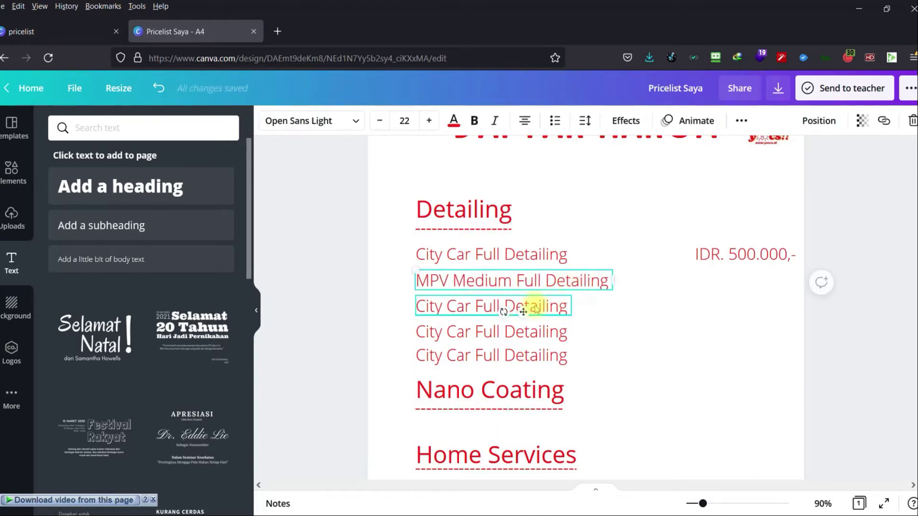
Rename the third row to 'MPV Large Full Detailing' and line it up with the rows above.
{"action": "double_click", "coordinate": [455, 305]}
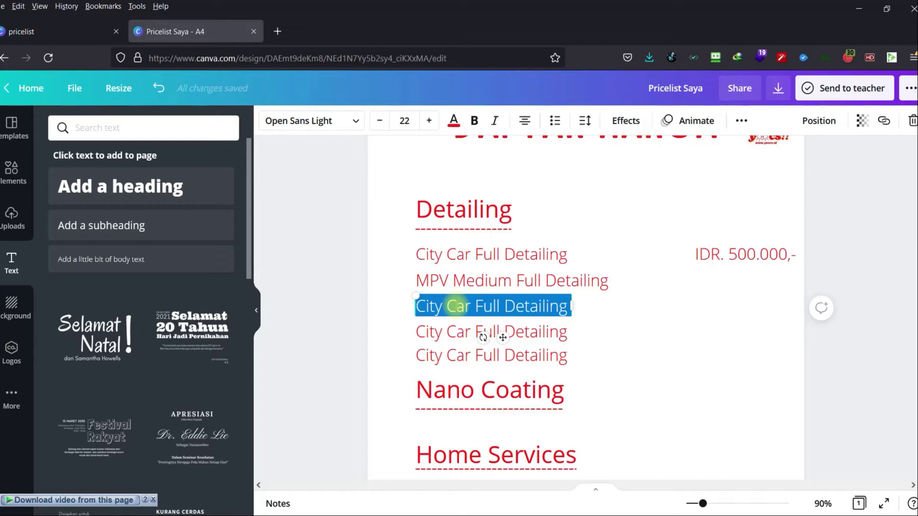
{"action": "type", "text": "MPV Lrge"}
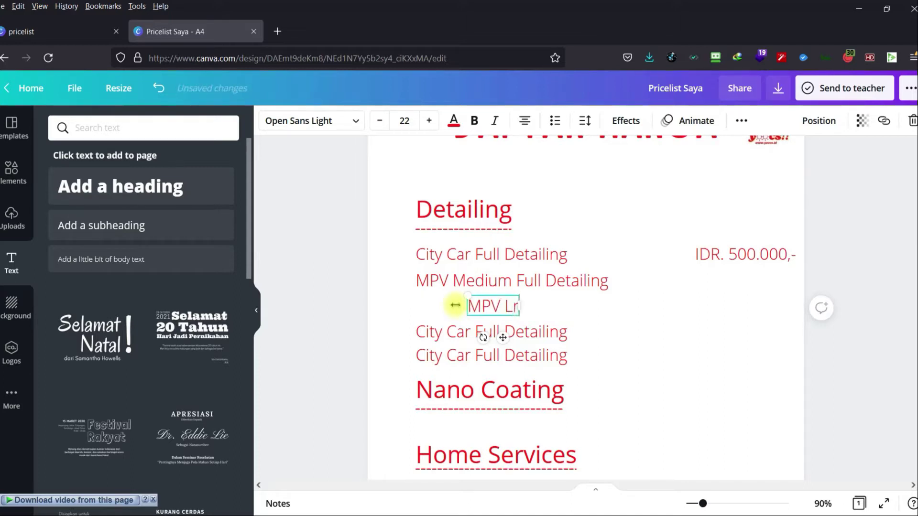
{"action": "key", "text": "BackSpace"}
{"action": "key", "text": "BackSpace"}
{"action": "key", "text": "BackSpace"}
{"action": "key", "text": "BackSpace"}
{"action": "type", "text": "a"}
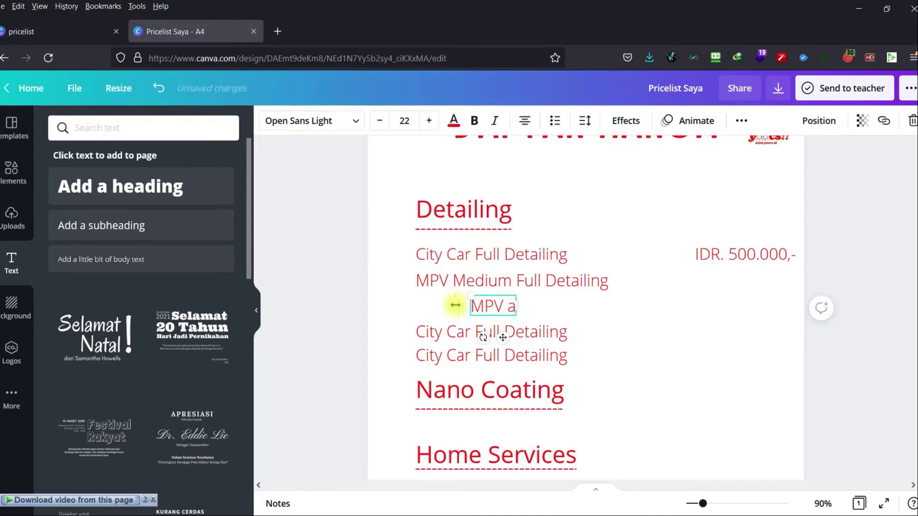
{"action": "key", "text": "BackSpace"}
{"action": "type", "text": "Large"}
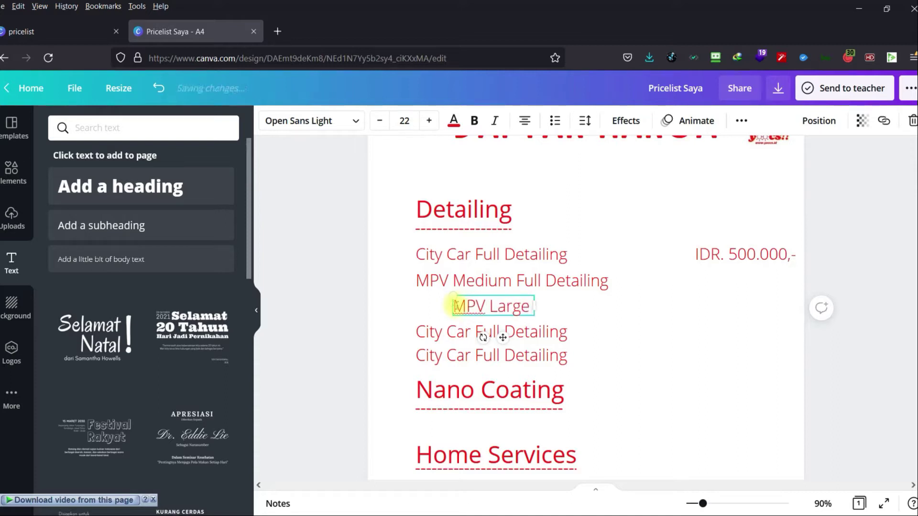
{"action": "type", "text": " Full D"}
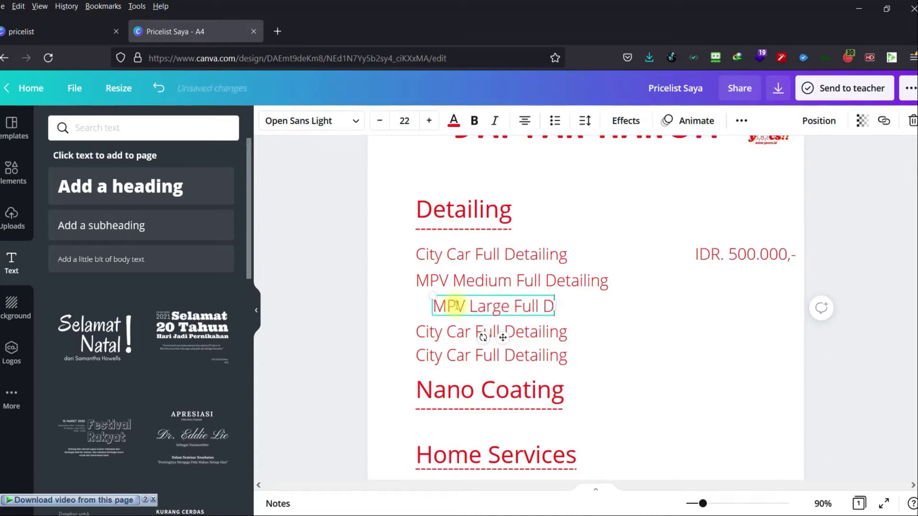
{"action": "type", "text": "etailing"}
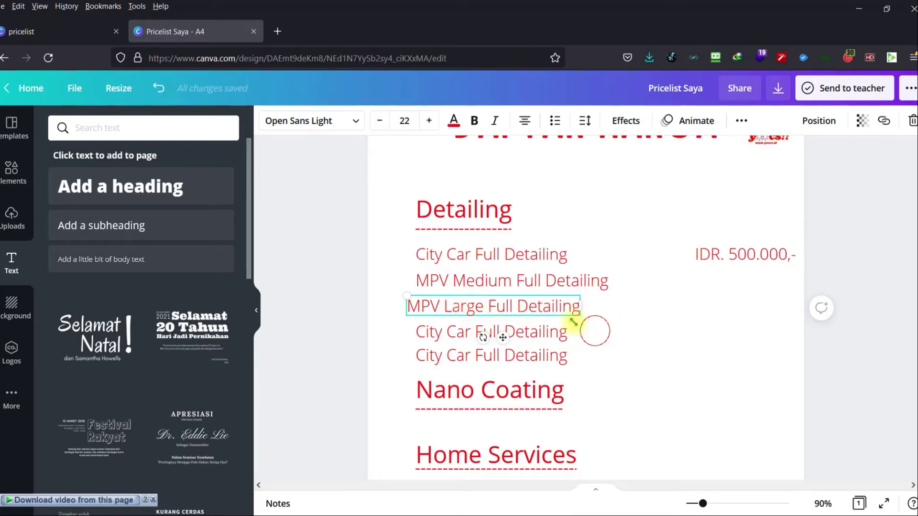
{"action": "left_click_drag", "start_coordinate": [537, 317], "coordinate": [548, 316]}
{"action": "left_click", "coordinate": [608, 344]}
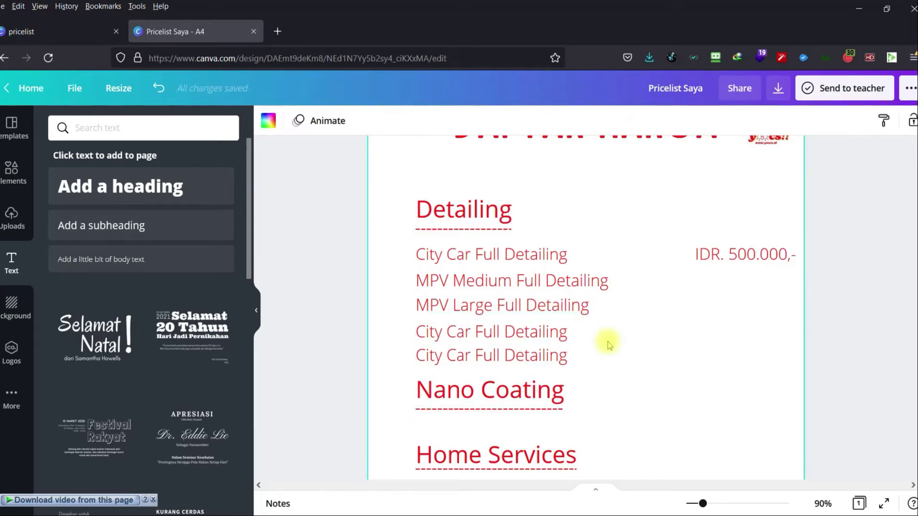
Rename the fourth row to 'SUV Medium Full Detailing' and align it with the others.
{"action": "left_click", "coordinate": [513, 331]}
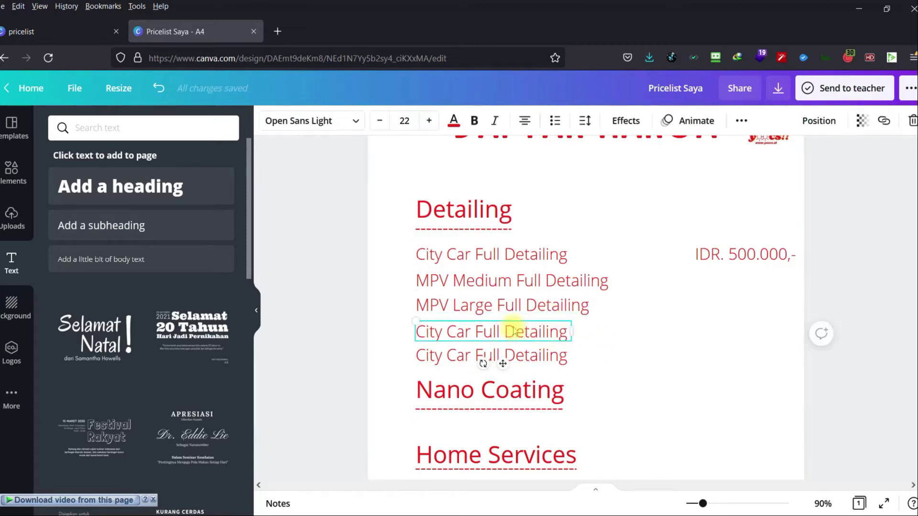
{"action": "left_click_drag", "start_coordinate": [514, 332], "coordinate": [514, 327]}
{"action": "left_click", "coordinate": [605, 355]}
{"action": "left_click", "coordinate": [526, 334]}
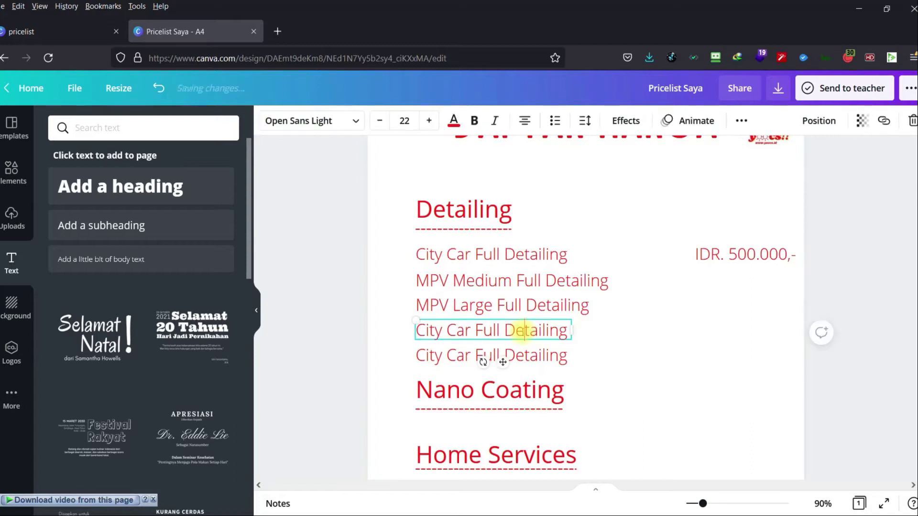
{"action": "left_click", "coordinate": [526, 334]}
{"action": "left_click_drag", "start_coordinate": [430, 332], "coordinate": [407, 328]}
{"action": "left_click", "coordinate": [471, 332]}
{"action": "key", "text": "BackSpace"}
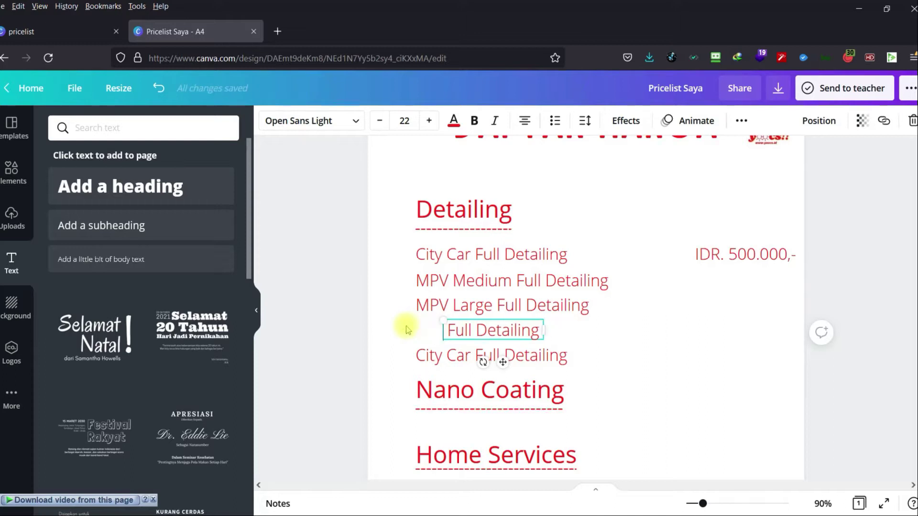
{"action": "type", "text": "SUB"}
{"action": "key", "text": "BackSpace"}
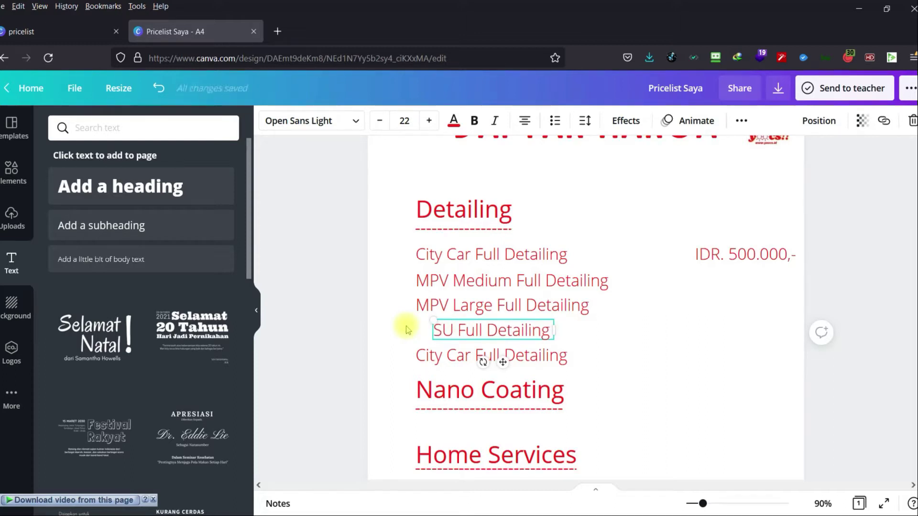
{"action": "type", "text": "V Medium"}
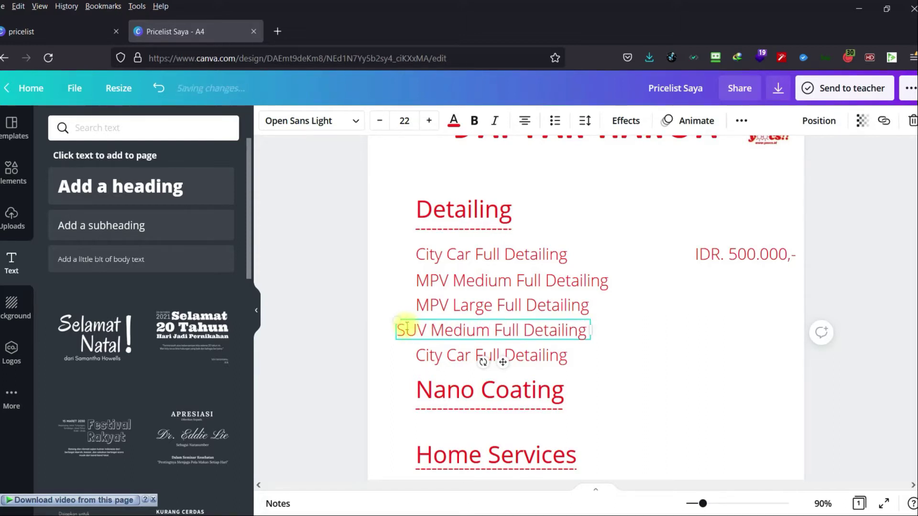
{"action": "left_click", "coordinate": [581, 359]}
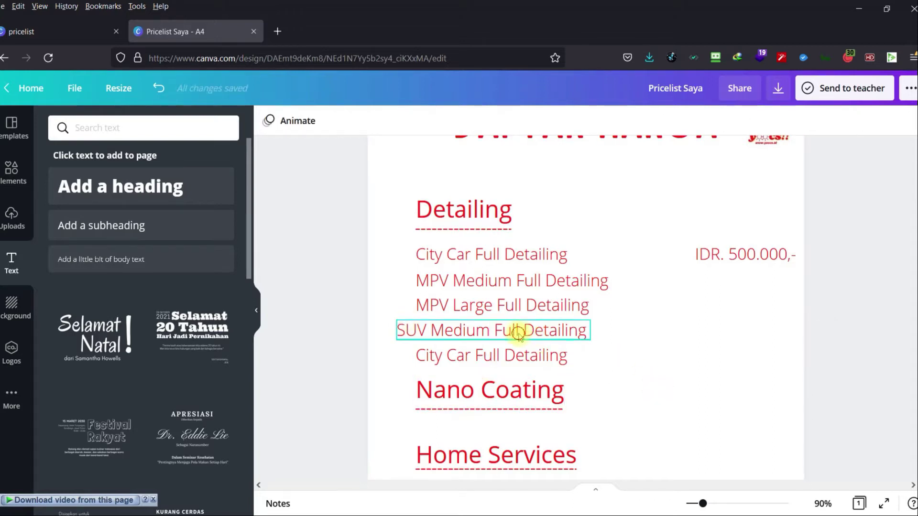
{"action": "left_click_drag", "start_coordinate": [519, 329], "coordinate": [537, 333]}
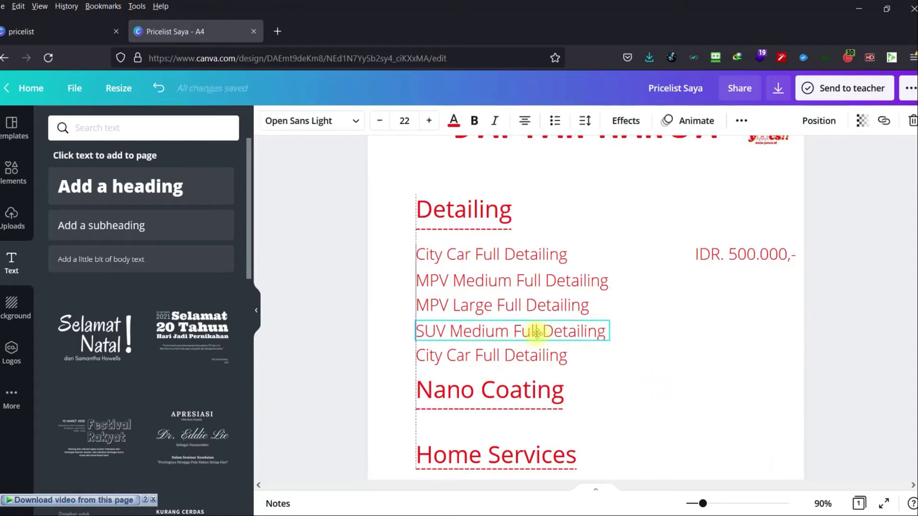
Rename the last row to 'SUV Large Full Detailing' and align it with the others.
{"action": "left_click", "coordinate": [461, 355]}
{"action": "left_click", "coordinate": [460, 356]}
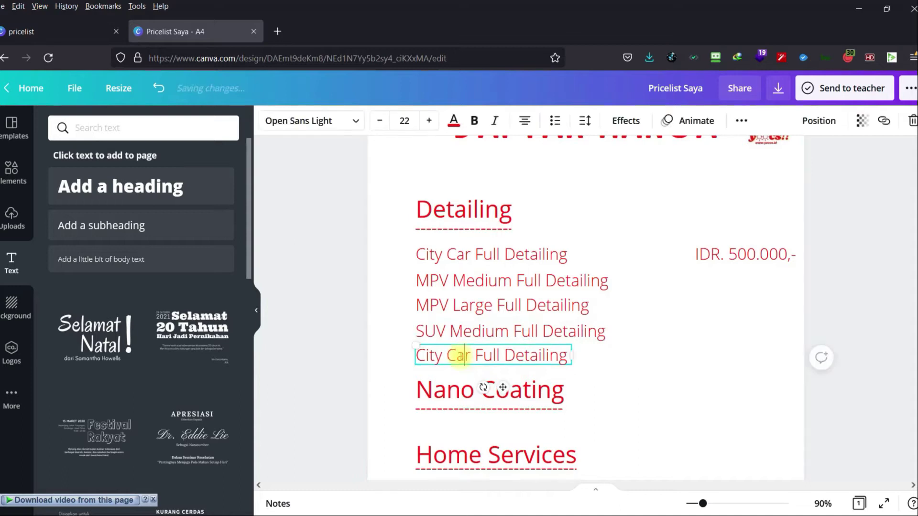
{"action": "left_click_drag", "start_coordinate": [469, 355], "coordinate": [405, 359]}
{"action": "type", "text": "SUV Large"}
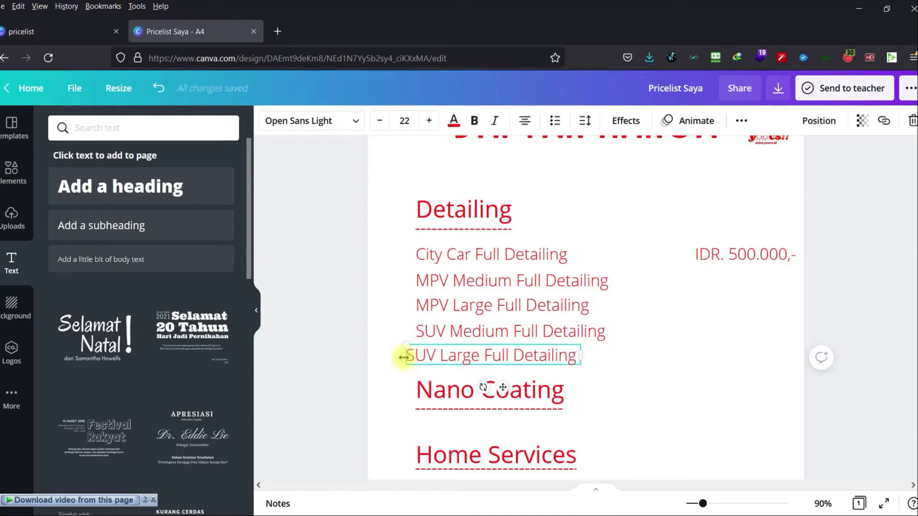
{"action": "left_click", "coordinate": [601, 389]}
{"action": "left_click_drag", "start_coordinate": [506, 357], "coordinate": [517, 362]}
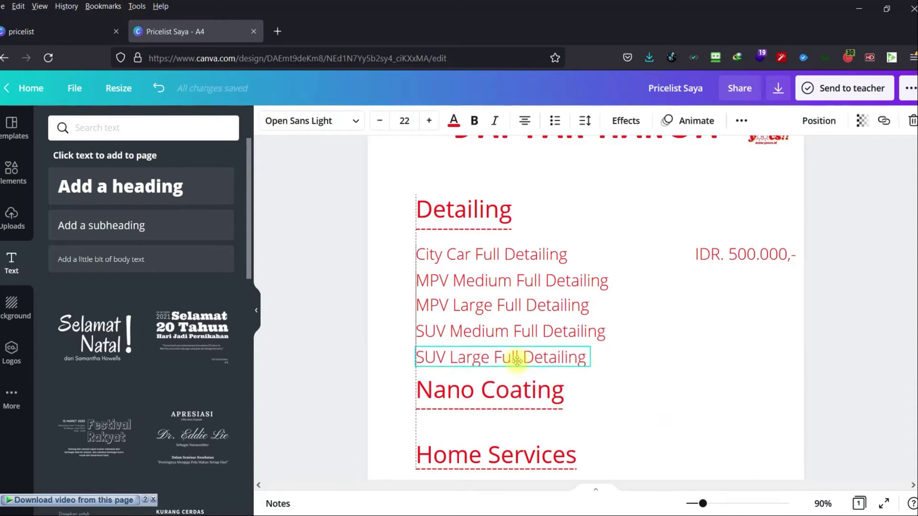
{"action": "left_click", "coordinate": [648, 348]}
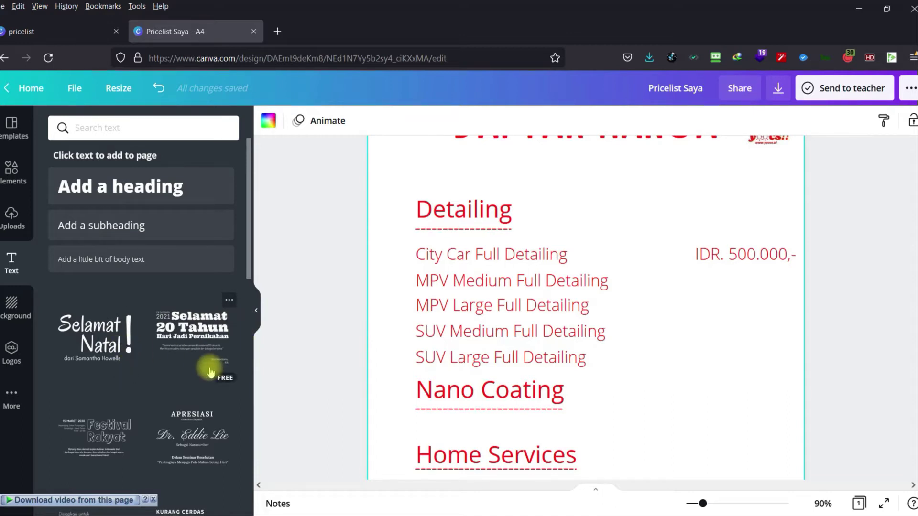
Show the Lines & Shapes elements and copy the IDR. 500.000,- price beside each remaining Detailing row.
{"action": "left_click", "coordinate": [12, 174]}
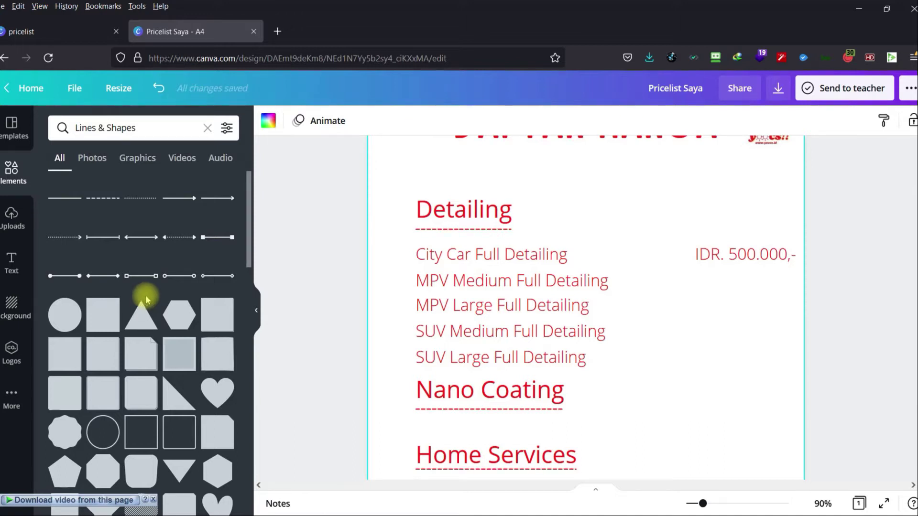
{"action": "left_click", "coordinate": [724, 262]}
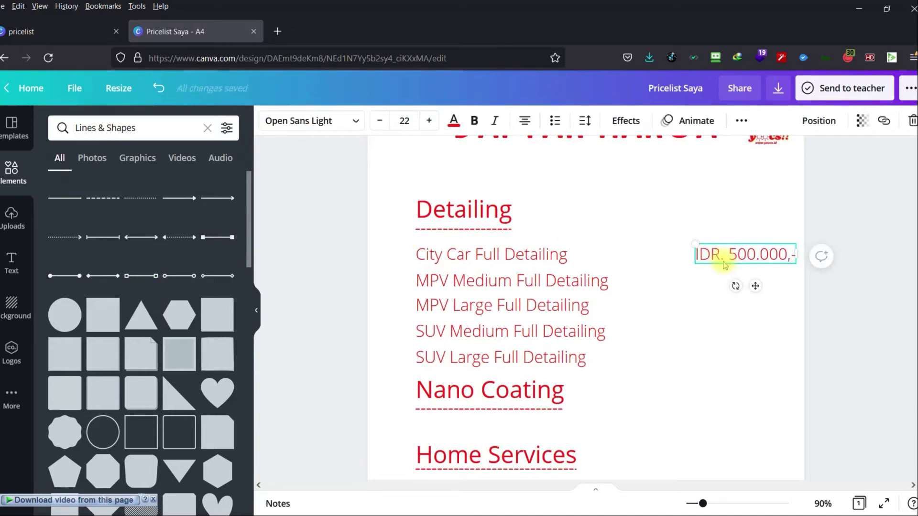
{"action": "left_click_drag", "start_coordinate": [725, 265], "coordinate": [741, 283]}
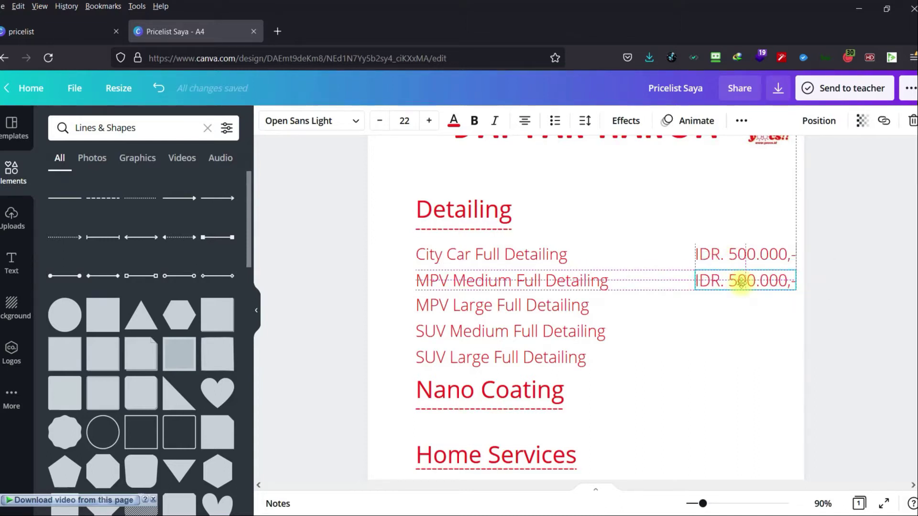
{"action": "left_click_drag", "start_coordinate": [742, 284], "coordinate": [739, 357]}
{"action": "key", "text": "ctrl+d"}
{"action": "key", "text": "ctrl+d"}
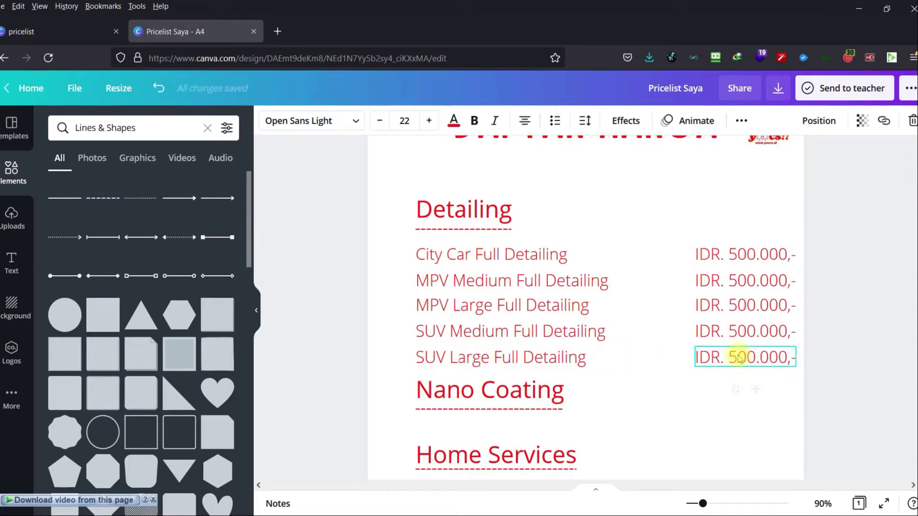
{"action": "left_click", "coordinate": [819, 353]}
{"action": "left_click", "coordinate": [839, 316]}
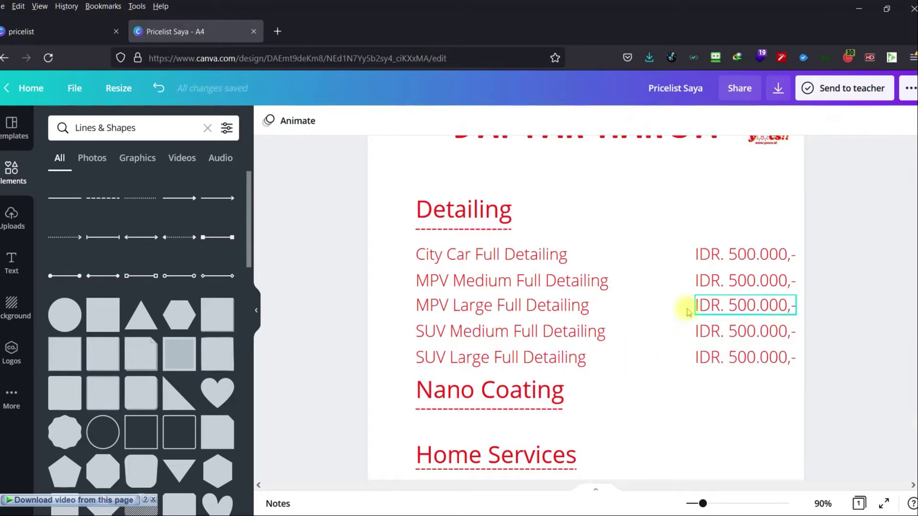
Shift the Detailing and Nano Coating headings slightly left.
{"action": "scroll", "coordinate": [605, 315], "scroll_direction": "down", "scroll_amount": 3}
{"action": "scroll", "coordinate": [605, 320], "scroll_direction": "up", "scroll_amount": 4}
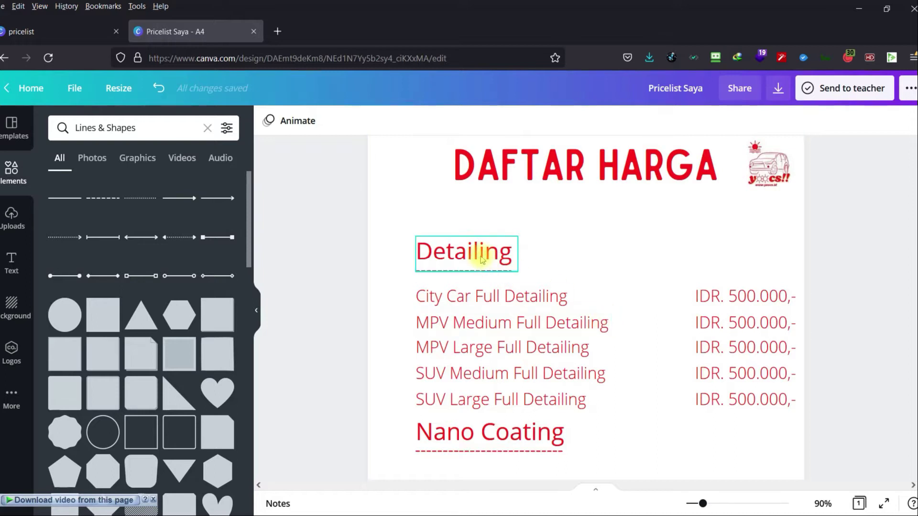
{"action": "left_click_drag", "start_coordinate": [478, 251], "coordinate": [456, 259]}
{"action": "left_click", "coordinate": [343, 316]}
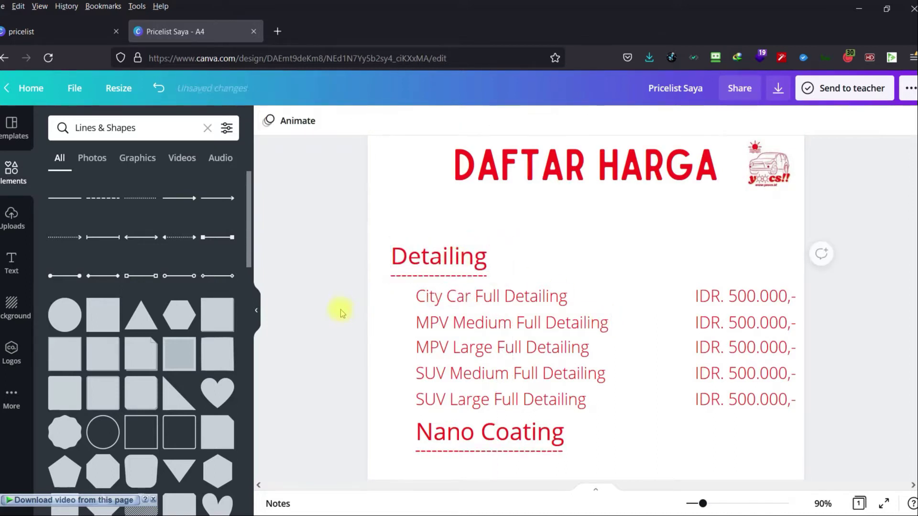
{"action": "scroll", "coordinate": [343, 323], "scroll_direction": "down", "scroll_amount": 2}
{"action": "mouse_move", "coordinate": [473, 404]}
{"action": "left_mouse_down"}
{"action": "mouse_move", "coordinate": [451, 406]}
{"action": "mouse_move", "coordinate": [458, 409]}
{"action": "left_mouse_up"}
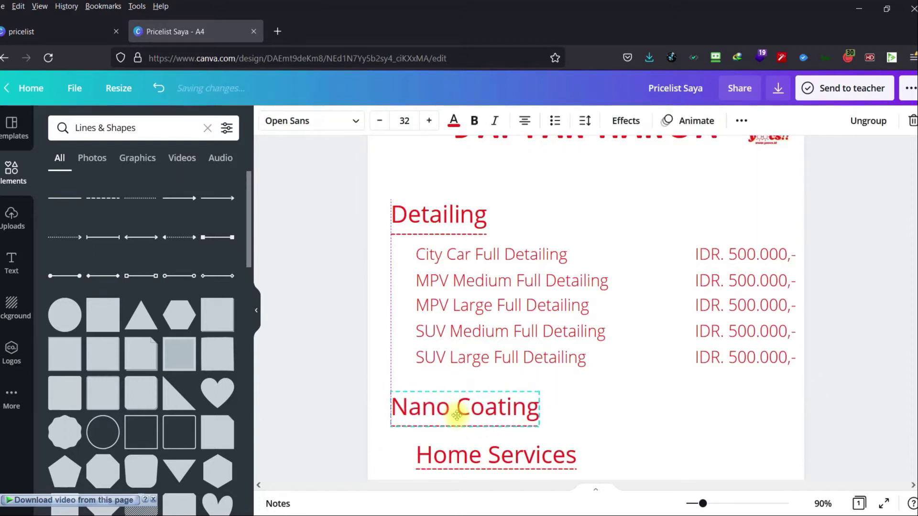
{"action": "left_click", "coordinate": [576, 403]}
{"action": "scroll", "coordinate": [576, 404], "scroll_direction": "down", "scroll_amount": 1}
{"action": "scroll", "coordinate": [569, 394], "scroll_direction": "down", "scroll_amount": 5}
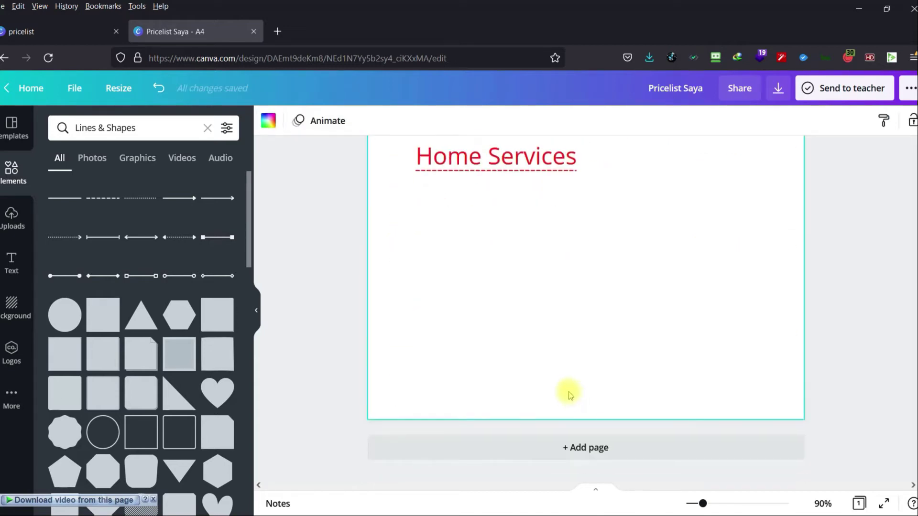
{"action": "scroll", "coordinate": [567, 392], "scroll_direction": "up", "scroll_amount": 7}
Move the Detailing section up under the title, Nano Coating just below it, and Home Services lower.
{"action": "left_click_drag", "start_coordinate": [330, 224], "coordinate": [818, 411]}
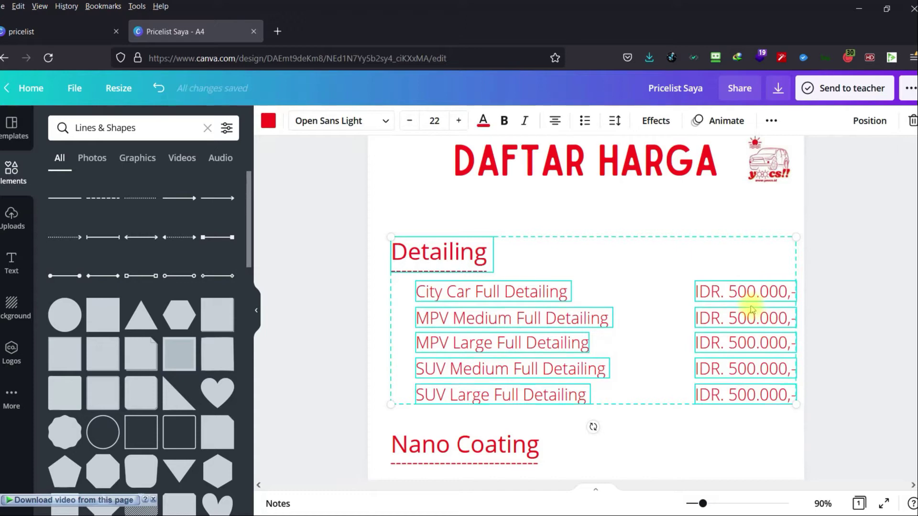
{"action": "scroll", "coordinate": [752, 310], "scroll_direction": "up", "scroll_amount": 2}
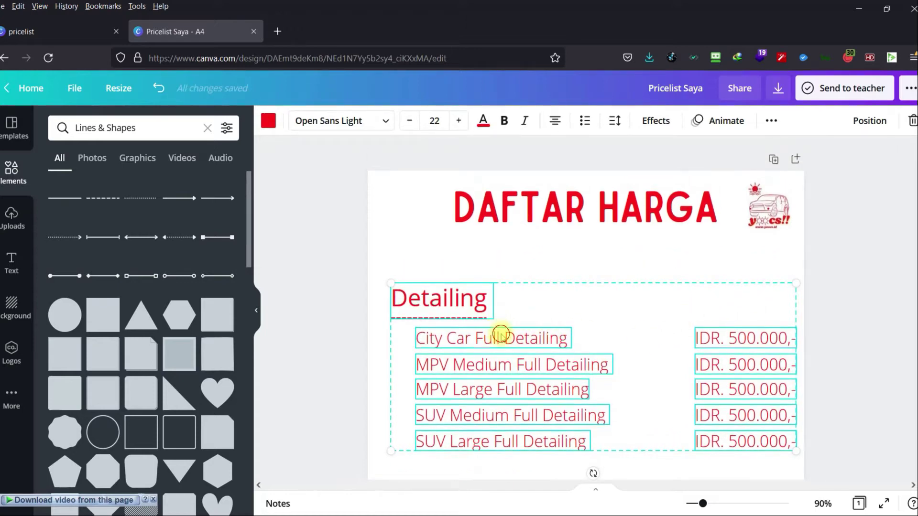
{"action": "left_click_drag", "start_coordinate": [500, 335], "coordinate": [502, 306]}
{"action": "left_click", "coordinate": [896, 313]}
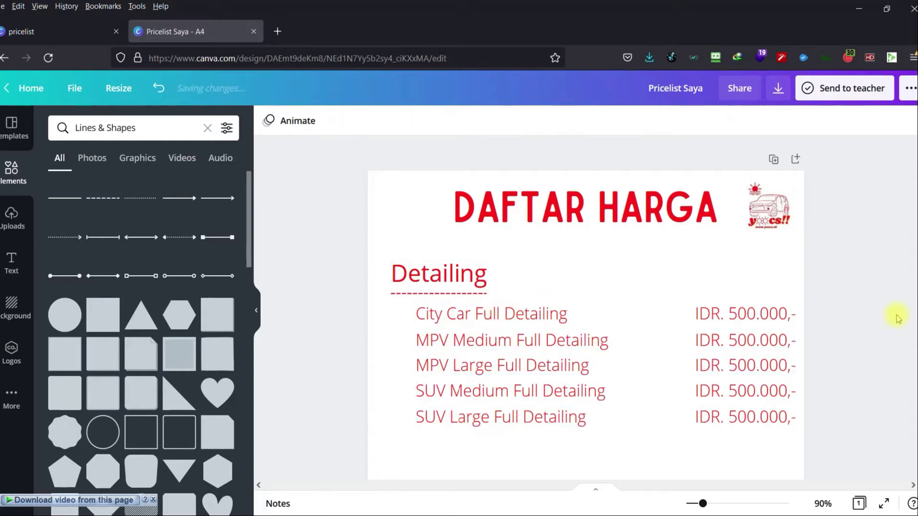
{"action": "scroll", "coordinate": [822, 297], "scroll_direction": "down", "scroll_amount": 4}
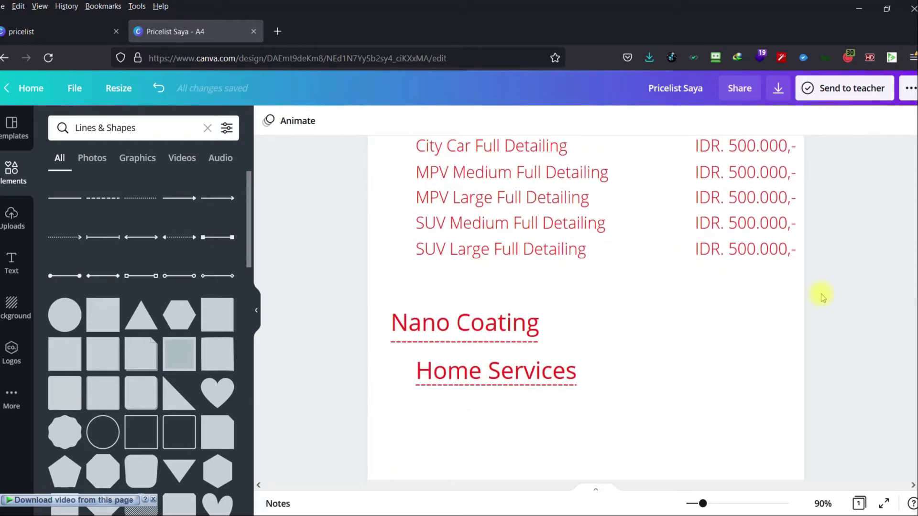
{"action": "left_click_drag", "start_coordinate": [478, 328], "coordinate": [477, 297]}
{"action": "left_click_drag", "start_coordinate": [492, 371], "coordinate": [468, 425]}
{"action": "left_click", "coordinate": [557, 366]}
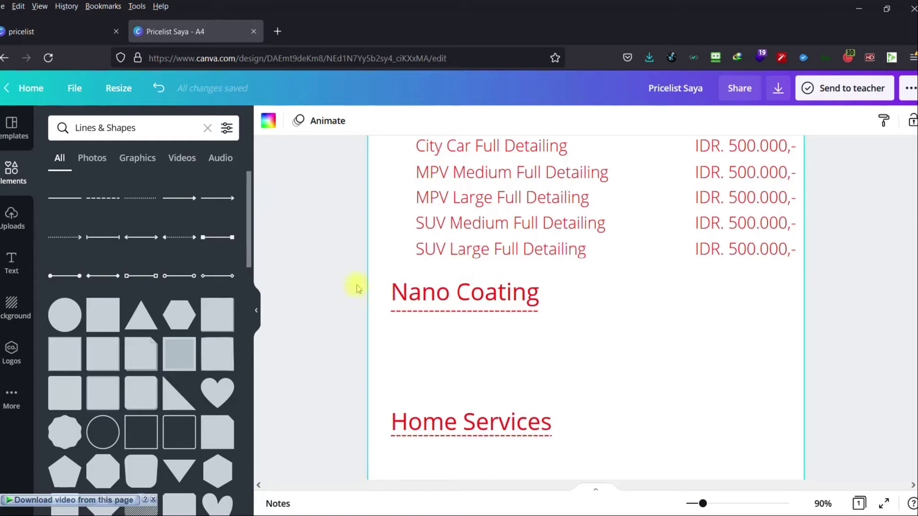
Delete the Nano Coating heading and move Home Services up directly below the Detailing rows.
{"action": "left_click_drag", "start_coordinate": [356, 280], "coordinate": [625, 424]}
{"action": "key", "text": "Delete"}
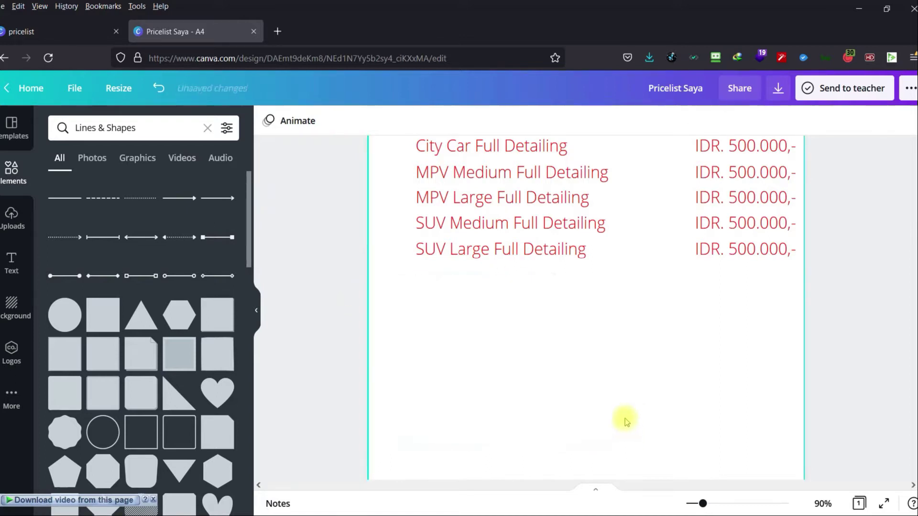
{"action": "key", "text": "ctrl+z"}
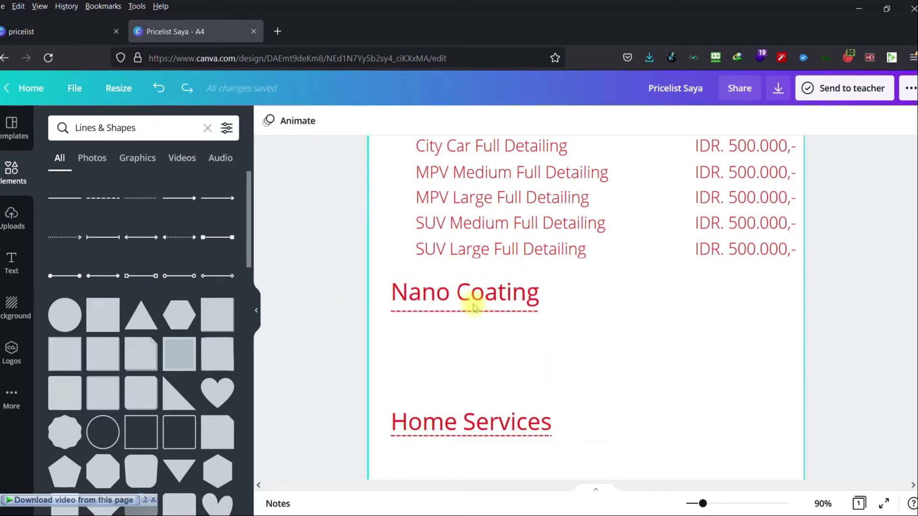
{"action": "left_click", "coordinate": [475, 307]}
{"action": "left_click", "coordinate": [475, 307]}
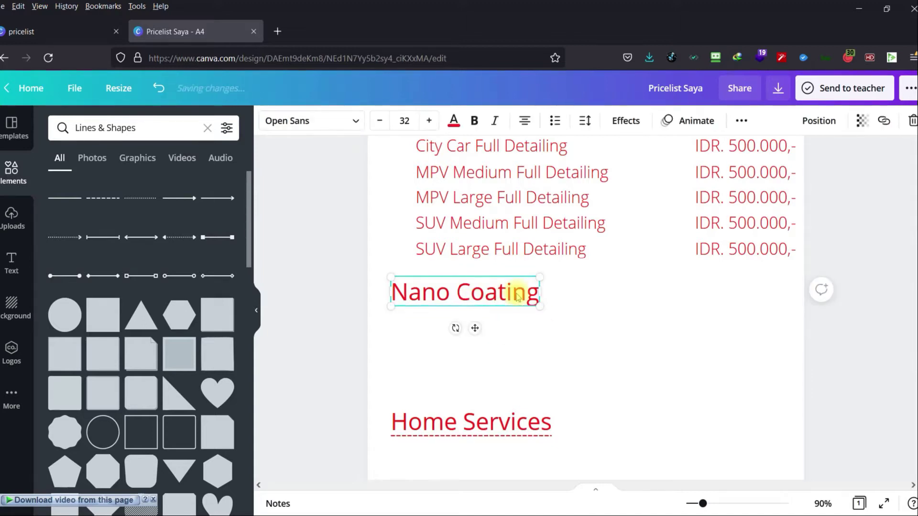
{"action": "key", "text": "Delete"}
{"action": "left_click_drag", "start_coordinate": [534, 432], "coordinate": [531, 297]}
{"action": "left_click", "coordinate": [590, 339]}
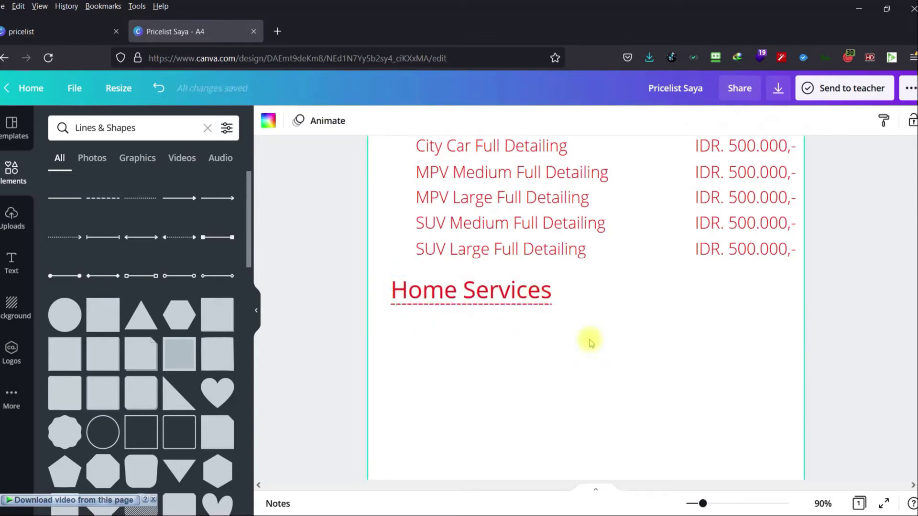
{"action": "scroll", "coordinate": [589, 340], "scroll_direction": "up", "scroll_amount": 2}
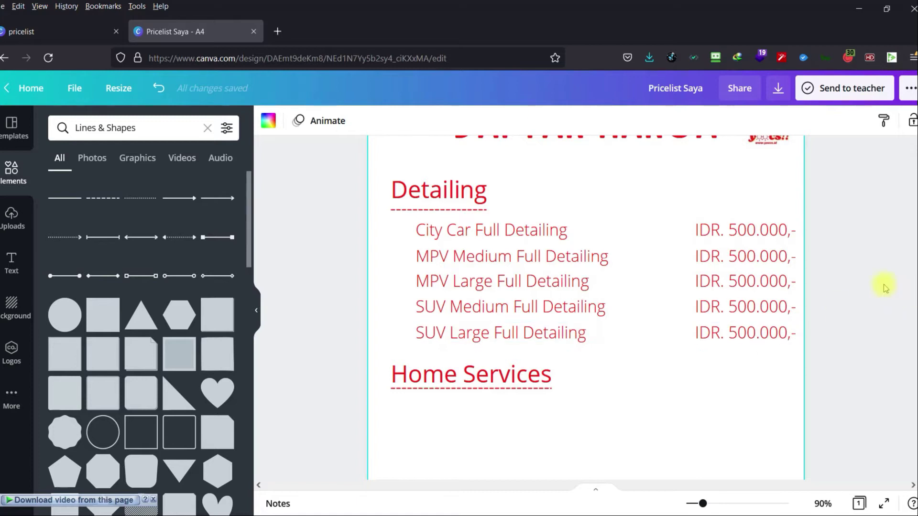
Duplicate the City Car row with its price twice and place the copies under Home Services.
{"action": "left_click", "coordinate": [884, 286]}
{"action": "left_click", "coordinate": [539, 232]}
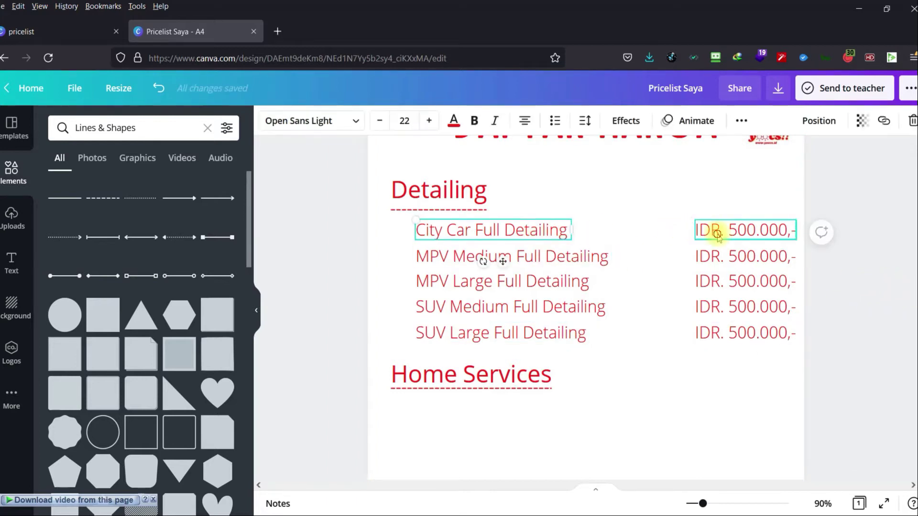
{"action": "left_click", "coordinate": [713, 231]}
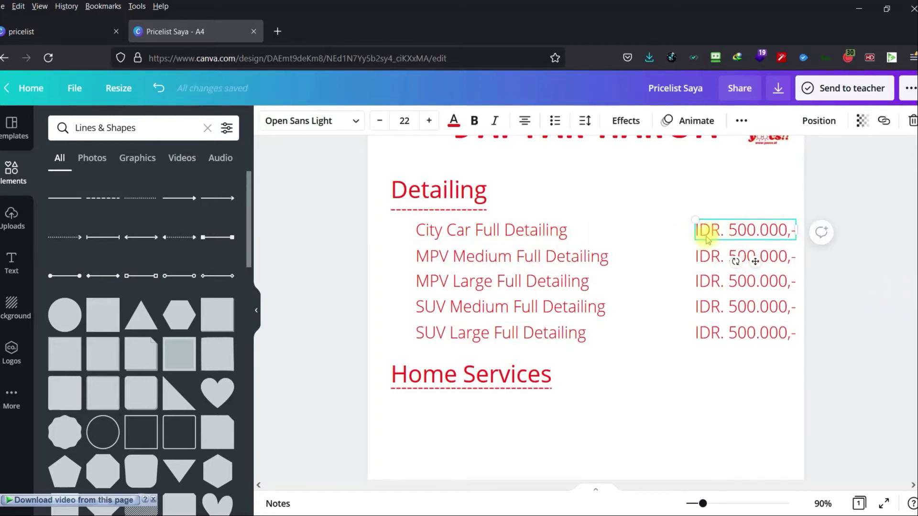
{"action": "left_click", "coordinate": [561, 233], "text": "shift"}
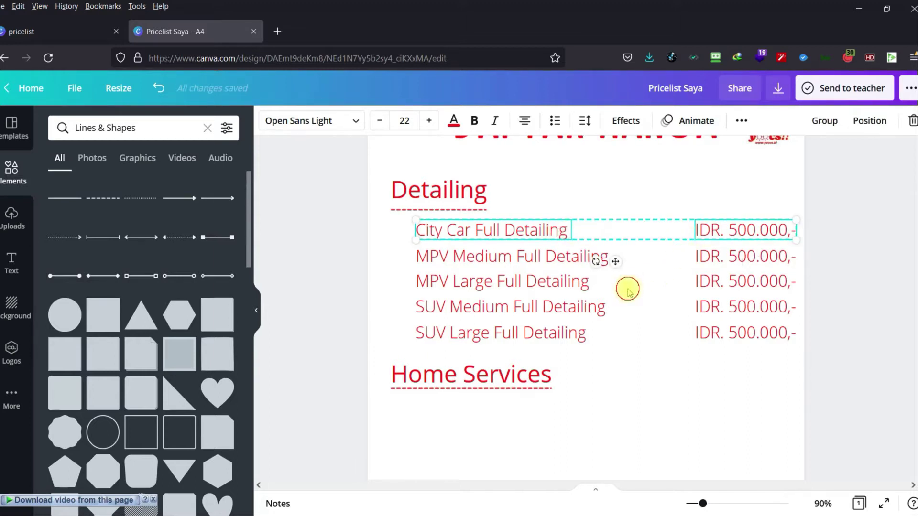
{"action": "left_click", "coordinate": [668, 322]}
{"action": "left_click", "coordinate": [504, 236]}
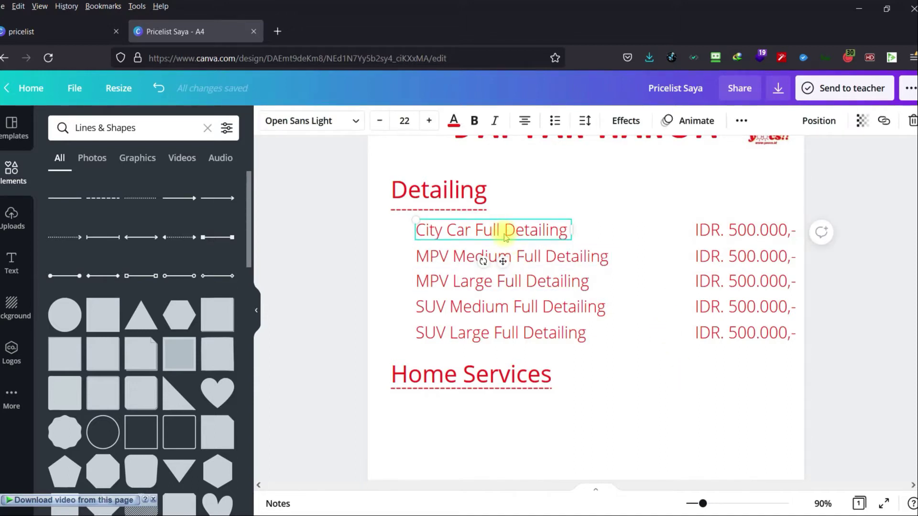
{"action": "left_click", "coordinate": [729, 233], "text": "shift"}
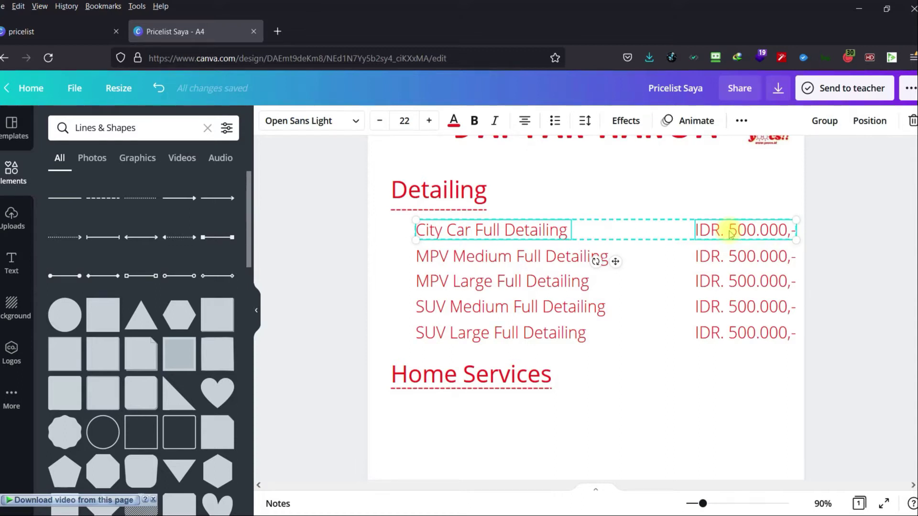
{"action": "key", "text": "ctrl+d"}
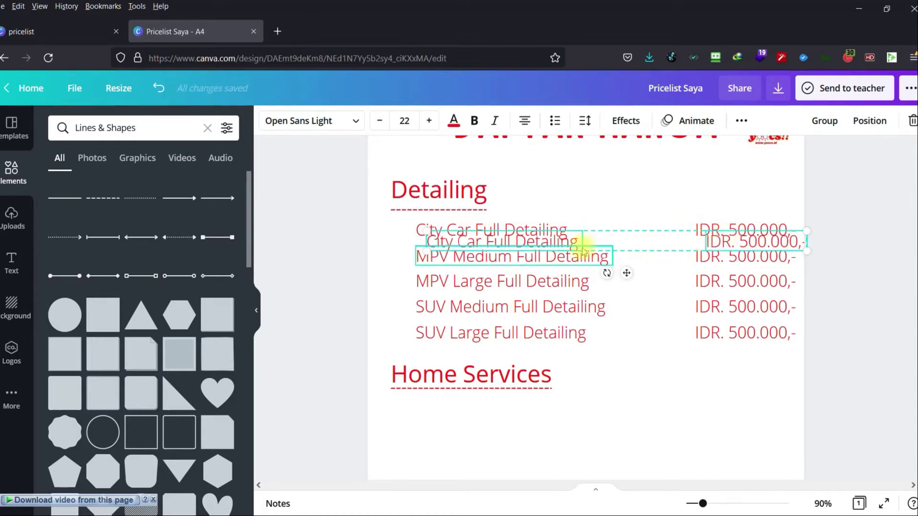
{"action": "left_click_drag", "start_coordinate": [582, 238], "coordinate": [573, 405]}
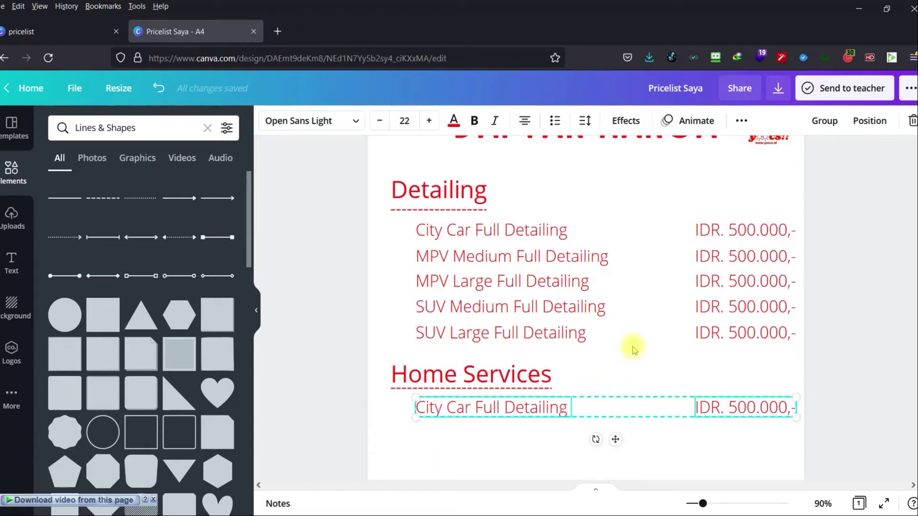
{"action": "key", "text": "ctrl+d"}
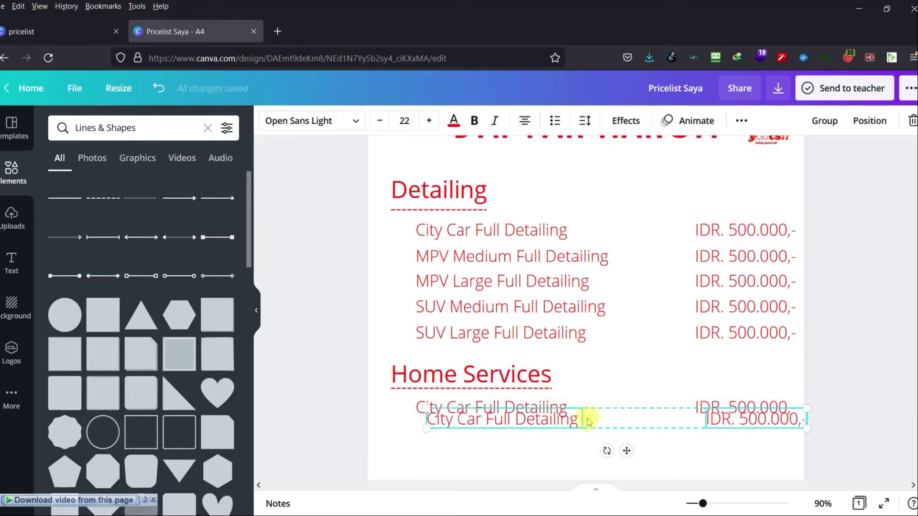
{"action": "mouse_move", "coordinate": [562, 420]}
{"action": "left_mouse_down"}
{"action": "mouse_move", "coordinate": [551, 440]}
{"action": "mouse_move", "coordinate": [550, 432]}
{"action": "left_mouse_up"}
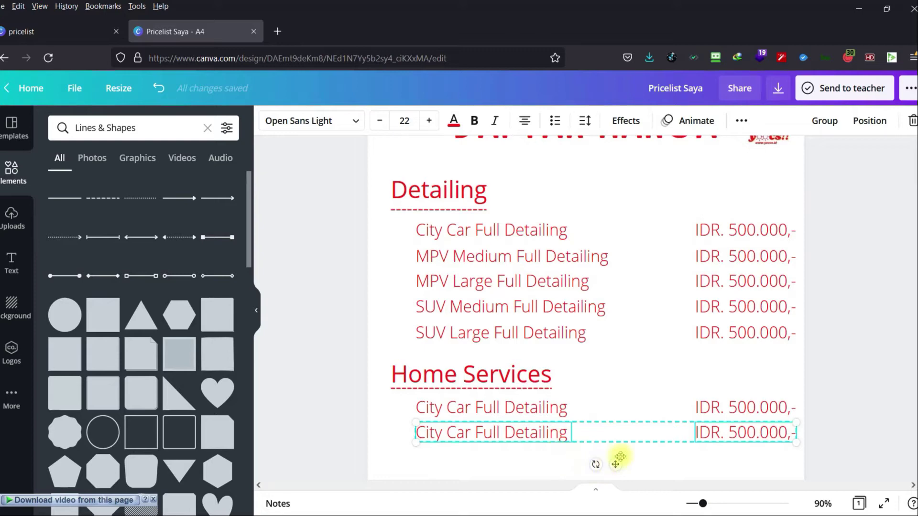
{"action": "left_click", "coordinate": [660, 447]}
Rename the first Home Services row to 'Jakarta & Bekasi' and align it with the rows.
{"action": "left_click", "coordinate": [429, 409]}
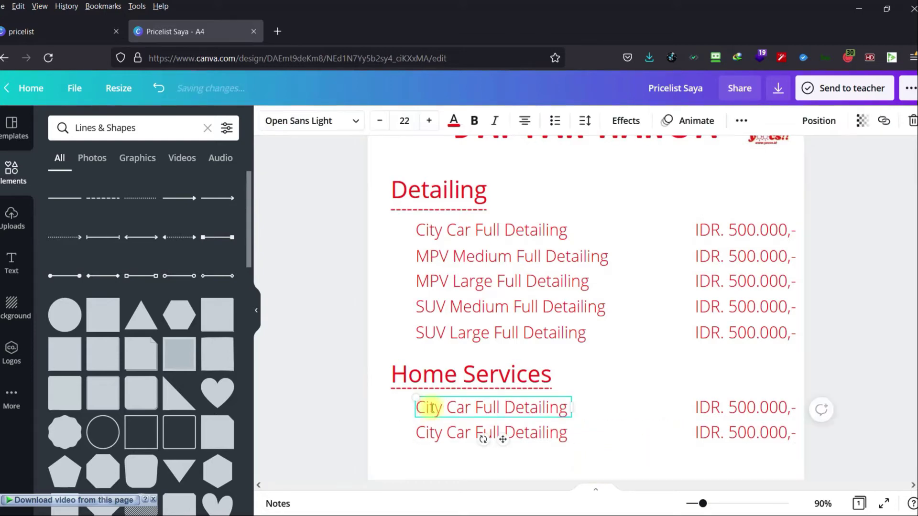
{"action": "left_click", "coordinate": [432, 405]}
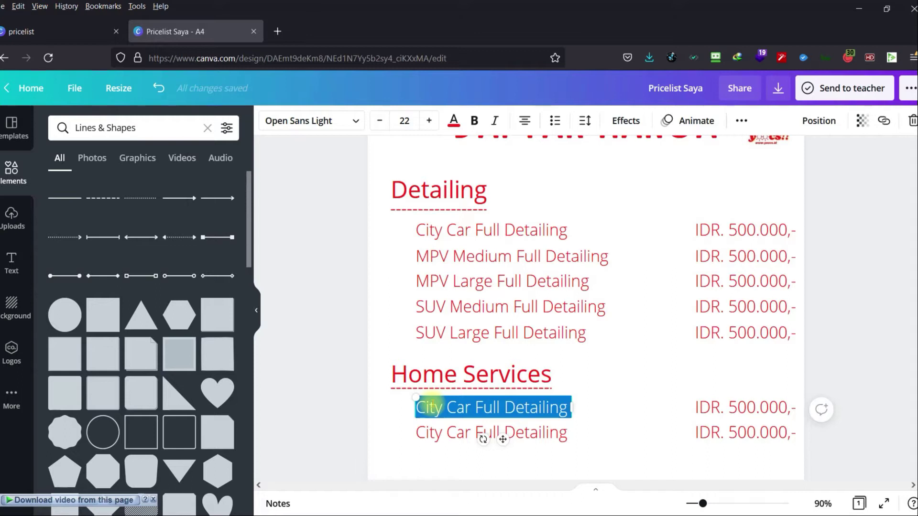
{"action": "type", "text": "Jakart"}
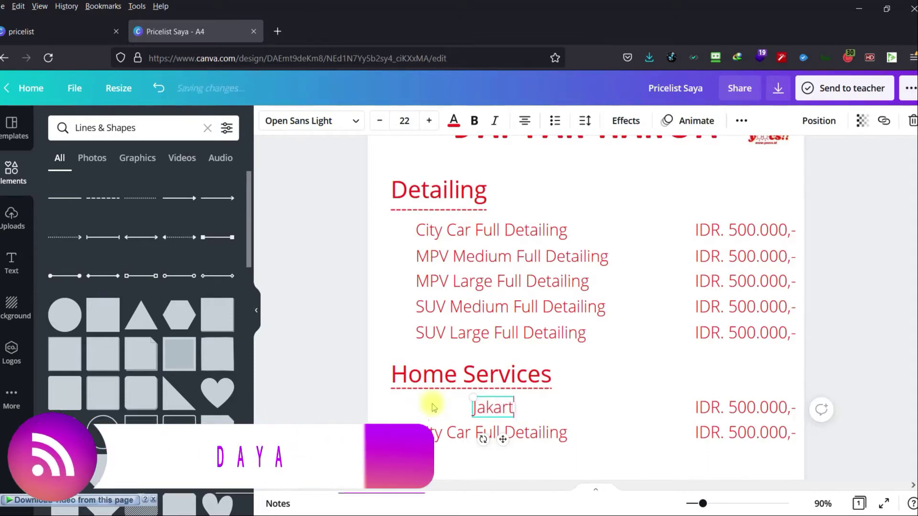
{"action": "type", "text": "a Bekasi"}
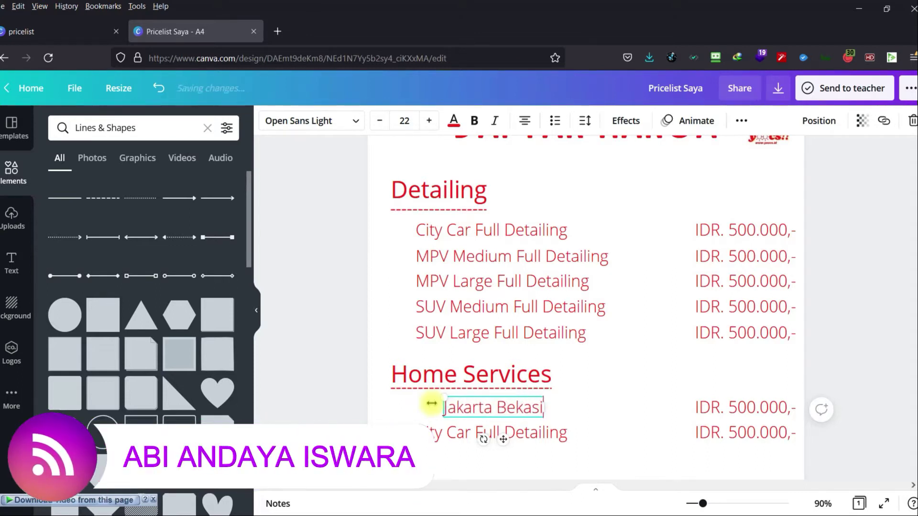
{"action": "left_click", "coordinate": [497, 410]}
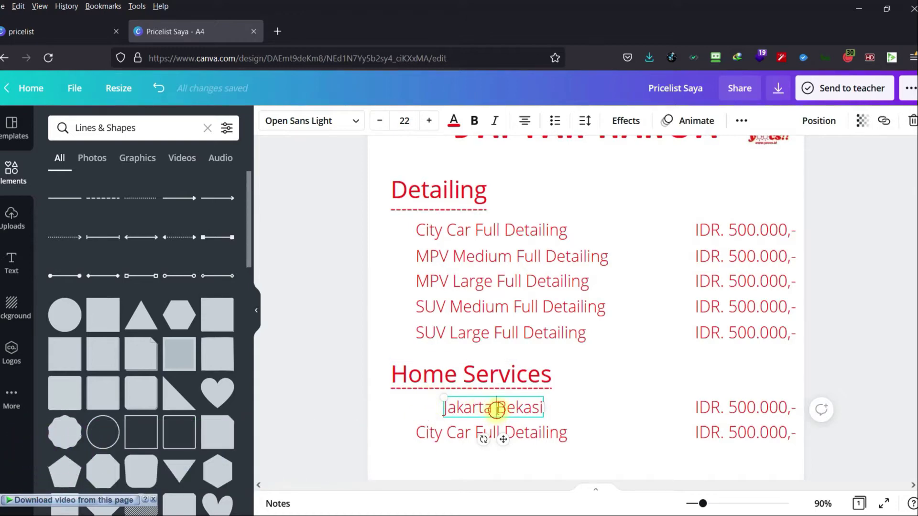
{"action": "type", "text": "&"}
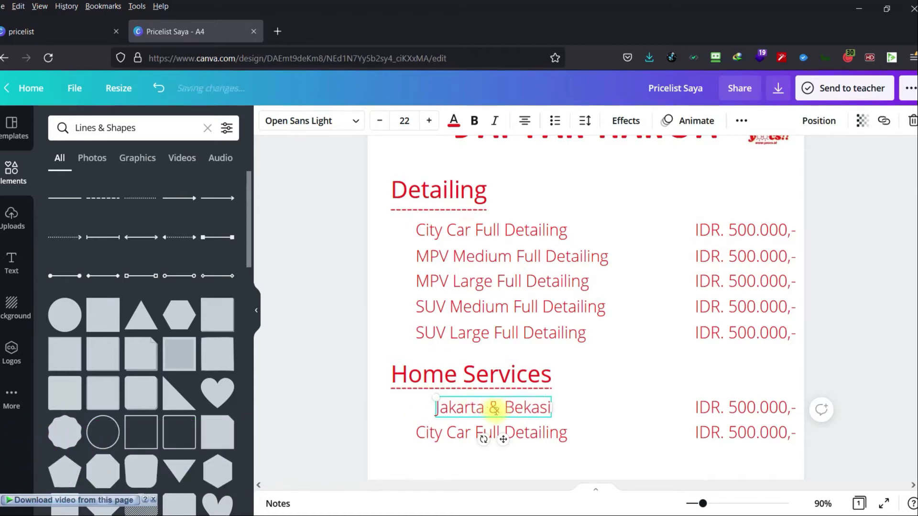
{"action": "left_click", "coordinate": [531, 461]}
{"action": "left_click", "coordinate": [519, 406]}
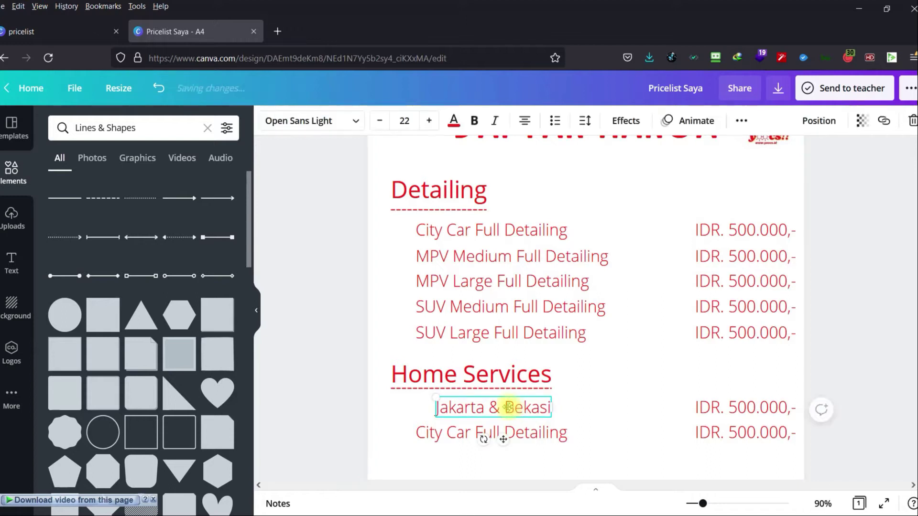
{"action": "left_click_drag", "start_coordinate": [519, 406], "coordinate": [493, 406]}
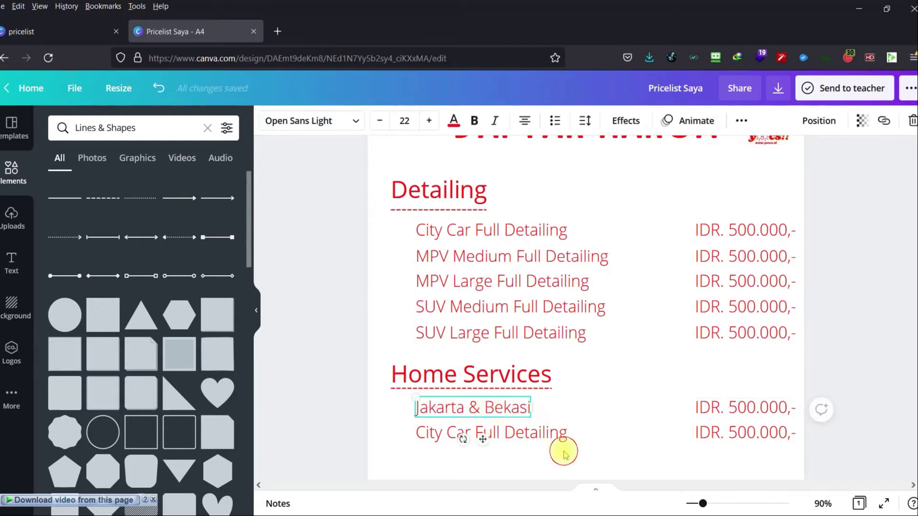
Rename the second Home Services row to 'Luar Jakarta & Bekasi' and align both rows.
{"action": "left_click", "coordinate": [528, 435]}
{"action": "left_click", "coordinate": [528, 435]}
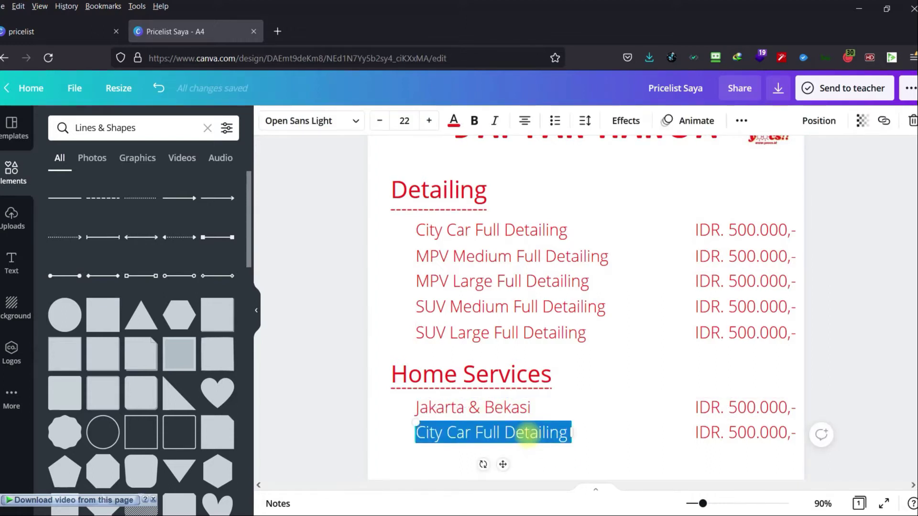
{"action": "type", "text": "Luar J"}
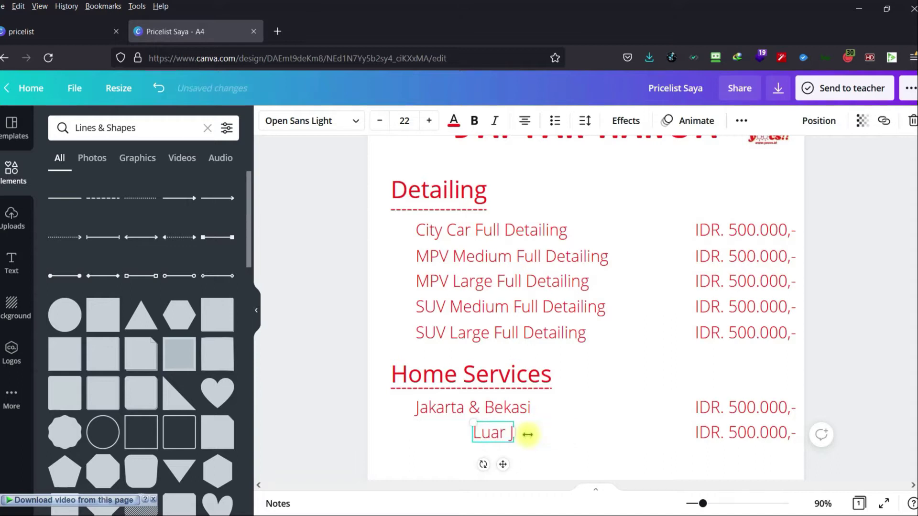
{"action": "type", "text": "akarta &"}
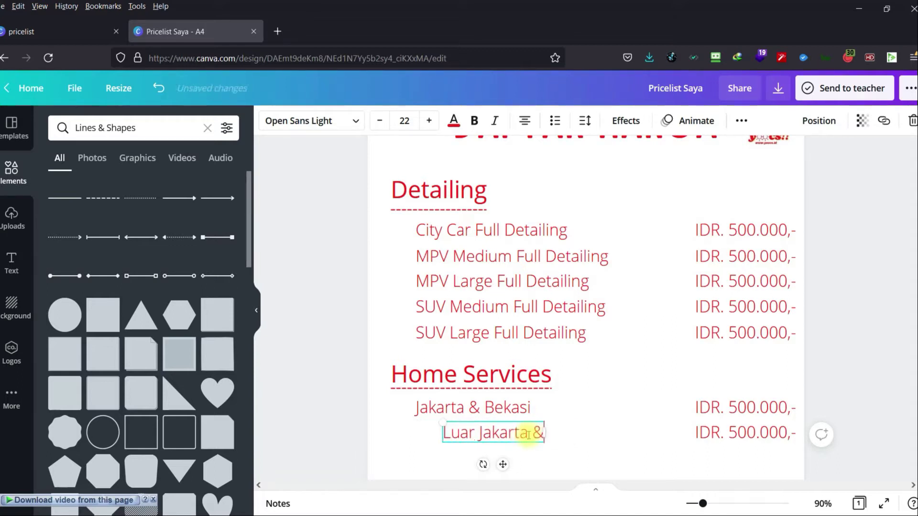
{"action": "type", "text": " Bekasi"}
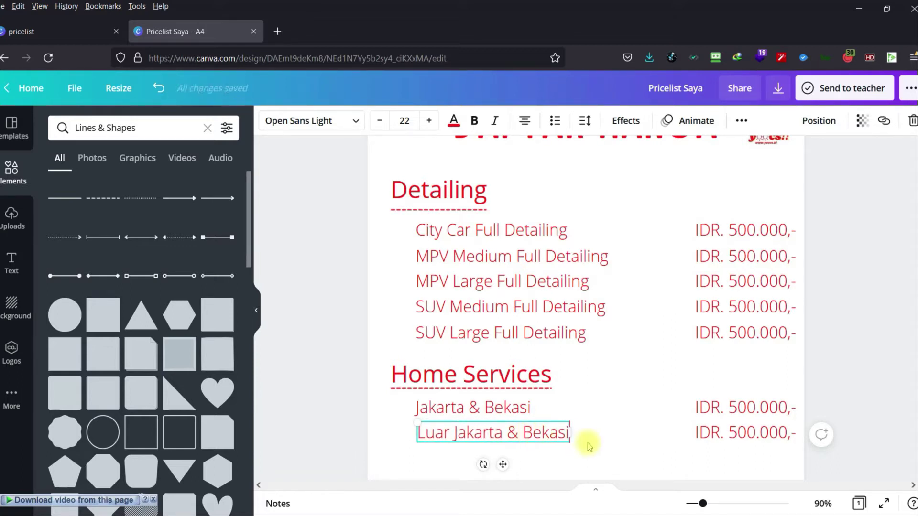
{"action": "mouse_move", "coordinate": [553, 434]}
{"action": "left_mouse_down"}
{"action": "mouse_move", "coordinate": [529, 433]}
{"action": "mouse_move", "coordinate": [537, 436]}
{"action": "left_mouse_up"}
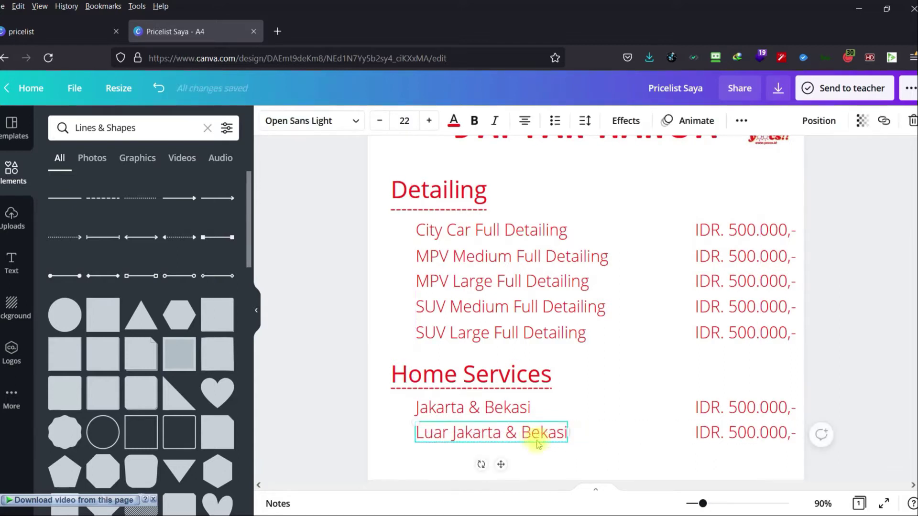
{"action": "left_click", "coordinate": [561, 471]}
{"action": "left_click_drag", "start_coordinate": [475, 412], "coordinate": [481, 412]}
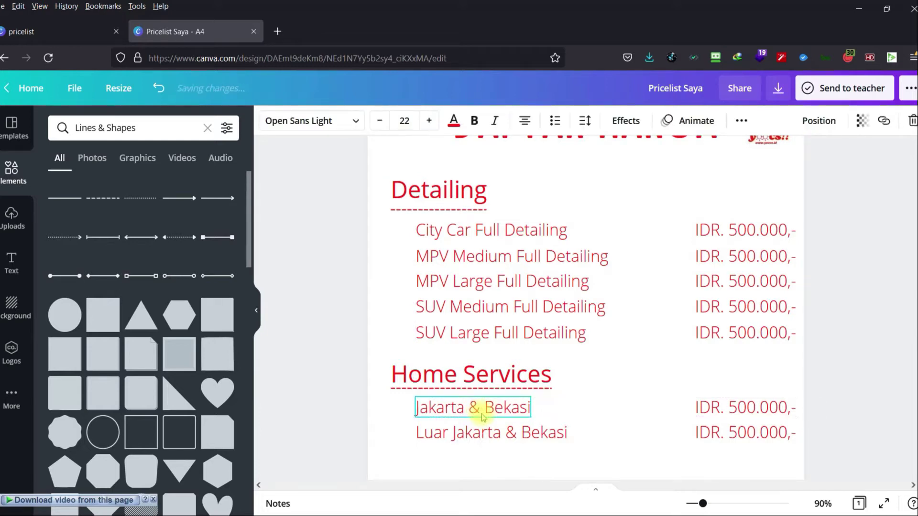
{"action": "left_click", "coordinate": [576, 464]}
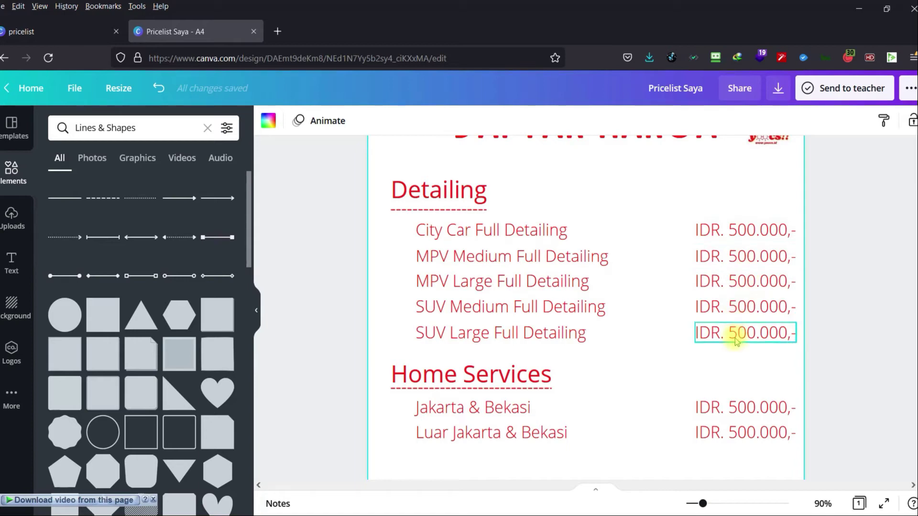
Zoom out to show the whole page and clear the Lines & Shapes element search.
{"action": "scroll", "coordinate": [853, 328], "scroll_direction": "down", "scroll_amount": 1}
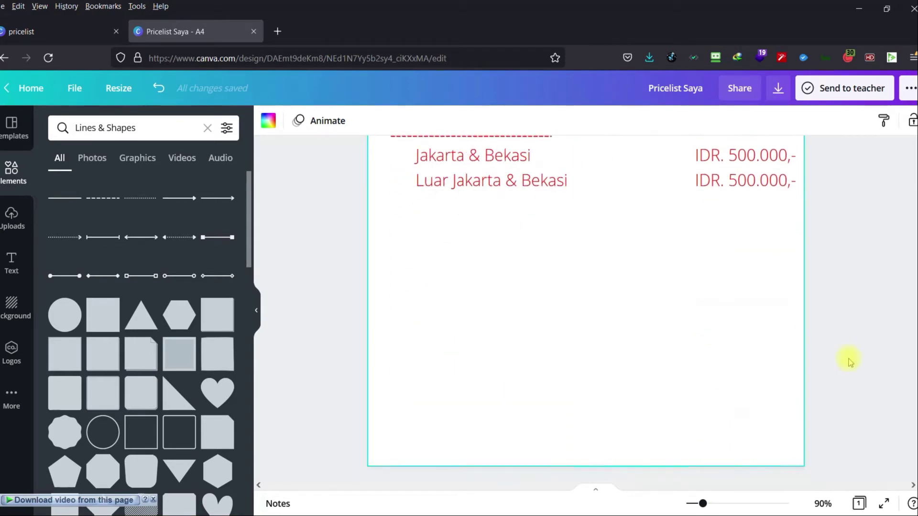
{"action": "left_click_drag", "start_coordinate": [703, 504], "coordinate": [695, 505]}
{"action": "scroll", "coordinate": [765, 370], "scroll_direction": "up", "scroll_amount": 2}
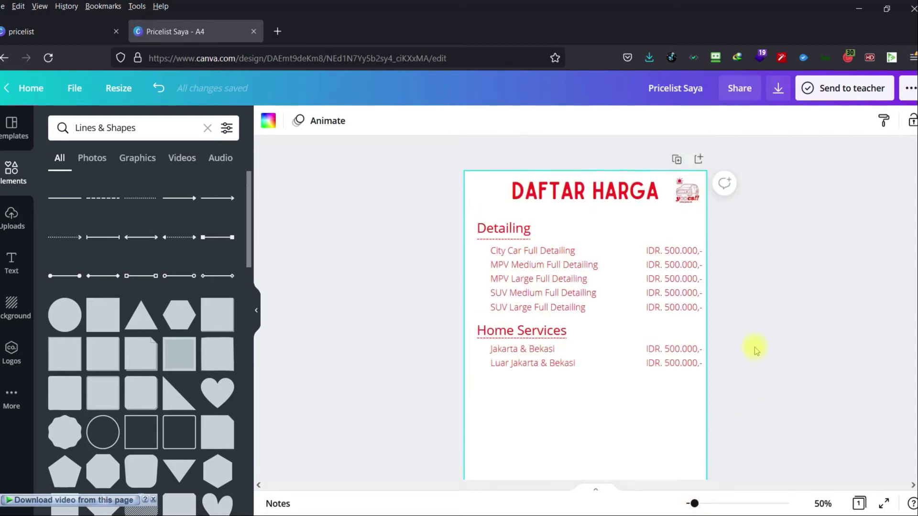
{"action": "scroll", "coordinate": [751, 309], "scroll_direction": "down", "scroll_amount": 2}
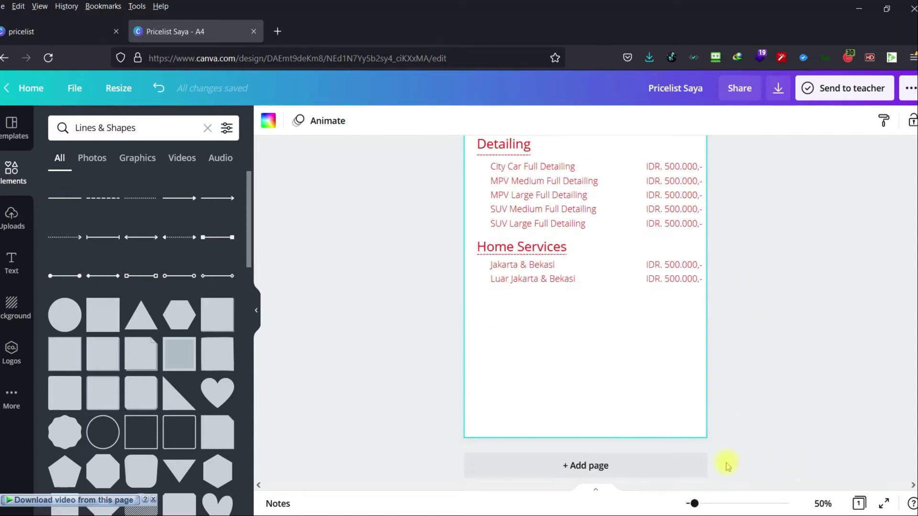
{"action": "scroll", "coordinate": [728, 462], "scroll_direction": "up", "scroll_amount": 1}
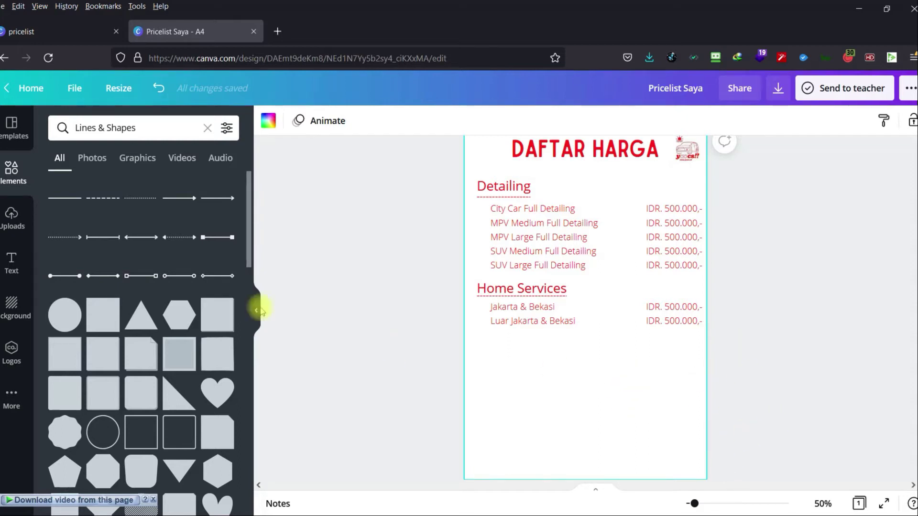
{"action": "left_click", "coordinate": [10, 134]}
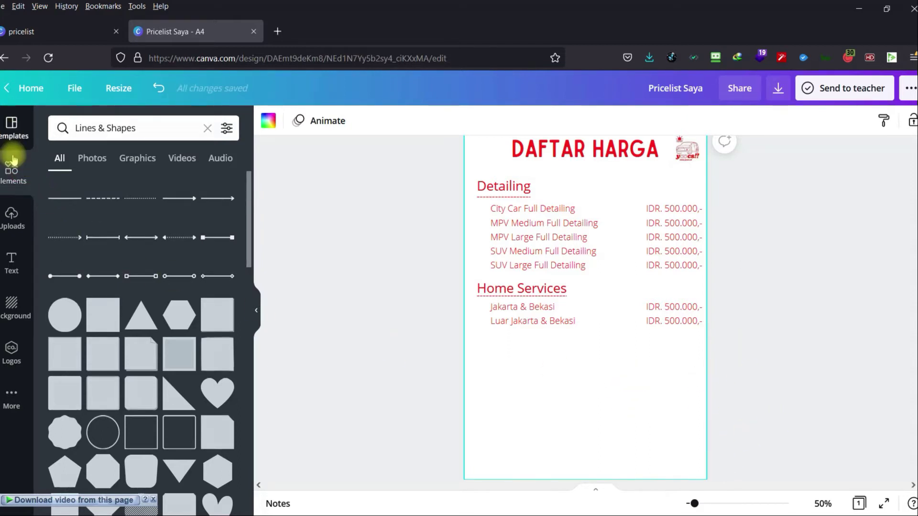
{"action": "left_click", "coordinate": [12, 168]}
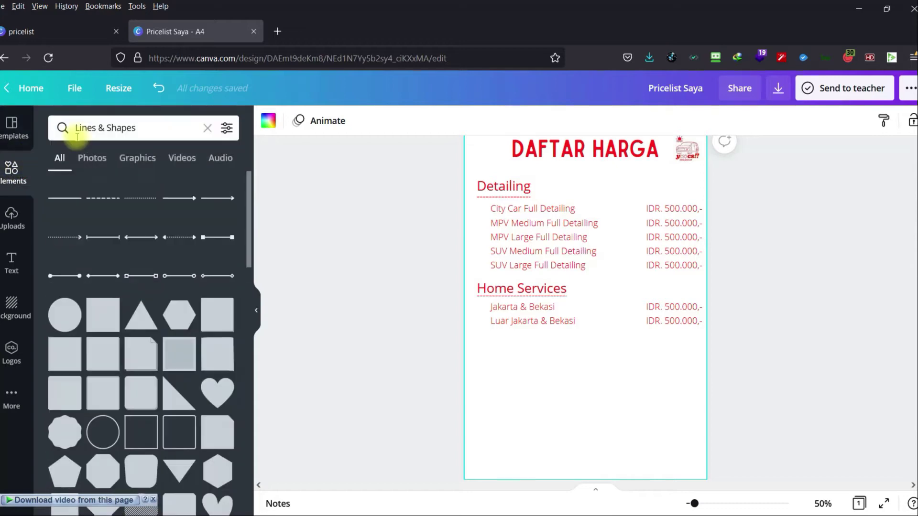
{"action": "left_click", "coordinate": [209, 126]}
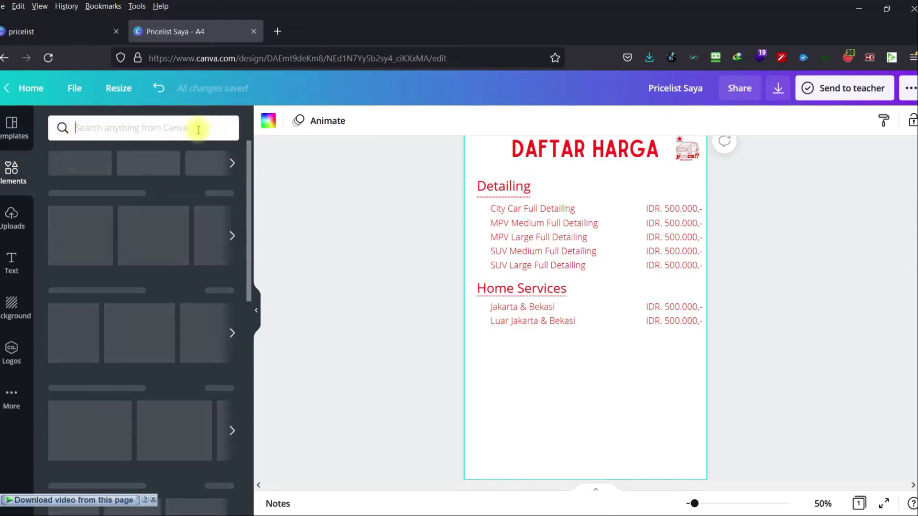
Search Elements for 'car' and browse through the Photos results.
{"action": "type", "text": "car"}
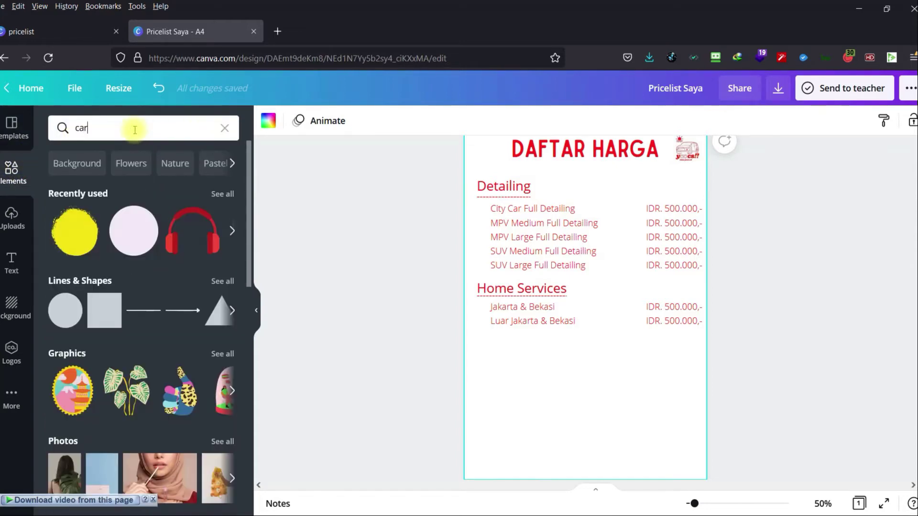
{"action": "key", "text": "Return"}
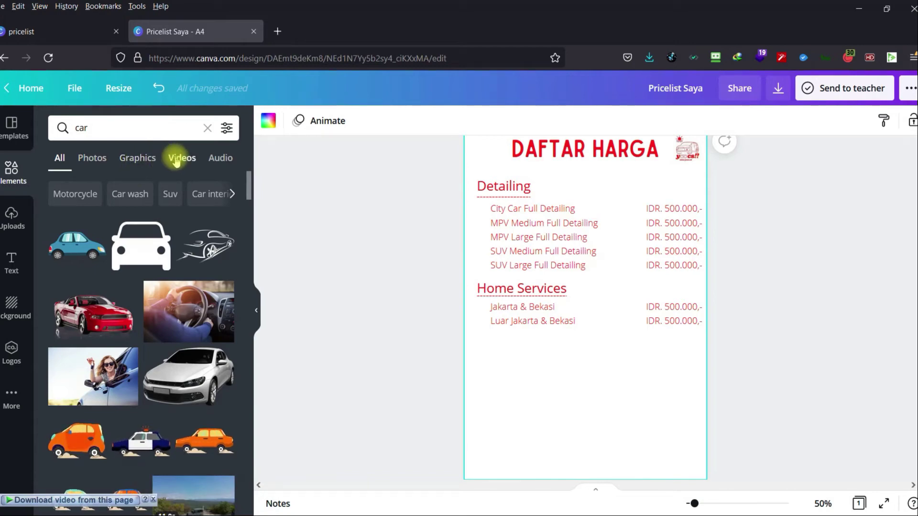
{"action": "left_click", "coordinate": [139, 166]}
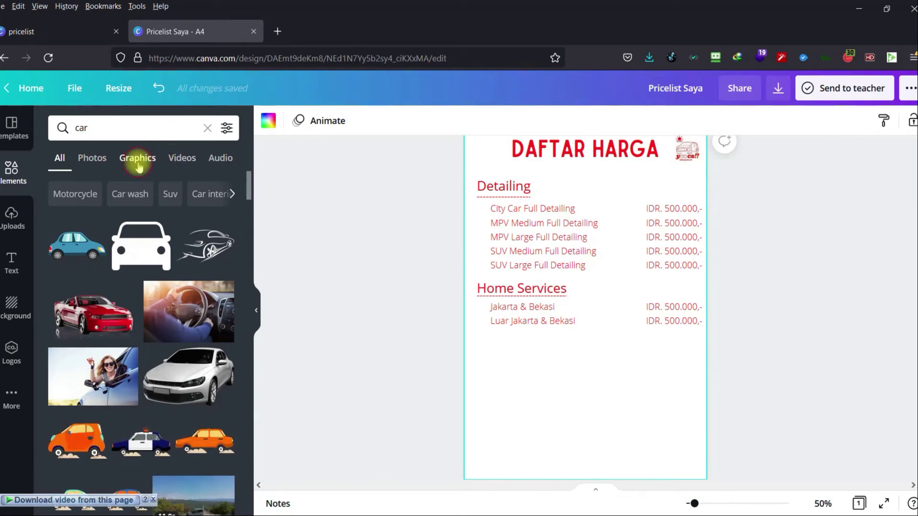
{"action": "left_click", "coordinate": [106, 157]}
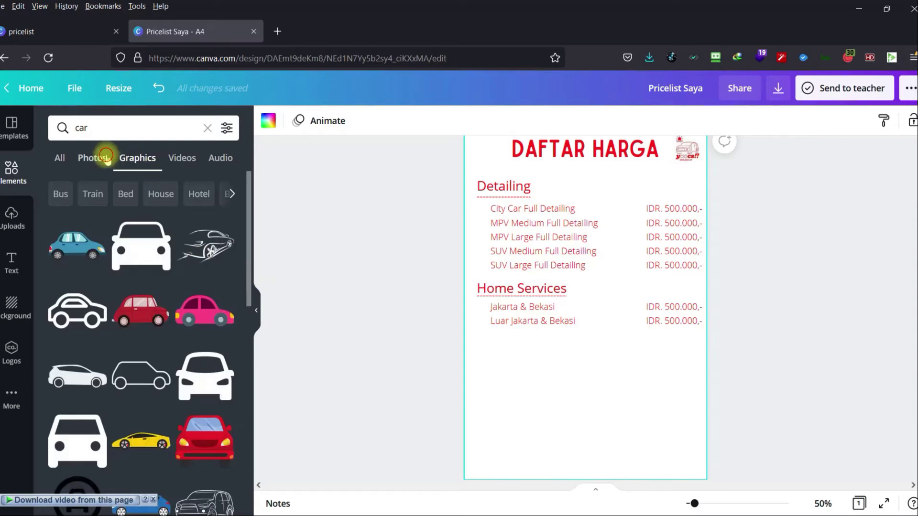
{"action": "scroll", "coordinate": [193, 254], "scroll_direction": "down", "scroll_amount": 3}
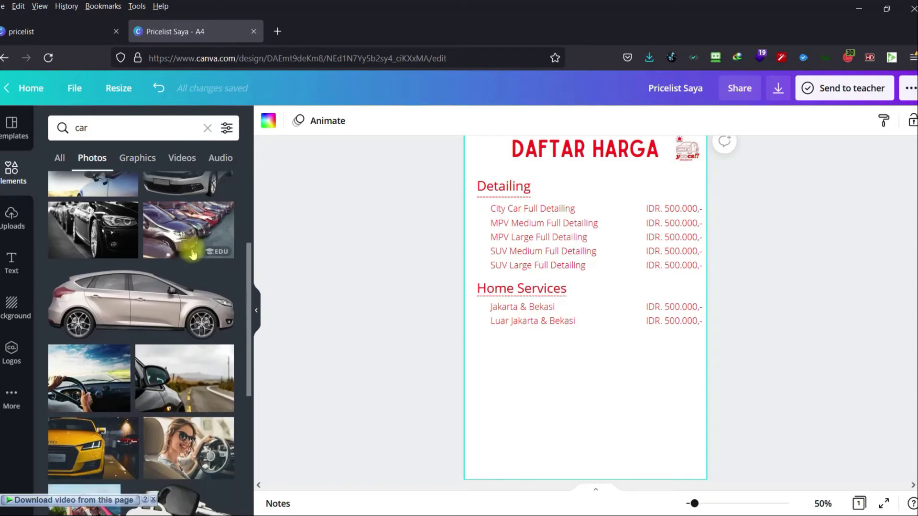
{"action": "scroll", "coordinate": [193, 255], "scroll_direction": "down", "scroll_amount": 3}
{"action": "scroll", "coordinate": [193, 254], "scroll_direction": "down", "scroll_amount": 3}
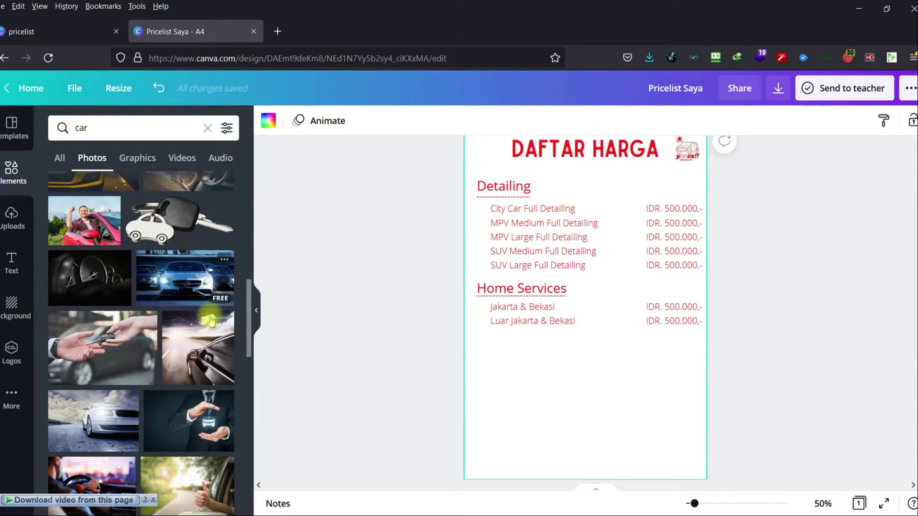
{"action": "scroll", "coordinate": [206, 344], "scroll_direction": "down", "scroll_amount": 2}
{"action": "scroll", "coordinate": [206, 343], "scroll_direction": "down", "scroll_amount": 3}
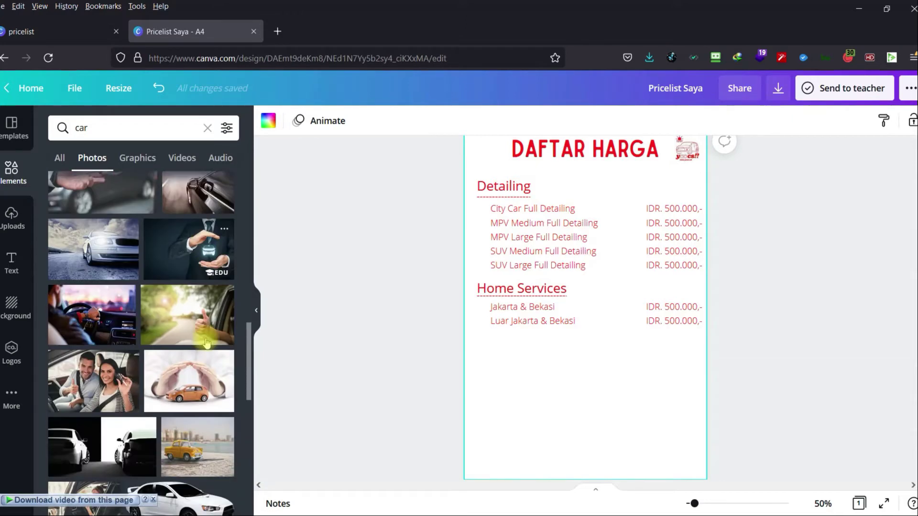
{"action": "scroll", "coordinate": [206, 343], "scroll_direction": "down", "scroll_amount": 10}
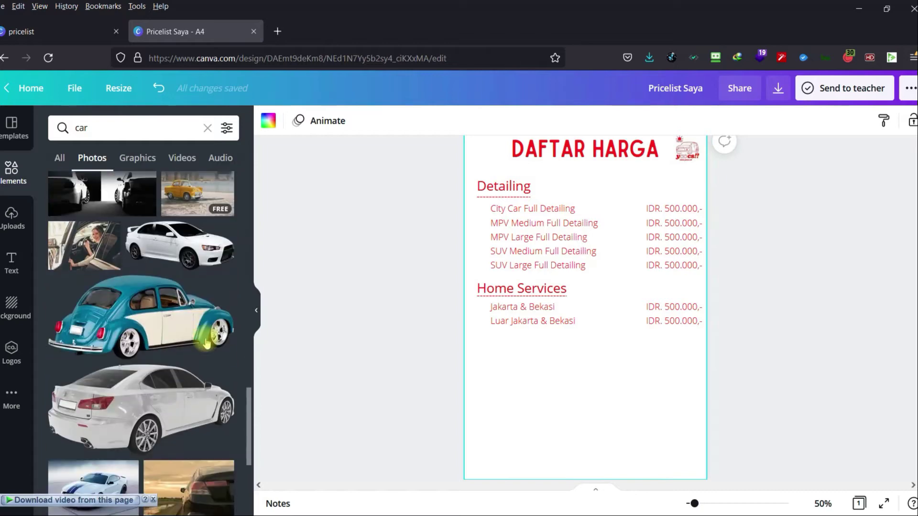
{"action": "scroll", "coordinate": [207, 344], "scroll_direction": "down", "scroll_amount": 3}
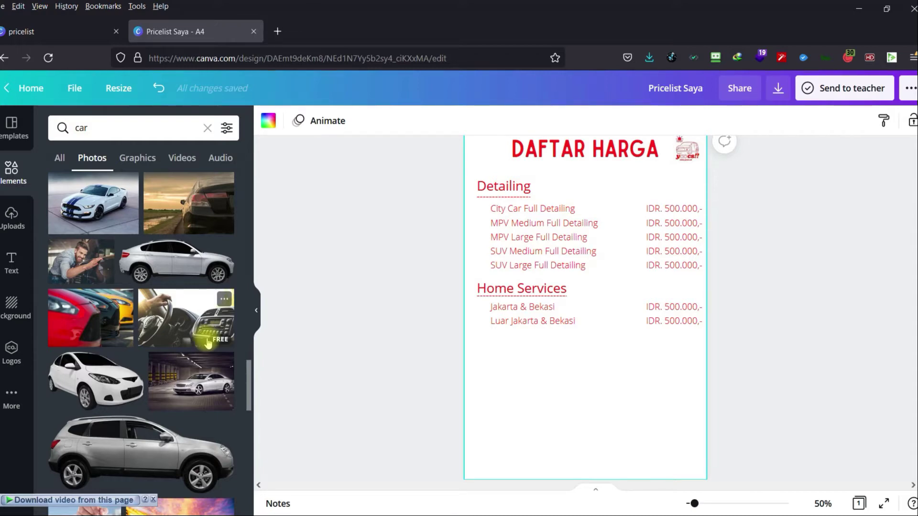
{"action": "scroll", "coordinate": [208, 344], "scroll_direction": "down", "scroll_amount": 6}
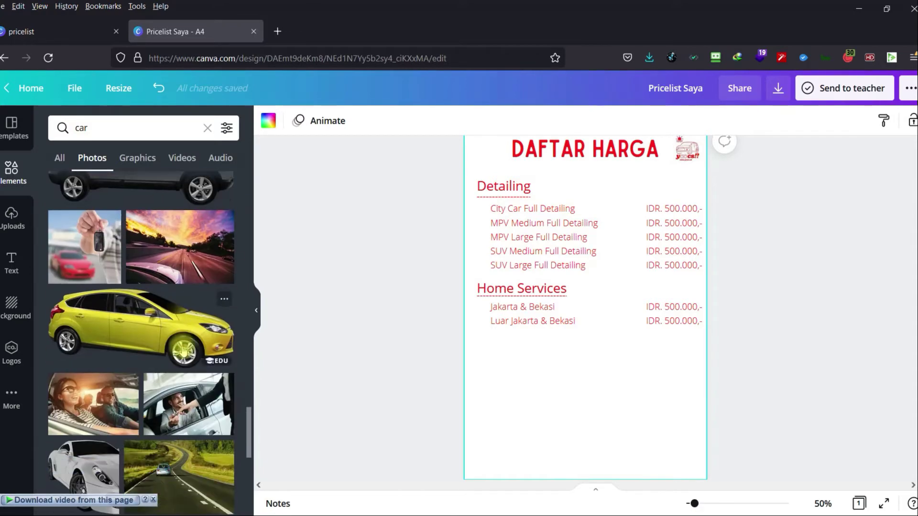
{"action": "scroll", "coordinate": [183, 351], "scroll_direction": "down", "scroll_amount": 10}
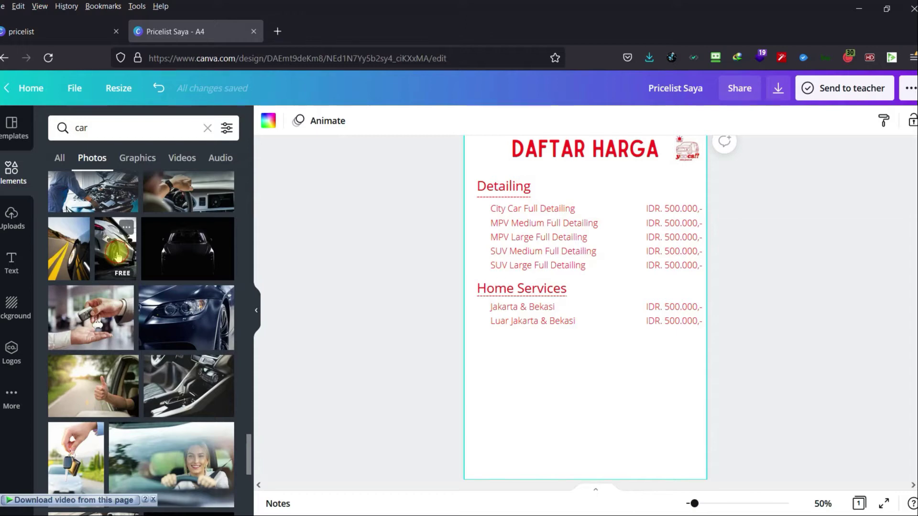
Insert the silver car photo and stretch it to the left, right, bottom and top page edges.
{"action": "left_click", "coordinate": [118, 257]}
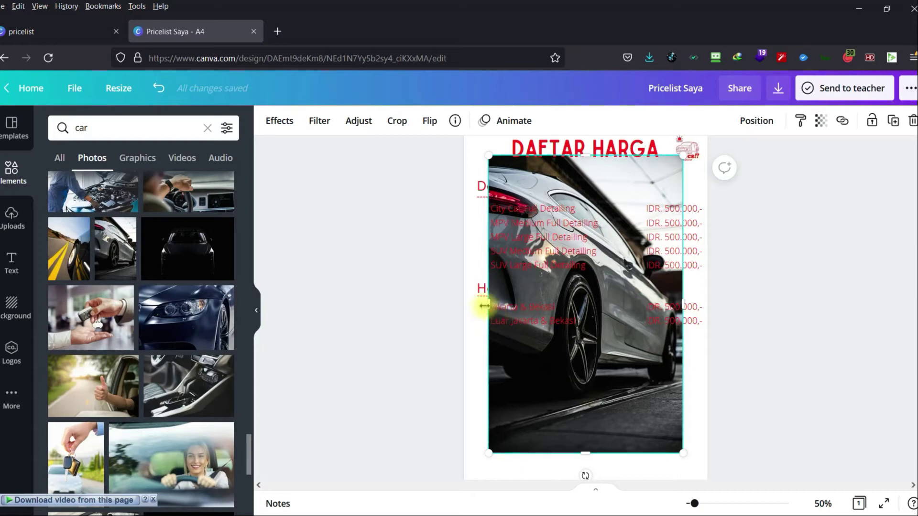
{"action": "left_click_drag", "start_coordinate": [484, 306], "coordinate": [464, 306]}
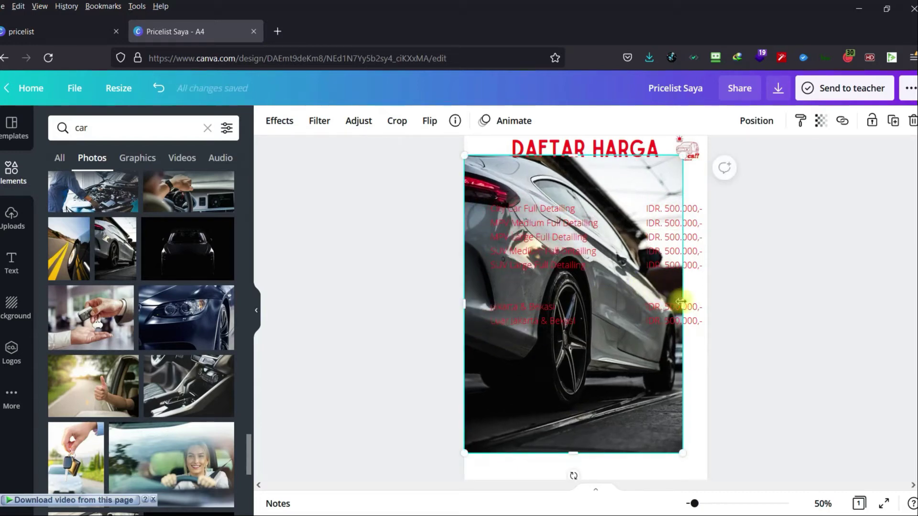
{"action": "left_click_drag", "start_coordinate": [682, 302], "coordinate": [707, 303]}
{"action": "scroll", "coordinate": [602, 386], "scroll_direction": "down", "scroll_amount": 2}
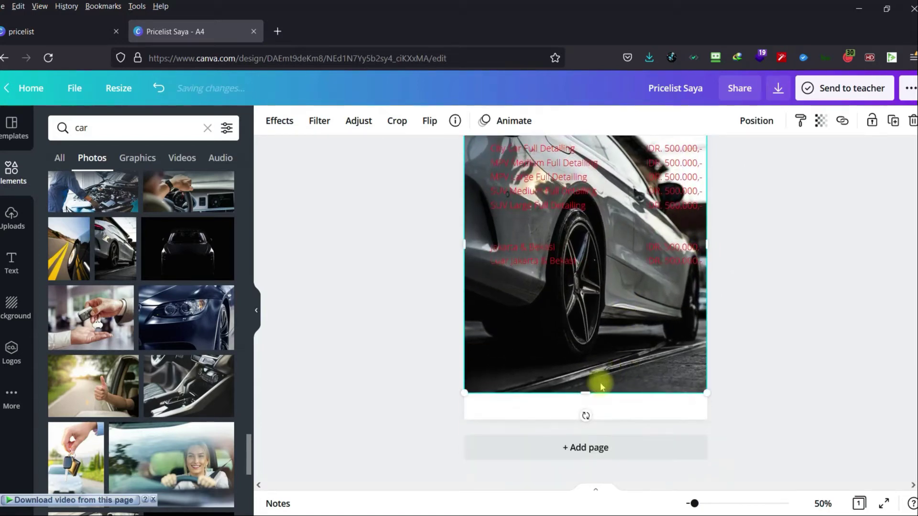
{"action": "left_click_drag", "start_coordinate": [584, 393], "coordinate": [615, 406]}
{"action": "scroll", "coordinate": [798, 358], "scroll_direction": "up", "scroll_amount": 3}
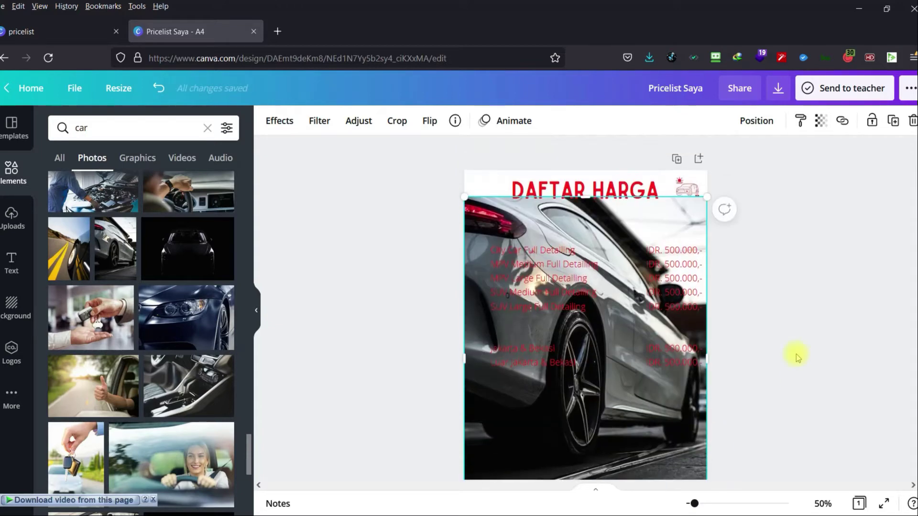
{"action": "left_click_drag", "start_coordinate": [585, 196], "coordinate": [587, 167]}
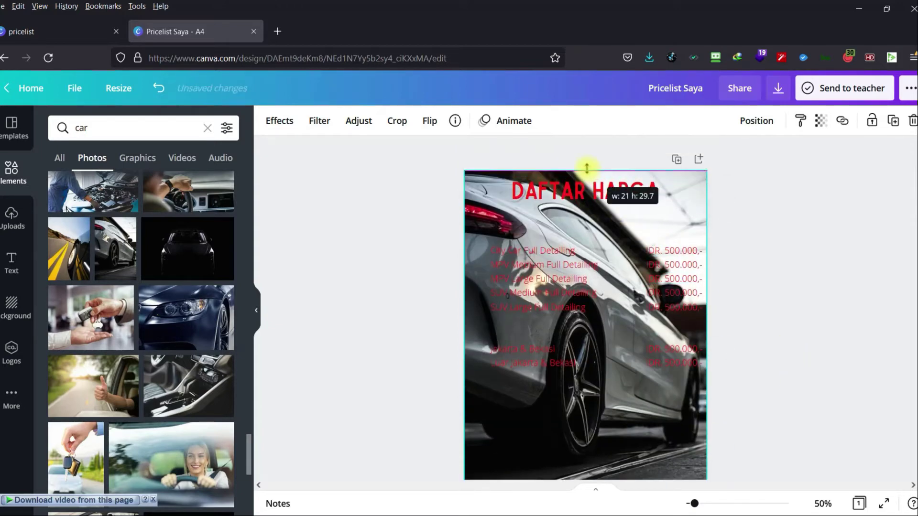
{"action": "left_click", "coordinate": [761, 198]}
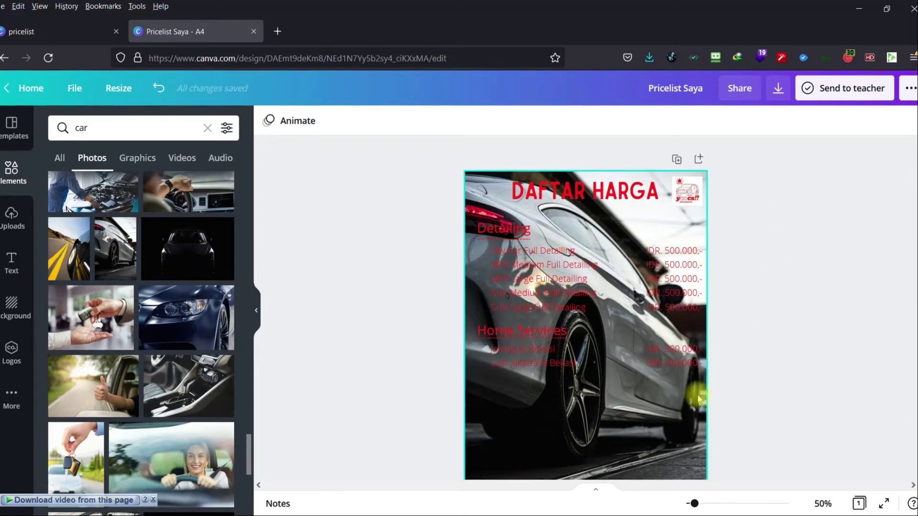
{"action": "left_click", "coordinate": [620, 421]}
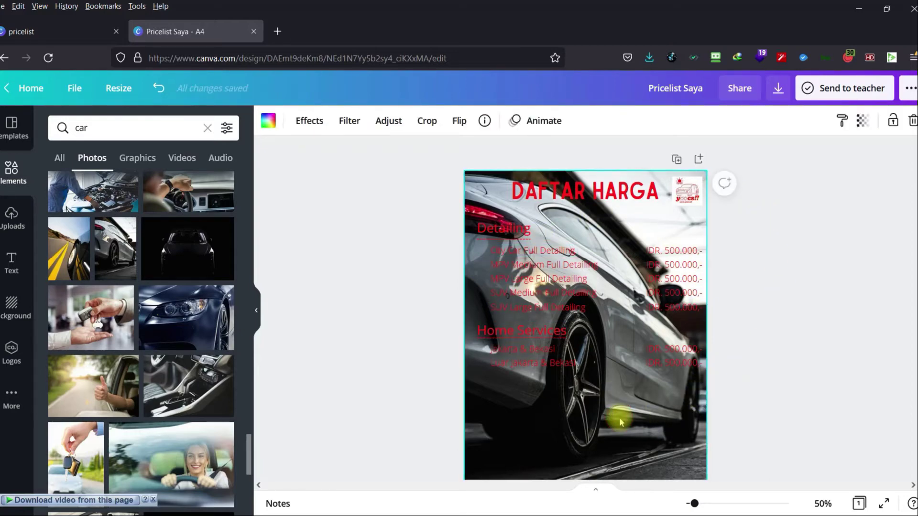
Lower the car photo's transparency to 41, then show its image Effects.
{"action": "left_click", "coordinate": [863, 124]}
{"action": "left_click_drag", "start_coordinate": [820, 158], "coordinate": [773, 159]}
{"action": "right_click", "coordinate": [765, 167]}
{"action": "left_click", "coordinate": [774, 156]}
{"action": "left_click", "coordinate": [776, 159]}
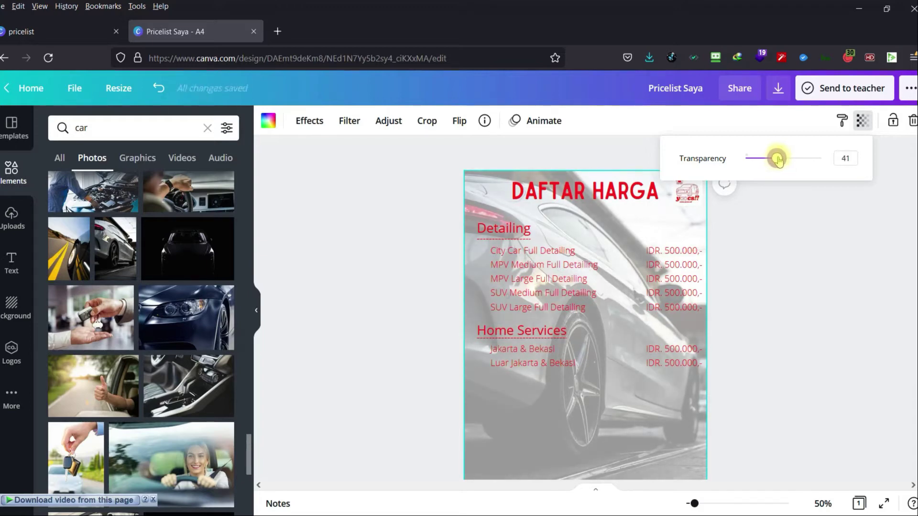
{"action": "left_click", "coordinate": [779, 242]}
{"action": "scroll", "coordinate": [780, 322], "scroll_direction": "down", "scroll_amount": 2}
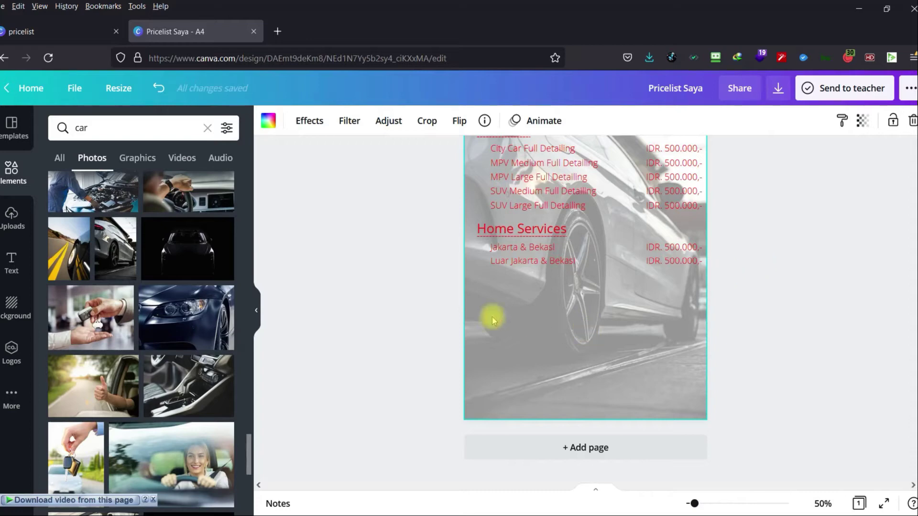
{"action": "left_click", "coordinate": [313, 123]}
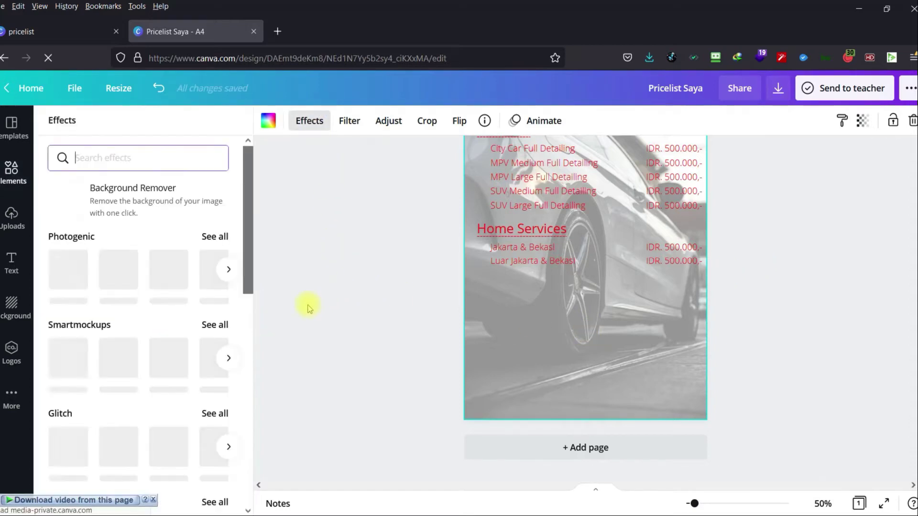
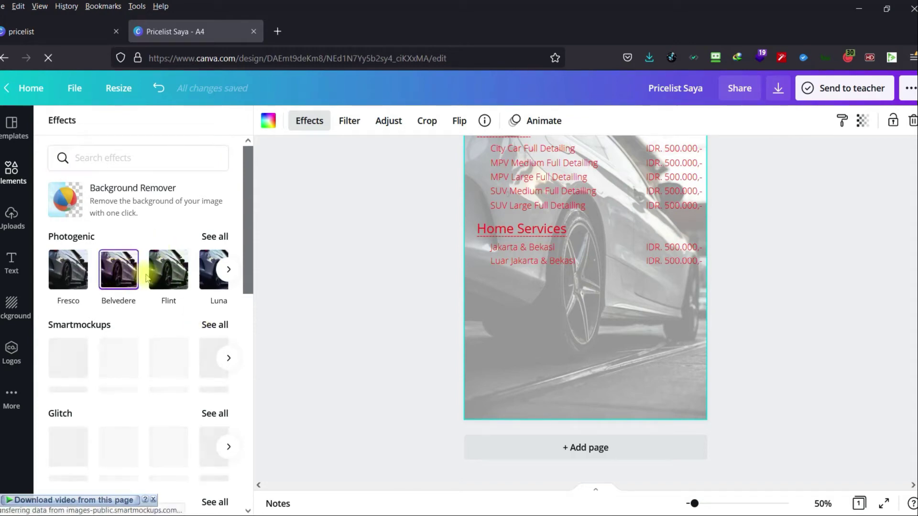
Apply the Belvedere effect to the car photo and show all Glitch effects.
{"action": "left_click", "coordinate": [122, 285]}
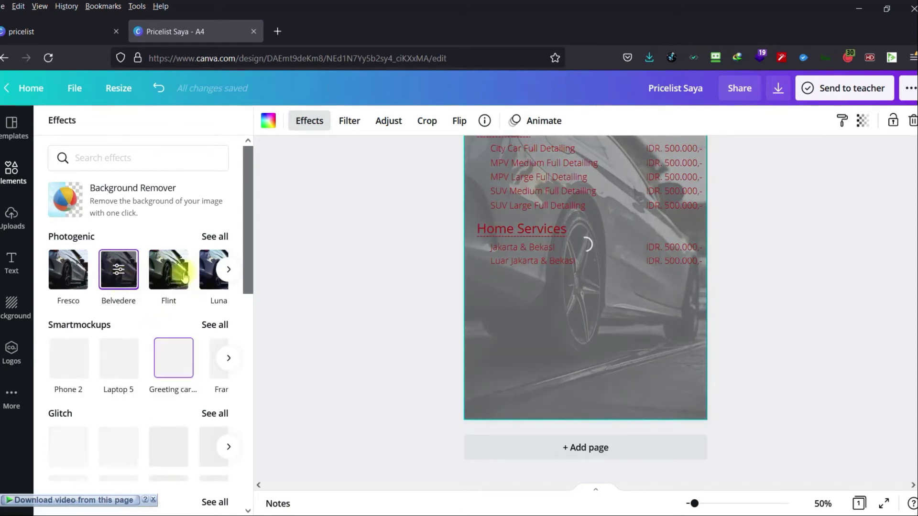
{"action": "scroll", "coordinate": [167, 322], "scroll_direction": "down", "scroll_amount": 1}
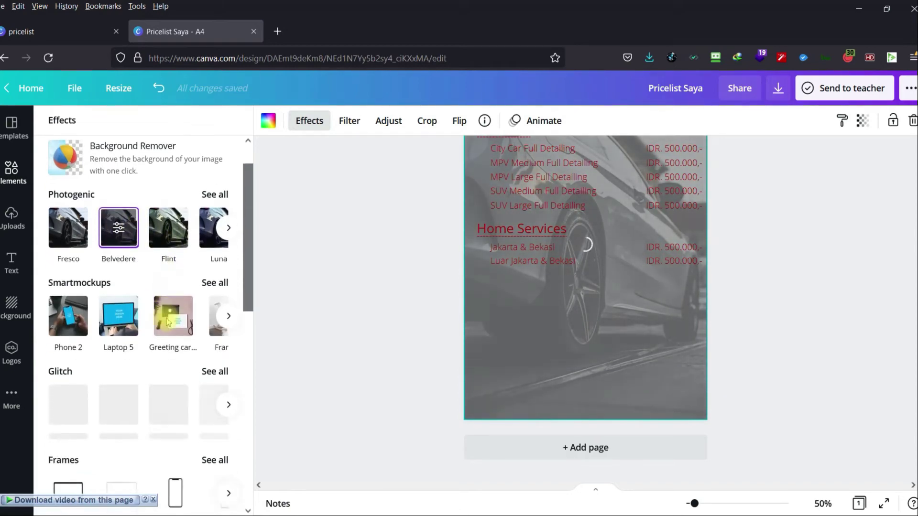
{"action": "scroll", "coordinate": [167, 322], "scroll_direction": "down", "scroll_amount": 2}
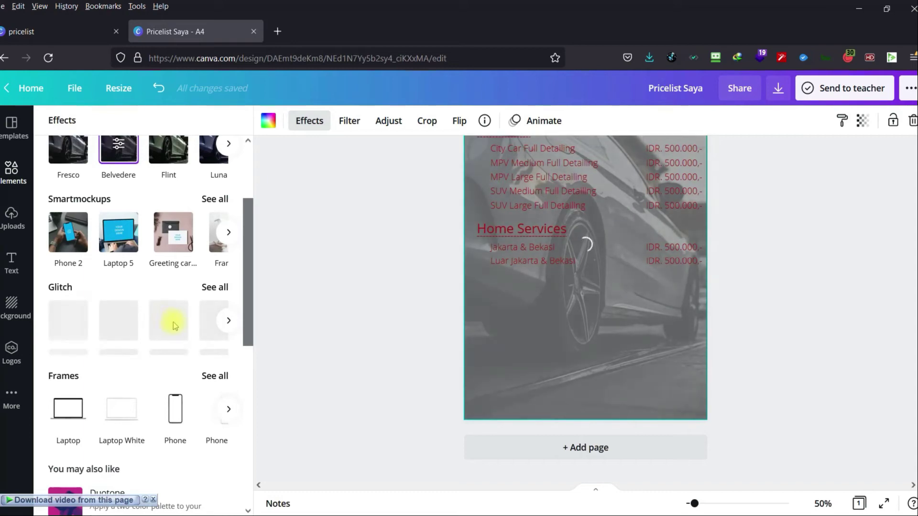
{"action": "scroll", "coordinate": [173, 316], "scroll_direction": "up", "scroll_amount": 3}
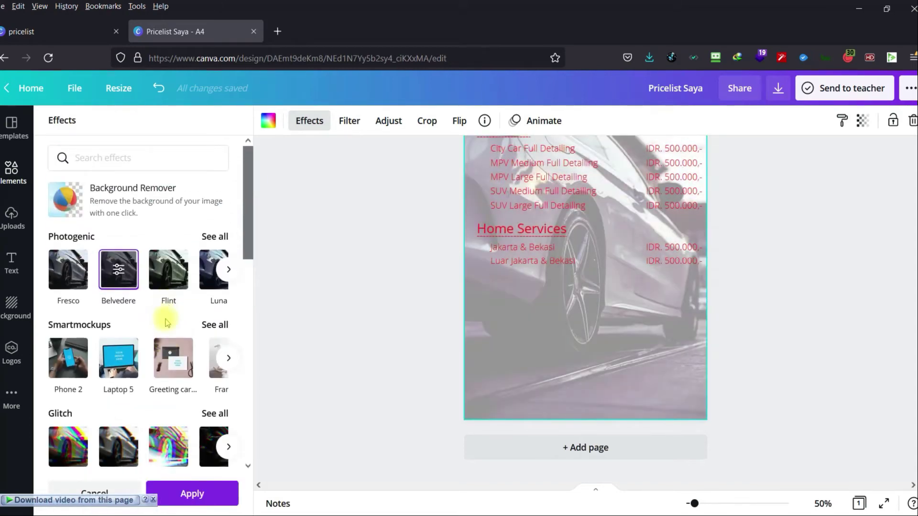
{"action": "scroll", "coordinate": [168, 316], "scroll_direction": "down", "scroll_amount": 1}
{"action": "left_click", "coordinate": [216, 372]}
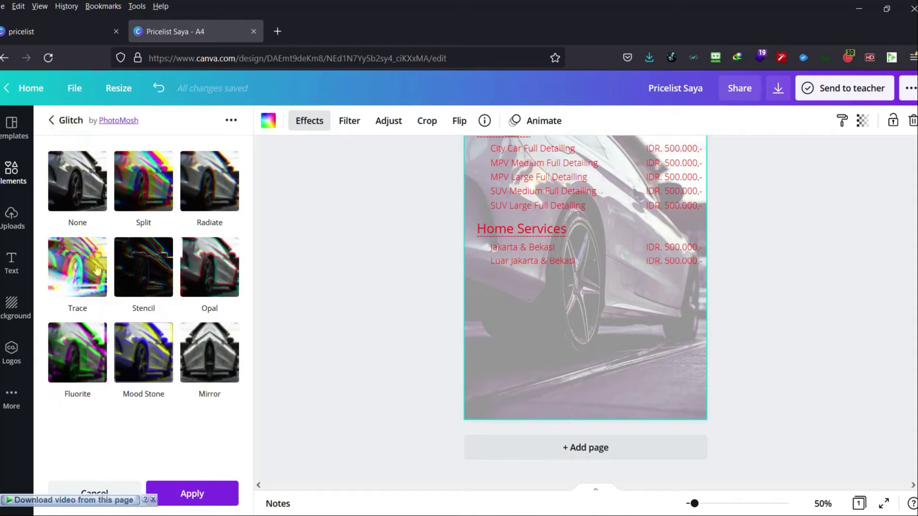
Try the None, Radiate, Opal and Stencil glitches, then apply Trace and show its settings.
{"action": "left_click", "coordinate": [90, 192]}
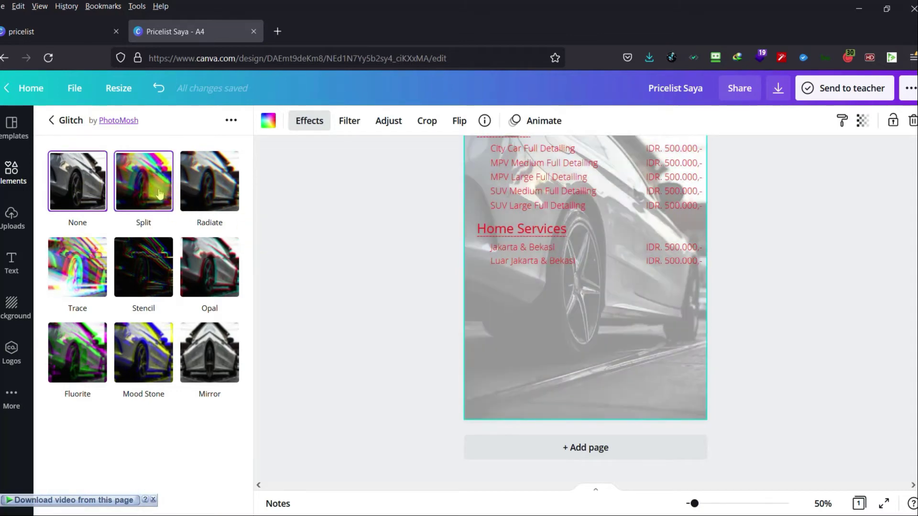
{"action": "left_click", "coordinate": [207, 198]}
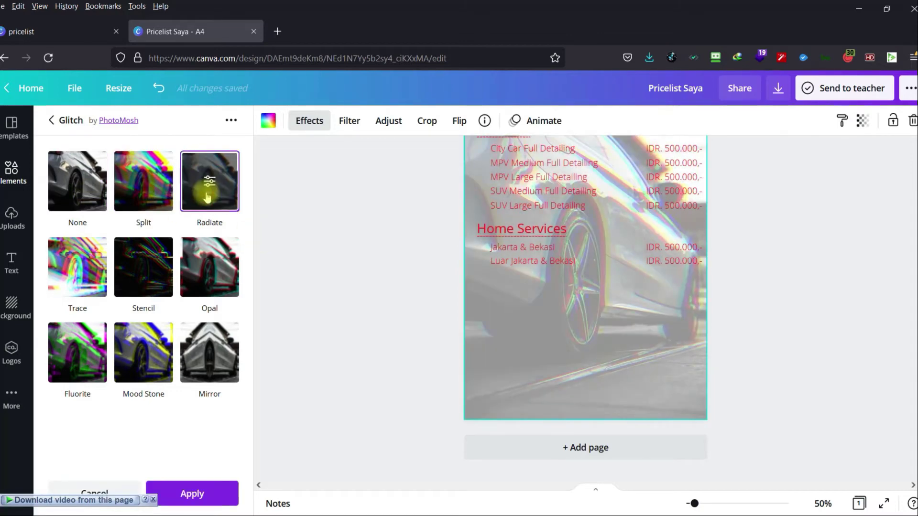
{"action": "scroll", "coordinate": [353, 294], "scroll_direction": "up", "scroll_amount": 3}
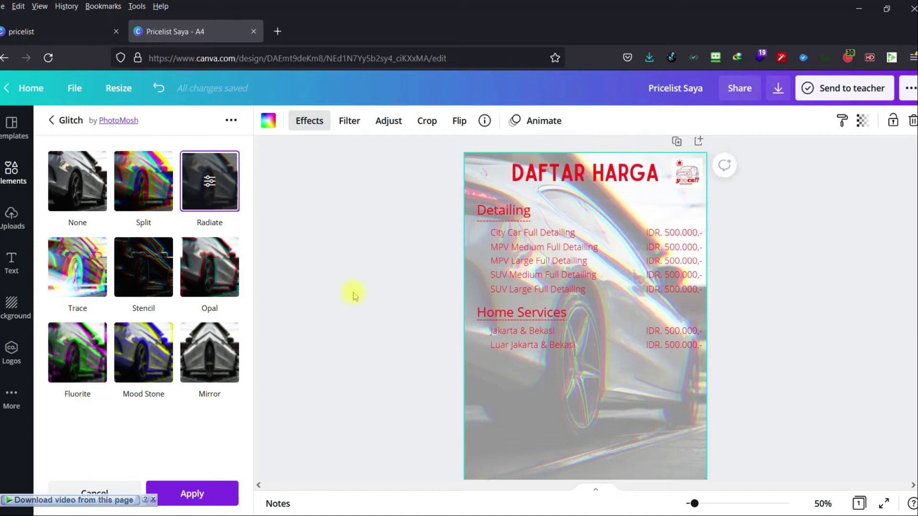
{"action": "left_click", "coordinate": [218, 282]}
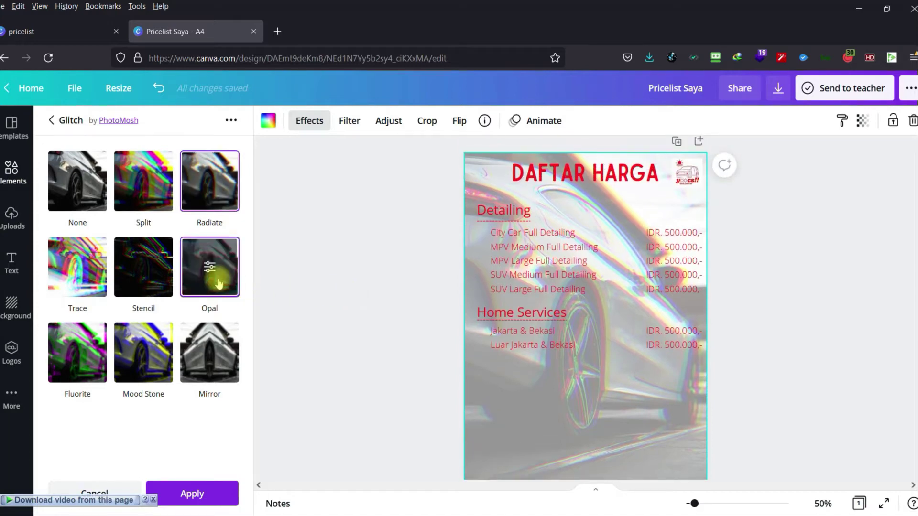
{"action": "left_click", "coordinate": [163, 285]}
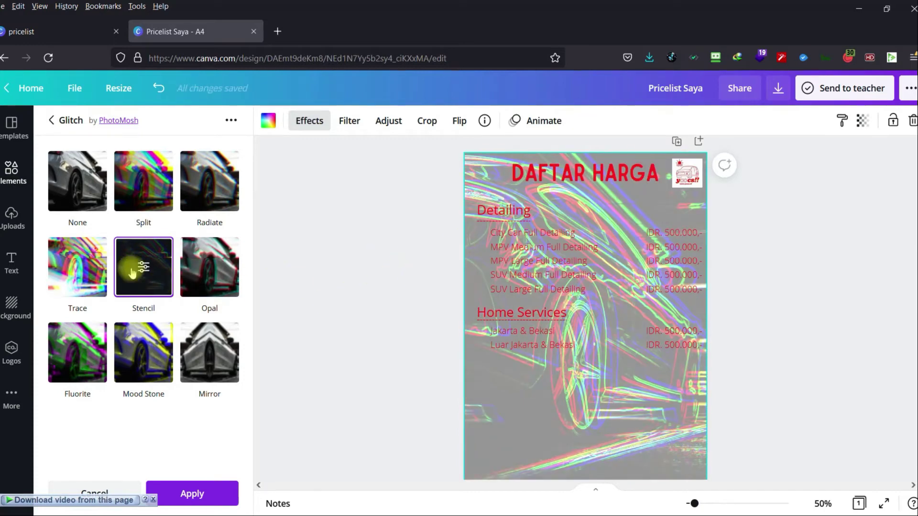
{"action": "left_click", "coordinate": [81, 267]}
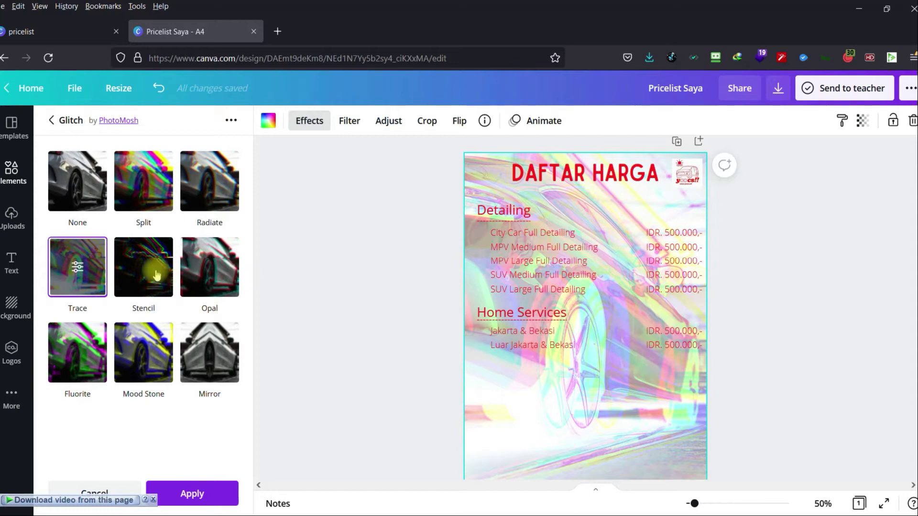
{"action": "left_click", "coordinate": [78, 267]}
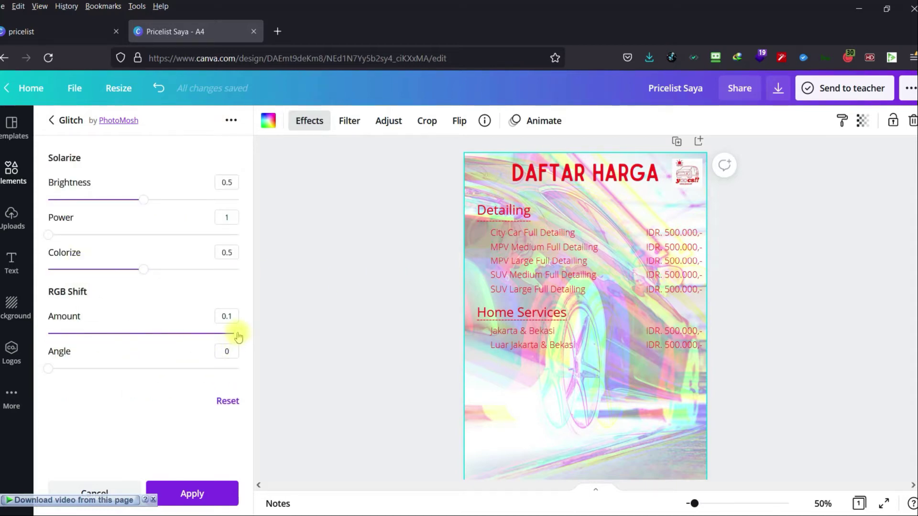
Set the Trace glitch to RGB shift 0, brightness 0.36, colorize 0.26 and power 1.5.
{"action": "left_click_drag", "start_coordinate": [238, 337], "coordinate": [9, 339]}
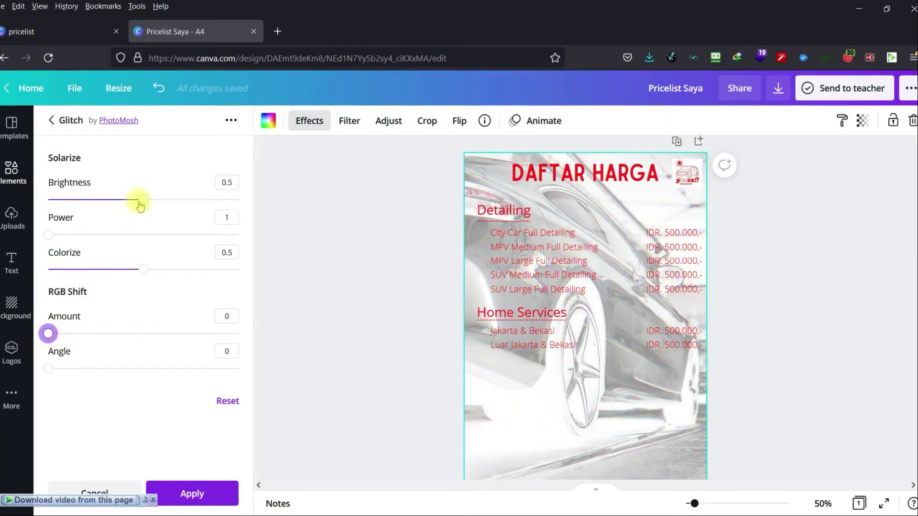
{"action": "left_click_drag", "start_coordinate": [141, 203], "coordinate": [99, 199]}
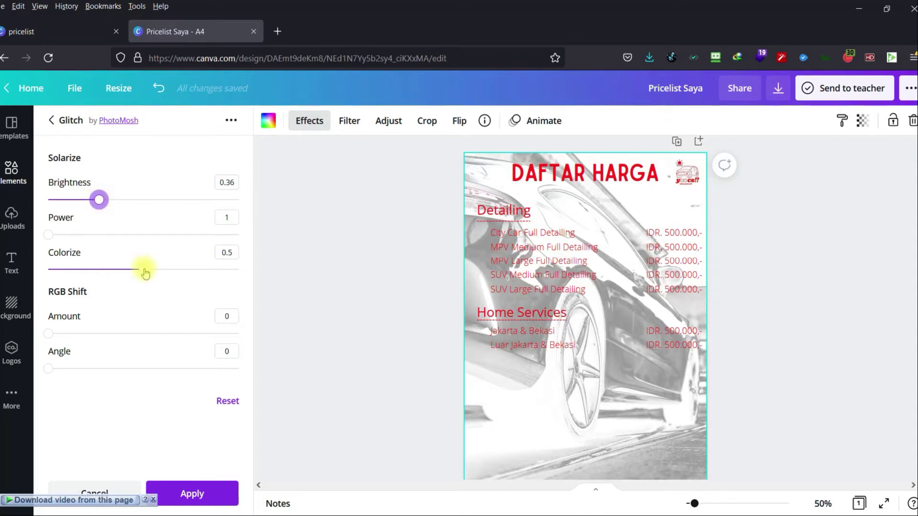
{"action": "left_click_drag", "start_coordinate": [142, 269], "coordinate": [121, 270]}
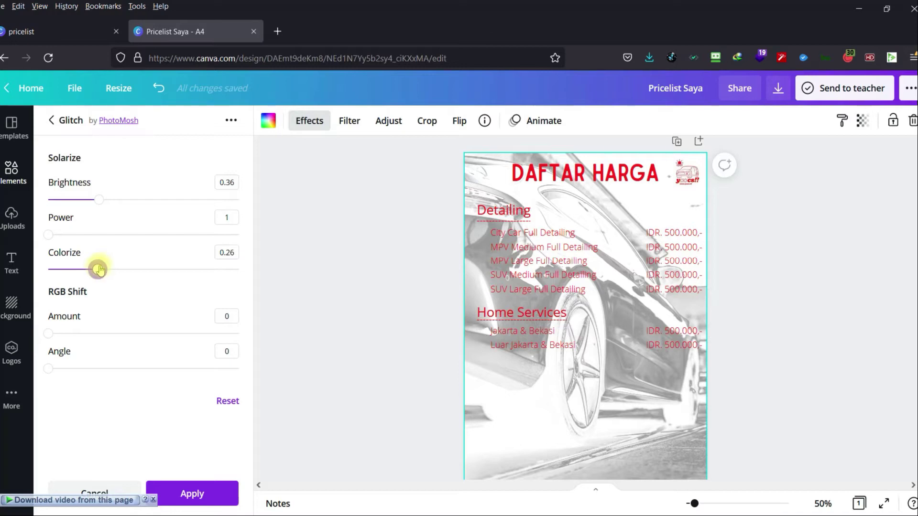
{"action": "left_click_drag", "start_coordinate": [48, 235], "coordinate": [85, 236]}
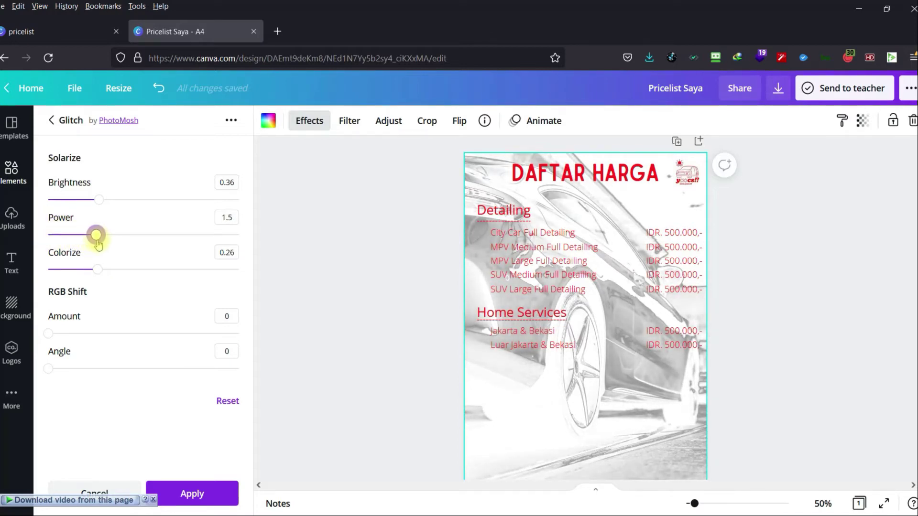
{"action": "left_click", "coordinate": [337, 237]}
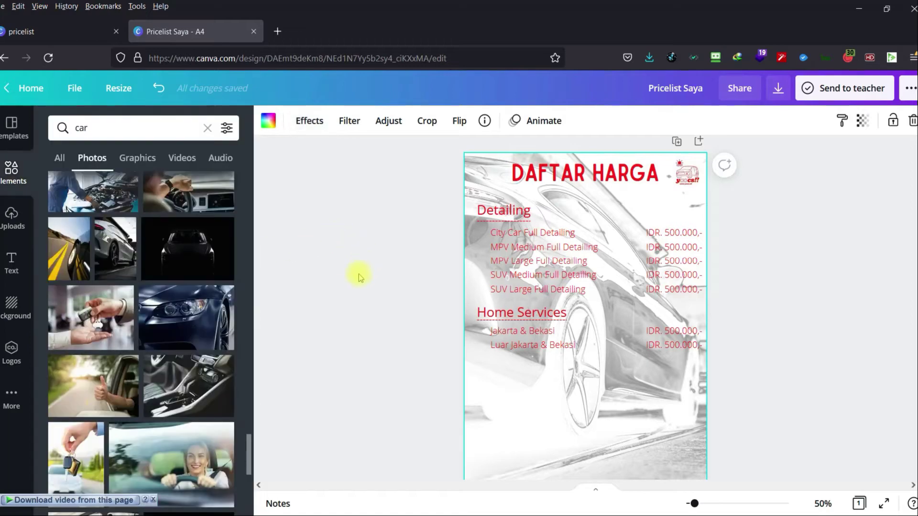
Adjust the car background photo to brightness 16, contrast 22 and blur 6.
{"action": "left_click", "coordinate": [297, 121]}
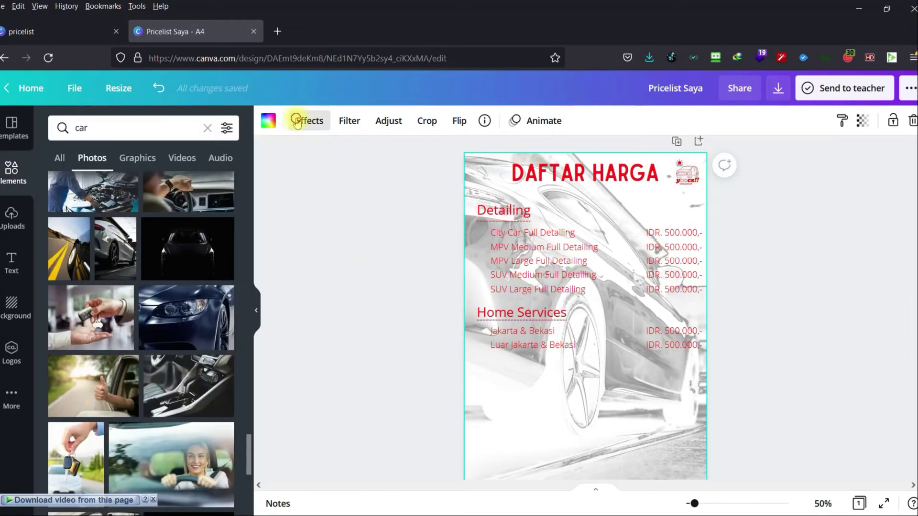
{"action": "left_click", "coordinate": [312, 121]}
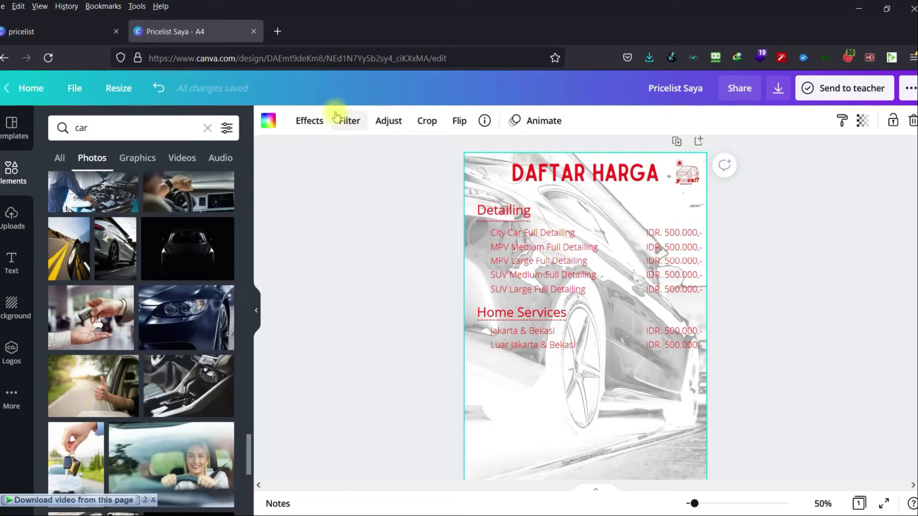
{"action": "left_click", "coordinate": [387, 121]}
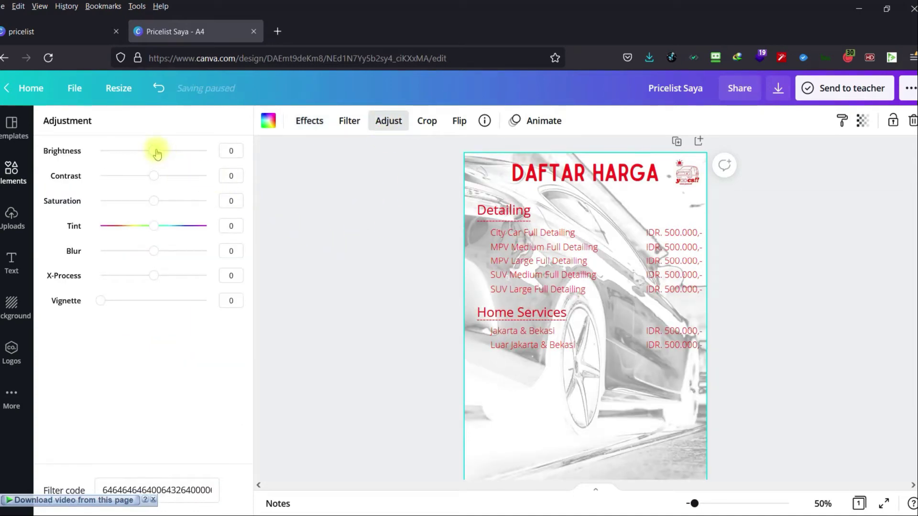
{"action": "left_click_drag", "start_coordinate": [156, 151], "coordinate": [166, 180]}
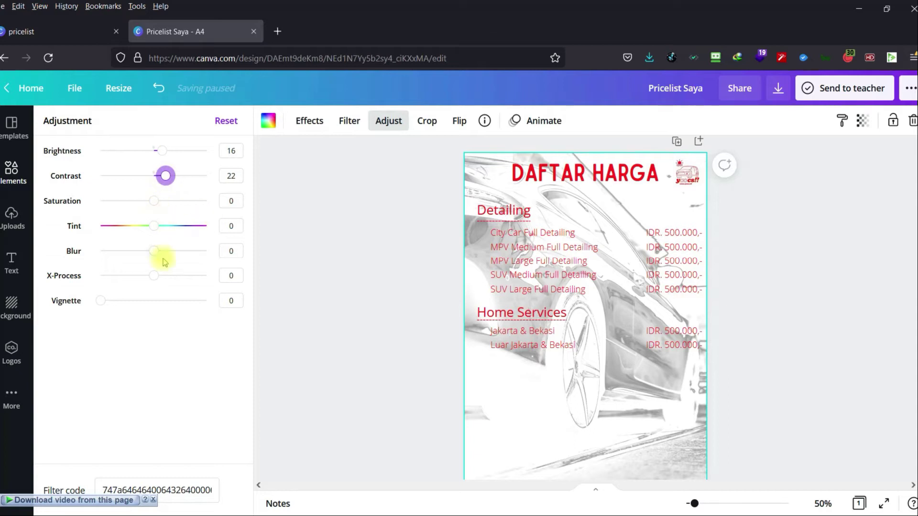
{"action": "left_click_drag", "start_coordinate": [145, 255], "coordinate": [159, 241]}
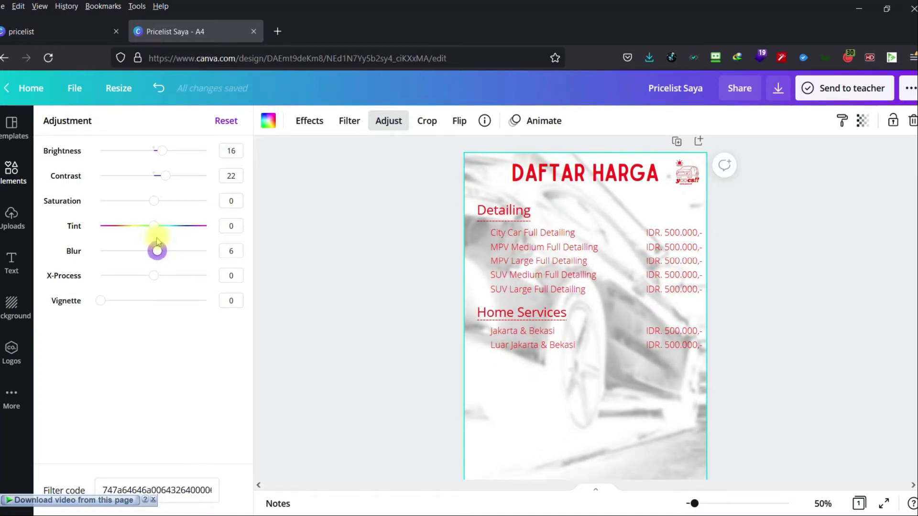
{"action": "key", "text": "Escape"}
{"action": "scroll", "coordinate": [404, 299], "scroll_direction": "down", "scroll_amount": 3}
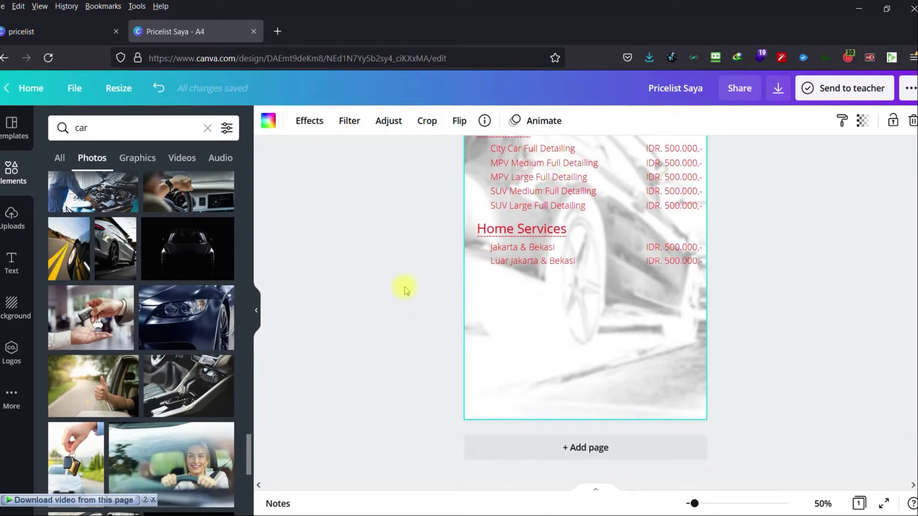
Try vignette and cross-process on the car photo, leaving none, and lower its blur to 3.
{"action": "scroll", "coordinate": [277, 282], "scroll_direction": "up", "scroll_amount": 3}
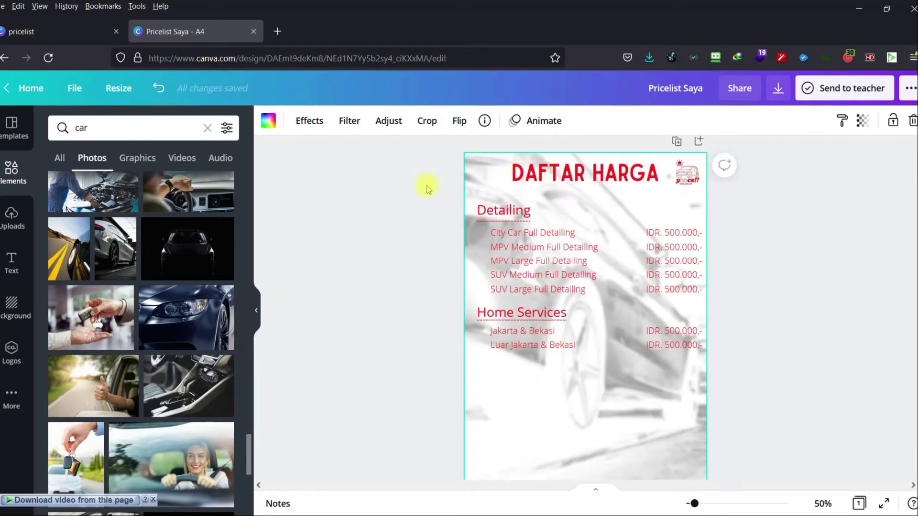
{"action": "left_click", "coordinate": [392, 121]}
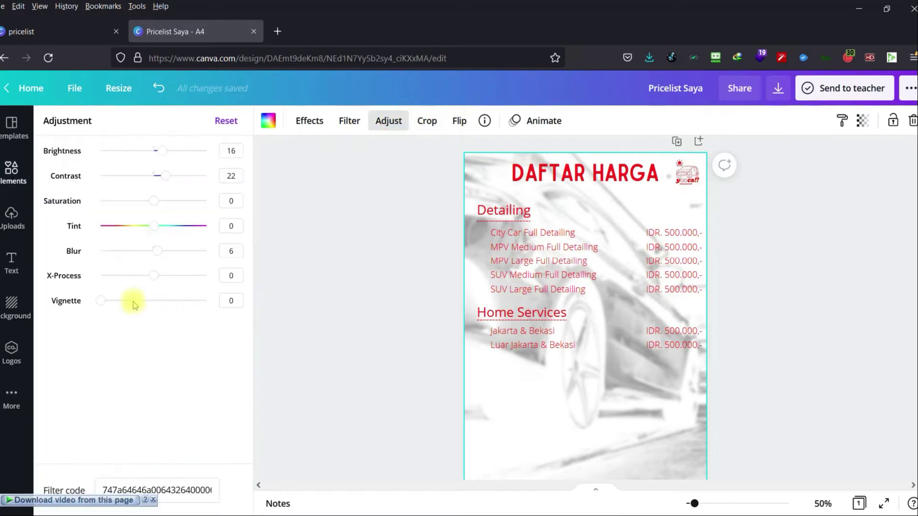
{"action": "left_click_drag", "start_coordinate": [123, 307], "coordinate": [102, 309]}
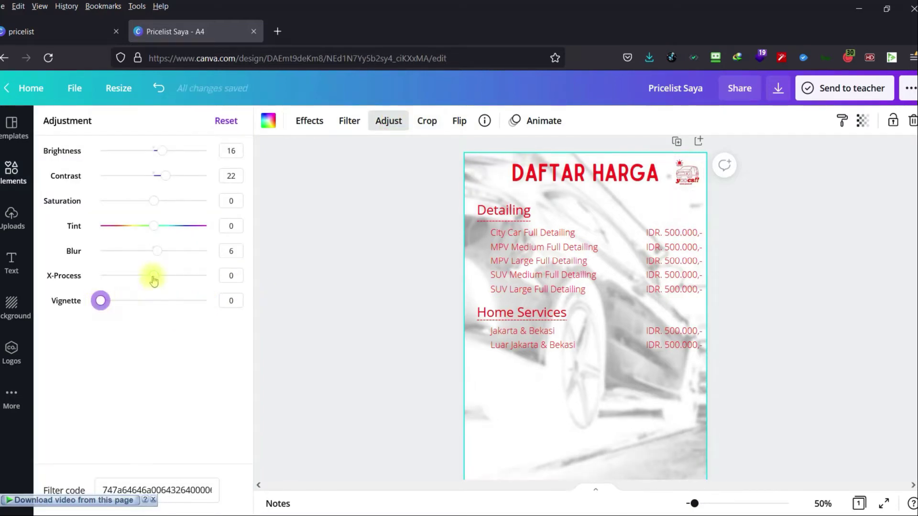
{"action": "mouse_move", "coordinate": [154, 280]}
{"action": "left_mouse_down"}
{"action": "mouse_move", "coordinate": [175, 287]}
{"action": "mouse_move", "coordinate": [125, 280]}
{"action": "mouse_move", "coordinate": [160, 286]}
{"action": "left_mouse_up"}
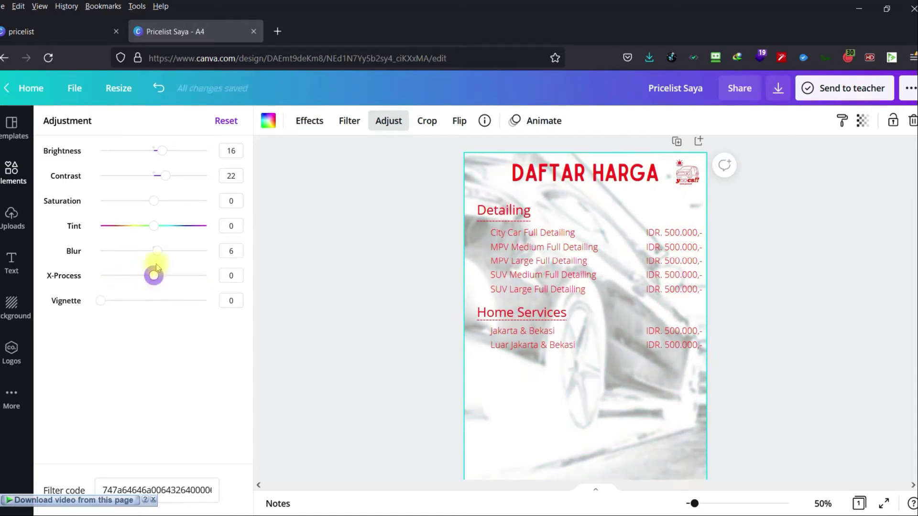
{"action": "left_click_drag", "start_coordinate": [160, 253], "coordinate": [155, 255]}
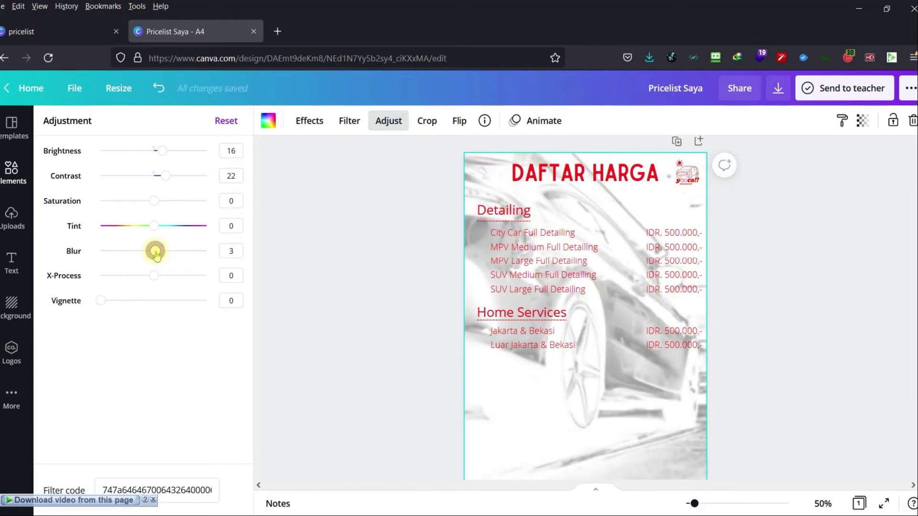
{"action": "key", "text": "Escape"}
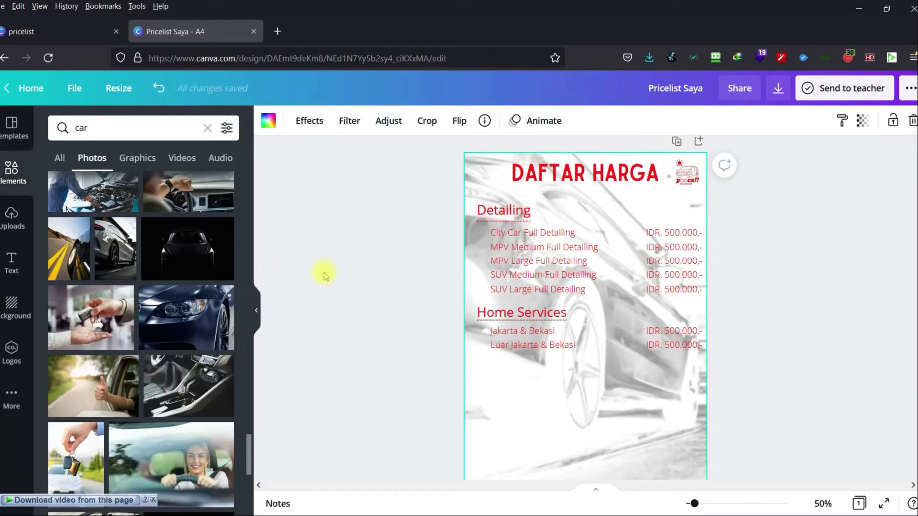
Zoom in on the price list page and scroll through it.
{"action": "mouse_move", "coordinate": [695, 503]}
{"action": "left_mouse_down"}
{"action": "mouse_move", "coordinate": [718, 505]}
{"action": "mouse_move", "coordinate": [702, 505]}
{"action": "left_mouse_up"}
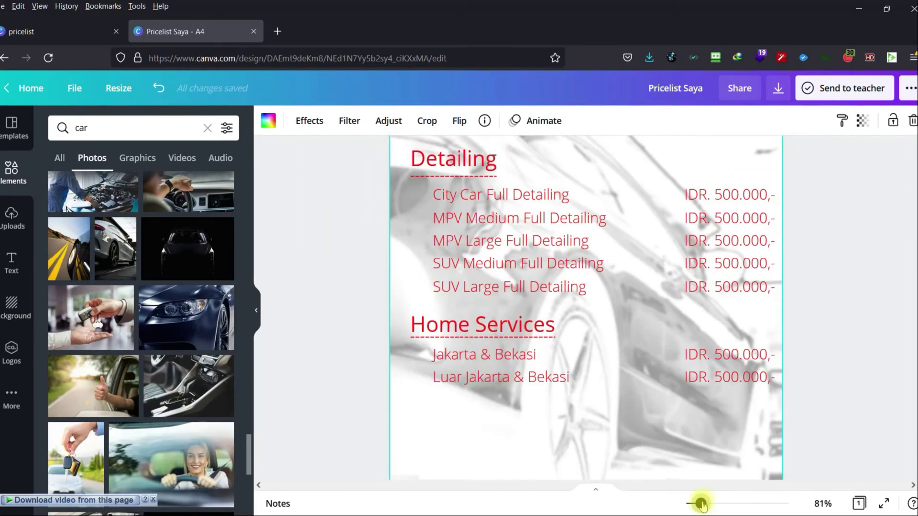
{"action": "scroll", "coordinate": [698, 393], "scroll_direction": "up", "scroll_amount": 2}
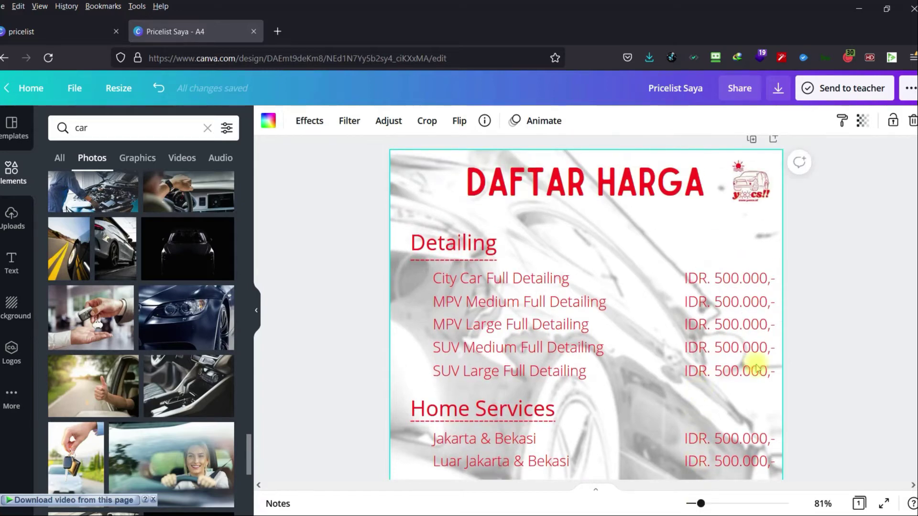
{"action": "scroll", "coordinate": [756, 369], "scroll_direction": "down", "scroll_amount": 6}
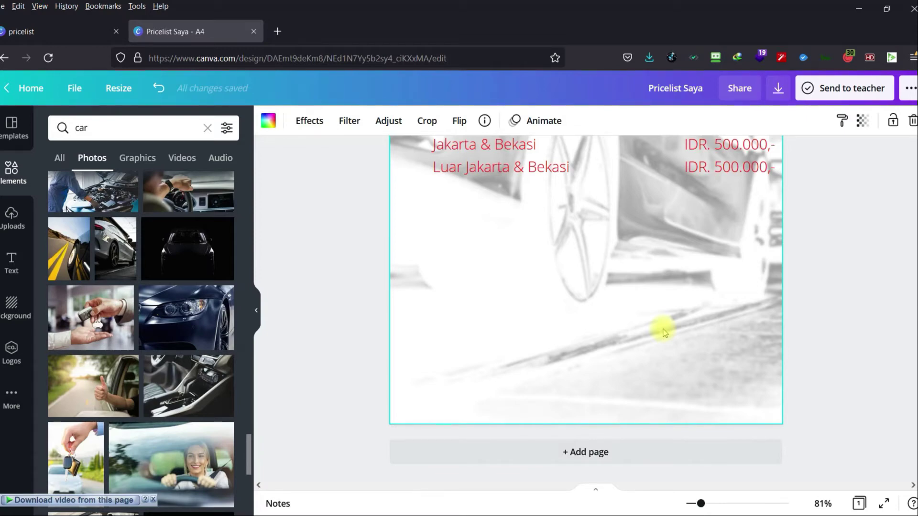
Delete the faded car background photo, zoom out, and list car video results.
{"action": "key", "text": "Delete"}
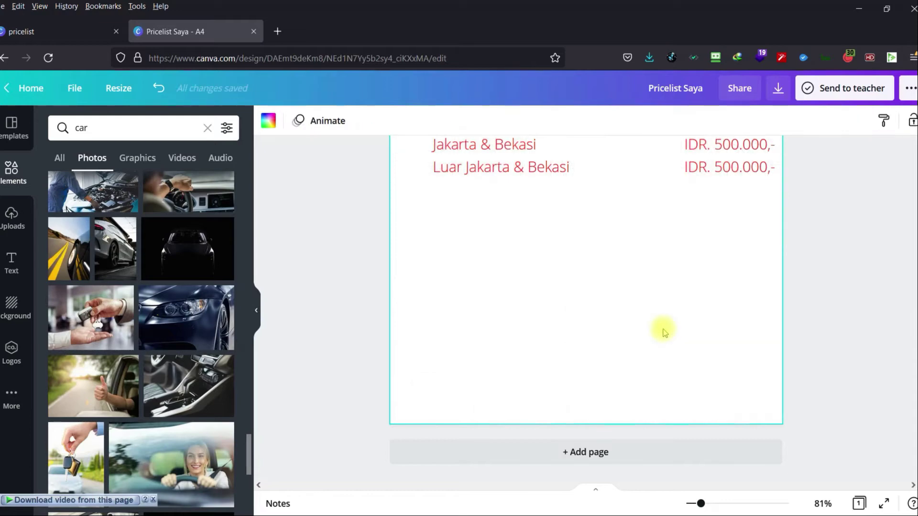
{"action": "left_click_drag", "start_coordinate": [701, 502], "coordinate": [698, 505]}
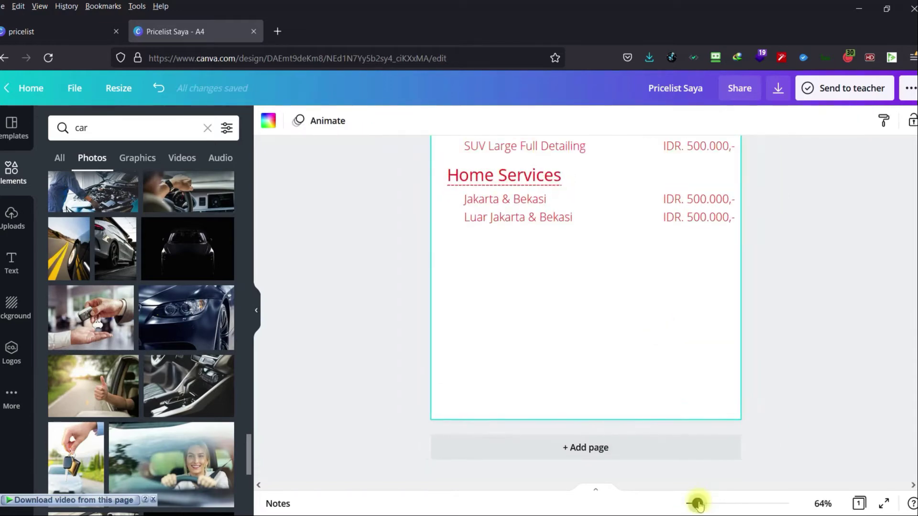
{"action": "scroll", "coordinate": [741, 382], "scroll_direction": "up", "scroll_amount": 4}
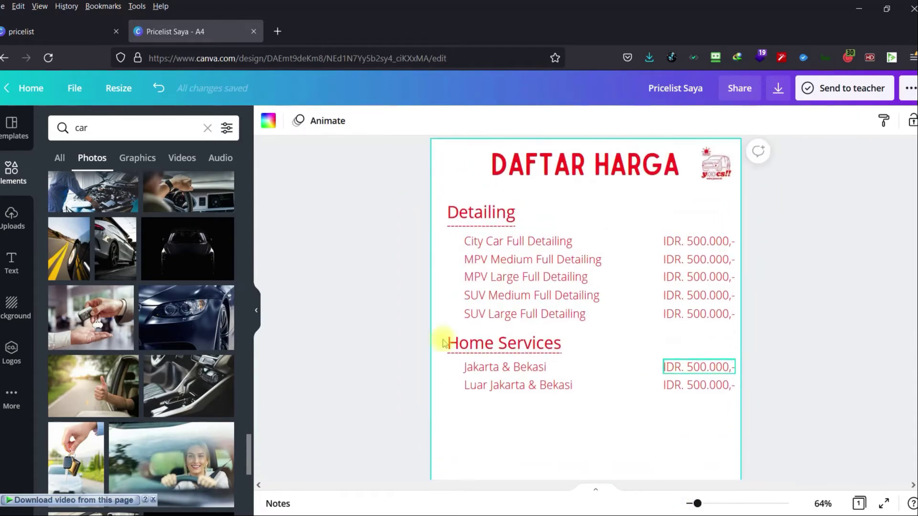
{"action": "scroll", "coordinate": [144, 328], "scroll_direction": "down", "scroll_amount": 1}
{"action": "scroll", "coordinate": [145, 327], "scroll_direction": "down", "scroll_amount": 5}
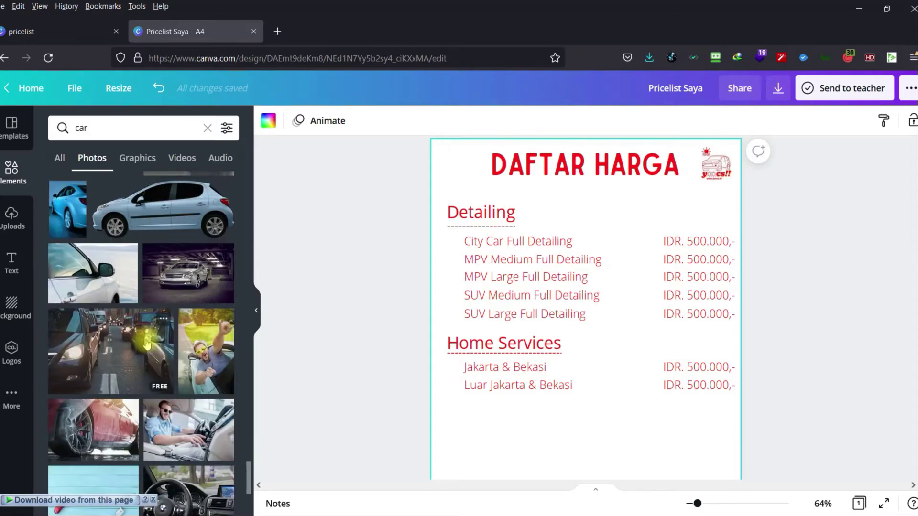
{"action": "scroll", "coordinate": [146, 342], "scroll_direction": "down", "scroll_amount": 4}
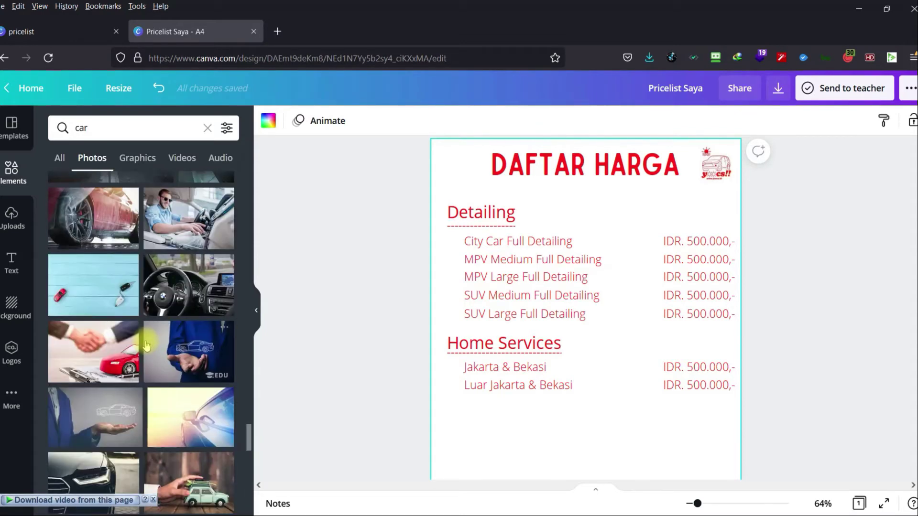
{"action": "left_click", "coordinate": [181, 158]}
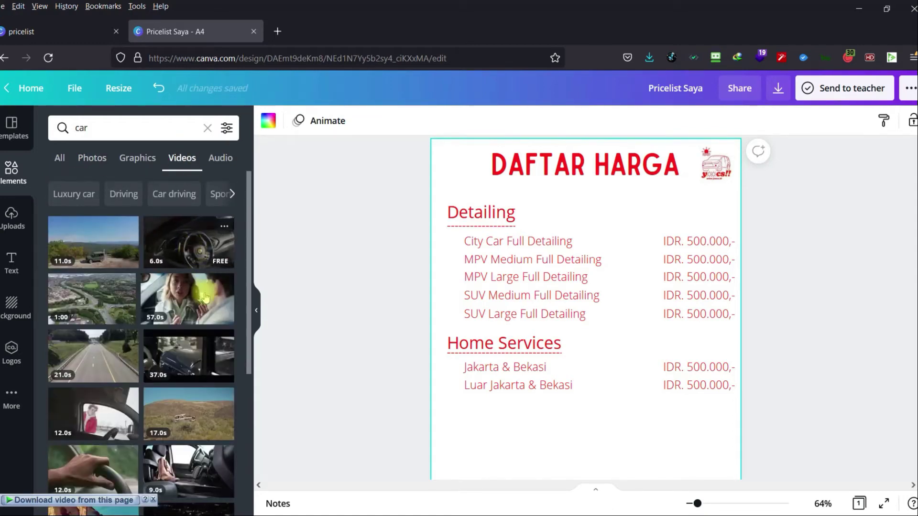
Search Elements for 'car wash', then 'car wax', and browse the car wax videos.
{"action": "left_click", "coordinate": [124, 127]}
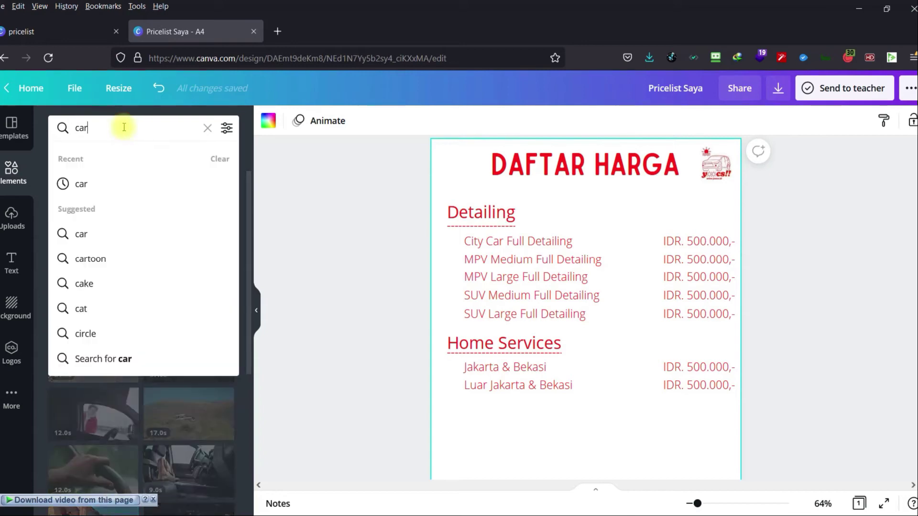
{"action": "type", "text": "wash"}
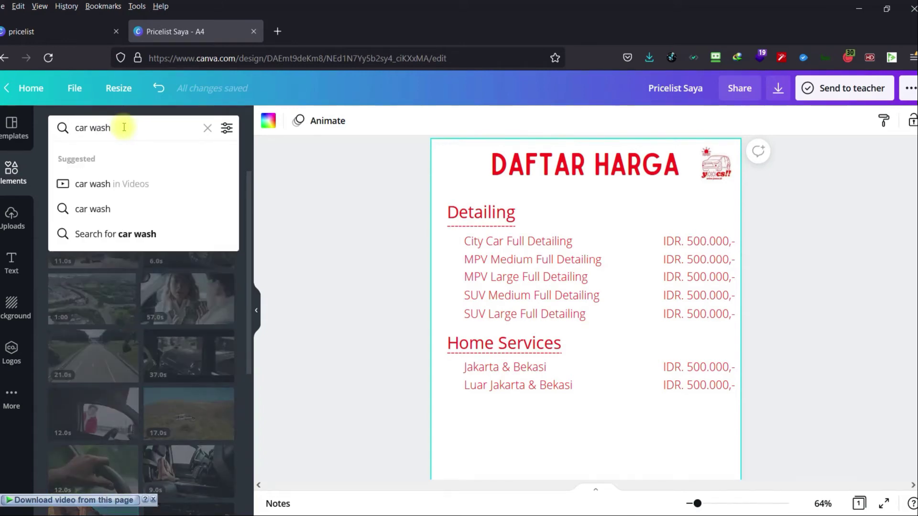
{"action": "key", "text": "Return"}
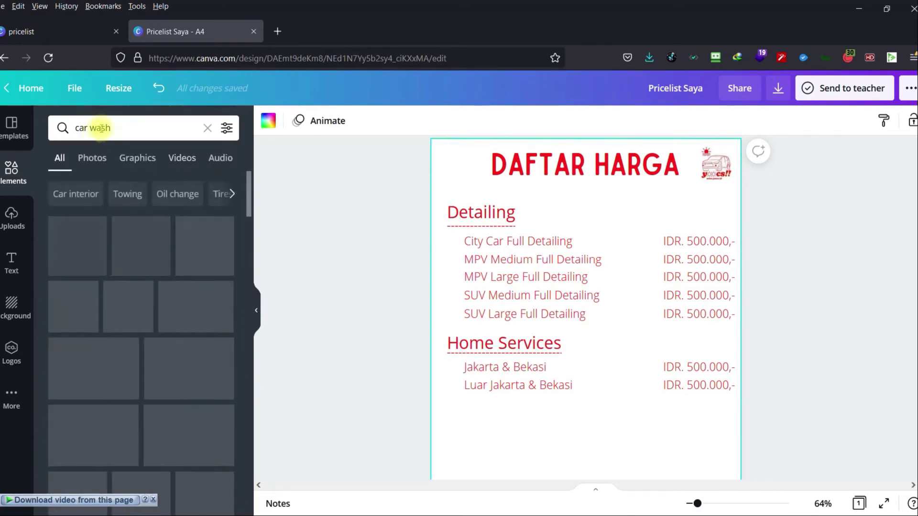
{"action": "left_click", "coordinate": [101, 128]}
{"action": "key", "text": "BackSpace"}
{"action": "key", "text": "BackSpace"}
{"action": "key", "text": "BackSpace"}
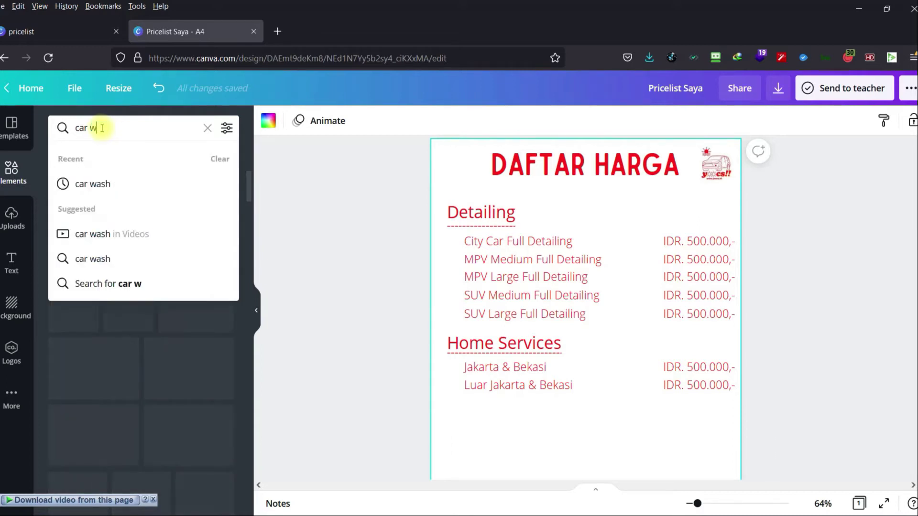
{"action": "type", "text": "ax"}
{"action": "key", "text": "Return"}
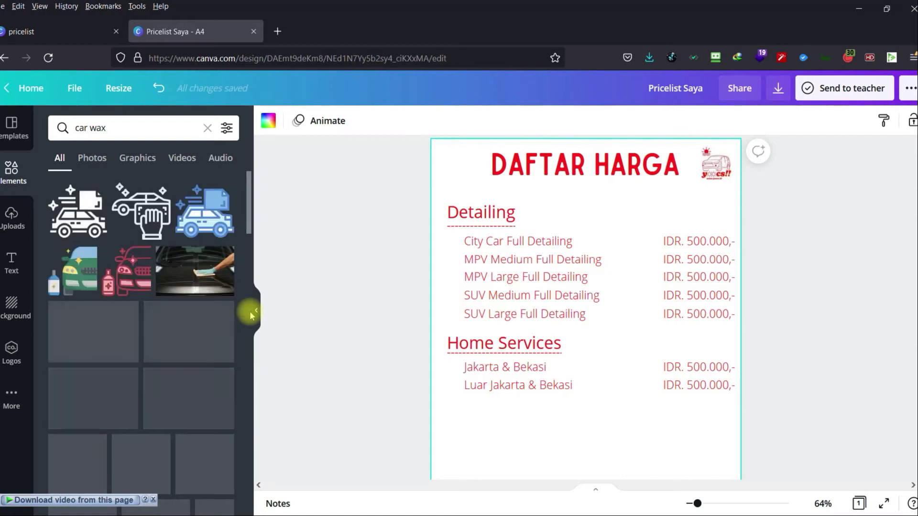
{"action": "left_click", "coordinate": [182, 158]}
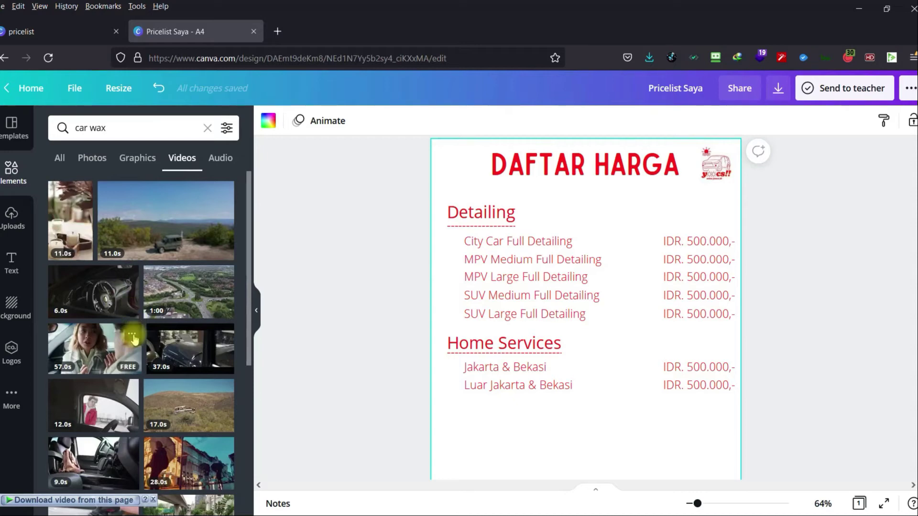
{"action": "scroll", "coordinate": [134, 339], "scroll_direction": "down", "scroll_amount": 6}
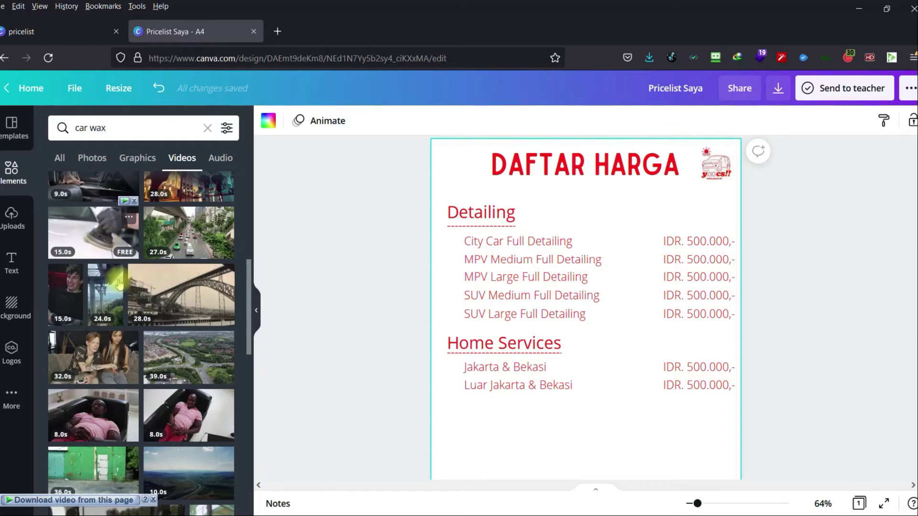
{"action": "scroll", "coordinate": [162, 363], "scroll_direction": "down", "scroll_amount": 5}
{"action": "scroll", "coordinate": [167, 371], "scroll_direction": "up", "scroll_amount": 5}
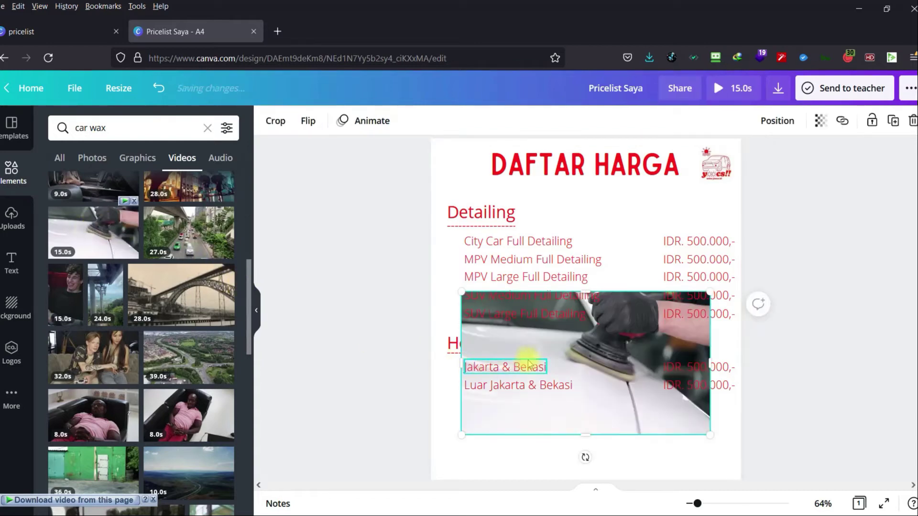
{"action": "scroll", "coordinate": [598, 407], "scroll_direction": "down", "scroll_amount": 2}
{"action": "left_click", "coordinate": [607, 300]}
{"action": "left_click_drag", "start_coordinate": [606, 299], "coordinate": [610, 415]}
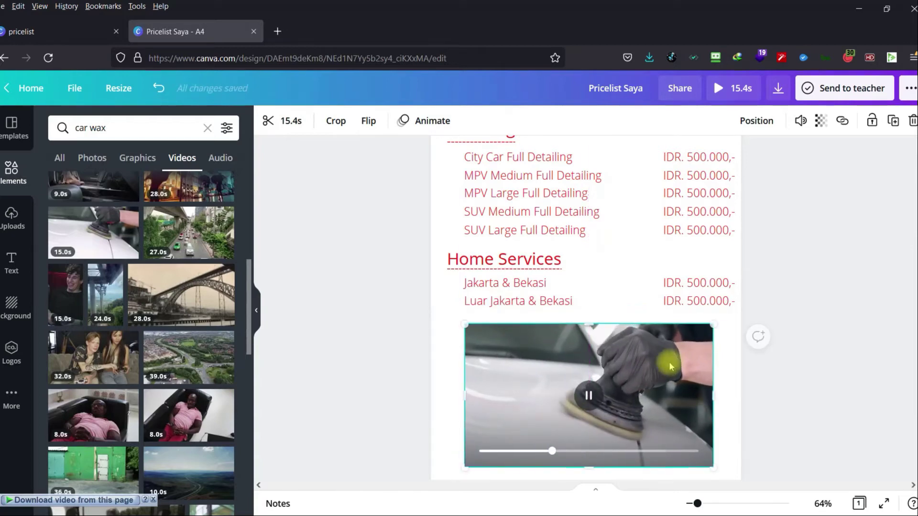
{"action": "mouse_move", "coordinate": [707, 324]}
{"action": "left_mouse_down"}
{"action": "mouse_move", "coordinate": [682, 365]}
{"action": "mouse_move", "coordinate": [716, 327]}
{"action": "left_mouse_up"}
{"action": "left_click_drag", "start_coordinate": [717, 393], "coordinate": [741, 395]}
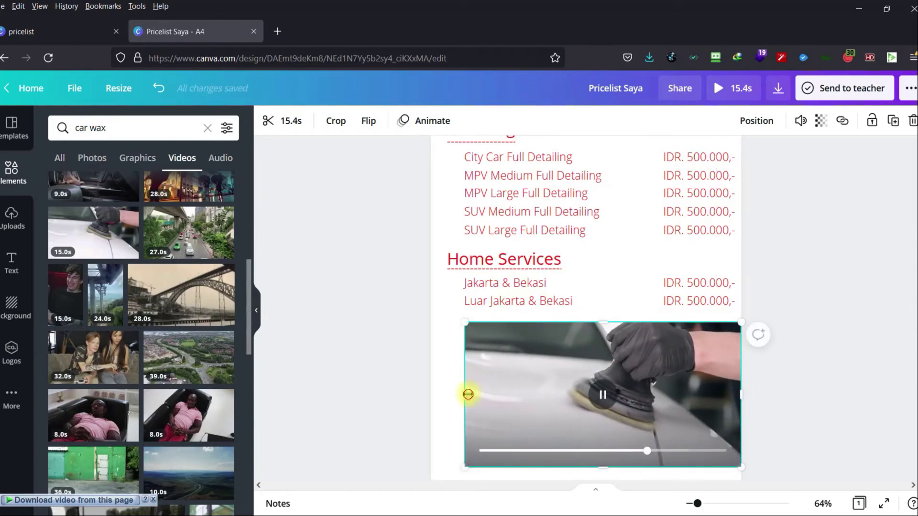
{"action": "left_click_drag", "start_coordinate": [467, 394], "coordinate": [434, 397]}
{"action": "scroll", "coordinate": [576, 377], "scroll_direction": "down", "scroll_amount": 2}
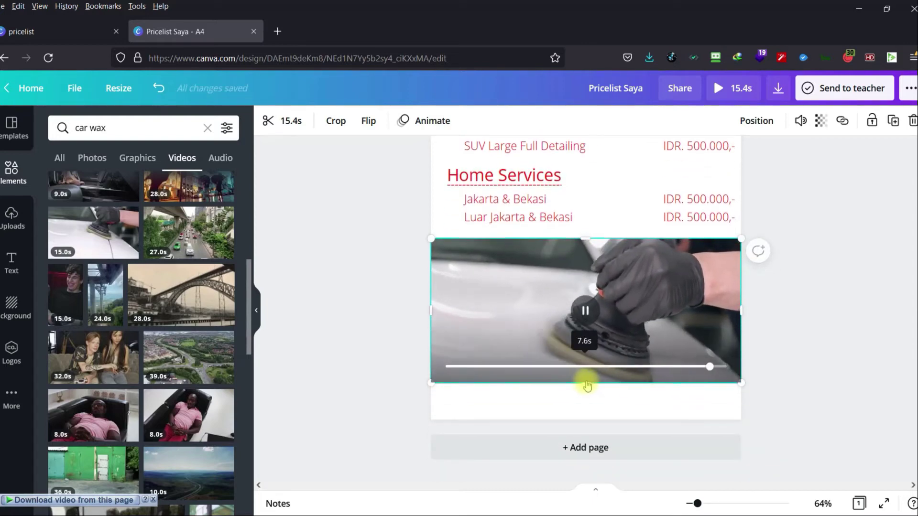
{"action": "left_click_drag", "start_coordinate": [589, 387], "coordinate": [599, 363]}
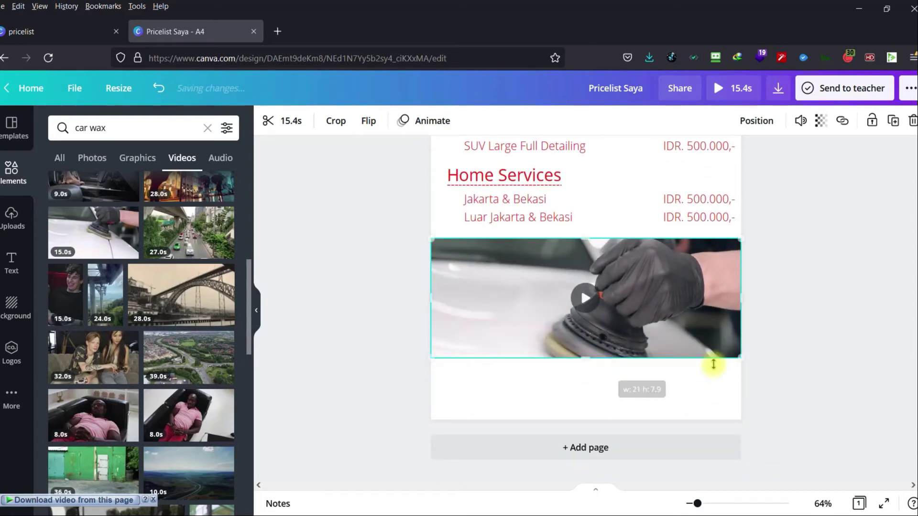
{"action": "left_click", "coordinate": [775, 323]}
{"action": "scroll", "coordinate": [771, 335], "scroll_direction": "up", "scroll_amount": 5}
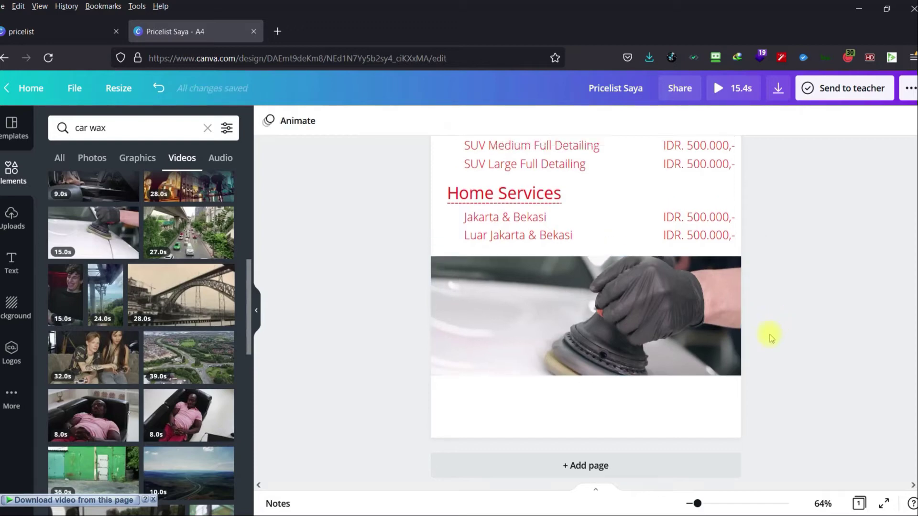
{"action": "scroll", "coordinate": [770, 337], "scroll_direction": "down", "scroll_amount": 3}
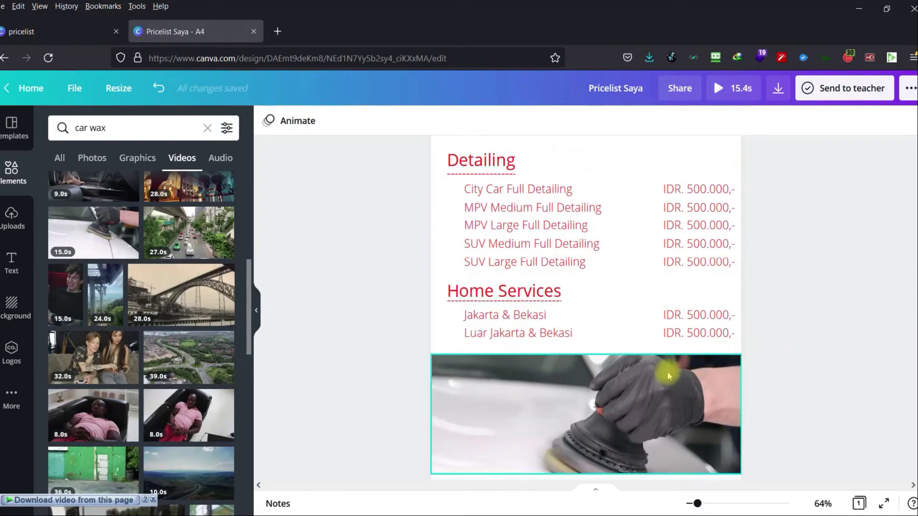
{"action": "left_click", "coordinate": [704, 399]}
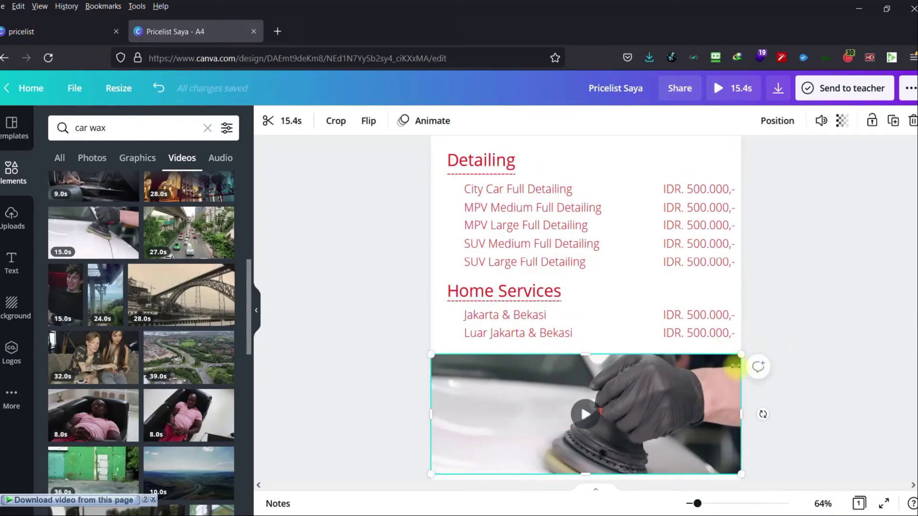
{"action": "key", "text": "Delete"}
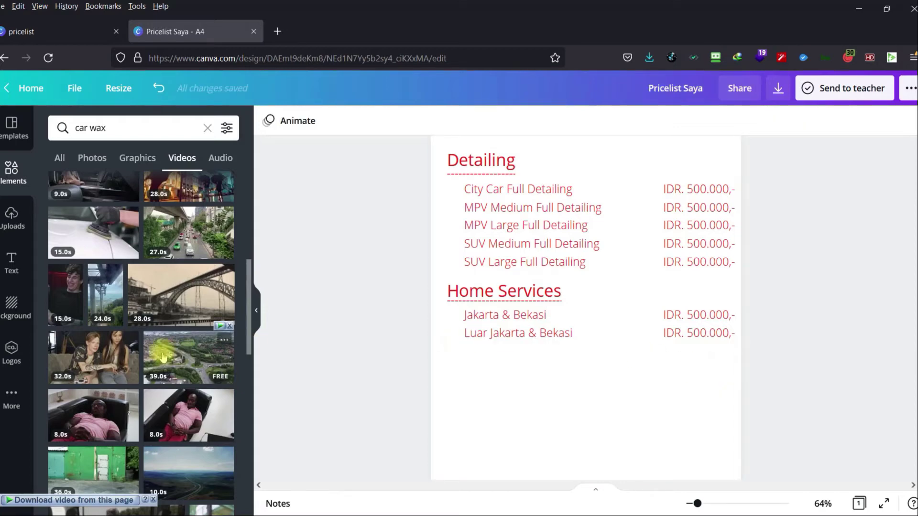
{"action": "scroll", "coordinate": [160, 355], "scroll_direction": "down", "scroll_amount": 15}
Add the man-wiping-car photo from the car wax photos and shrink it below Home Services.
{"action": "scroll", "coordinate": [159, 355], "scroll_direction": "down", "scroll_amount": 5}
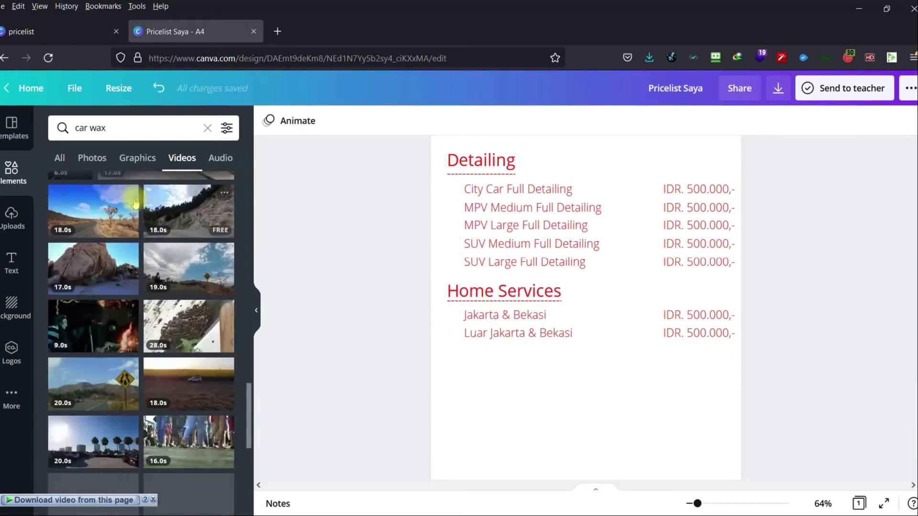
{"action": "left_click", "coordinate": [93, 158]}
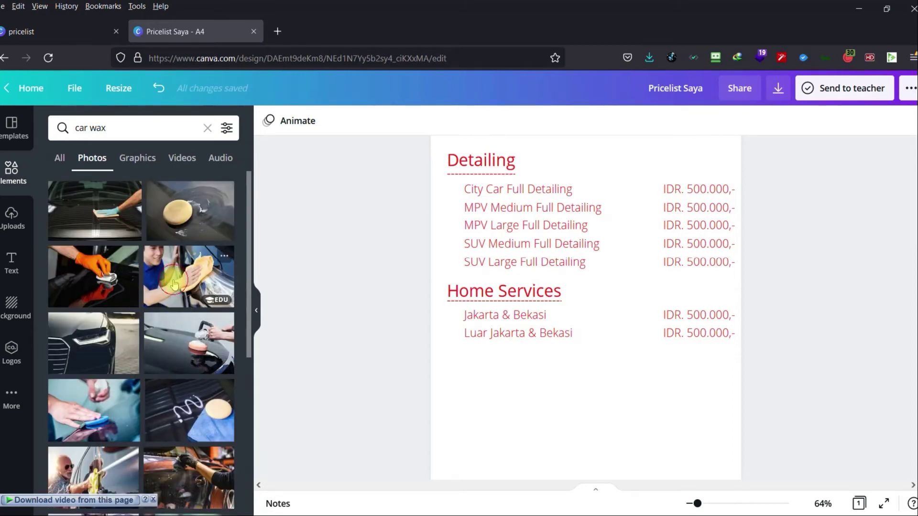
{"action": "left_click", "coordinate": [174, 285]}
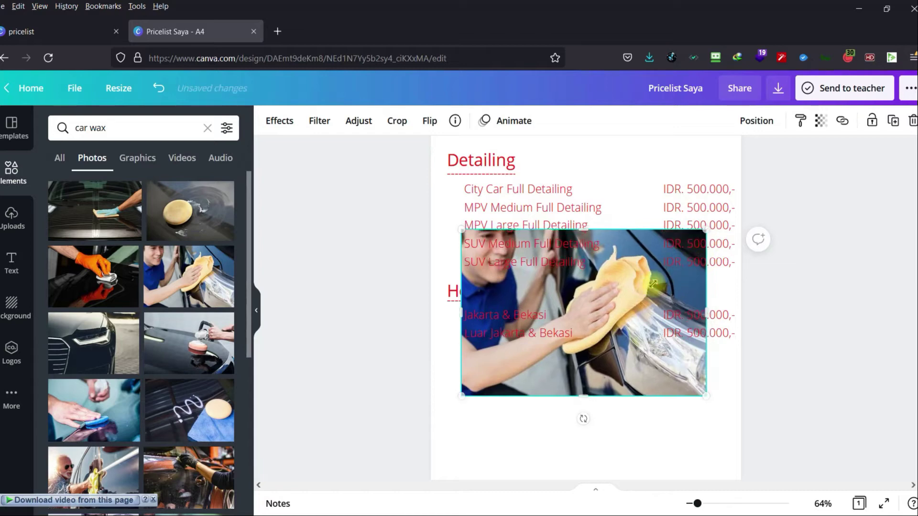
{"action": "left_click_drag", "start_coordinate": [653, 284], "coordinate": [534, 387]}
{"action": "scroll", "coordinate": [593, 387], "scroll_direction": "down", "scroll_amount": 3}
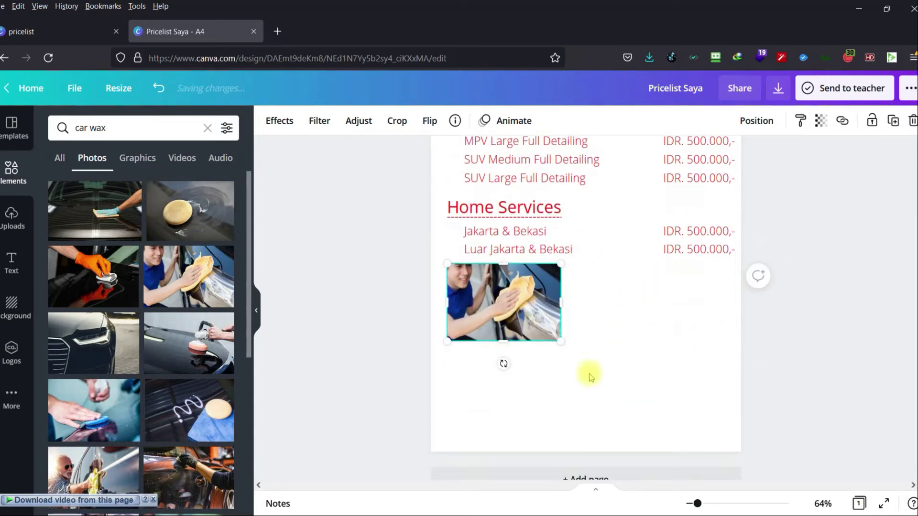
{"action": "left_click_drag", "start_coordinate": [562, 260], "coordinate": [510, 298]}
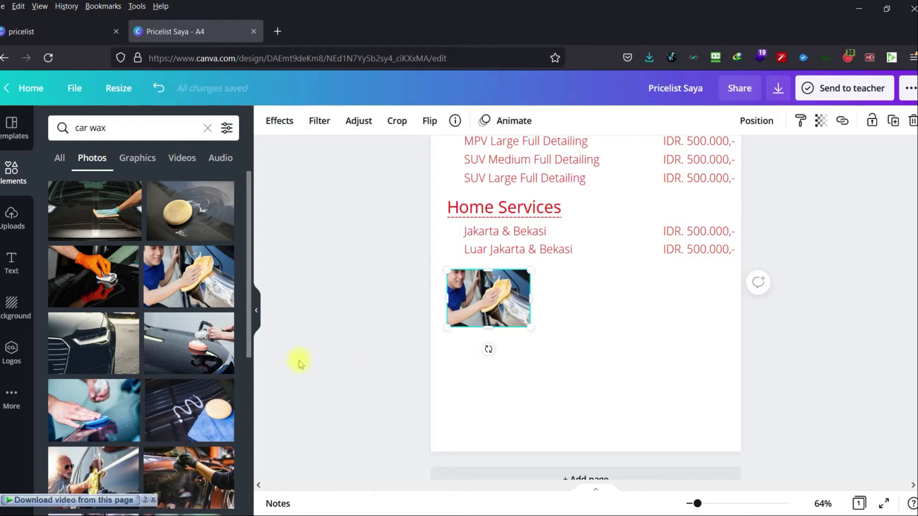
Add the polisher photo, shrink it, and place it beside the first photo.
{"action": "left_click", "coordinate": [180, 336]}
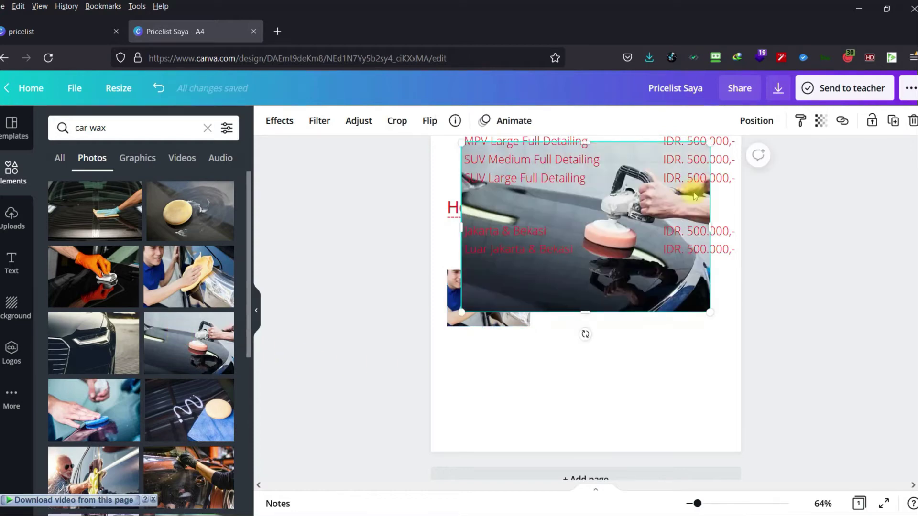
{"action": "left_click_drag", "start_coordinate": [693, 179], "coordinate": [578, 291]}
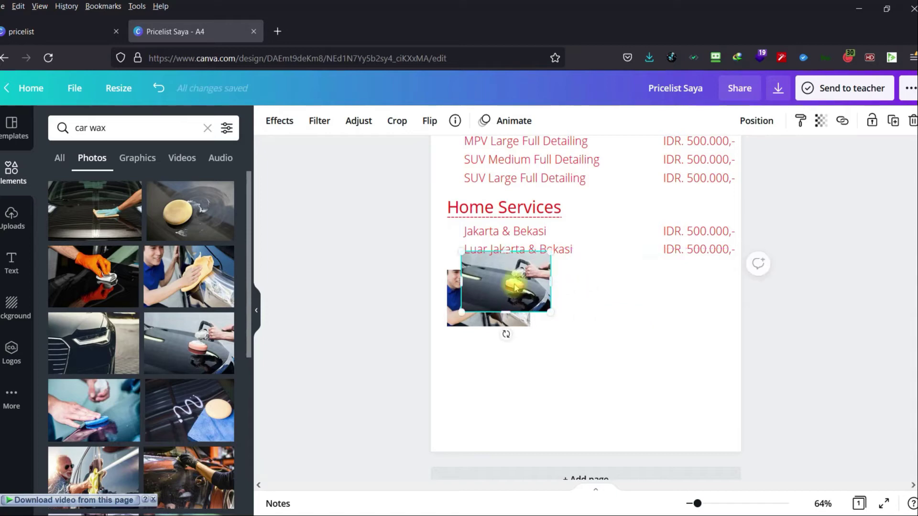
{"action": "left_click_drag", "start_coordinate": [515, 283], "coordinate": [616, 338]}
{"action": "left_click", "coordinate": [593, 356]}
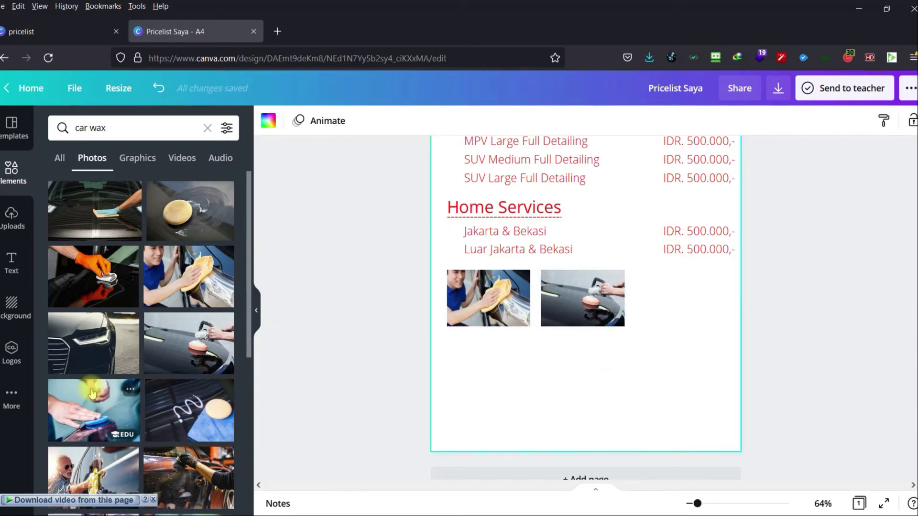
Add the blue-cloth photo, shrink it, and place it at the row's right end.
{"action": "left_click", "coordinate": [102, 417]}
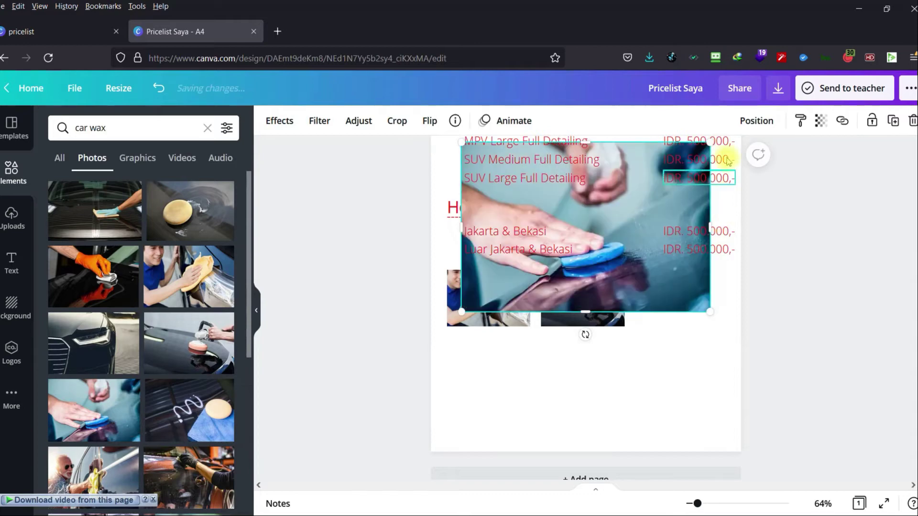
{"action": "left_click_drag", "start_coordinate": [712, 142], "coordinate": [562, 272]}
{"action": "left_click_drag", "start_coordinate": [500, 287], "coordinate": [689, 300]}
{"action": "left_click_drag", "start_coordinate": [733, 266], "coordinate": [709, 286]}
Nudge the polisher and blue-cloth photos so the three photos are evenly spaced.
{"action": "left_click_drag", "start_coordinate": [604, 302], "coordinate": [610, 303]}
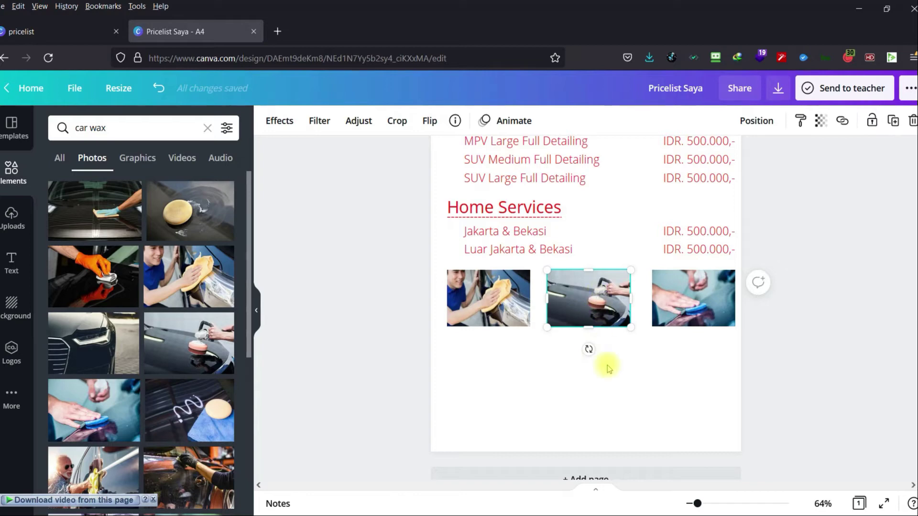
{"action": "left_click", "coordinate": [606, 363]}
{"action": "left_click_drag", "start_coordinate": [613, 298], "coordinate": [619, 297]}
{"action": "left_click", "coordinate": [603, 374]}
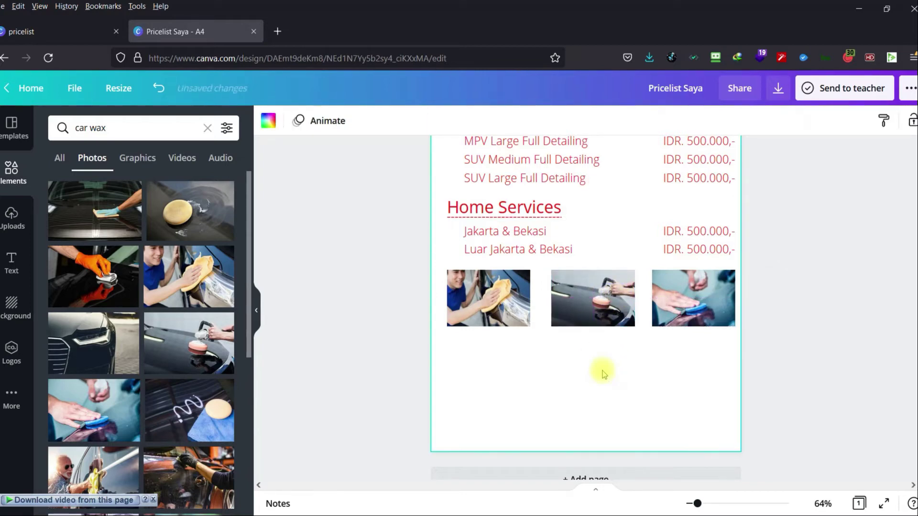
{"action": "left_click", "coordinate": [599, 298]}
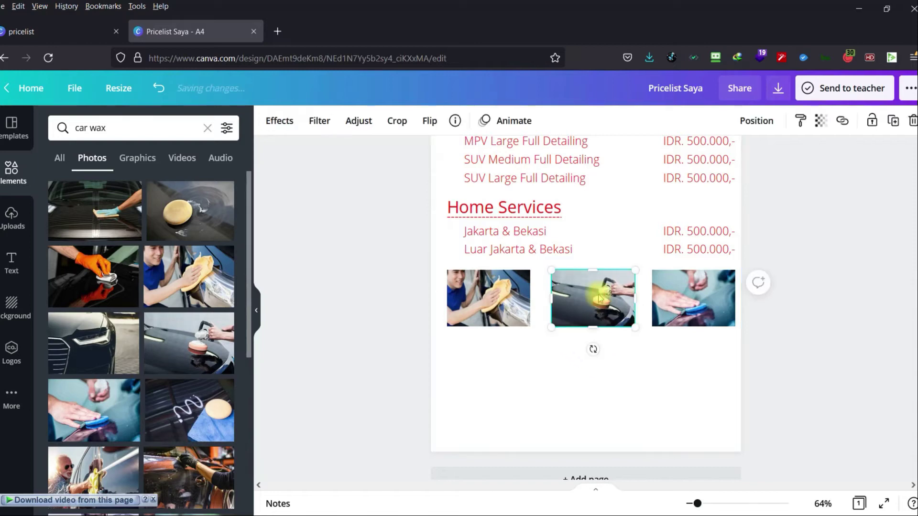
{"action": "left_click_drag", "start_coordinate": [597, 297], "coordinate": [593, 297]}
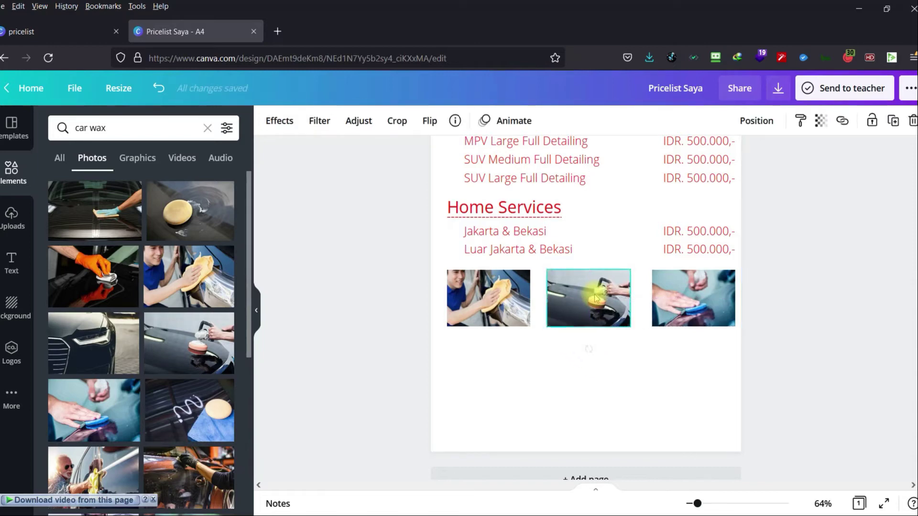
{"action": "left_click", "coordinate": [688, 300]}
{"action": "left_click_drag", "start_coordinate": [687, 297], "coordinate": [683, 297]}
{"action": "left_click", "coordinate": [815, 325]}
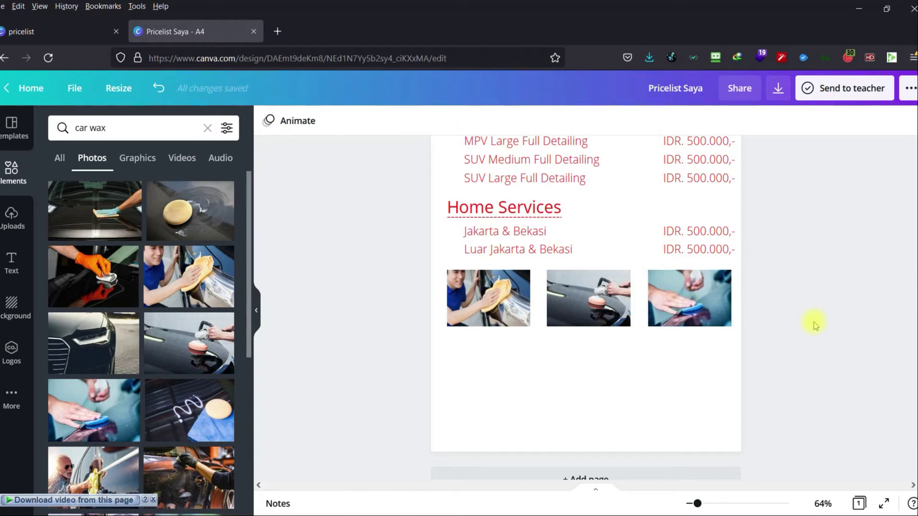
Add the glove photo, shrink it, and place it under the first photo.
{"action": "scroll", "coordinate": [130, 316], "scroll_direction": "down", "scroll_amount": 2}
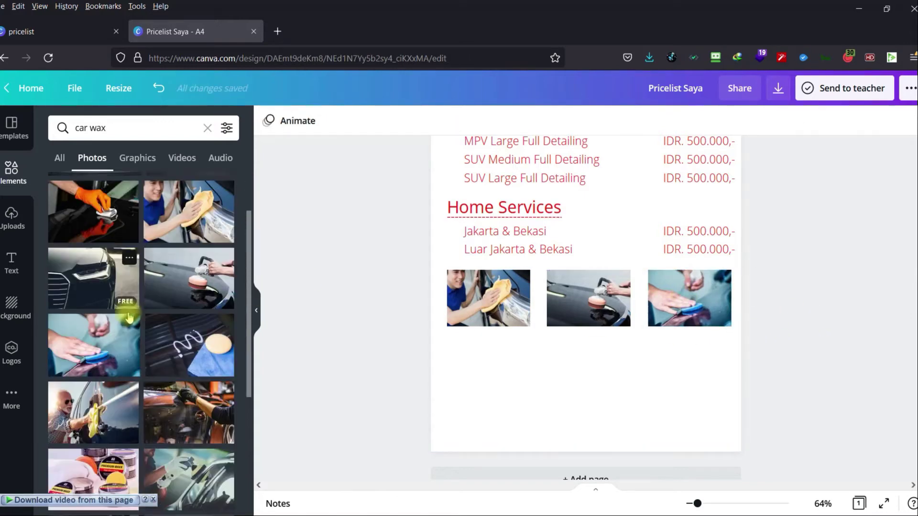
{"action": "scroll", "coordinate": [129, 317], "scroll_direction": "down", "scroll_amount": 4}
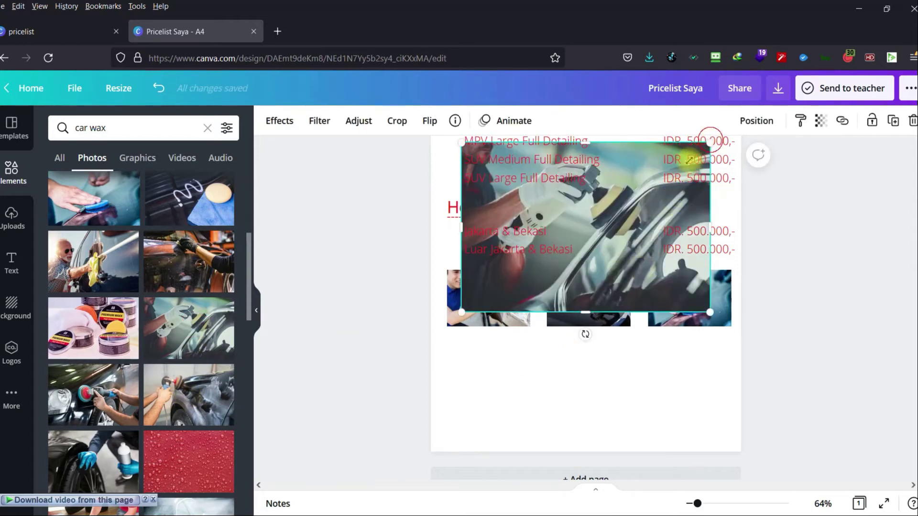
{"action": "left_click_drag", "start_coordinate": [711, 141], "coordinate": [553, 252]}
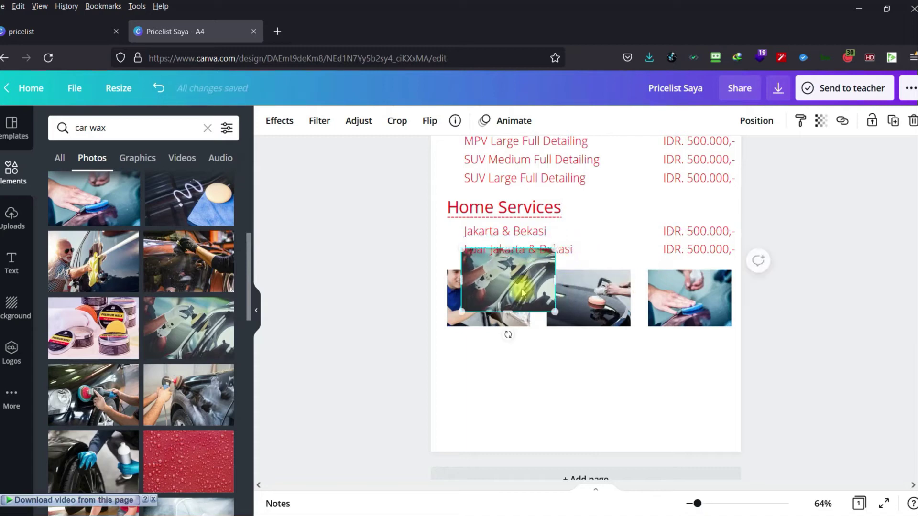
{"action": "left_click_drag", "start_coordinate": [507, 326], "coordinate": [530, 388]}
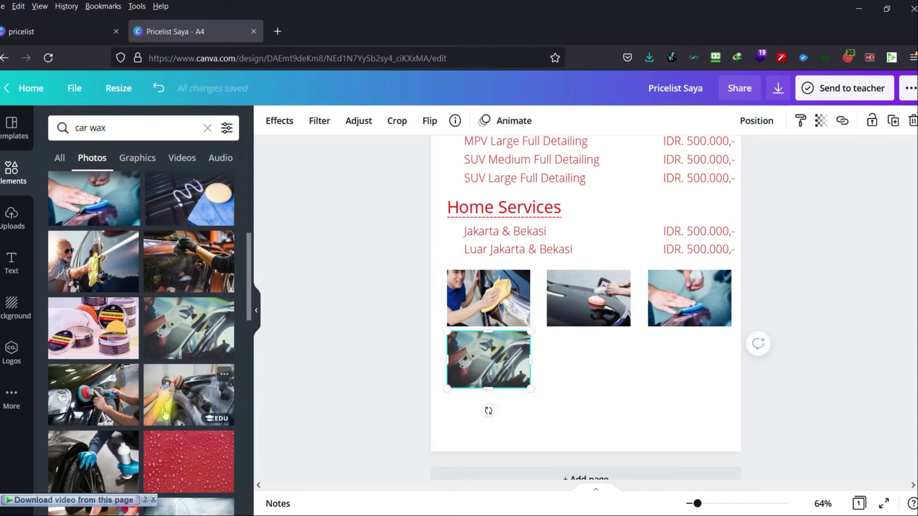
Add the tire-and-blue-glove photo to the second row, discarding a stray polisher photo.
{"action": "left_click", "coordinate": [210, 410]}
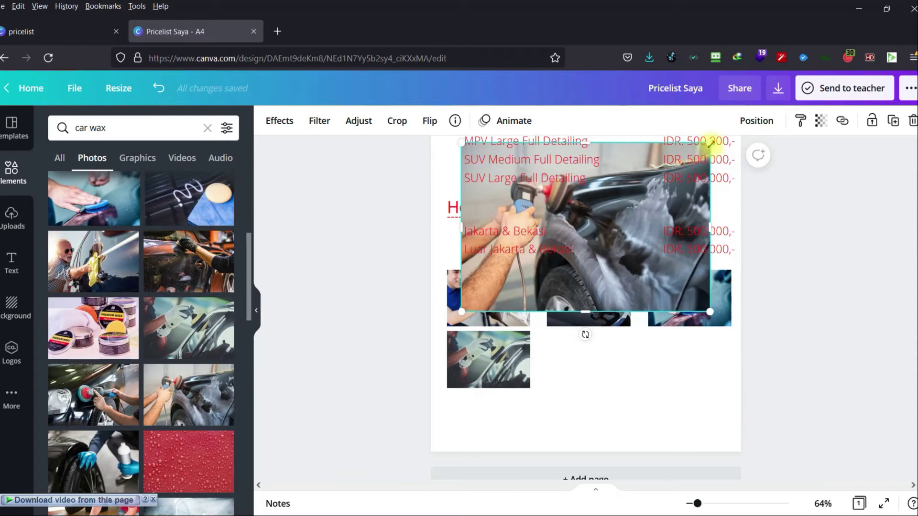
{"action": "key", "text": "Delete"}
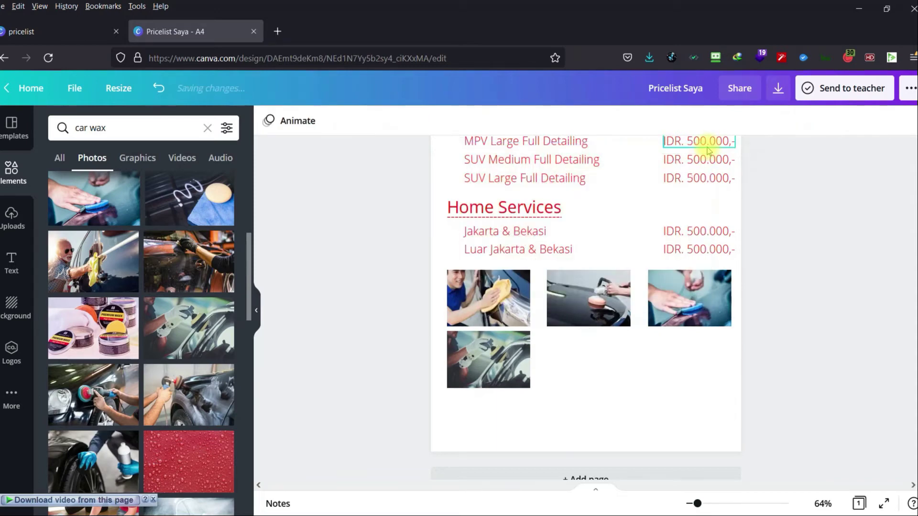
{"action": "left_click", "coordinate": [120, 454]}
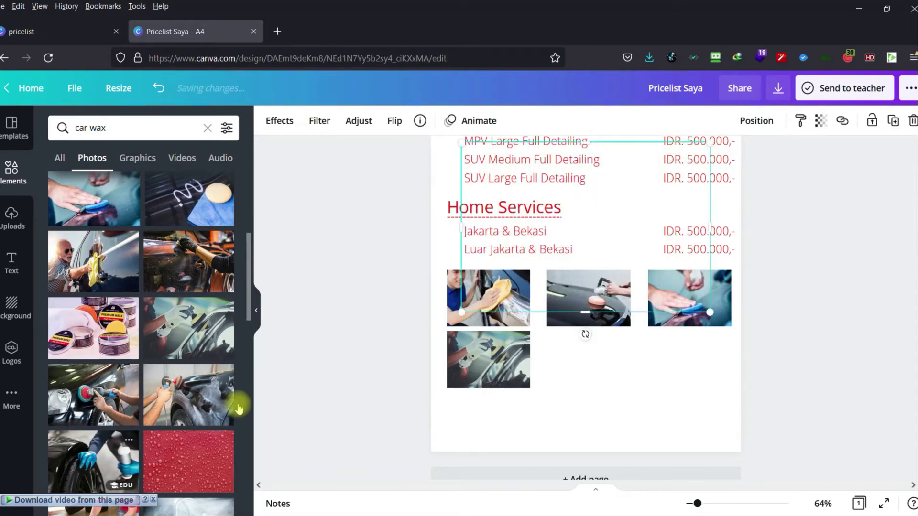
{"action": "left_click_drag", "start_coordinate": [708, 145], "coordinate": [571, 252]}
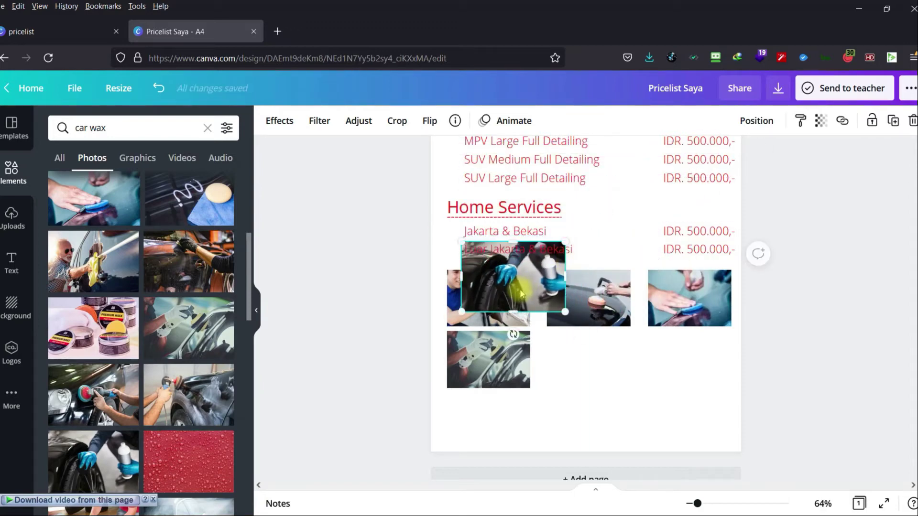
{"action": "left_click_drag", "start_coordinate": [520, 287], "coordinate": [606, 377]}
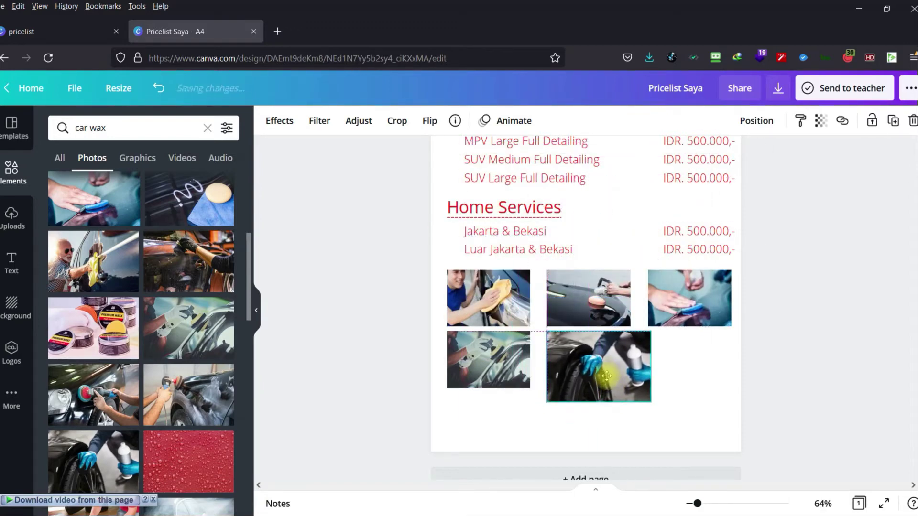
{"action": "left_click_drag", "start_coordinate": [651, 402], "coordinate": [632, 388]}
{"action": "left_click", "coordinate": [786, 368]}
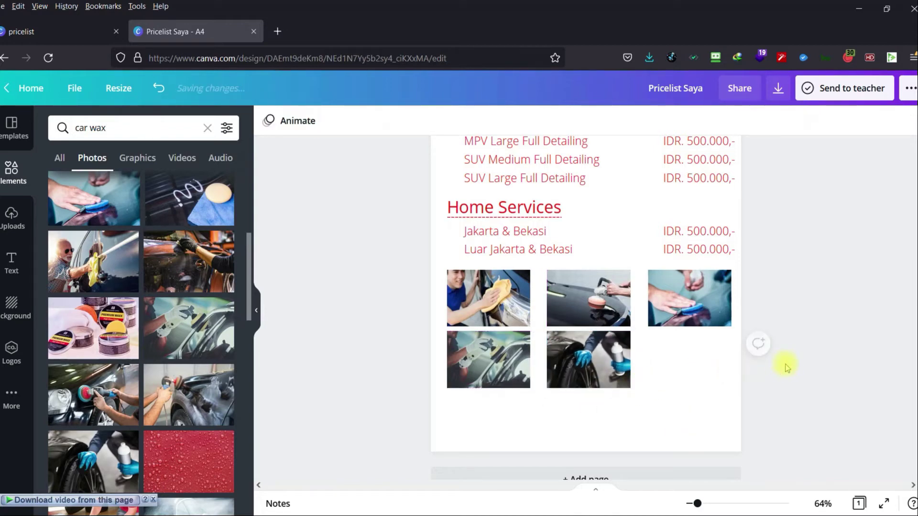
Add the engine-wiping photo and fit it into the last grid slot.
{"action": "scroll", "coordinate": [196, 292], "scroll_direction": "down", "scroll_amount": 3}
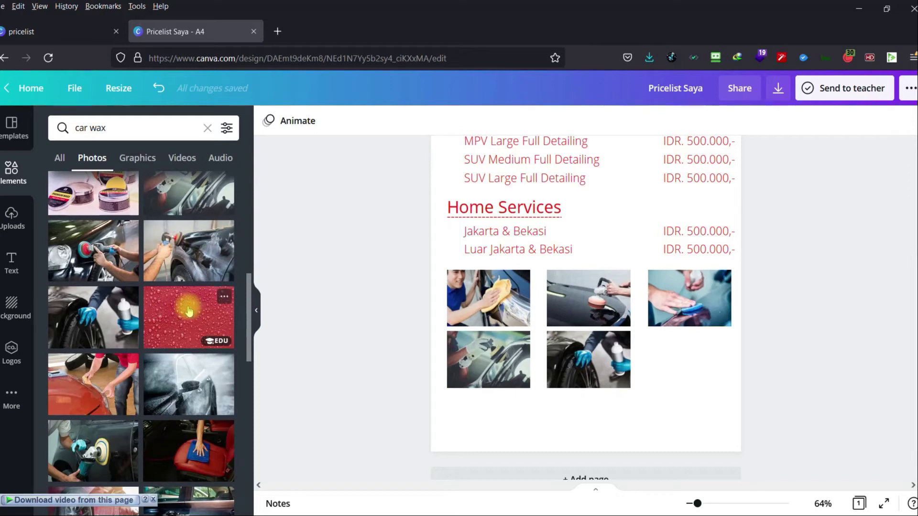
{"action": "scroll", "coordinate": [189, 310], "scroll_direction": "down", "scroll_amount": 3}
{"action": "scroll", "coordinate": [189, 310], "scroll_direction": "down", "scroll_amount": 2}
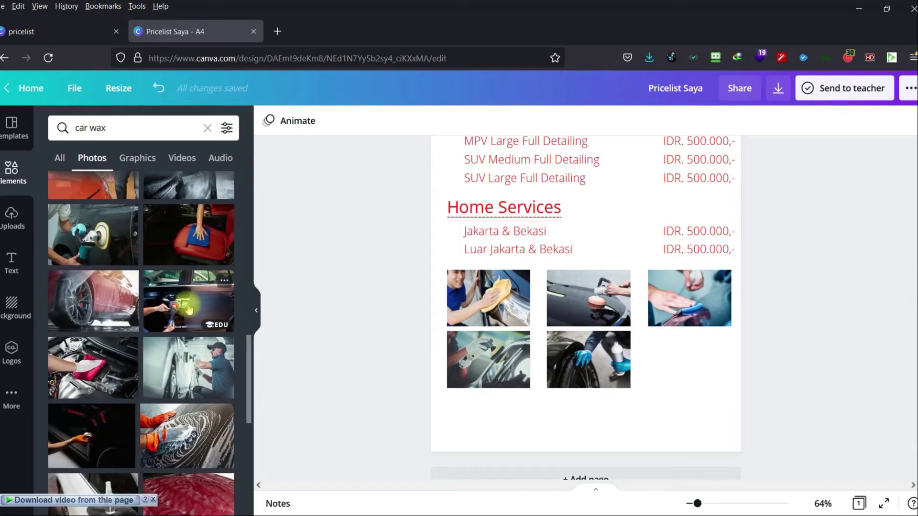
{"action": "scroll", "coordinate": [188, 310], "scroll_direction": "down", "scroll_amount": 2}
{"action": "left_click", "coordinate": [90, 294]}
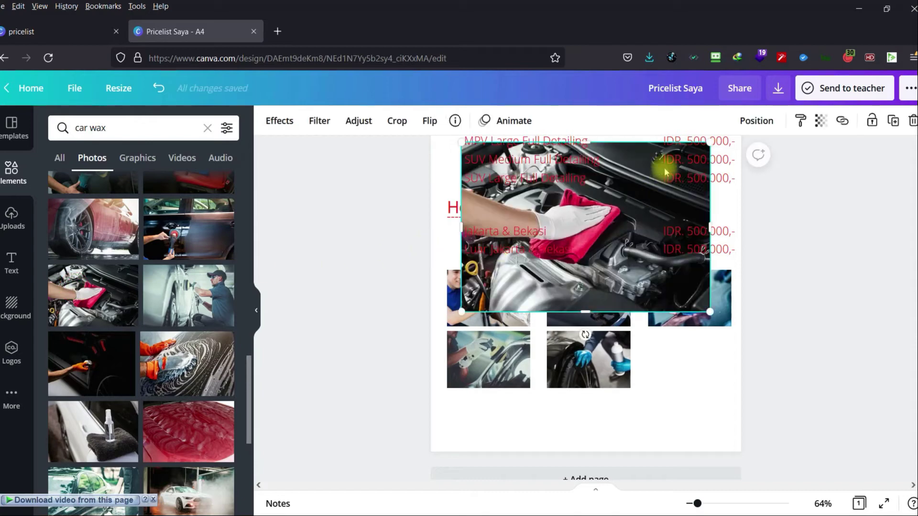
{"action": "left_click_drag", "start_coordinate": [710, 143], "coordinate": [567, 256]}
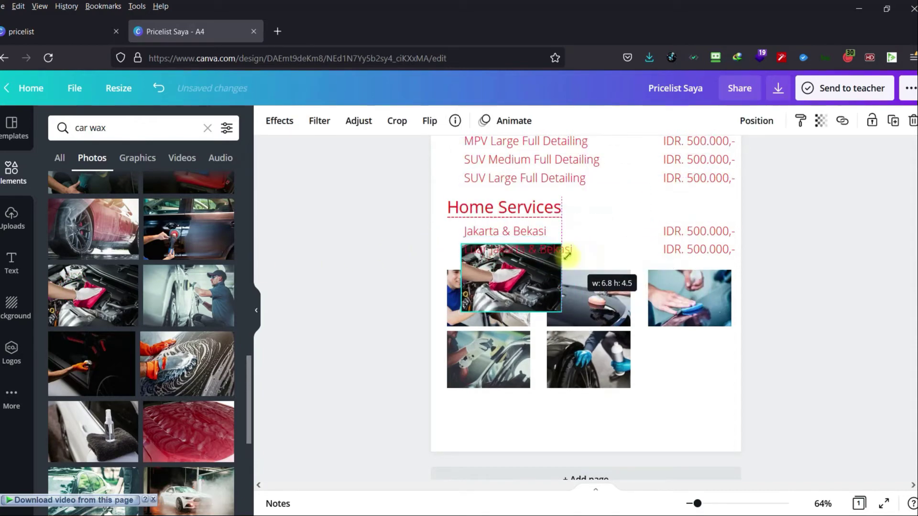
{"action": "left_click_drag", "start_coordinate": [523, 290], "coordinate": [709, 375]}
{"action": "left_click_drag", "start_coordinate": [746, 401], "coordinate": [728, 387]}
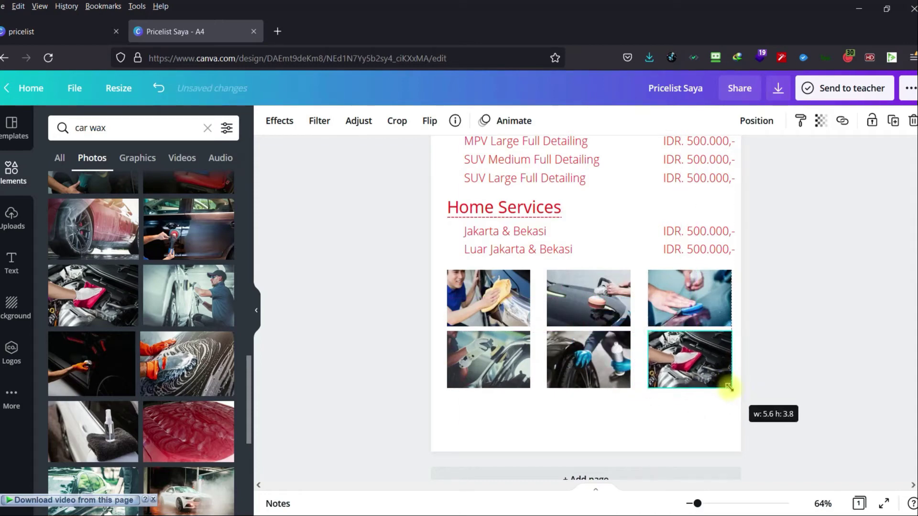
{"action": "left_click", "coordinate": [822, 355]}
{"action": "scroll", "coordinate": [87, 385], "scroll_direction": "down", "scroll_amount": 5}
{"action": "scroll", "coordinate": [86, 384], "scroll_direction": "down", "scroll_amount": 3}
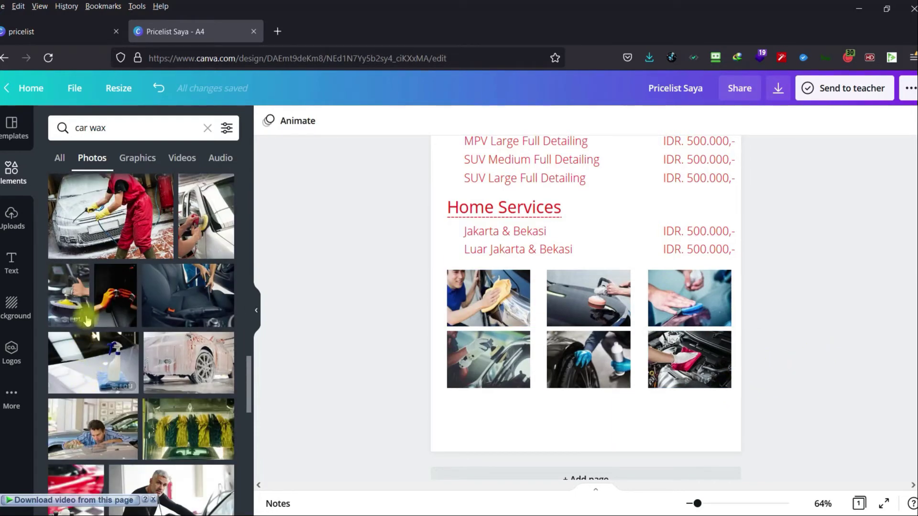
Place the car-seat interior photo into the bottom-left spot of the photo grid.
{"action": "left_click", "coordinate": [223, 276]}
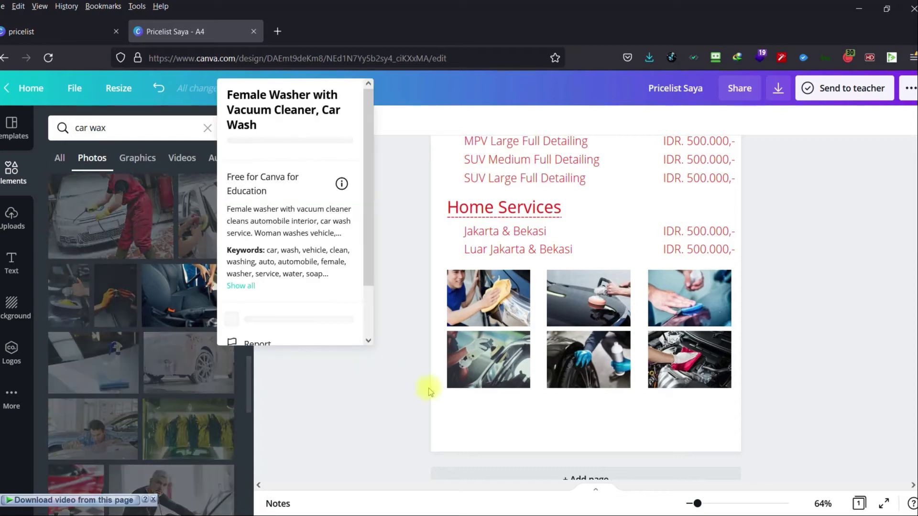
{"action": "left_click", "coordinate": [360, 372]}
{"action": "left_click", "coordinate": [195, 302]}
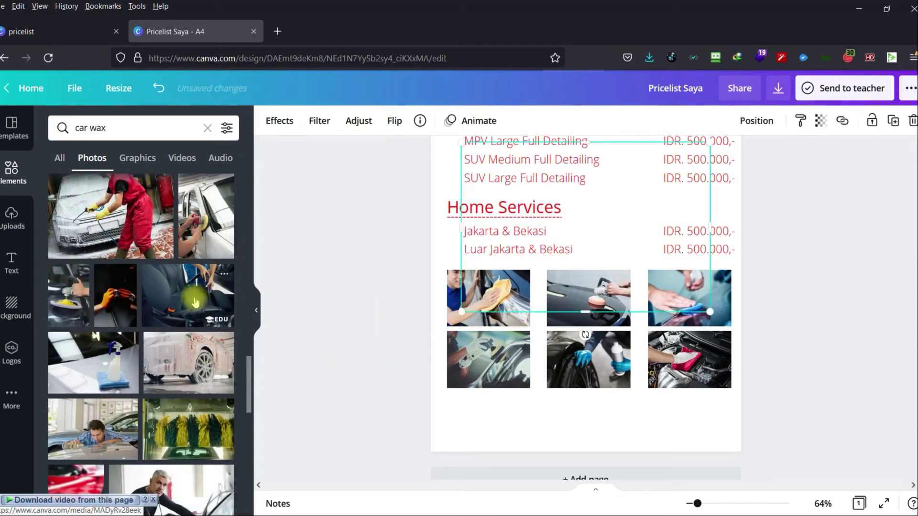
{"action": "left_click_drag", "start_coordinate": [615, 246], "coordinate": [596, 229]}
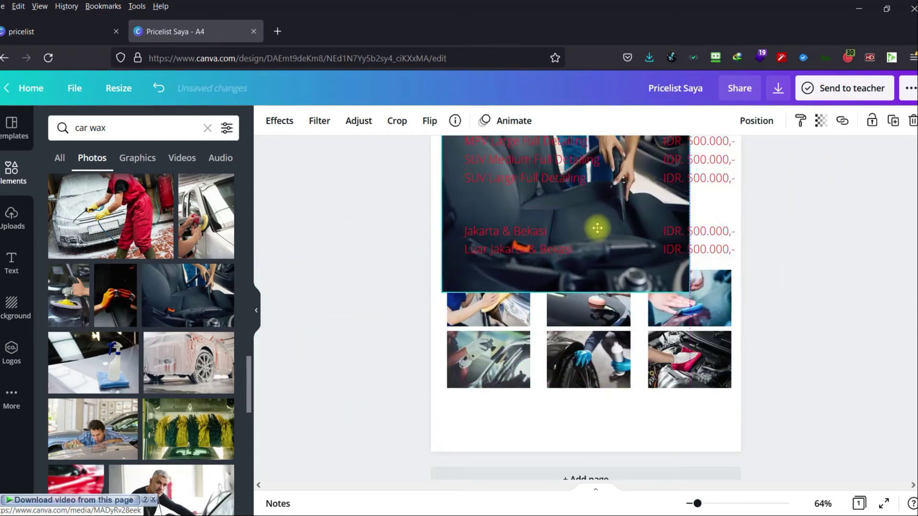
{"action": "left_click", "coordinate": [494, 364]}
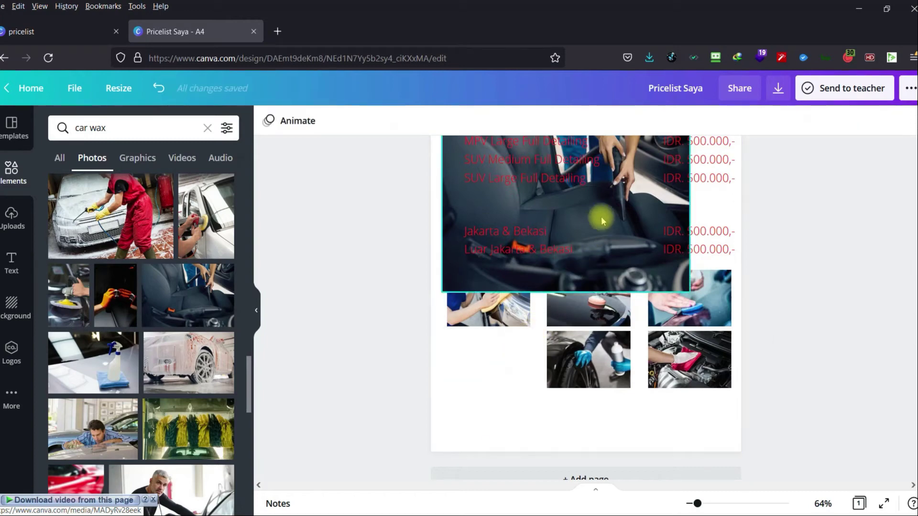
{"action": "left_click_drag", "start_coordinate": [603, 213], "coordinate": [523, 366]}
{"action": "scroll", "coordinate": [622, 397], "scroll_direction": "down", "scroll_amount": 1}
{"action": "left_click", "coordinate": [767, 337]}
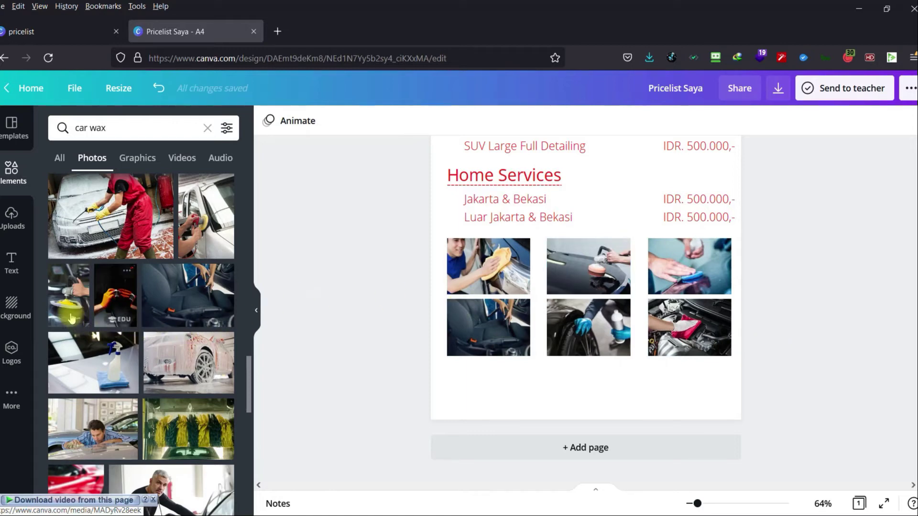
Look at the Text options, then return to Elements and clear the car wax search.
{"action": "left_click", "coordinate": [14, 268]}
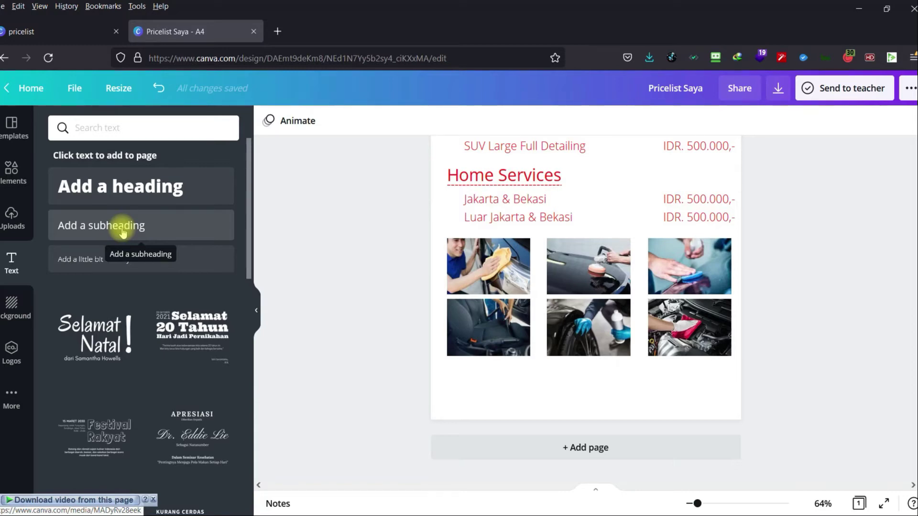
{"action": "left_click", "coordinate": [12, 172]}
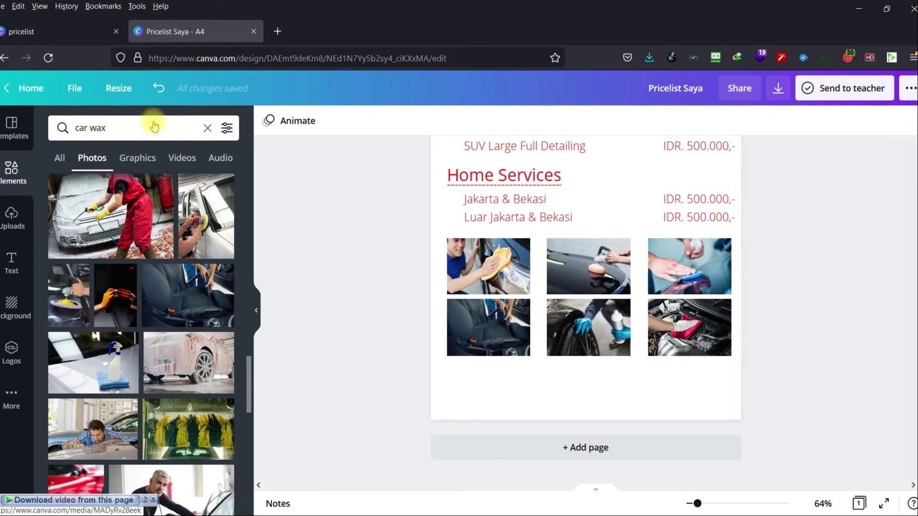
{"action": "key", "text": "ctrl+a"}
{"action": "key", "text": "BackSpace"}
Search the graphics for social media icons and add the blue Facebook icon to the page.
{"action": "type", "text": "soc"}
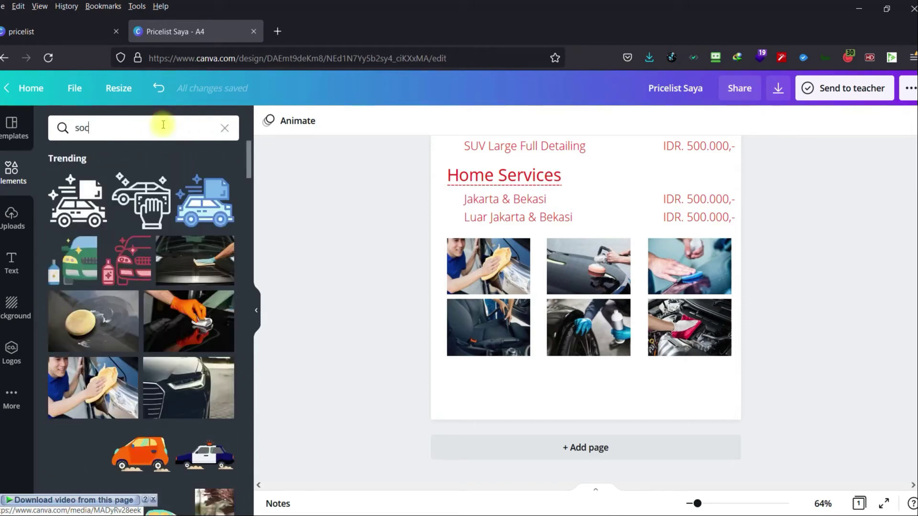
{"action": "type", "text": "ial mdia icon"}
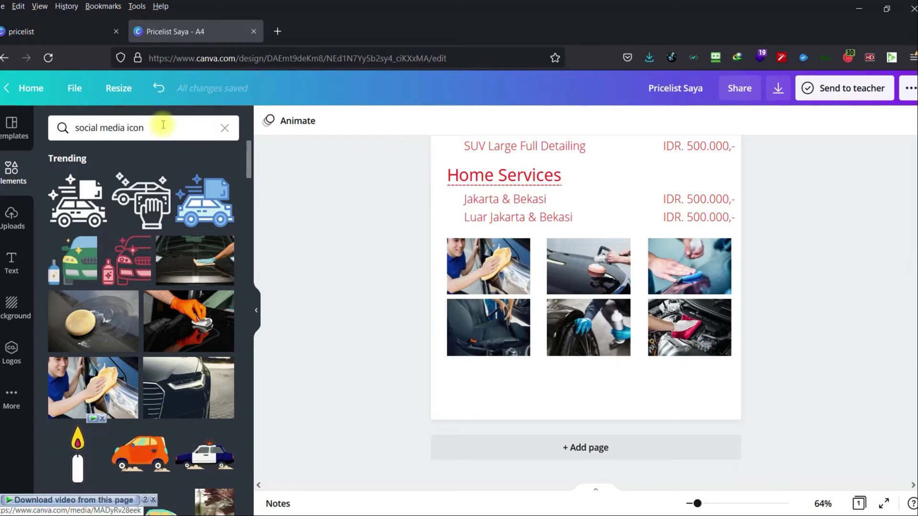
{"action": "key", "text": "Return"}
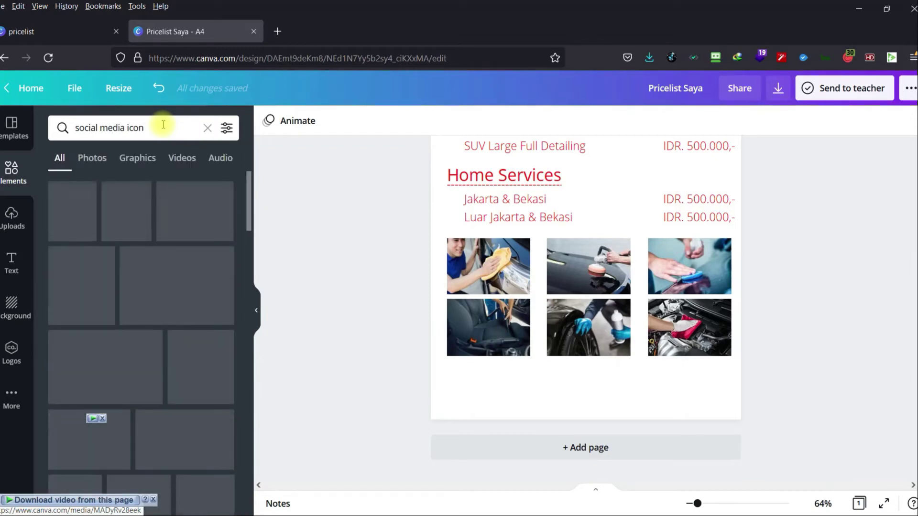
{"action": "left_click", "coordinate": [145, 158]}
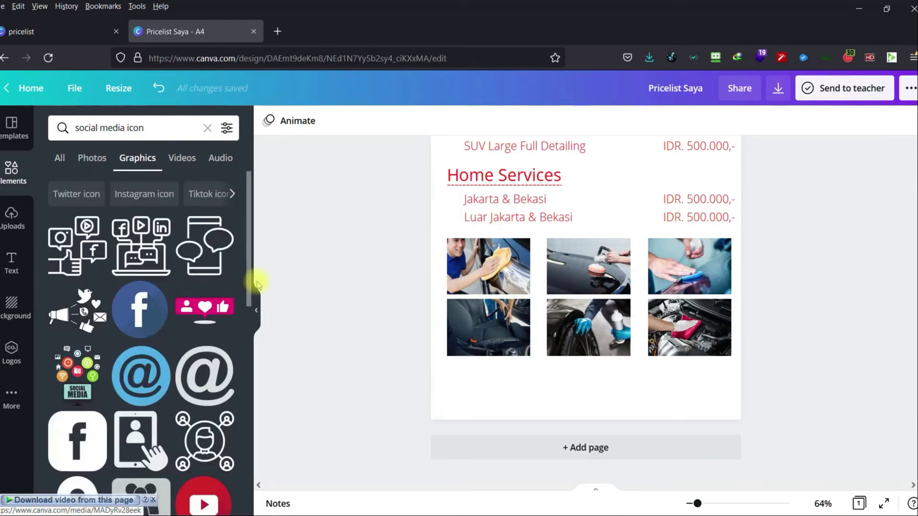
{"action": "left_click", "coordinate": [149, 323]}
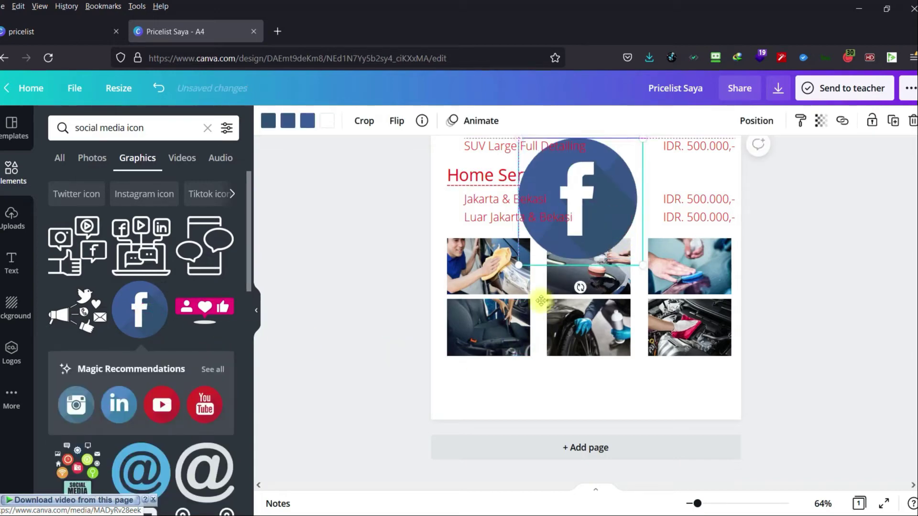
Shrink the Facebook icon and place it just below the photo grid's lower-left corner.
{"action": "left_click_drag", "start_coordinate": [541, 300], "coordinate": [523, 324]}
{"action": "left_click_drag", "start_coordinate": [545, 244], "coordinate": [456, 378]}
{"action": "left_click_drag", "start_coordinate": [697, 502], "coordinate": [701, 503]}
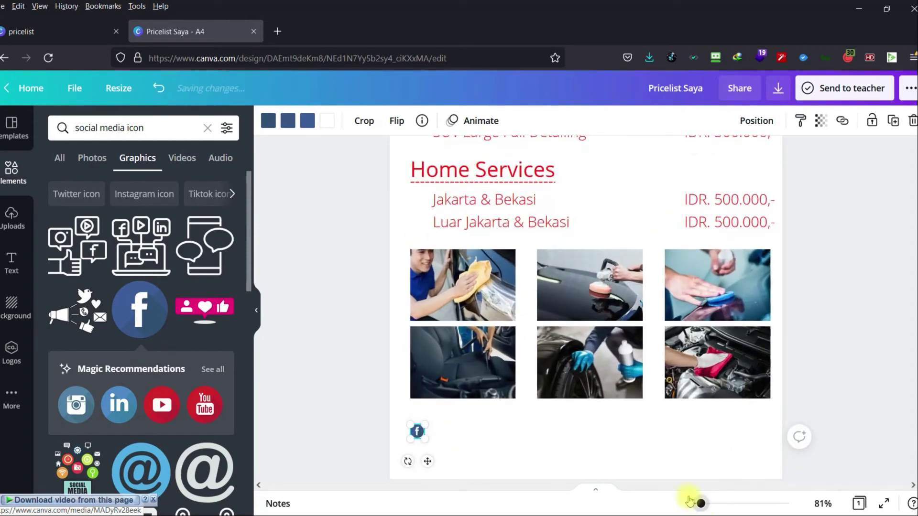
{"action": "left_click", "coordinate": [356, 390]}
{"action": "left_click_drag", "start_coordinate": [420, 434], "coordinate": [418, 418]}
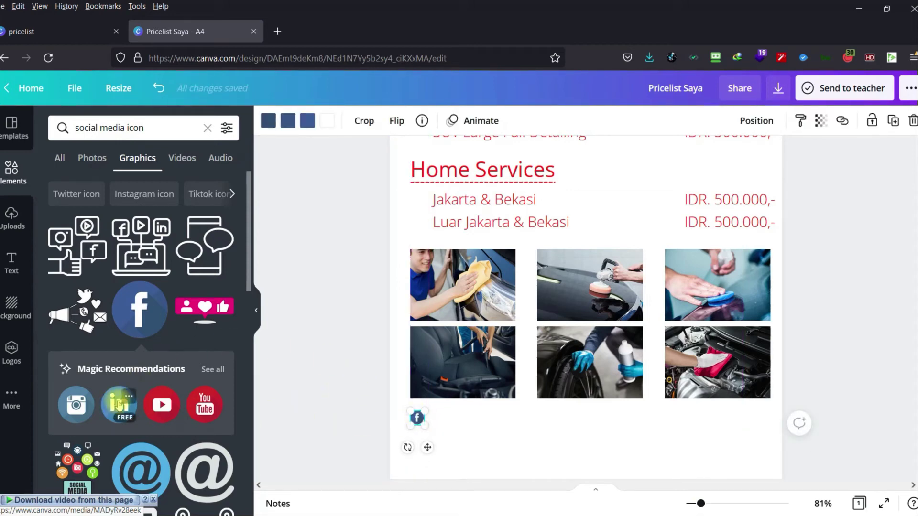
Add an Instagram icon, shrink it and set it beneath the Facebook icon.
{"action": "left_click", "coordinate": [76, 405]}
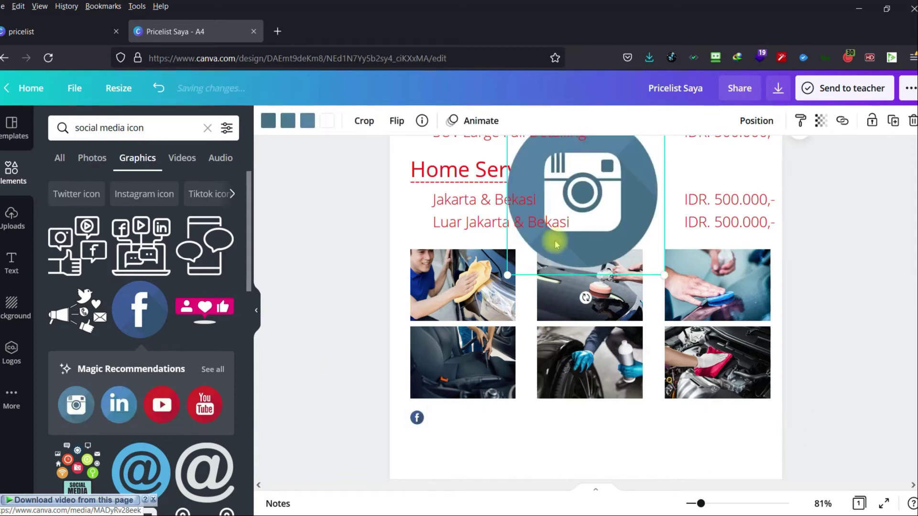
{"action": "left_click_drag", "start_coordinate": [604, 202], "coordinate": [554, 345]}
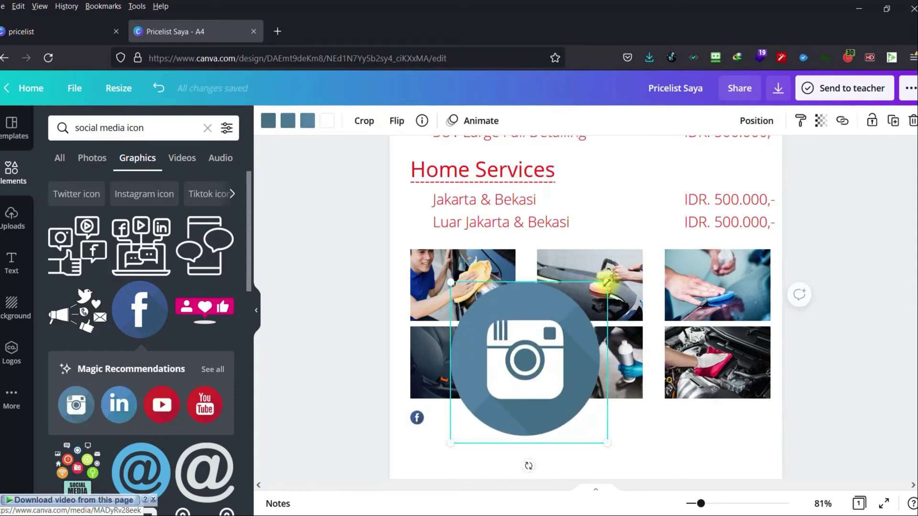
{"action": "left_click_drag", "start_coordinate": [607, 282], "coordinate": [417, 439]}
{"action": "left_click", "coordinate": [356, 420]}
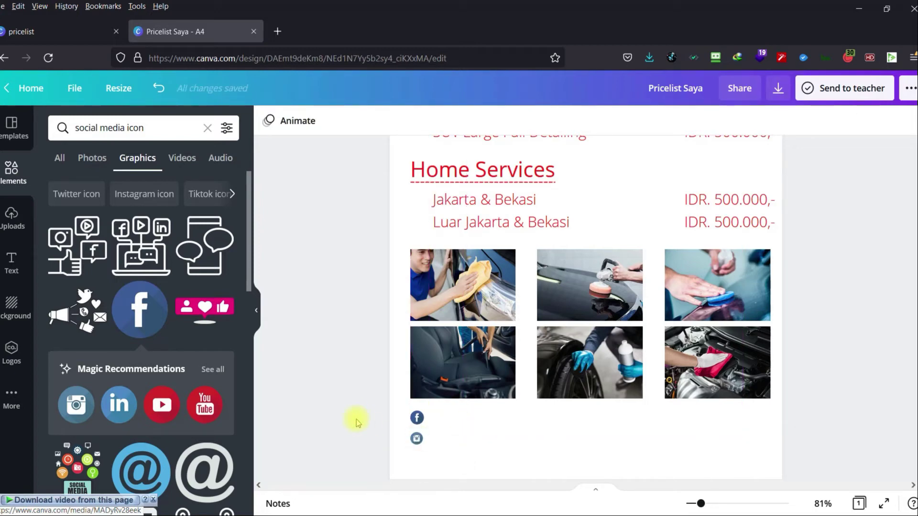
Add a YouTube icon, shrink it and stack it below Instagram.
{"action": "left_click", "coordinate": [207, 409]}
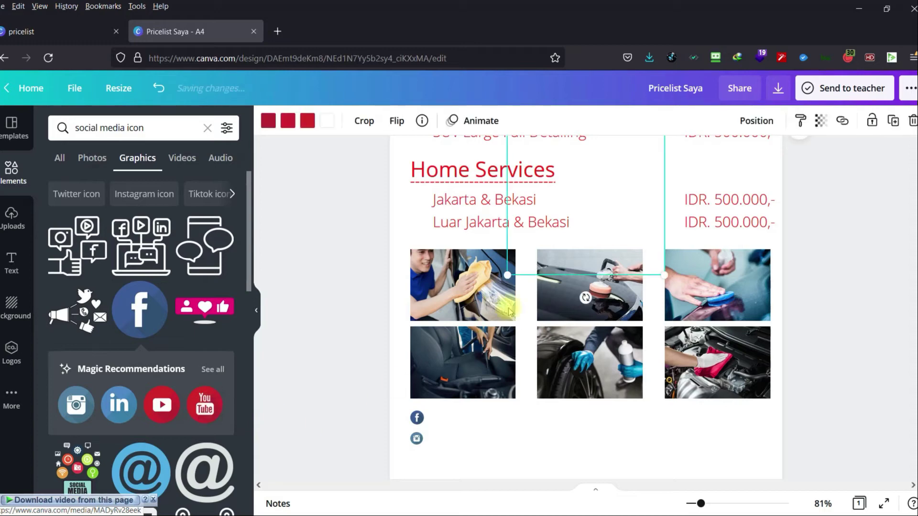
{"action": "left_click_drag", "start_coordinate": [631, 217], "coordinate": [599, 357]}
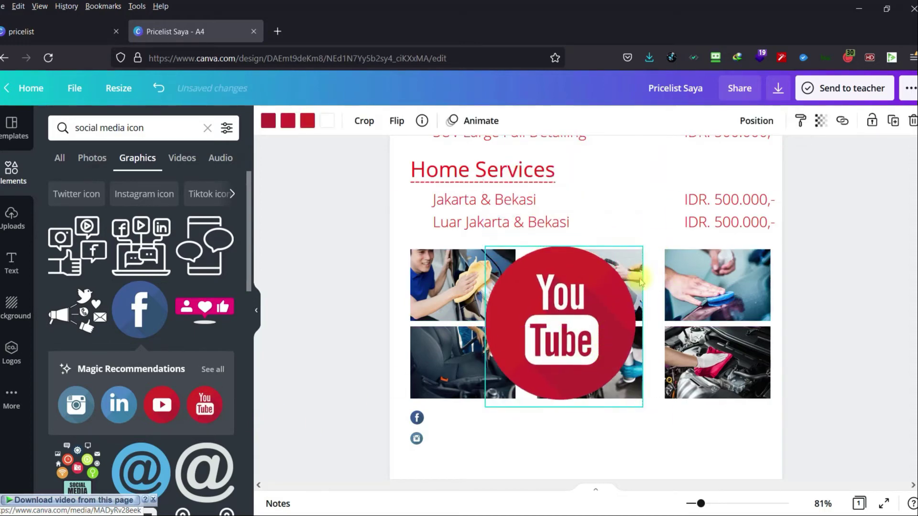
{"action": "left_click_drag", "start_coordinate": [641, 241], "coordinate": [416, 465]}
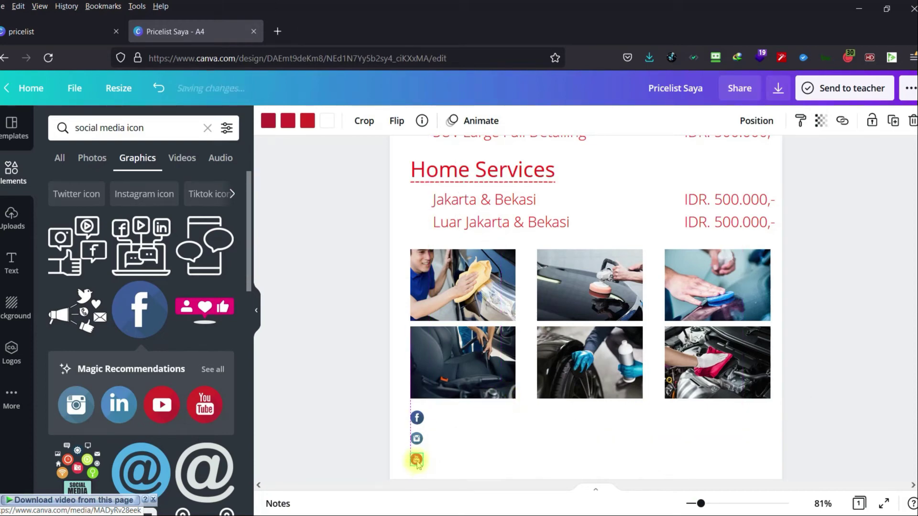
{"action": "left_click", "coordinate": [378, 415]}
{"action": "scroll", "coordinate": [150, 400], "scroll_direction": "down", "scroll_amount": 5}
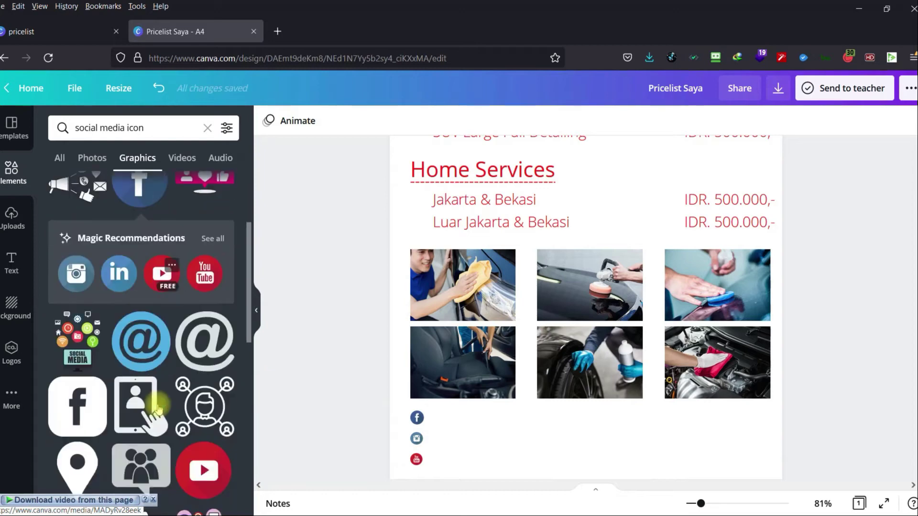
Add a LINE icon, shrink it and place it under the middle of the photo grid.
{"action": "scroll", "coordinate": [158, 409], "scroll_direction": "down", "scroll_amount": 3}
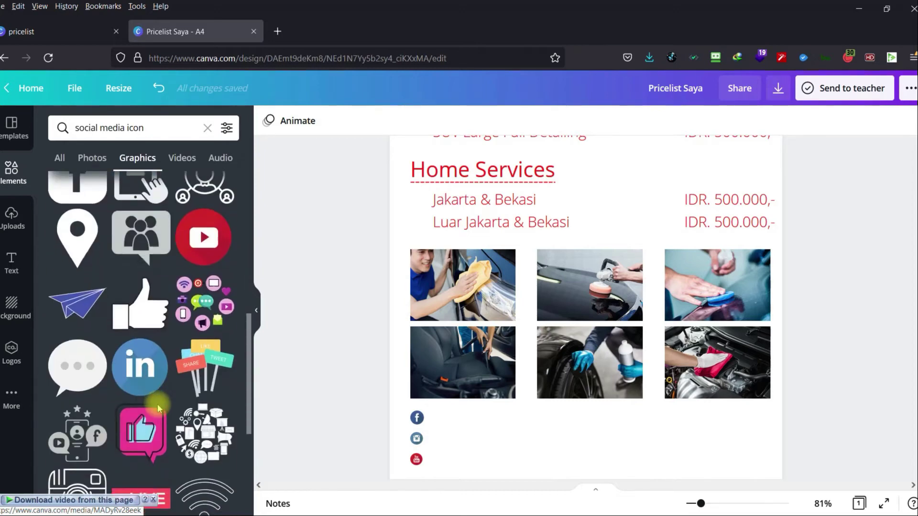
{"action": "scroll", "coordinate": [158, 408], "scroll_direction": "down", "scroll_amount": 3}
{"action": "scroll", "coordinate": [159, 409], "scroll_direction": "down", "scroll_amount": 5}
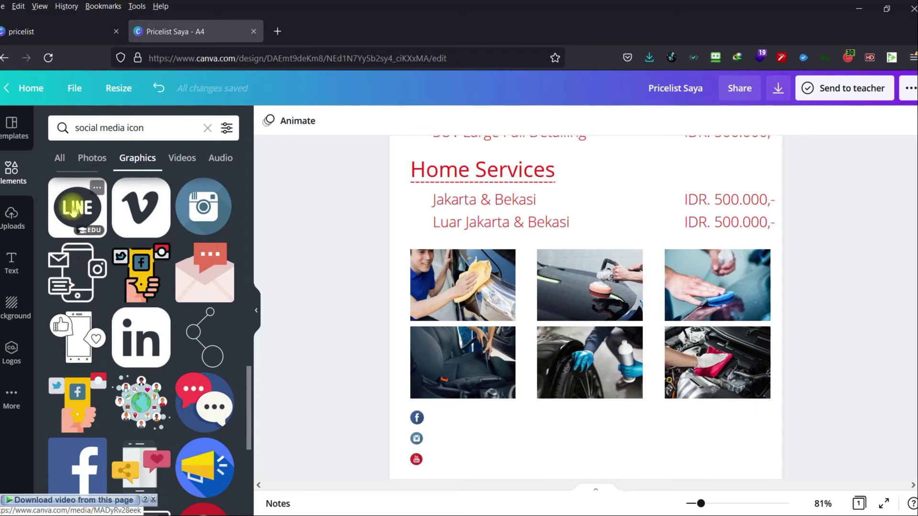
{"action": "left_click", "coordinate": [73, 212]}
{"action": "left_click_drag", "start_coordinate": [636, 177], "coordinate": [640, 245]}
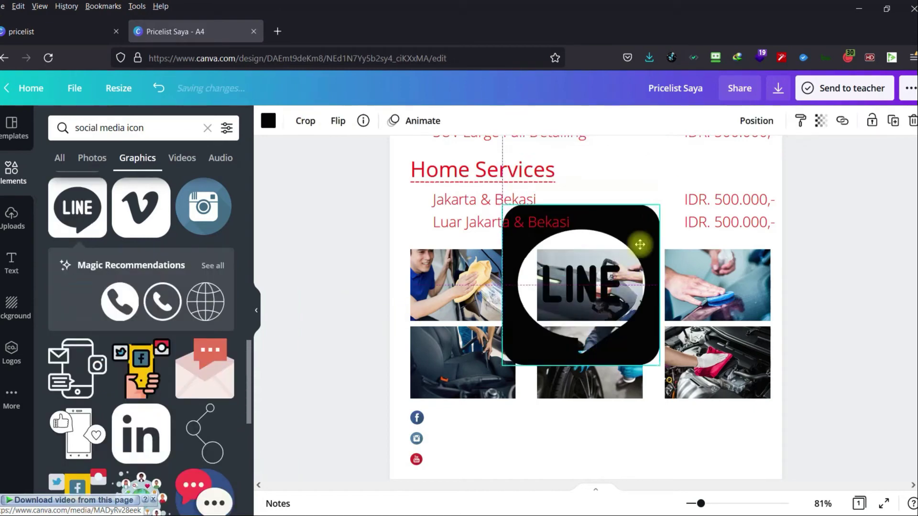
{"action": "left_click_drag", "start_coordinate": [659, 207], "coordinate": [544, 418]}
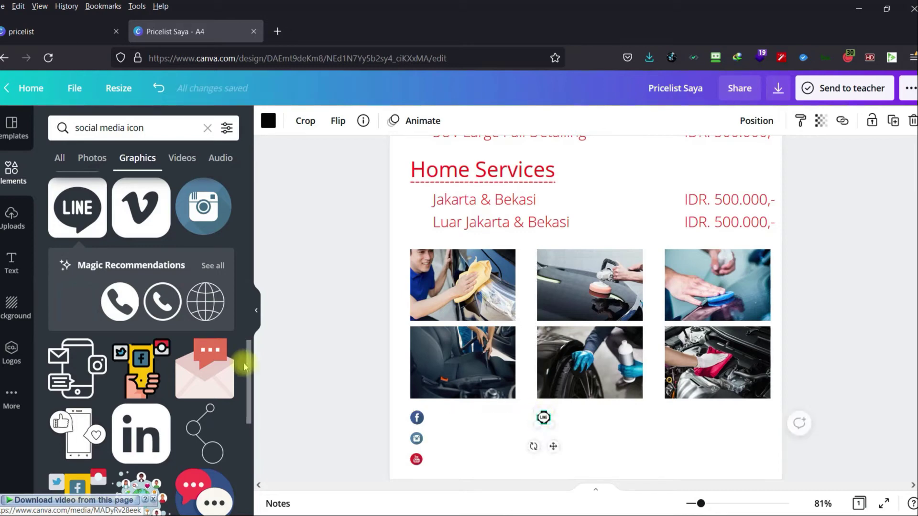
{"action": "left_click", "coordinate": [299, 377]}
Add a WhatsApp icon, shrink it and position it under the LINE icon.
{"action": "scroll", "coordinate": [186, 406], "scroll_direction": "down", "scroll_amount": 7}
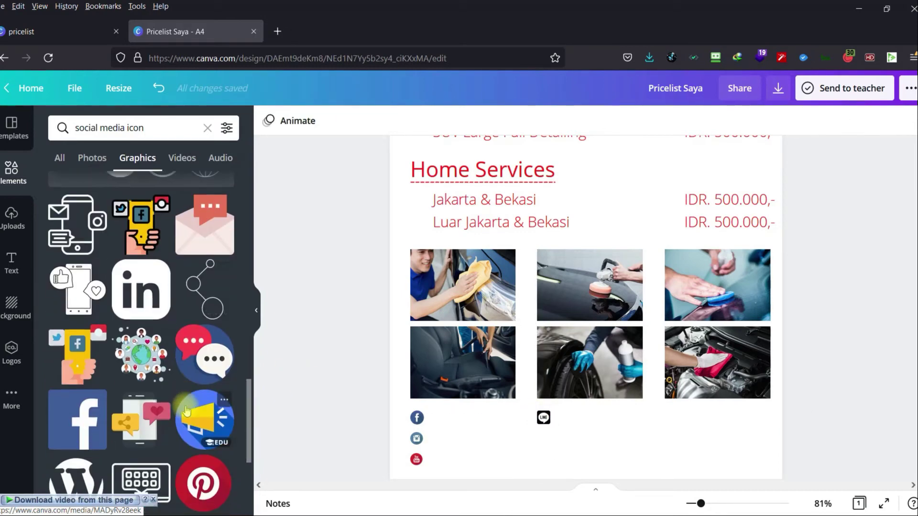
{"action": "scroll", "coordinate": [185, 406], "scroll_direction": "down", "scroll_amount": 5}
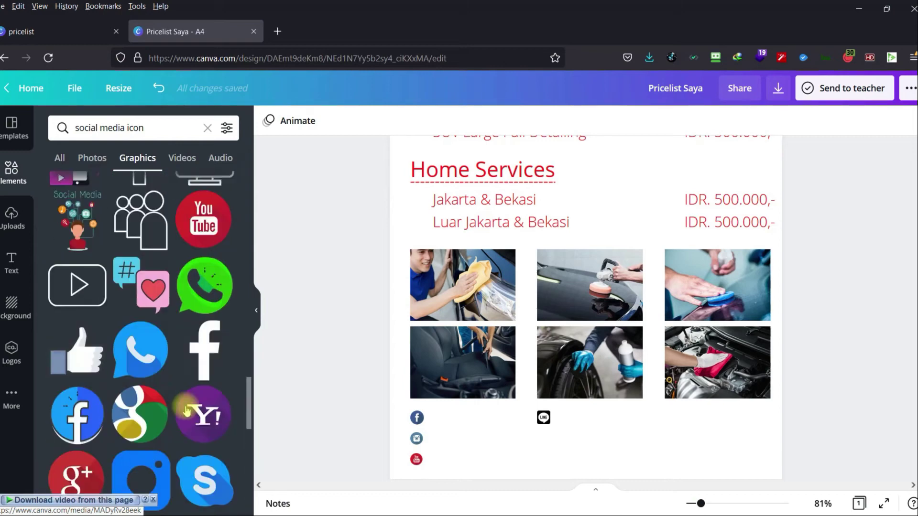
{"action": "left_click", "coordinate": [205, 301]}
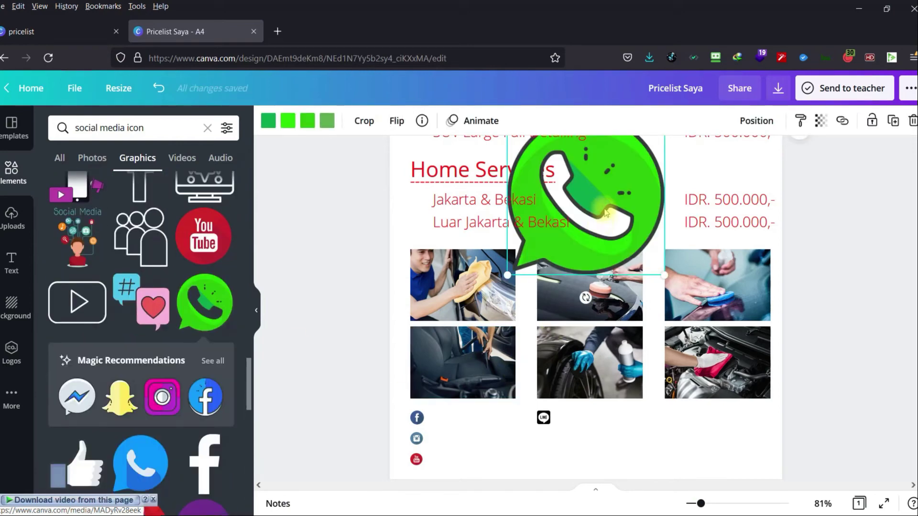
{"action": "left_click_drag", "start_coordinate": [574, 338], "coordinate": [555, 430]}
{"action": "left_click_drag", "start_coordinate": [635, 243], "coordinate": [544, 437]}
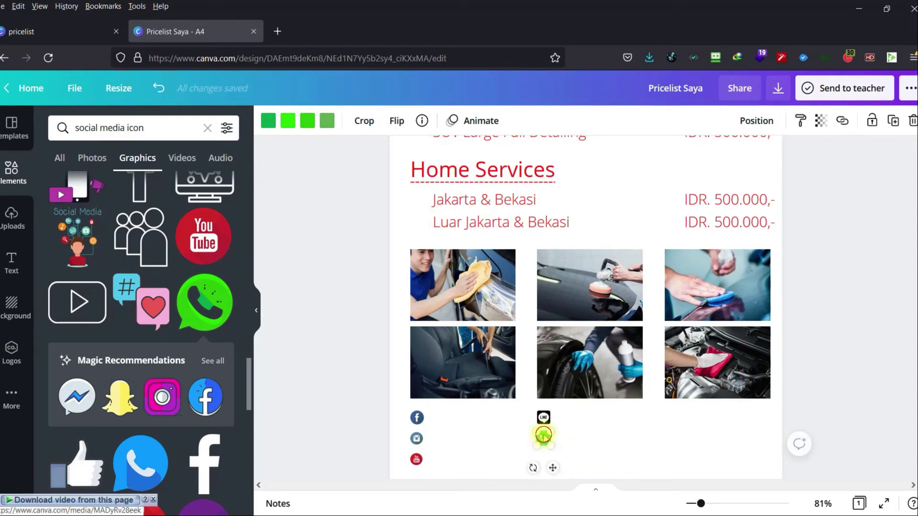
{"action": "left_click_drag", "start_coordinate": [545, 436], "coordinate": [544, 437]}
{"action": "left_click", "coordinate": [605, 439]}
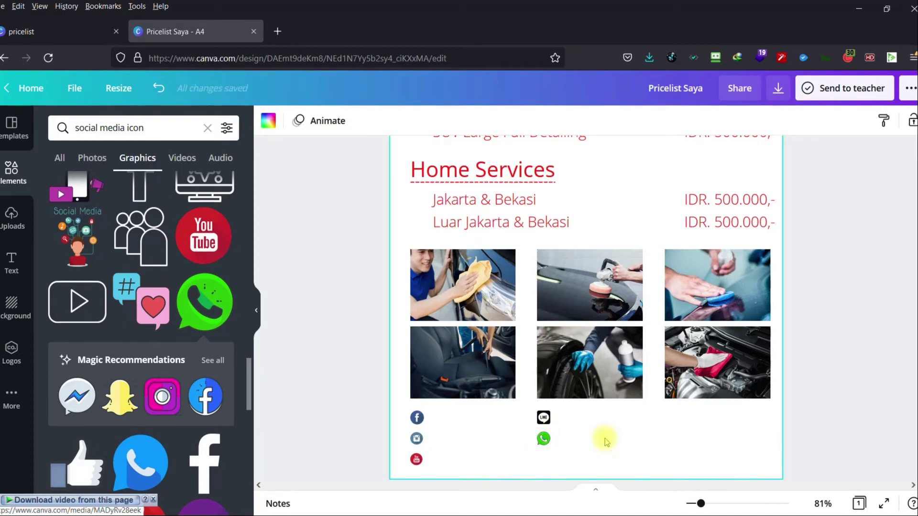
{"action": "left_click", "coordinate": [303, 336]}
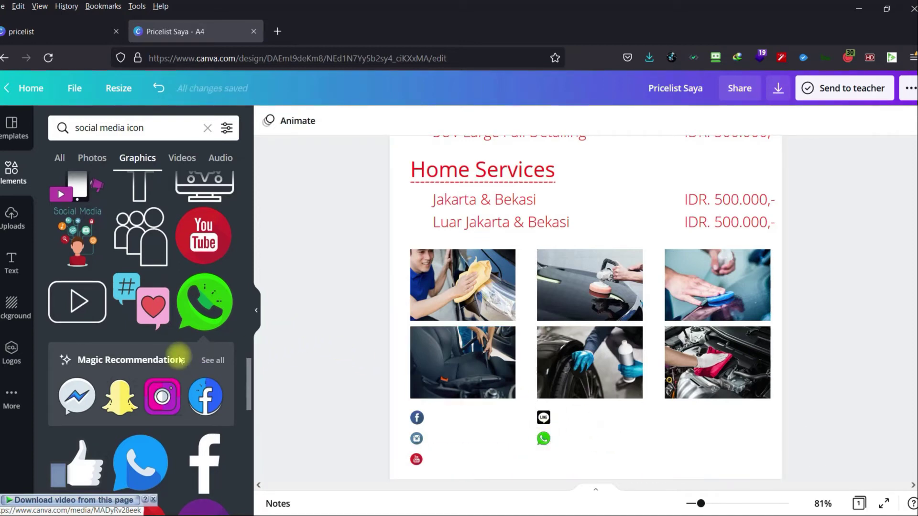
Place a purple Viber icon below WhatsApp, then select the seat photo with its left icons.
{"action": "scroll", "coordinate": [179, 359], "scroll_direction": "down", "scroll_amount": 5}
{"action": "scroll", "coordinate": [179, 361], "scroll_direction": "down", "scroll_amount": 3}
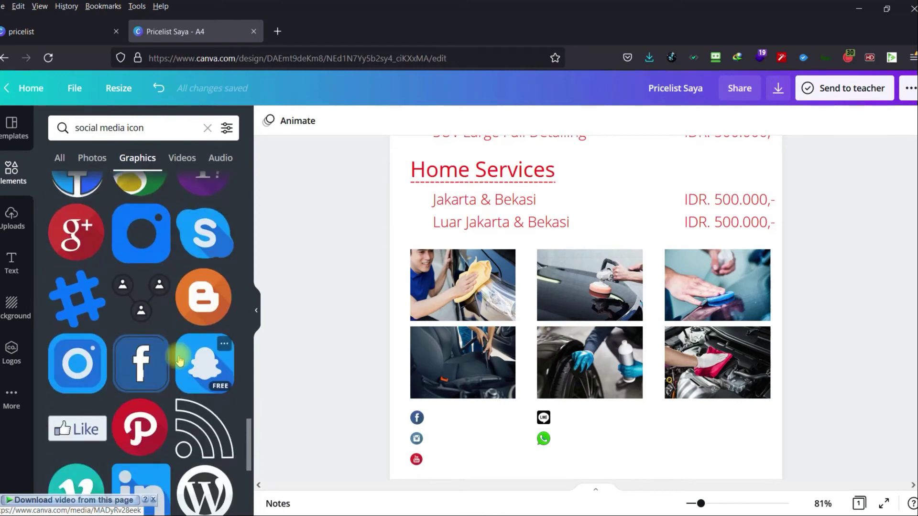
{"action": "scroll", "coordinate": [179, 359], "scroll_direction": "down", "scroll_amount": 6}
{"action": "scroll", "coordinate": [178, 356], "scroll_direction": "down", "scroll_amount": 6}
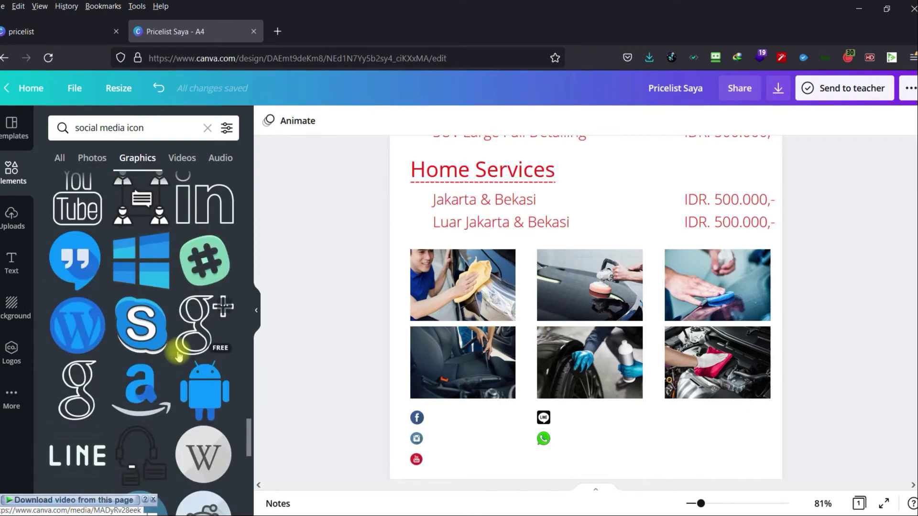
{"action": "scroll", "coordinate": [178, 356], "scroll_direction": "up", "scroll_amount": 3}
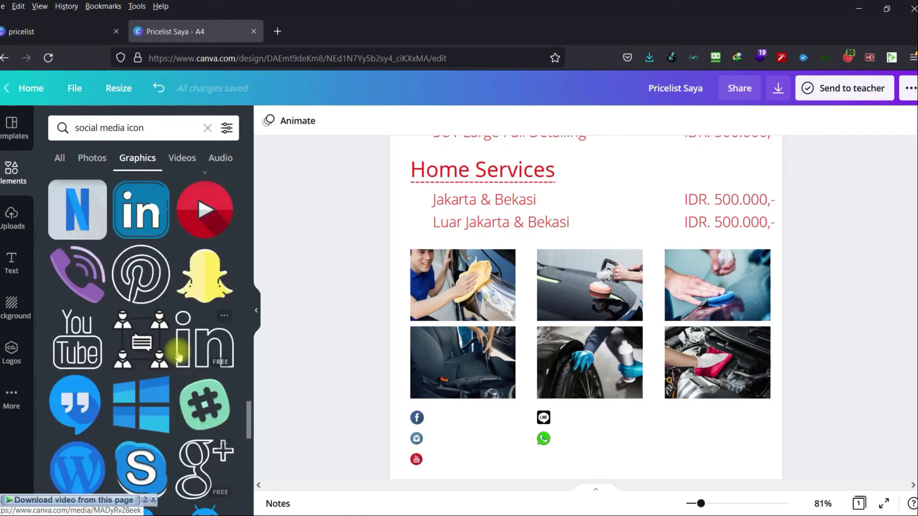
{"action": "left_click", "coordinate": [89, 282]}
{"action": "left_click_drag", "start_coordinate": [659, 127], "coordinate": [545, 460]}
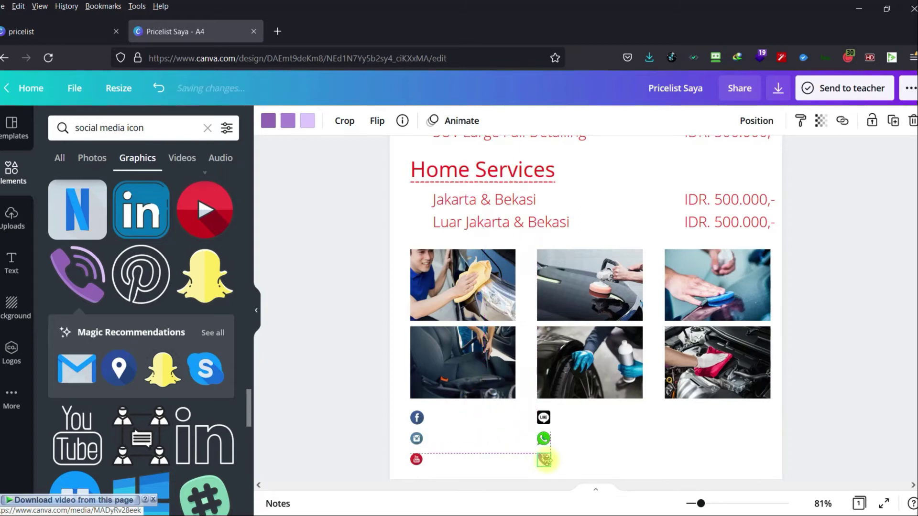
{"action": "left_click", "coordinate": [606, 471]}
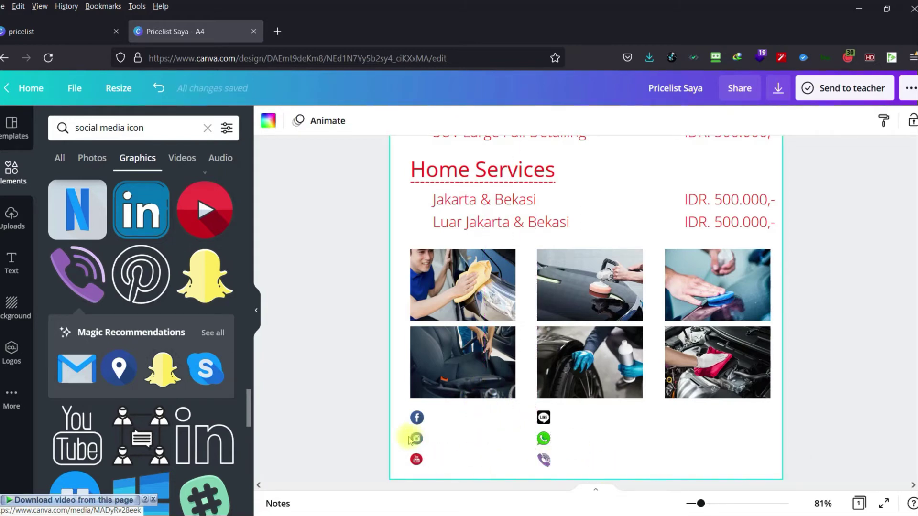
{"action": "left_click_drag", "start_coordinate": [366, 399], "coordinate": [445, 472]}
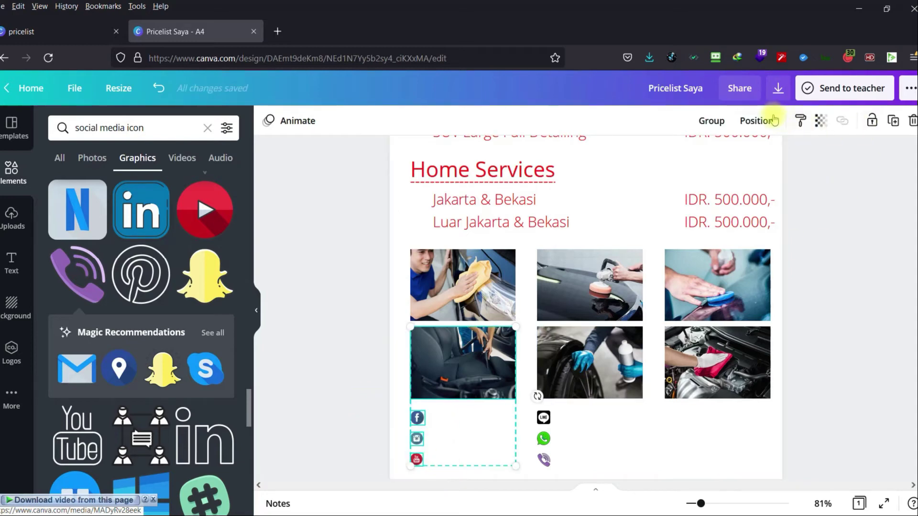
Group the seat photo with Facebook, Instagram and YouTube, and group LINE, WhatsApp and Viber.
{"action": "left_click", "coordinate": [711, 120]}
{"action": "left_click", "coordinate": [881, 402]}
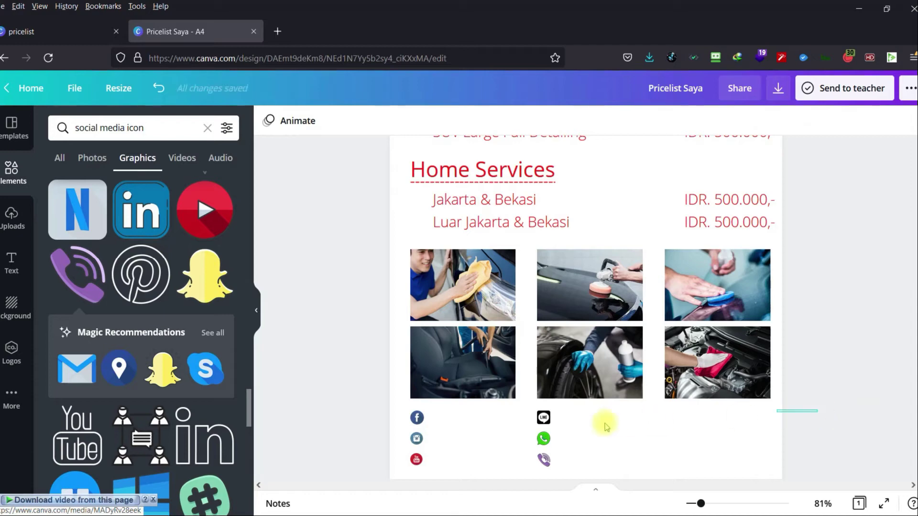
{"action": "left_click_drag", "start_coordinate": [605, 425], "coordinate": [519, 466]}
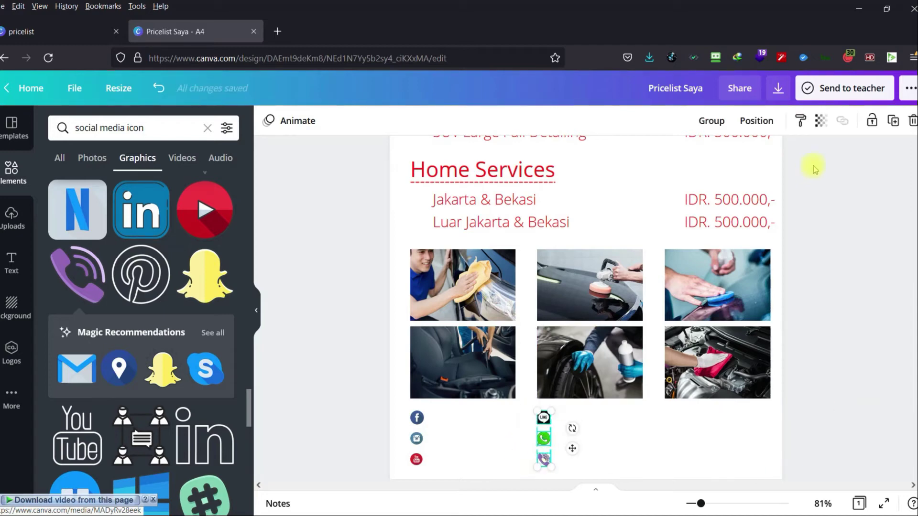
{"action": "left_click", "coordinate": [711, 120]}
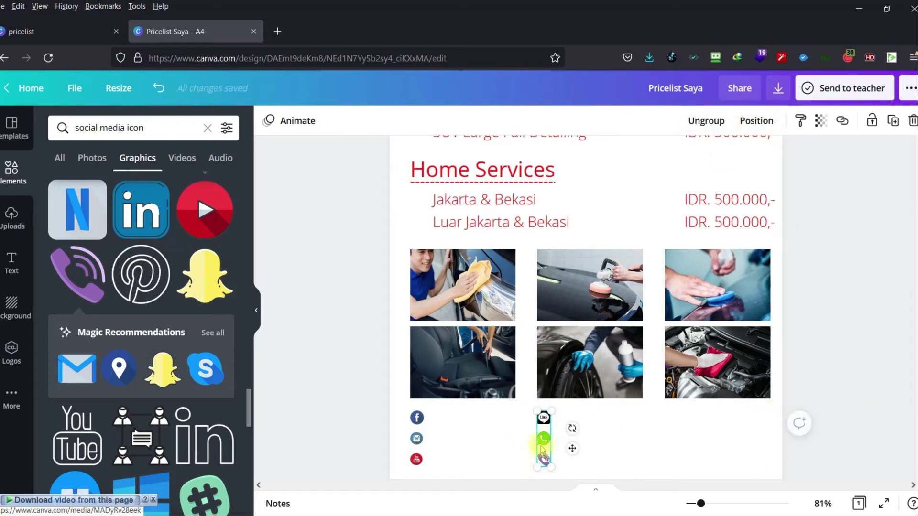
{"action": "mouse_move", "coordinate": [544, 449]}
{"action": "left_mouse_down"}
{"action": "mouse_move", "coordinate": [591, 436]}
{"action": "mouse_move", "coordinate": [543, 438]}
{"action": "left_mouse_up"}
{"action": "left_click", "coordinate": [480, 441]}
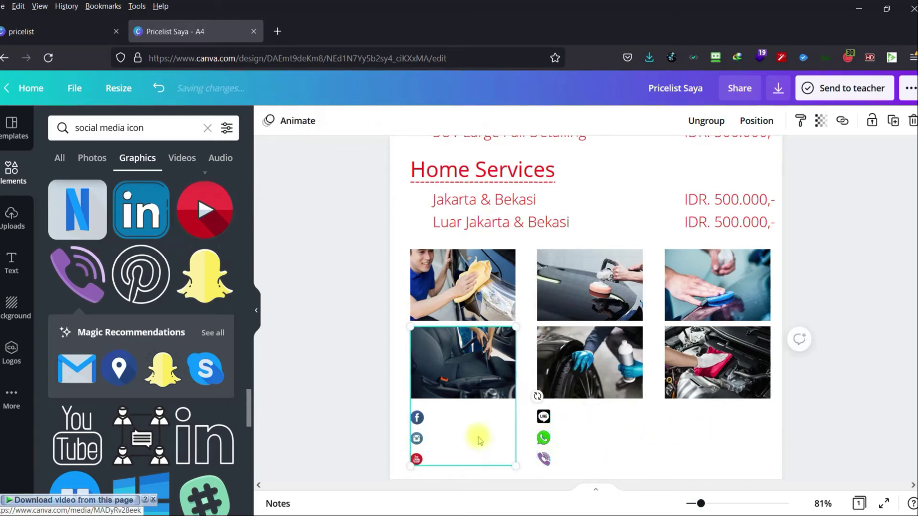
{"action": "left_click", "coordinate": [343, 414]}
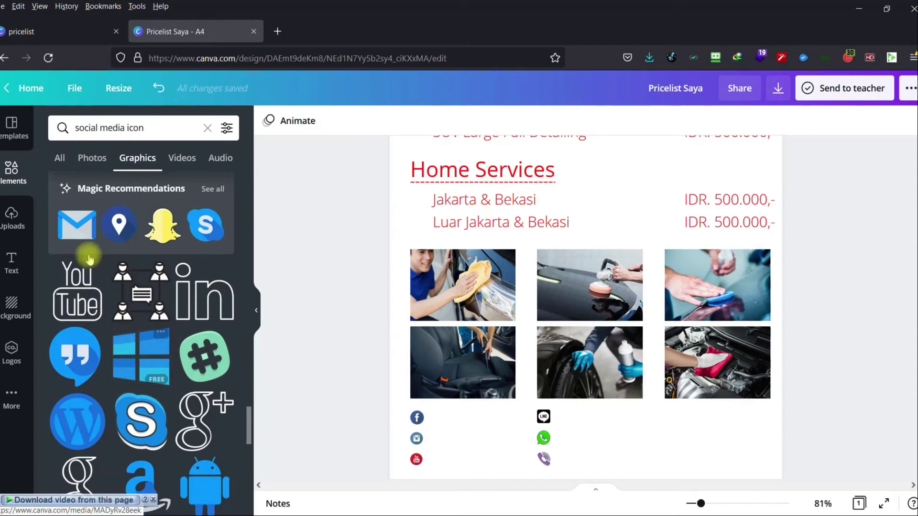
Add a Gmail icon to the page and shrink it.
{"action": "left_click", "coordinate": [76, 225]}
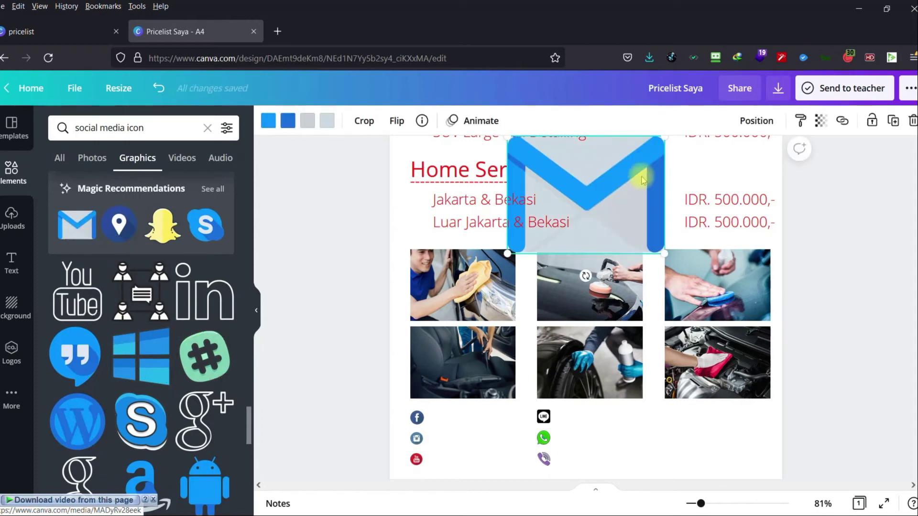
{"action": "left_click_drag", "start_coordinate": [663, 252], "coordinate": [680, 421]}
{"action": "left_click_drag", "start_coordinate": [705, 504], "coordinate": [711, 504]}
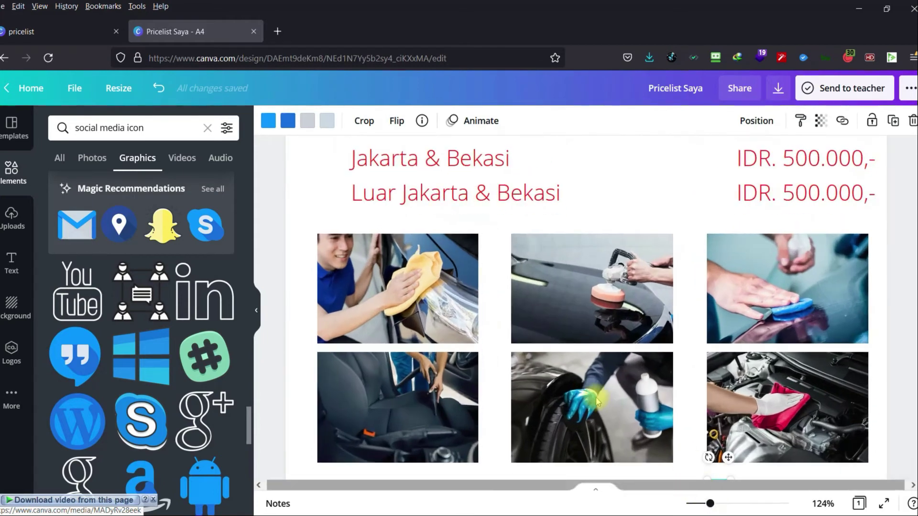
{"action": "scroll", "coordinate": [586, 387], "scroll_direction": "down", "scroll_amount": 3}
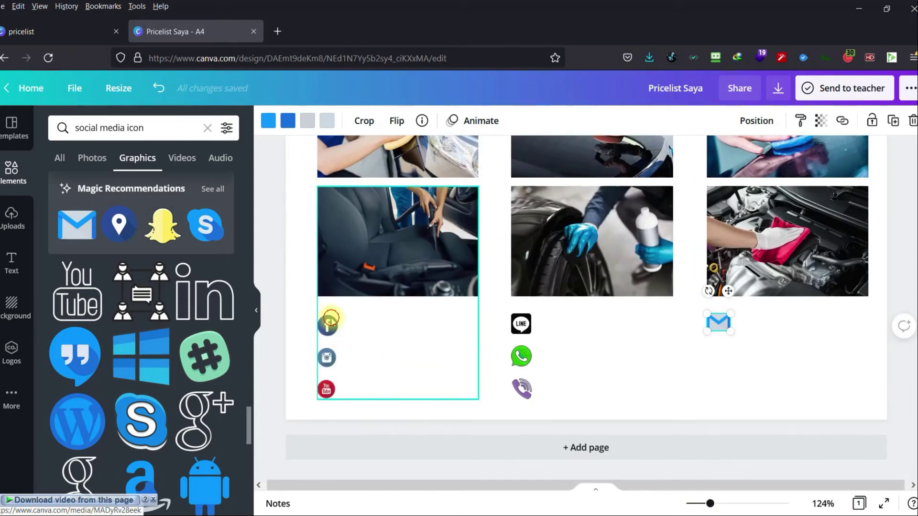
Ungroup the seat photo group; shrink Facebook, Instagram, YouTube to 0.5×0.5 and Gmail to 0.4×0.3.
{"action": "left_click", "coordinate": [342, 340]}
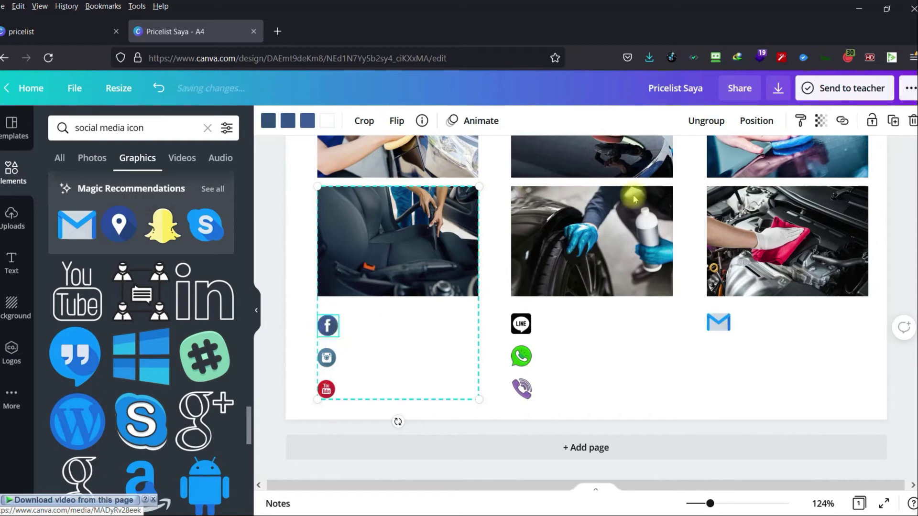
{"action": "left_click", "coordinate": [696, 121]}
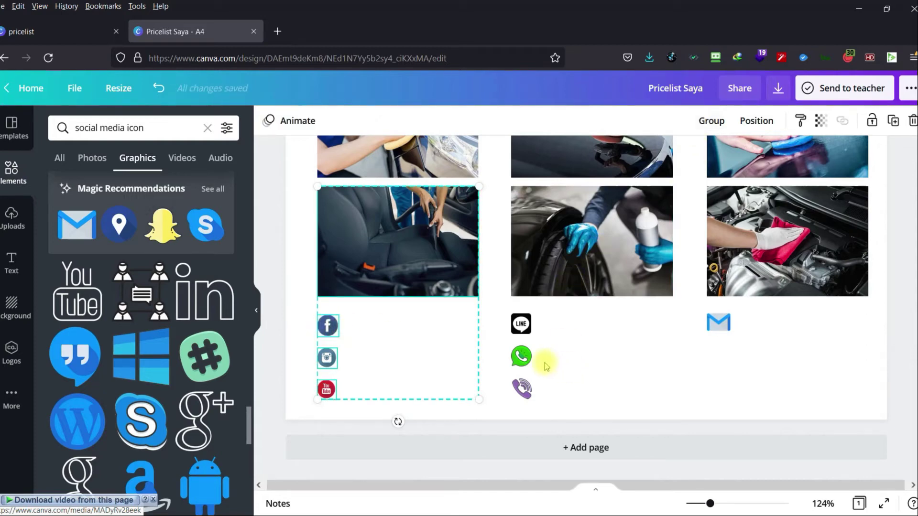
{"action": "left_click", "coordinate": [297, 324]}
{"action": "left_click_drag", "start_coordinate": [328, 324], "coordinate": [332, 332]}
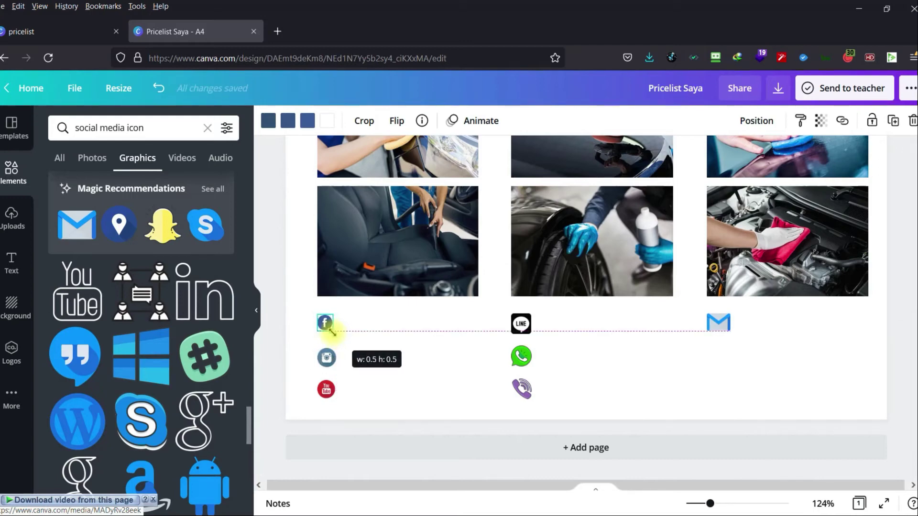
{"action": "left_click", "coordinate": [328, 355]}
{"action": "left_click", "coordinate": [327, 359]}
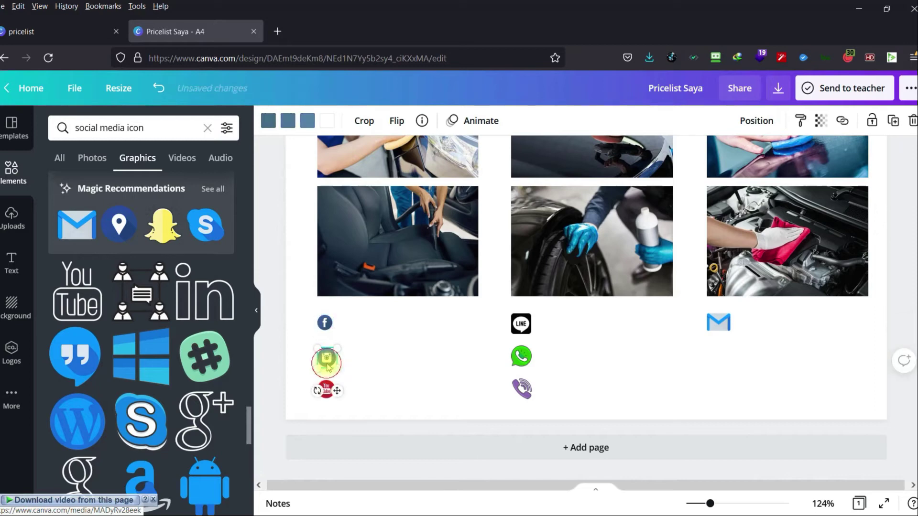
{"action": "left_click_drag", "start_coordinate": [334, 365], "coordinate": [329, 362]}
{"action": "left_click", "coordinate": [326, 391]}
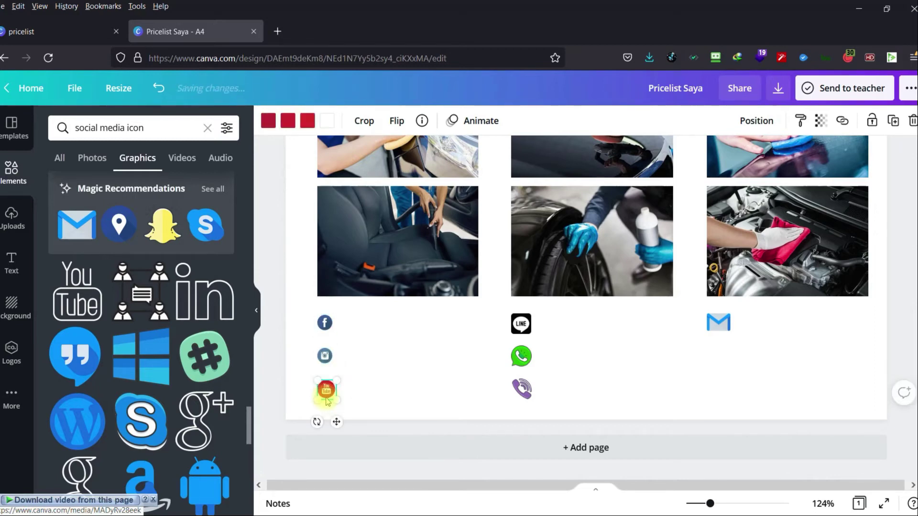
{"action": "left_click_drag", "start_coordinate": [337, 401], "coordinate": [330, 396]}
{"action": "left_click", "coordinate": [376, 394]}
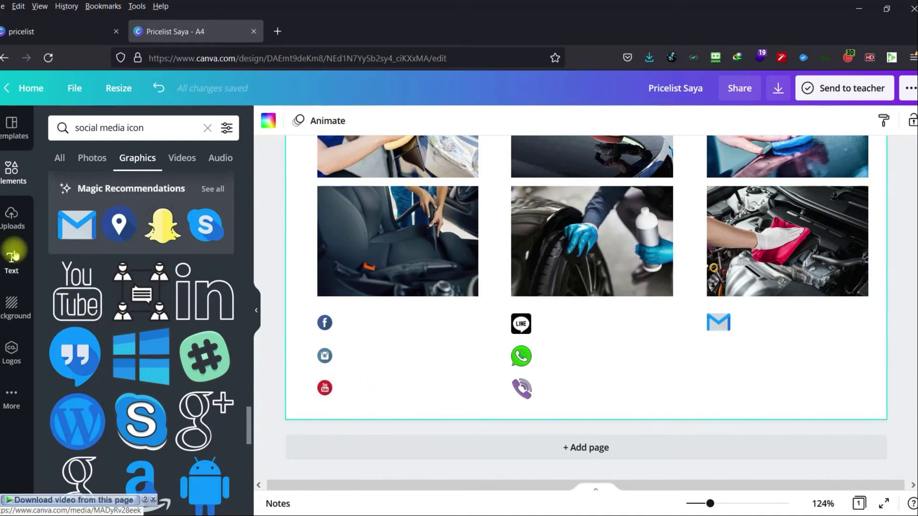
{"action": "left_click", "coordinate": [719, 323]}
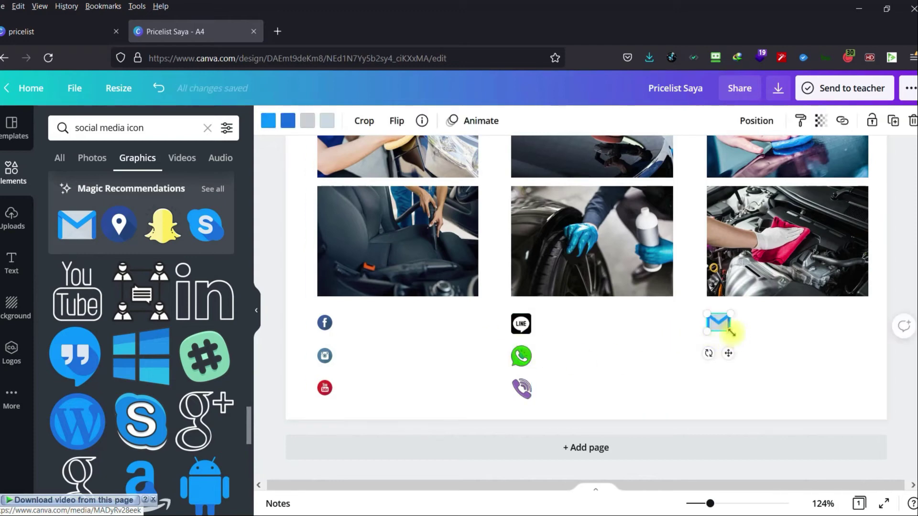
{"action": "left_click_drag", "start_coordinate": [732, 331], "coordinate": [721, 324]}
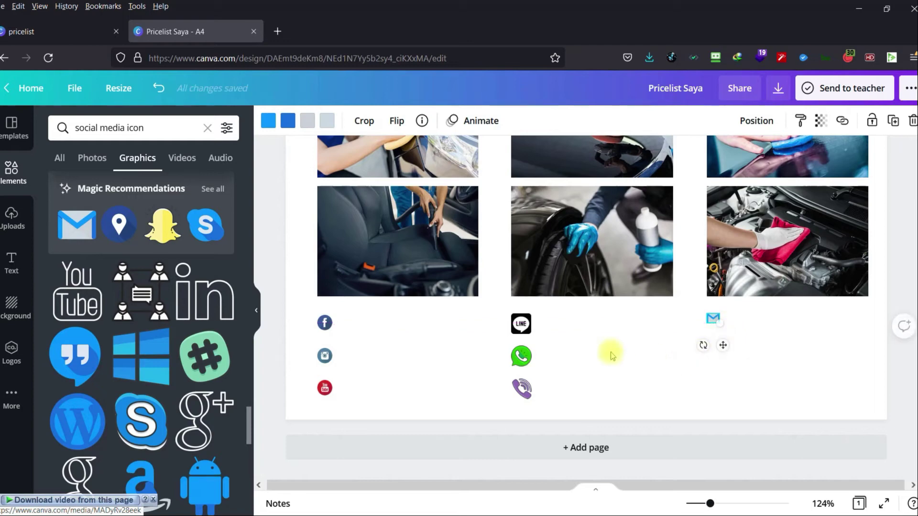
Ungroup and shrink the LINE, WhatsApp and Viber icons, then level Gmail with LINE.
{"action": "left_click", "coordinate": [531, 333]}
{"action": "left_click", "coordinate": [706, 120]}
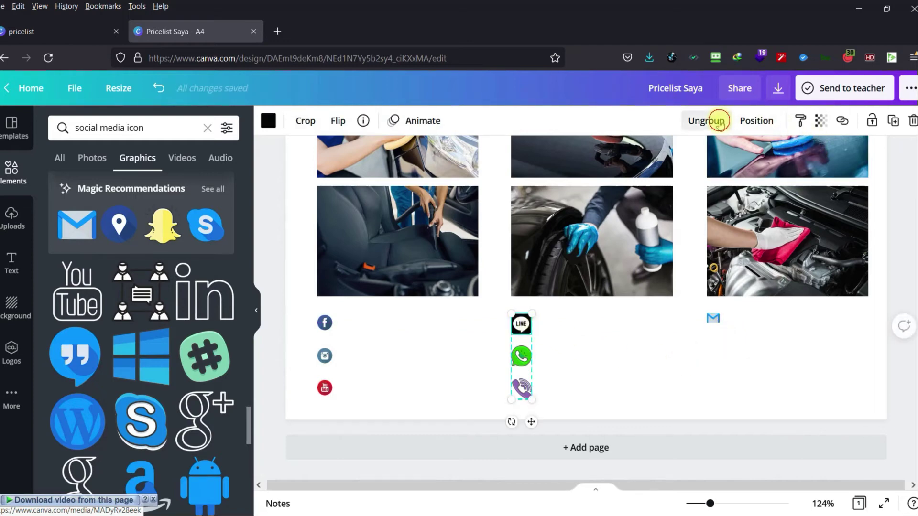
{"action": "left_click", "coordinate": [526, 329]}
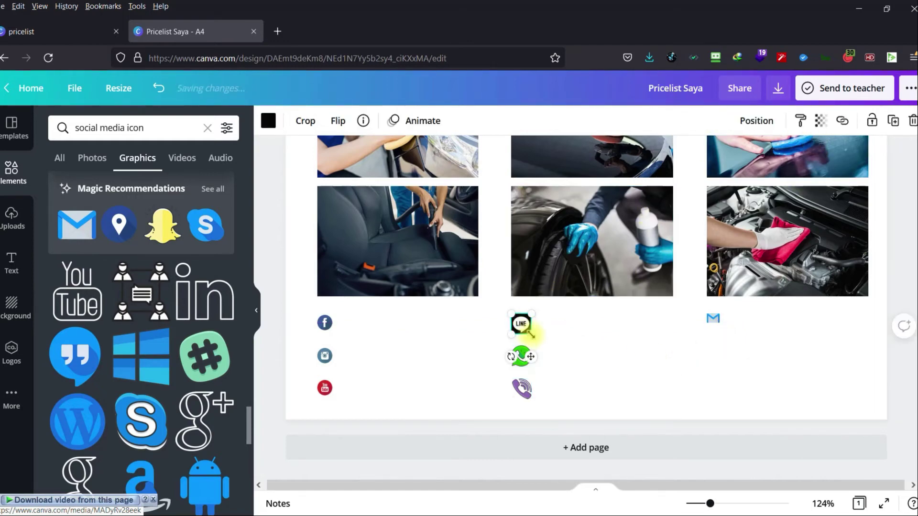
{"action": "left_click_drag", "start_coordinate": [533, 336], "coordinate": [526, 325]}
{"action": "left_click", "coordinate": [522, 359]}
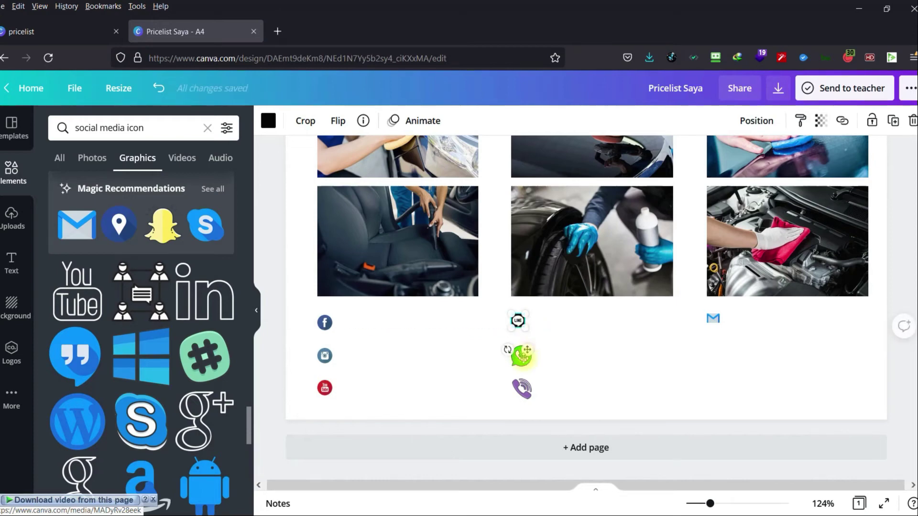
{"action": "left_click_drag", "start_coordinate": [534, 370], "coordinate": [526, 361]}
{"action": "left_click", "coordinate": [521, 389]}
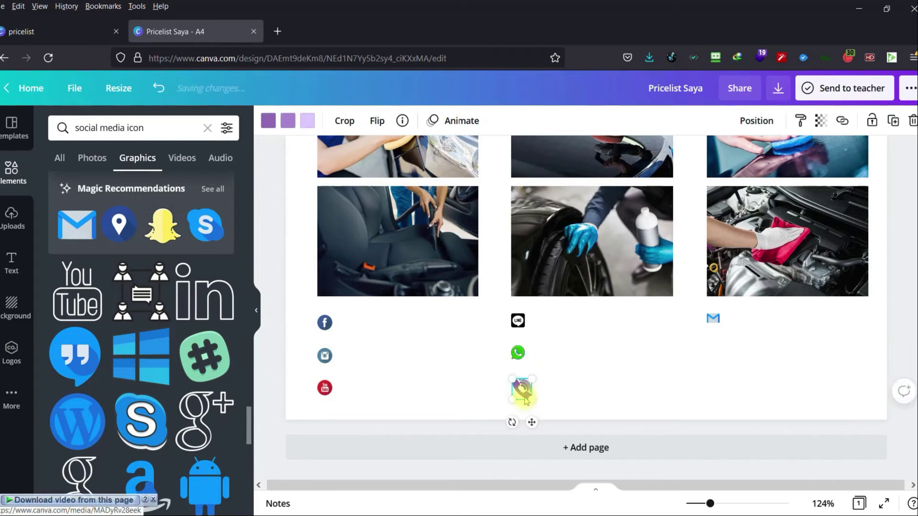
{"action": "left_click_drag", "start_coordinate": [528, 398], "coordinate": [525, 395]}
{"action": "left_click", "coordinate": [585, 390]}
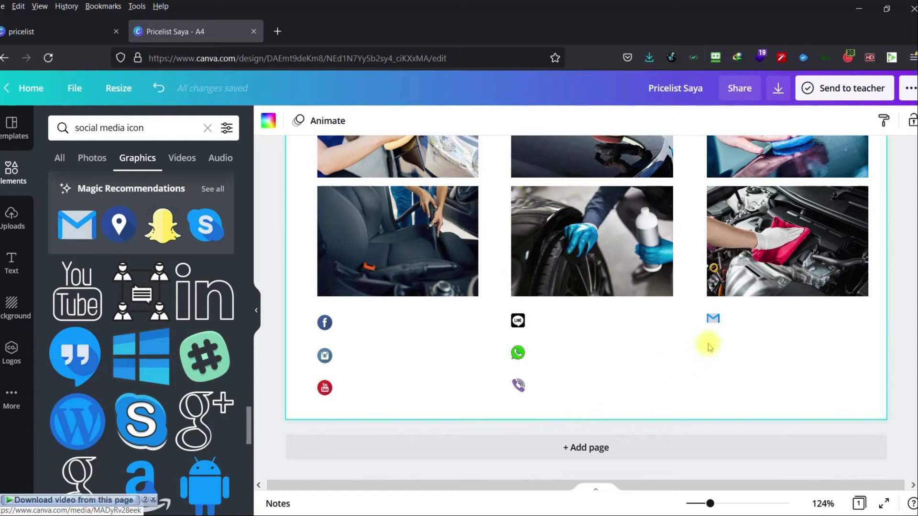
{"action": "left_click", "coordinate": [714, 321]}
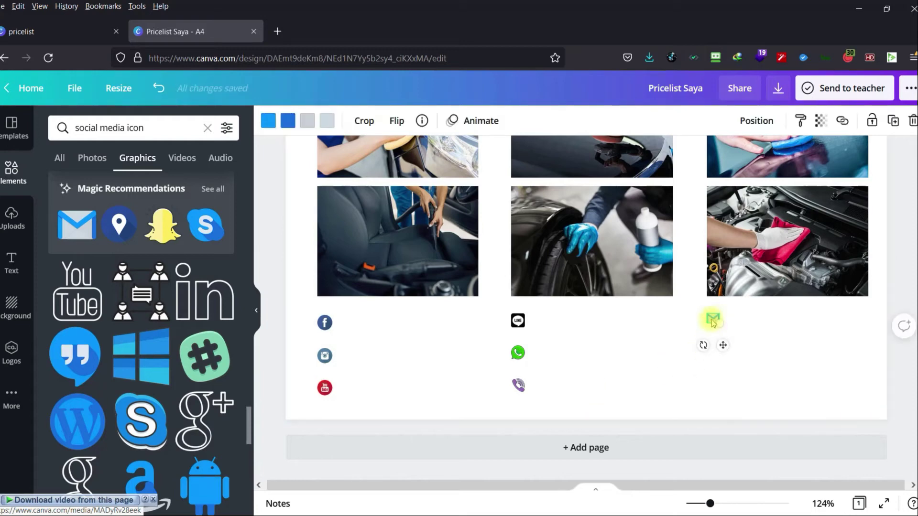
{"action": "left_click_drag", "start_coordinate": [713, 323], "coordinate": [713, 321]}
{"action": "left_click", "coordinate": [758, 338]}
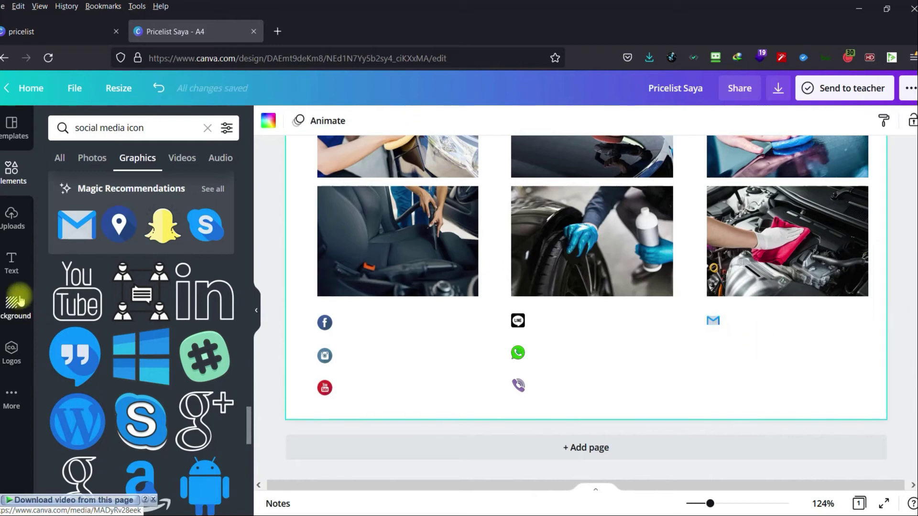
Add a body text box containing the shop's social media handle.
{"action": "left_click", "coordinate": [16, 267]}
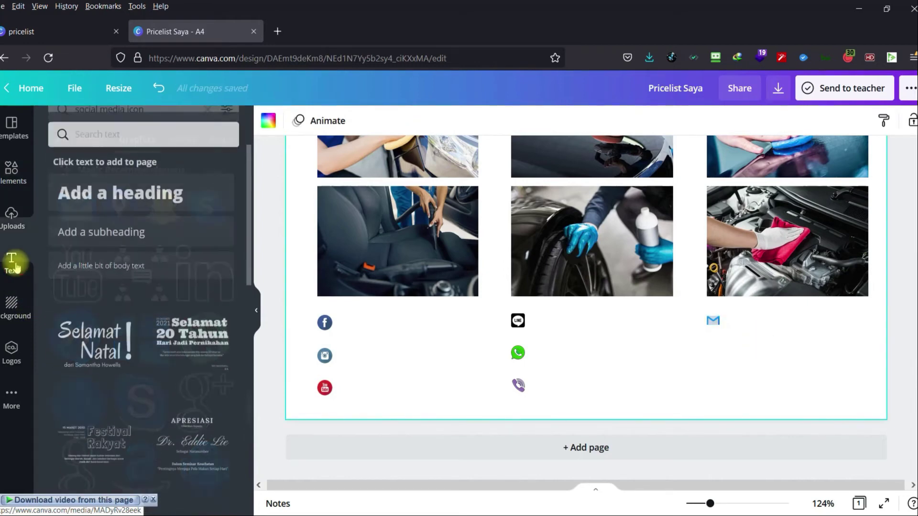
{"action": "left_click_drag", "start_coordinate": [92, 224], "coordinate": [113, 261]}
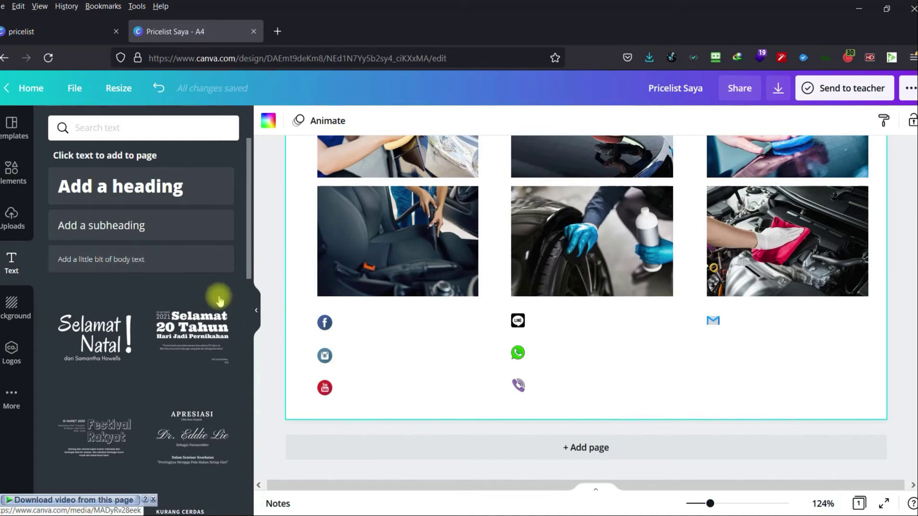
{"action": "scroll", "coordinate": [485, 336], "scroll_direction": "up", "scroll_amount": 10}
{"action": "scroll", "coordinate": [484, 336], "scroll_direction": "up", "scroll_amount": 5}
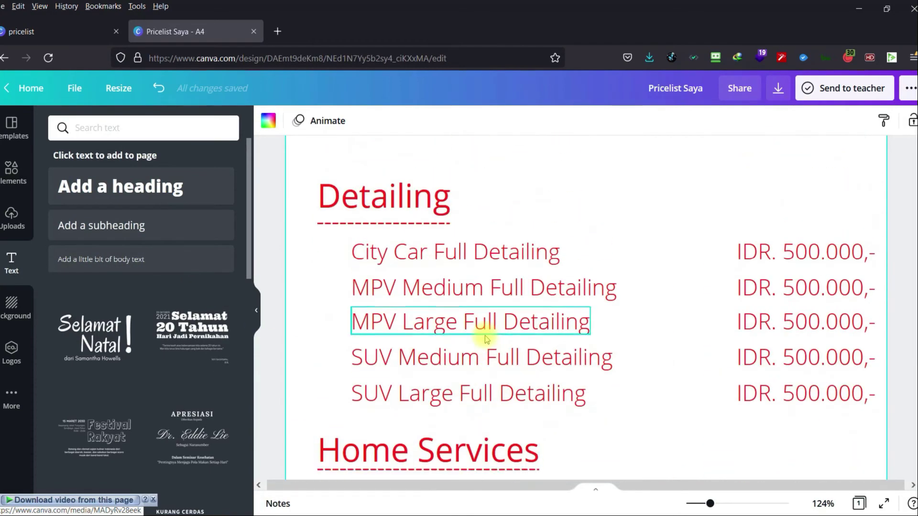
{"action": "scroll", "coordinate": [485, 336], "scroll_direction": "down", "scroll_amount": 12}
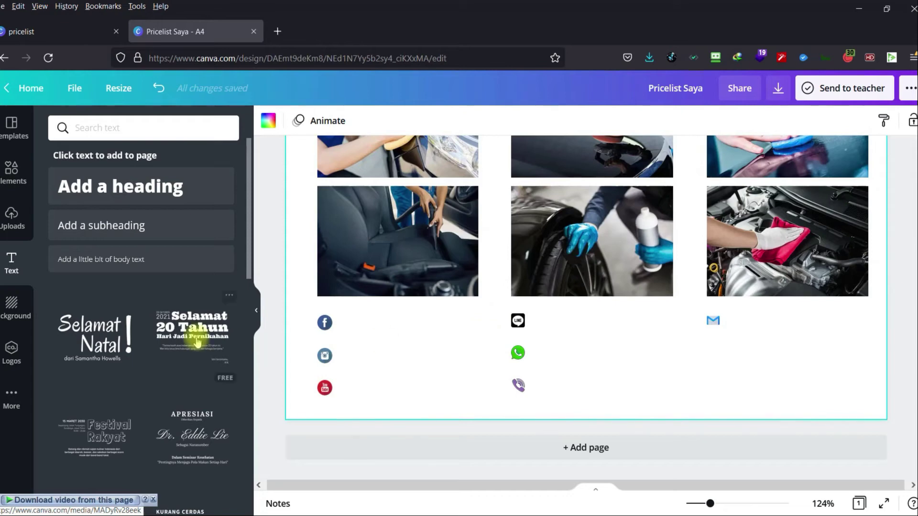
{"action": "left_click_drag", "start_coordinate": [123, 226], "coordinate": [112, 265]}
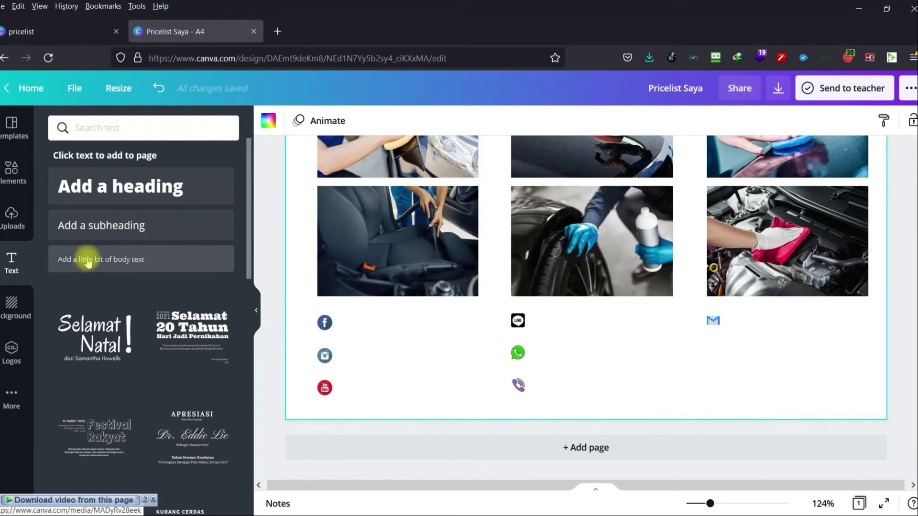
{"action": "left_click", "coordinate": [113, 263]}
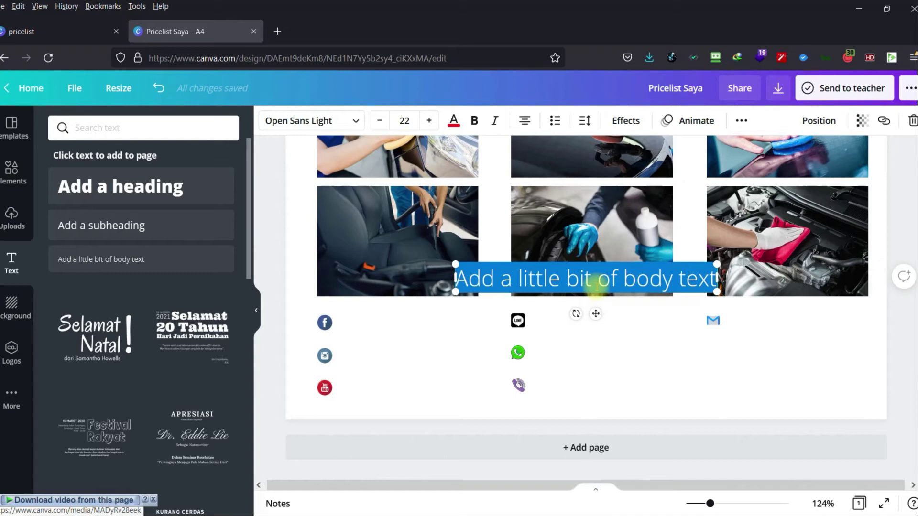
{"action": "type", "text": "@"}
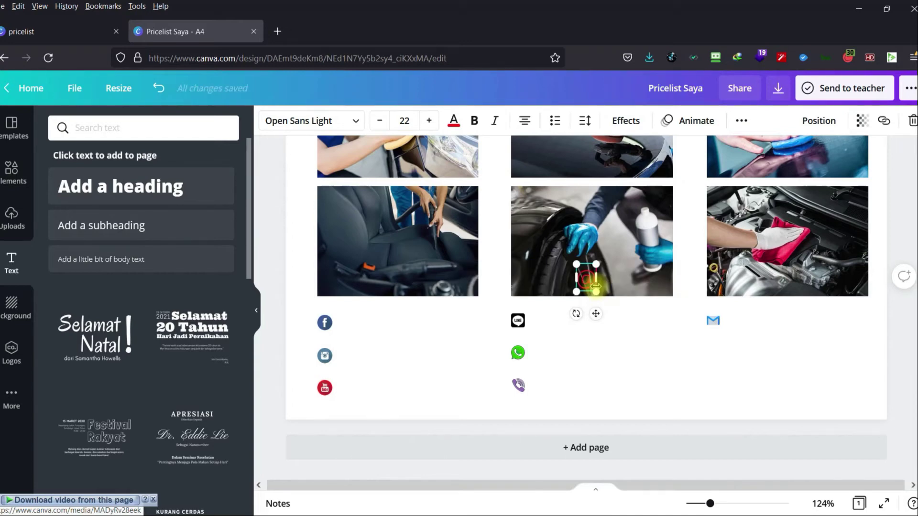
{"action": "type", "text": "yopcs"}
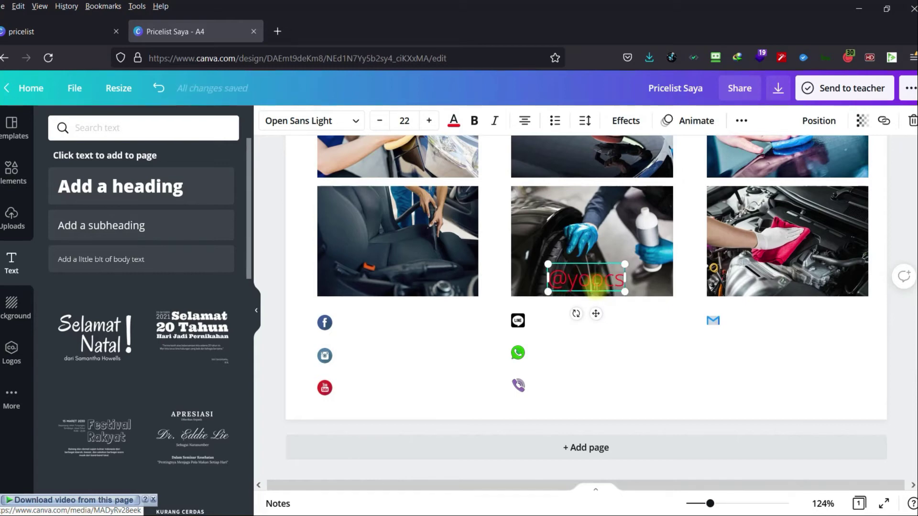
{"action": "type", "text": ".id"}
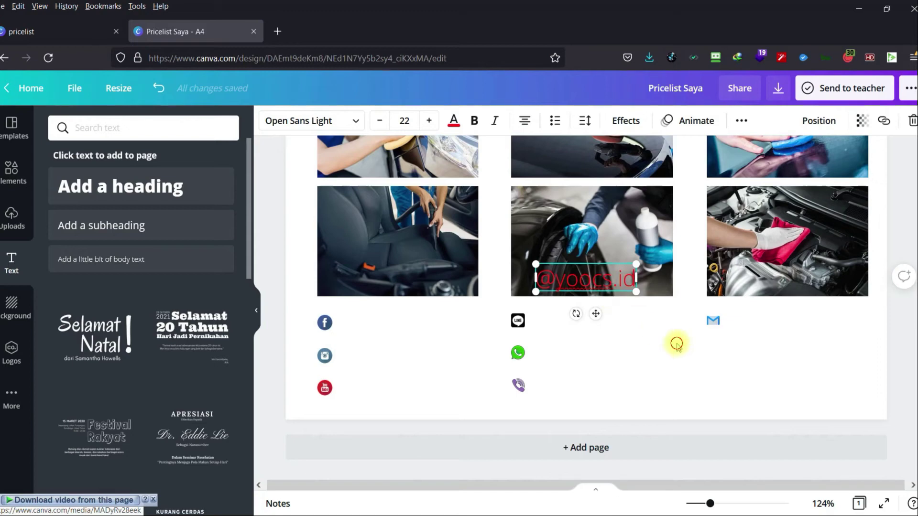
{"action": "left_click", "coordinate": [677, 344]}
Set the handle text to size 12 and align it beside the Facebook icon.
{"action": "left_click_drag", "start_coordinate": [597, 275], "coordinate": [412, 320]}
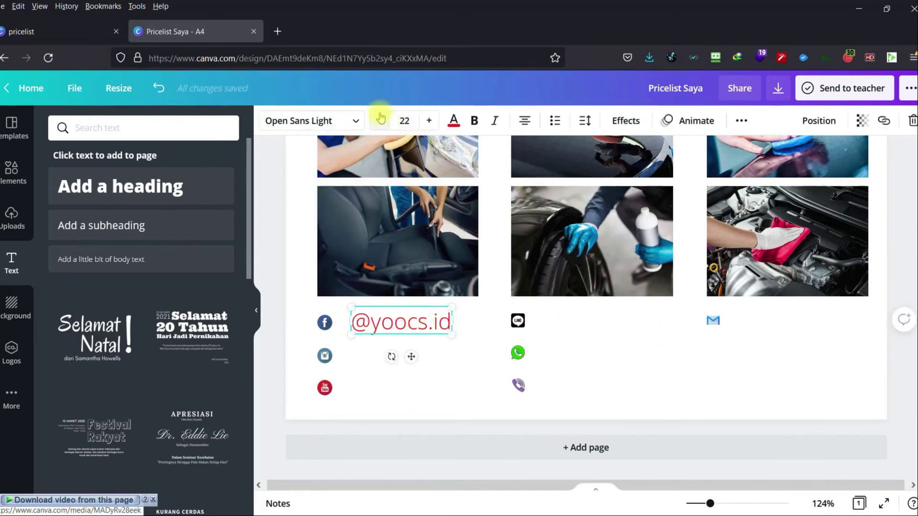
{"action": "left_click", "coordinate": [404, 120]}
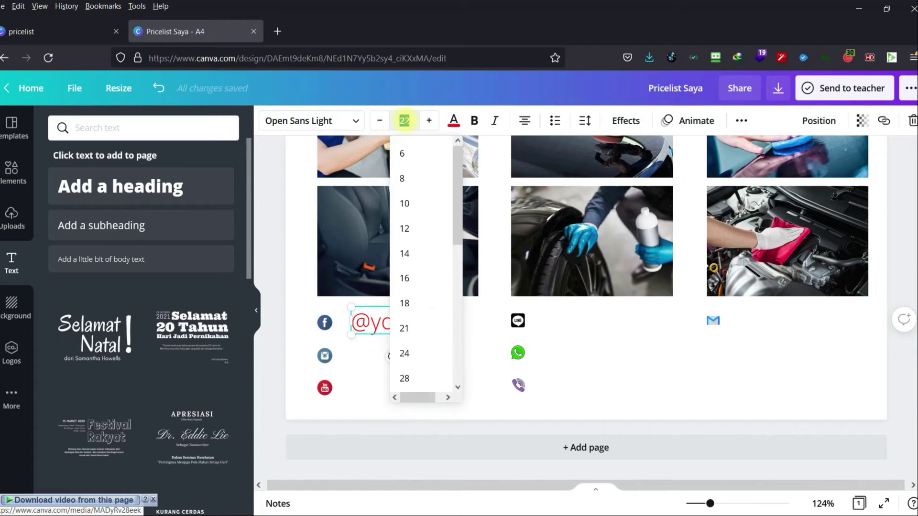
{"action": "left_click", "coordinate": [405, 229]}
{"action": "left_click", "coordinate": [407, 318]}
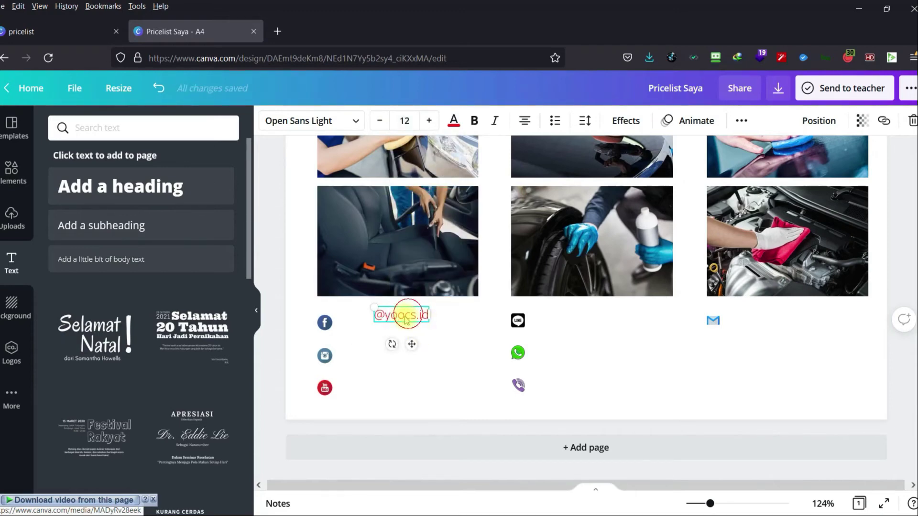
{"action": "left_click_drag", "start_coordinate": [407, 318], "coordinate": [388, 324]}
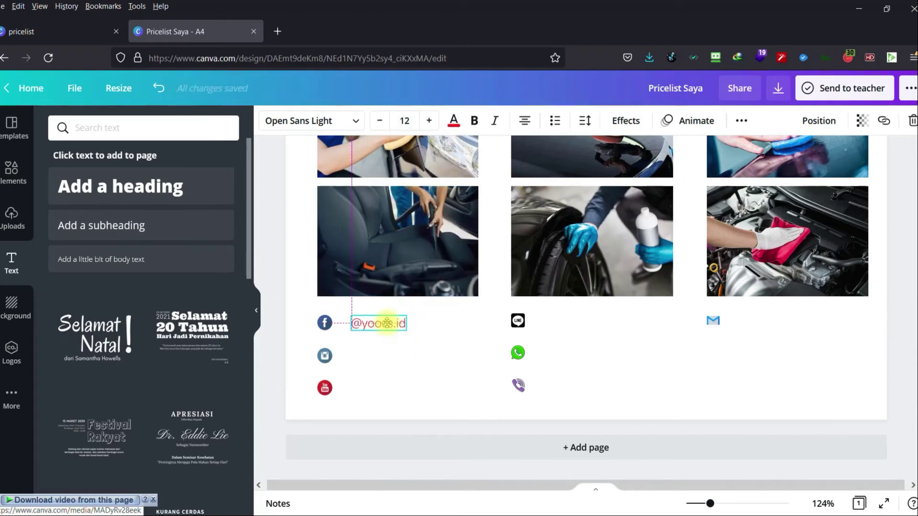
{"action": "left_click", "coordinate": [449, 369]}
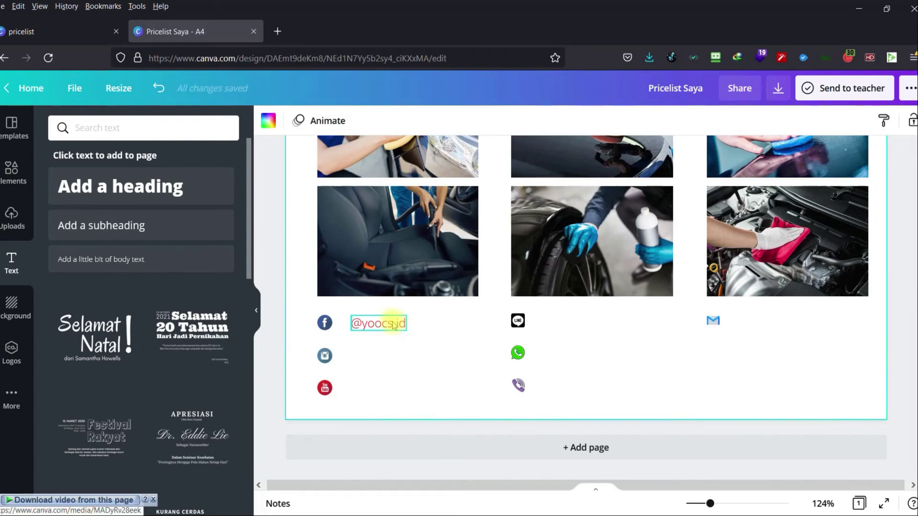
{"action": "left_click_drag", "start_coordinate": [389, 323], "coordinate": [391, 322]}
Duplicate the handle text beside the Instagram and YouTube icons.
{"action": "left_click", "coordinate": [424, 353]}
{"action": "left_click", "coordinate": [381, 329]}
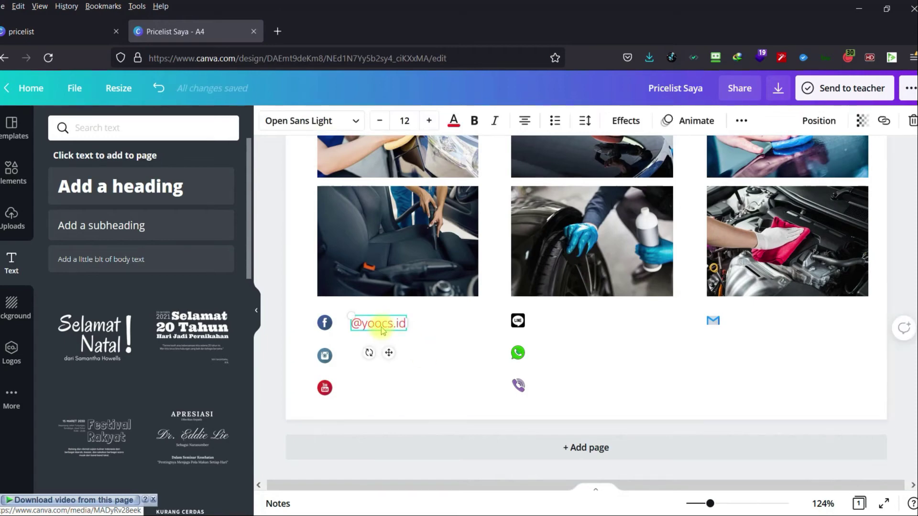
{"action": "key", "text": "ctrl+d"}
{"action": "left_click_drag", "start_coordinate": [389, 338], "coordinate": [380, 357]}
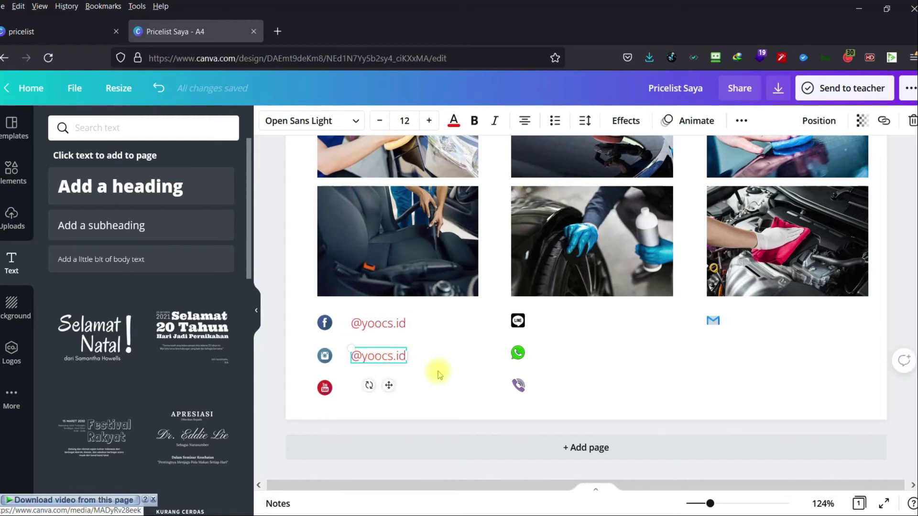
{"action": "key", "text": "ctrl+d"}
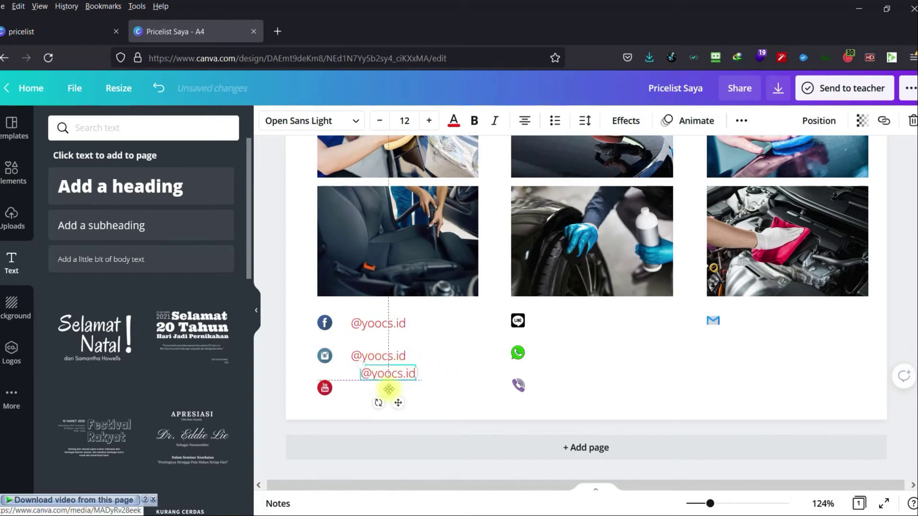
{"action": "left_click_drag", "start_coordinate": [387, 375], "coordinate": [579, 323]}
Place further copies of the handle beside the LINE and WhatsApp icons.
{"action": "key", "text": "ctrl+d"}
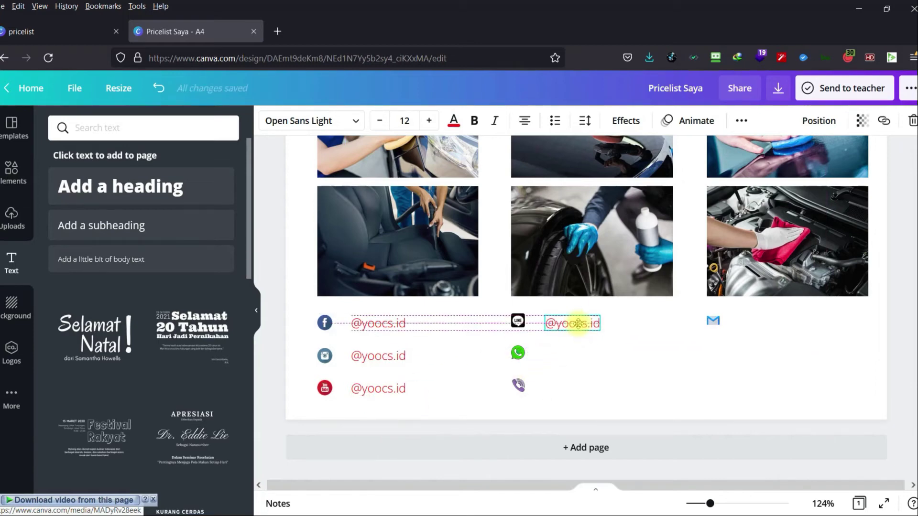
{"action": "left_click_drag", "start_coordinate": [518, 321], "coordinate": [518, 323]}
{"action": "left_click", "coordinate": [559, 371]}
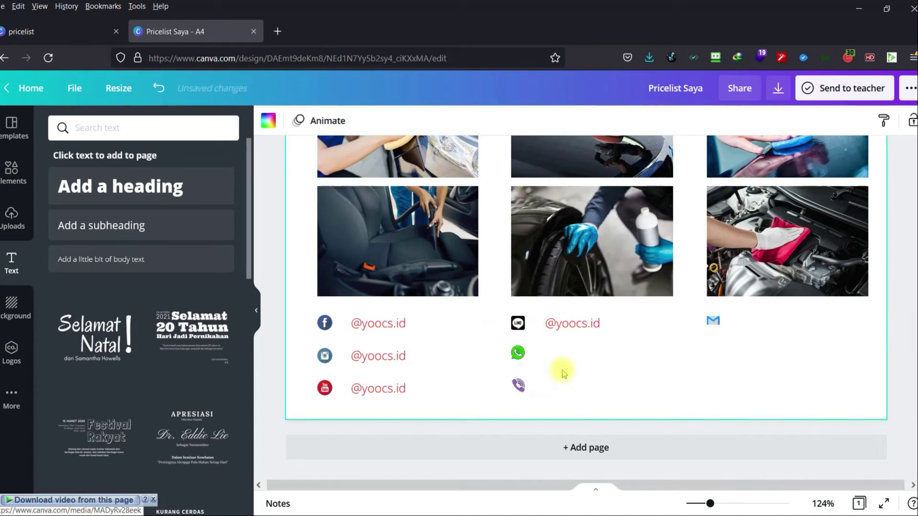
{"action": "left_click", "coordinate": [579, 326]}
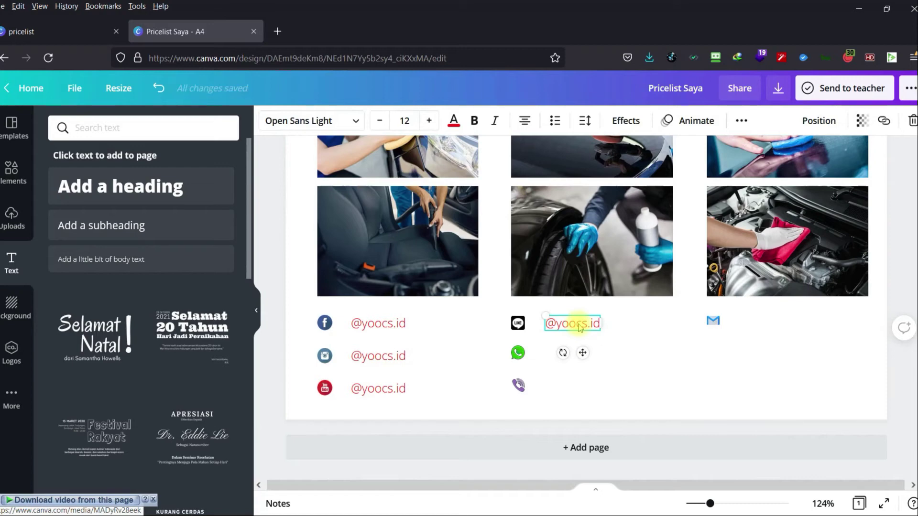
{"action": "left_click_drag", "start_coordinate": [580, 327], "coordinate": [519, 356]}
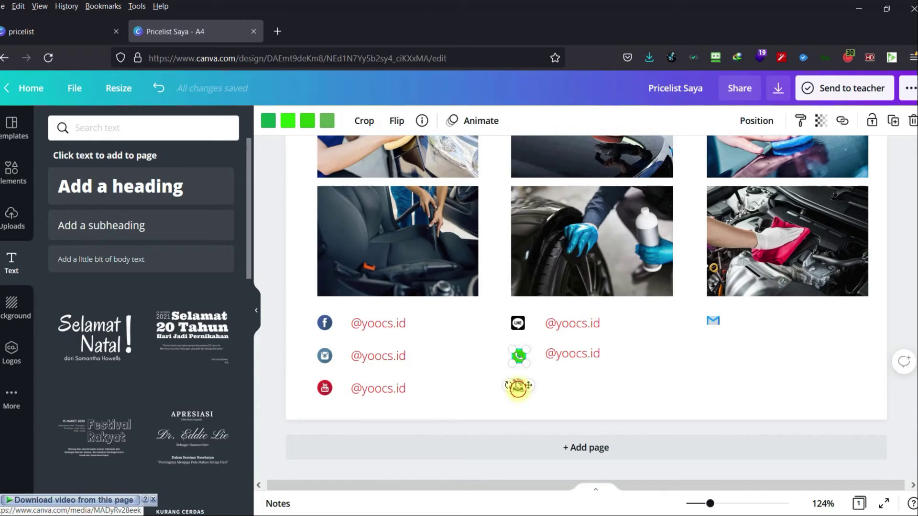
Align the Viber icon with the YouTube row and the WhatsApp-row handle with its icon.
{"action": "left_click_drag", "start_coordinate": [529, 385], "coordinate": [526, 385]}
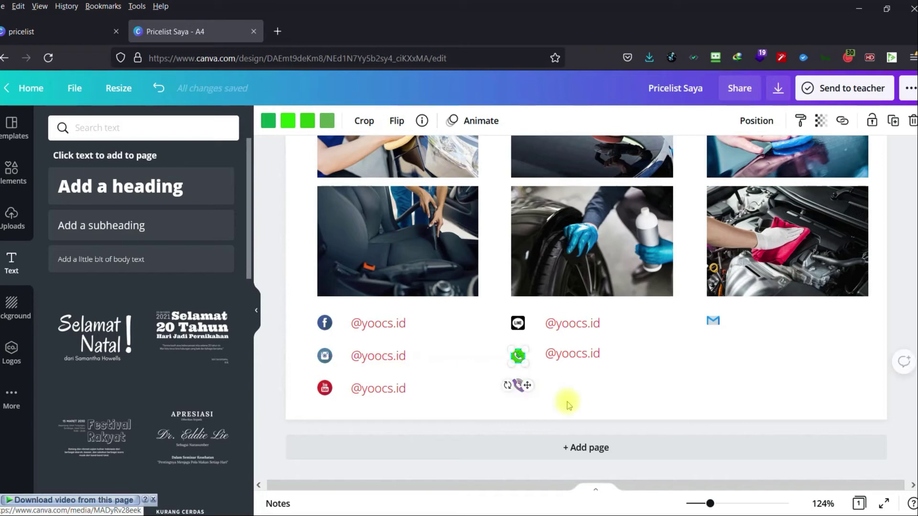
{"action": "left_click", "coordinate": [567, 402]}
{"action": "left_click", "coordinate": [520, 388]}
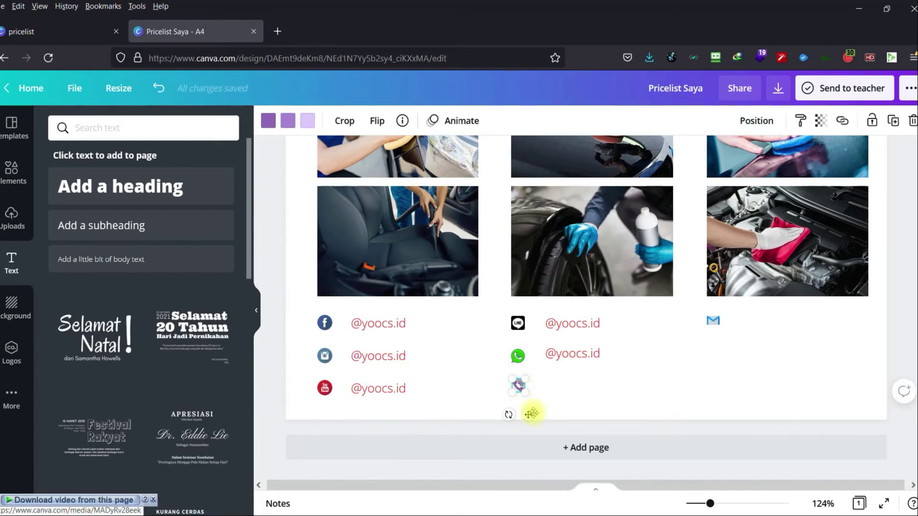
{"action": "left_click_drag", "start_coordinate": [527, 416], "coordinate": [528, 417]}
{"action": "left_click", "coordinate": [570, 406]}
{"action": "left_click", "coordinate": [567, 363]}
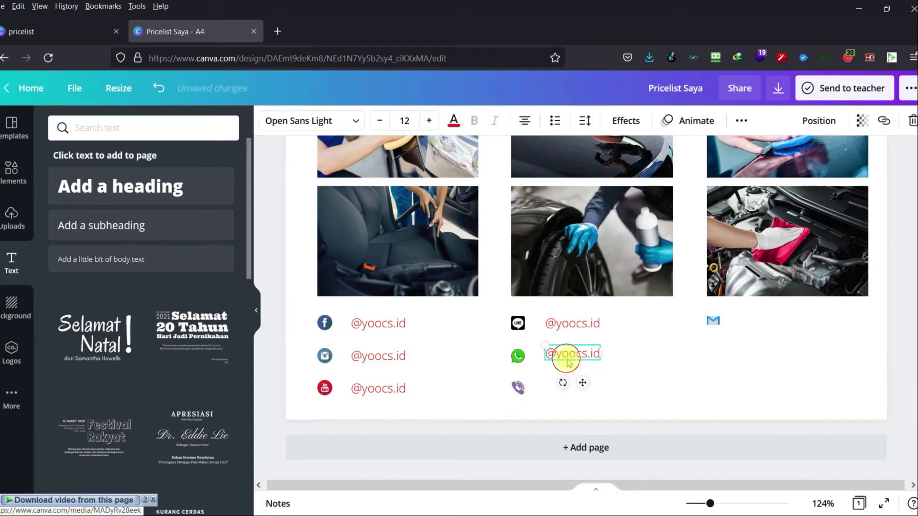
{"action": "left_click_drag", "start_coordinate": [568, 360], "coordinate": [569, 359]}
Replace the WhatsApp-row handle with the shop's phone number, shifted clear of the icon.
{"action": "double_click", "coordinate": [569, 358]}
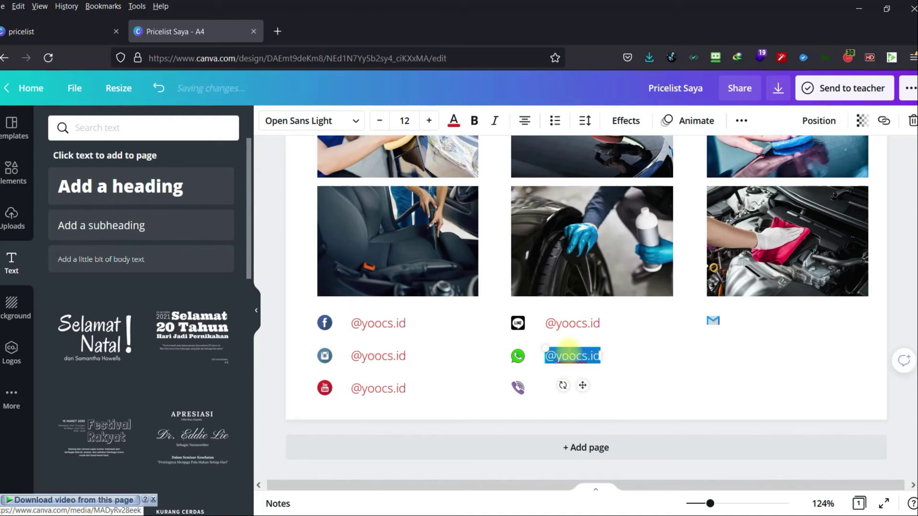
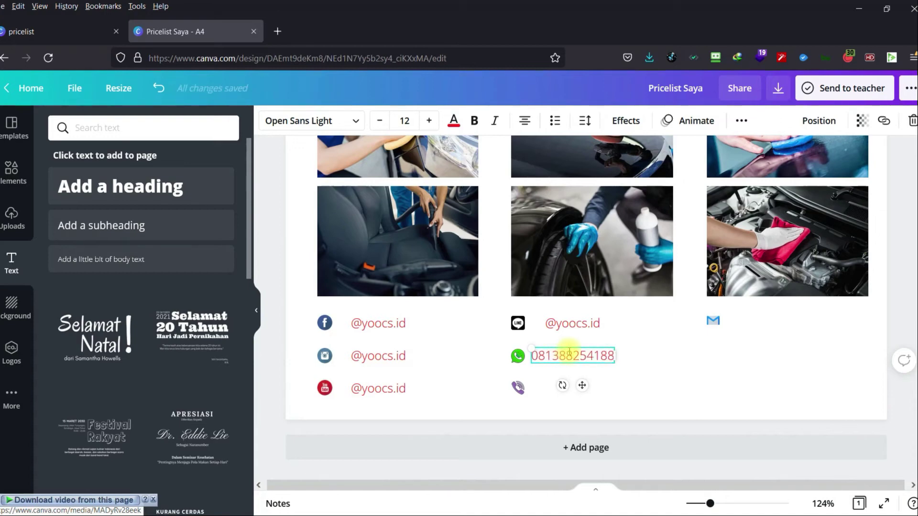
{"action": "left_click", "coordinate": [637, 391]}
{"action": "left_click_drag", "start_coordinate": [571, 355], "coordinate": [589, 360]}
Copy the phone number to the next row and align the Gmail icon with the first contact row.
{"action": "key", "text": "ctrl+d"}
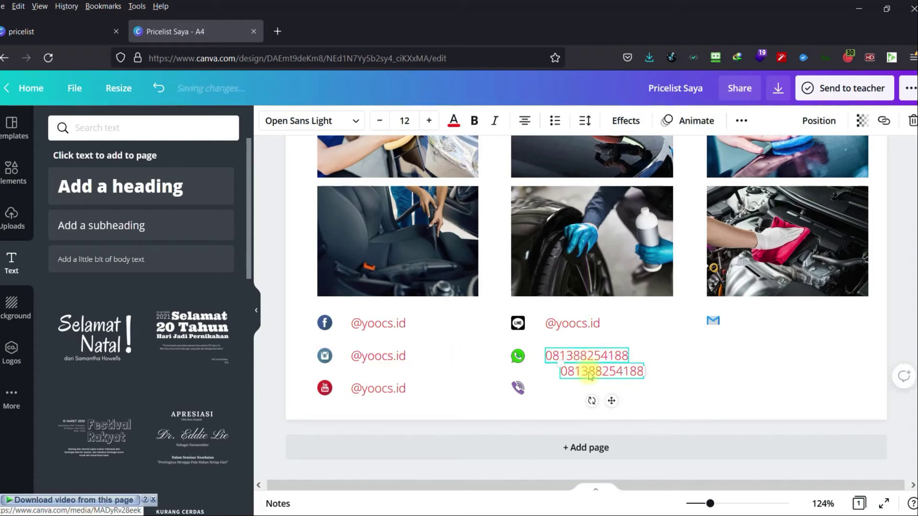
{"action": "left_click_drag", "start_coordinate": [589, 369], "coordinate": [719, 328]}
{"action": "left_click", "coordinate": [715, 323]}
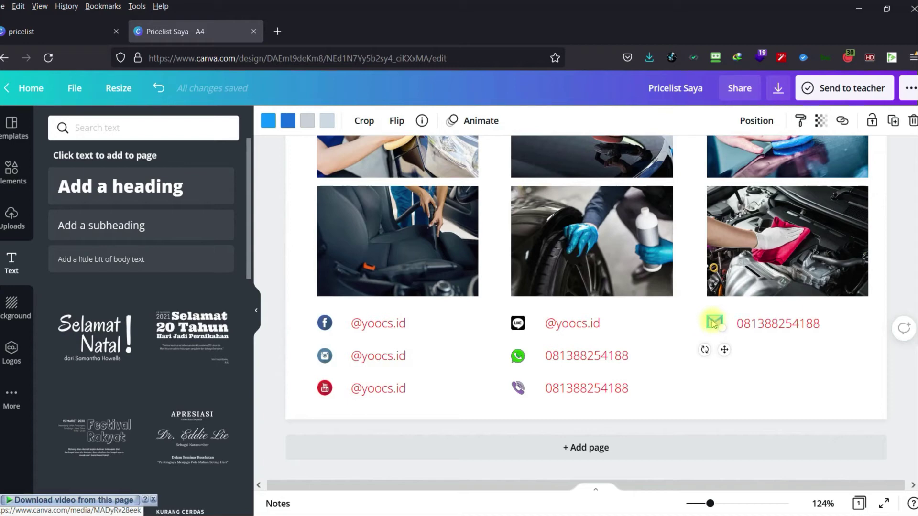
{"action": "left_click_drag", "start_coordinate": [723, 350], "coordinate": [720, 351]}
Replace the phone number beside the mail icon with the shop's Gmail address, moved right of the icon.
{"action": "left_click", "coordinate": [751, 323]}
{"action": "left_click", "coordinate": [753, 327]}
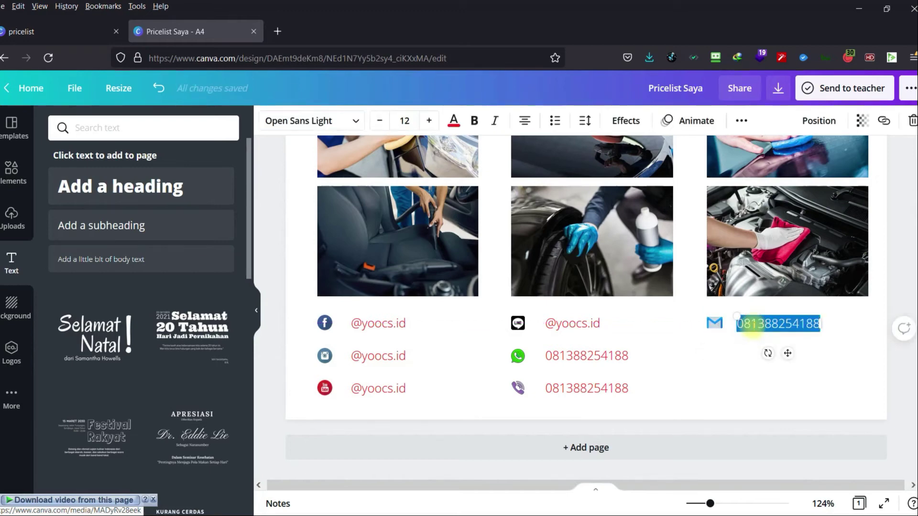
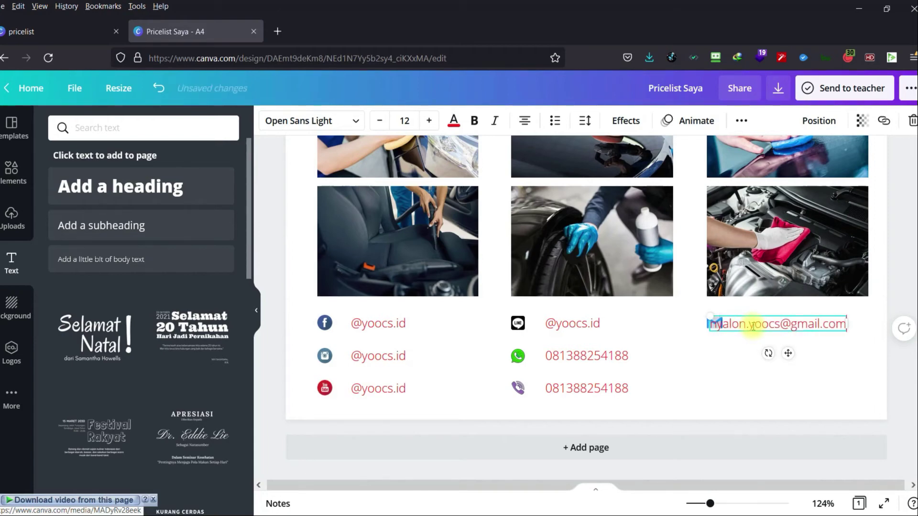
{"action": "left_click", "coordinate": [676, 359]}
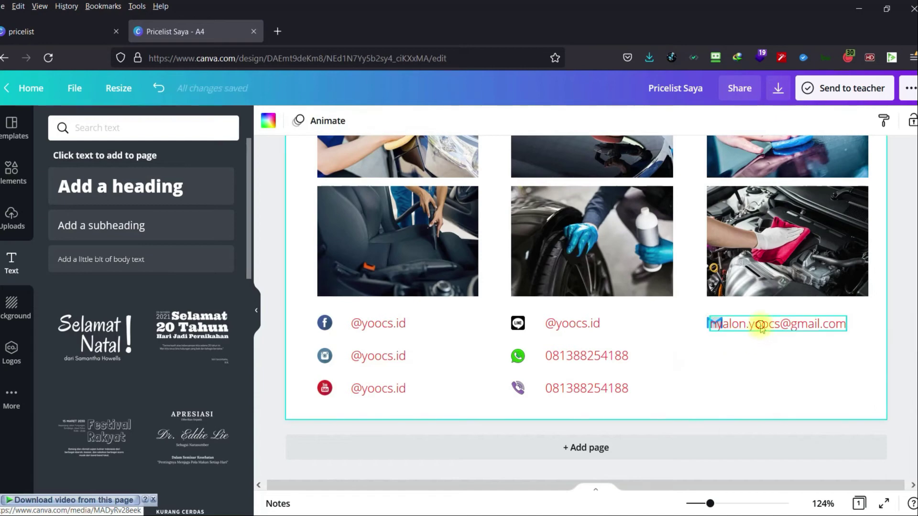
{"action": "left_click_drag", "start_coordinate": [758, 322], "coordinate": [785, 324]}
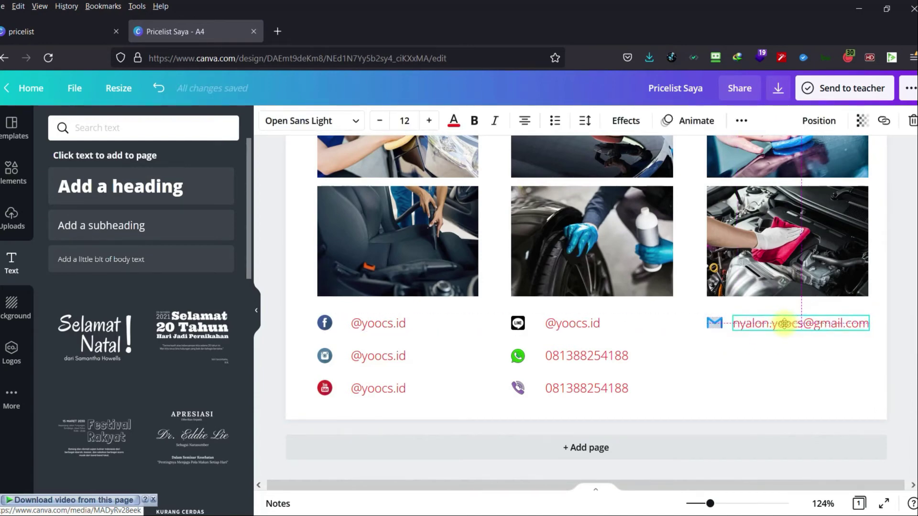
{"action": "left_click", "coordinate": [762, 353]}
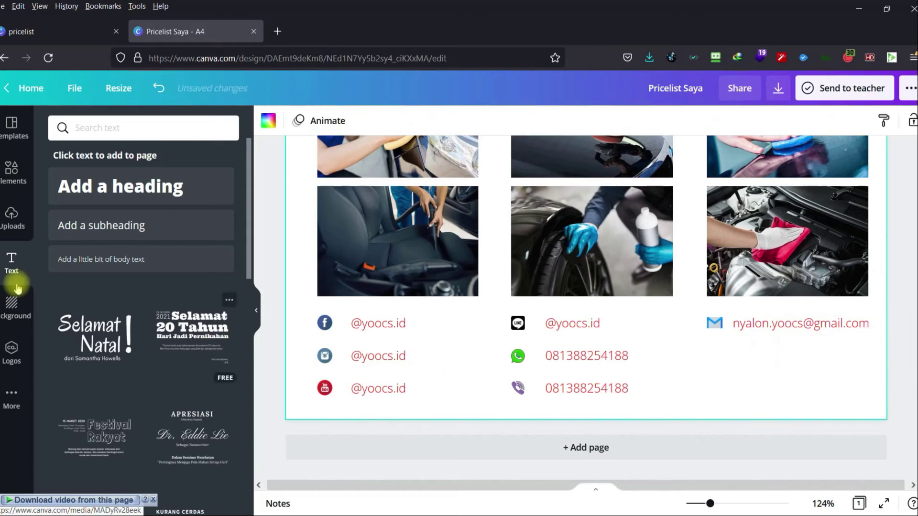
{"action": "left_click", "coordinate": [13, 172]}
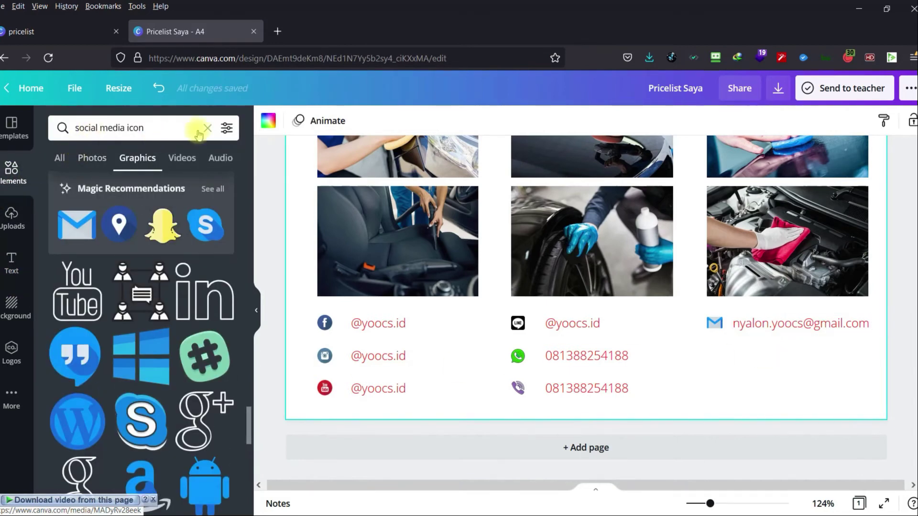
Search Elements graphics for 'website icon' and add the blue globe graphic to the page.
{"action": "triple_click", "coordinate": [167, 132]}
{"action": "key", "text": "BackSpace"}
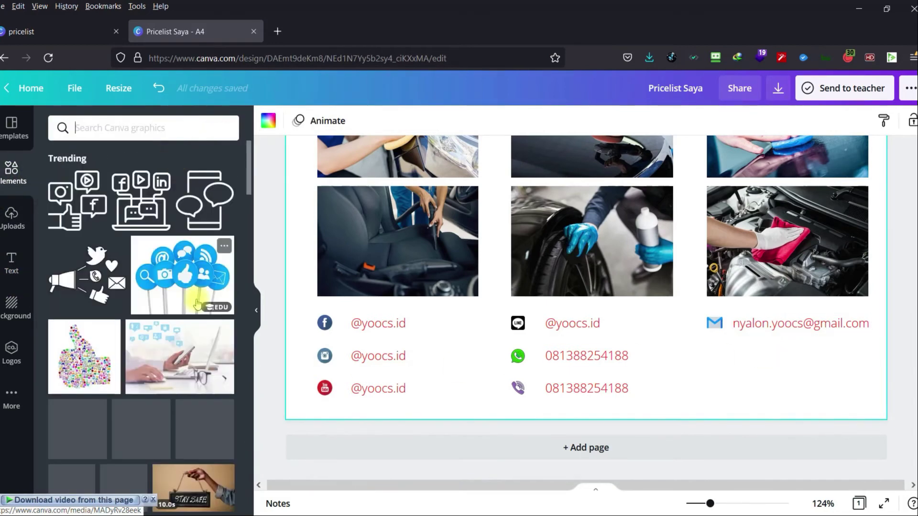
{"action": "type", "text": "websit"}
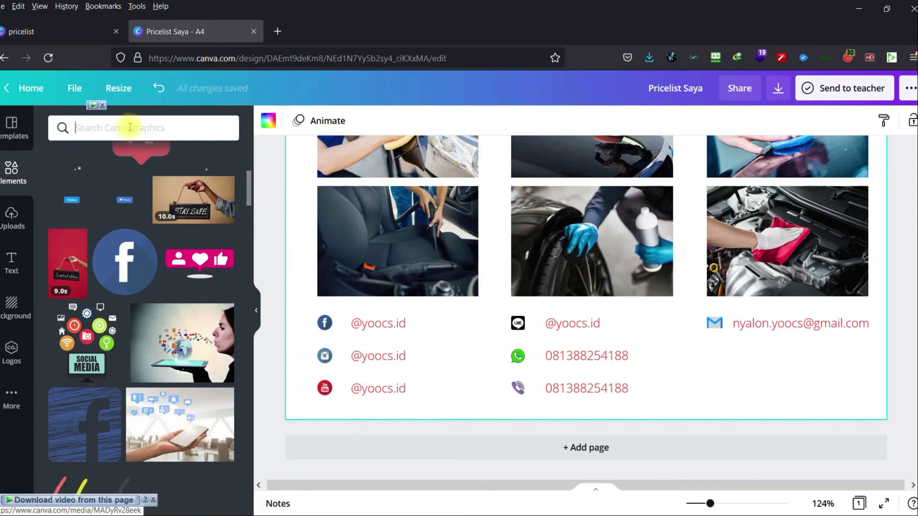
{"action": "type", "text": "e icon"}
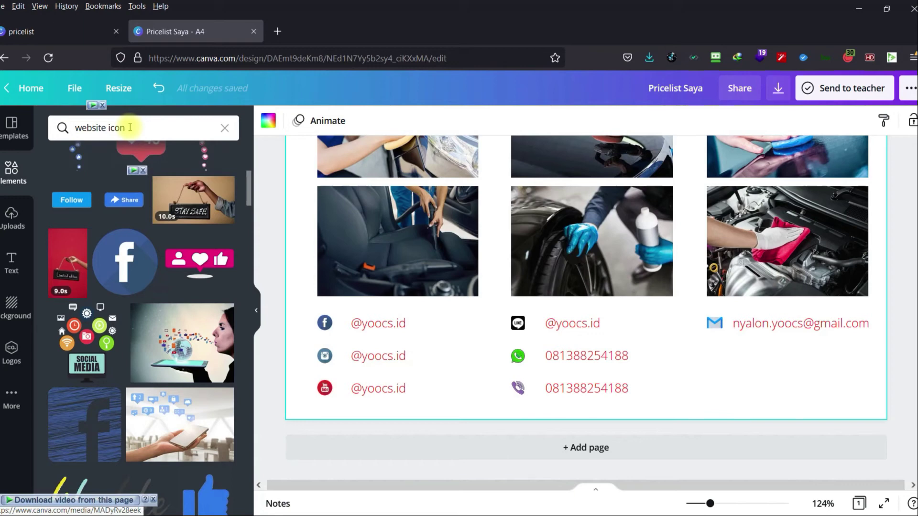
{"action": "key", "text": "Return"}
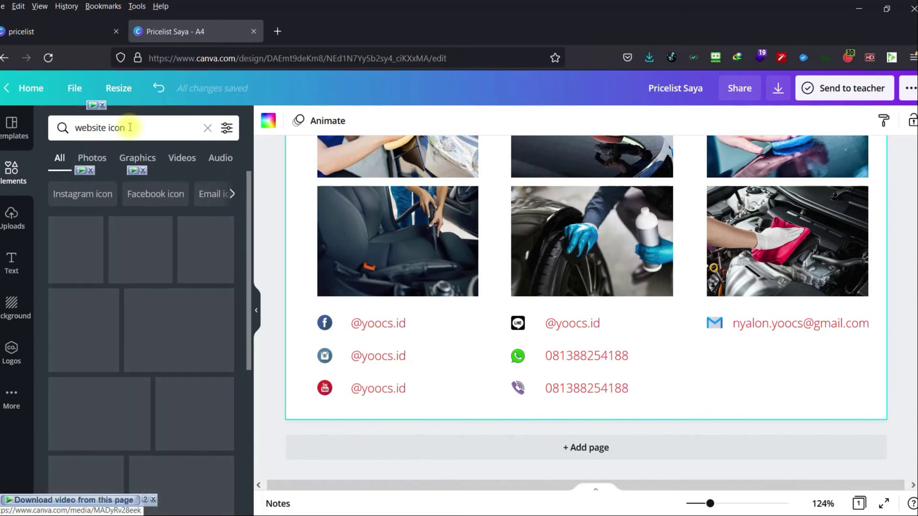
{"action": "left_click", "coordinate": [128, 157]}
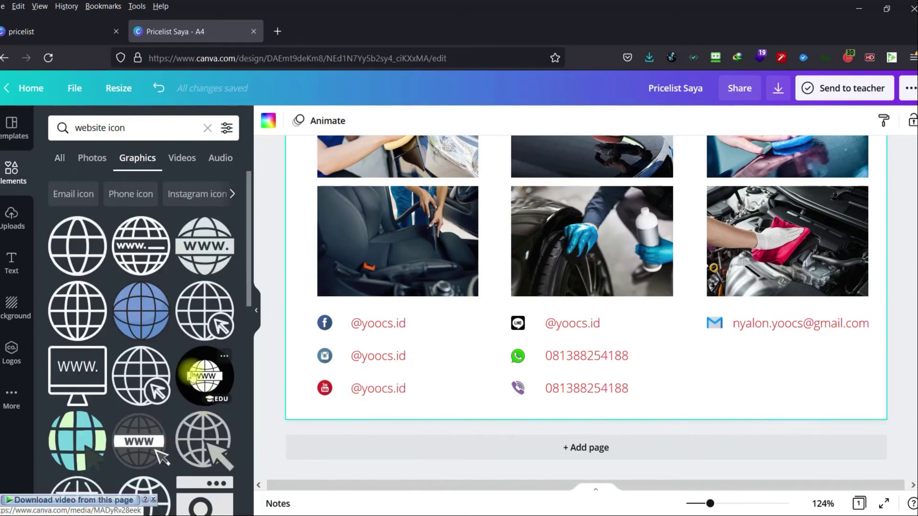
{"action": "left_click", "coordinate": [160, 317]}
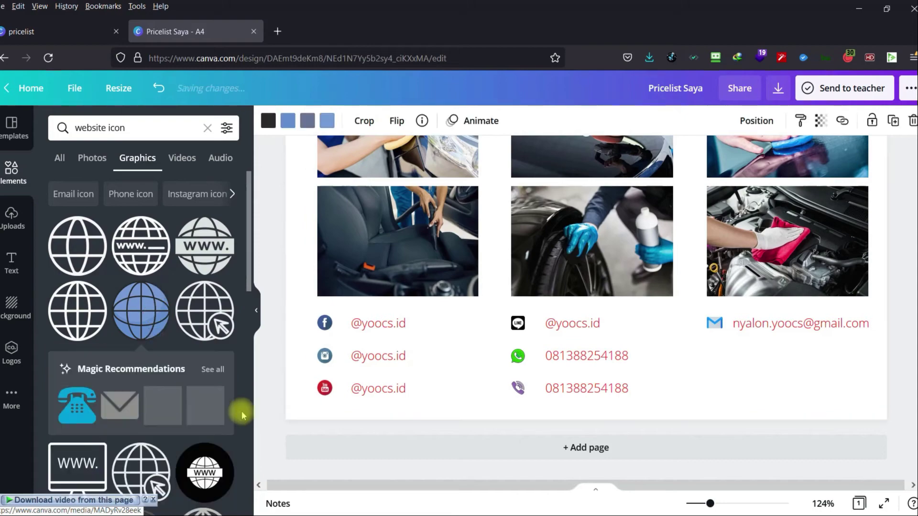
Shrink the globe to contact-icon size and place it under the mail icon.
{"action": "scroll", "coordinate": [529, 353], "scroll_direction": "up", "scroll_amount": 5}
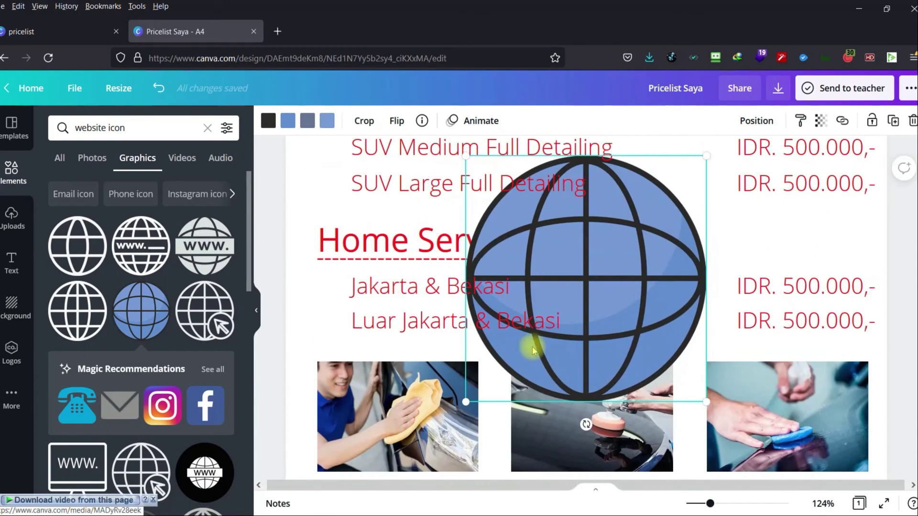
{"action": "left_click_drag", "start_coordinate": [703, 159], "coordinate": [590, 250]}
{"action": "left_click_drag", "start_coordinate": [529, 308], "coordinate": [539, 383]}
{"action": "left_click_drag", "start_coordinate": [574, 492], "coordinate": [573, 454]}
{"action": "scroll", "coordinate": [574, 335], "scroll_direction": "down", "scroll_amount": 6}
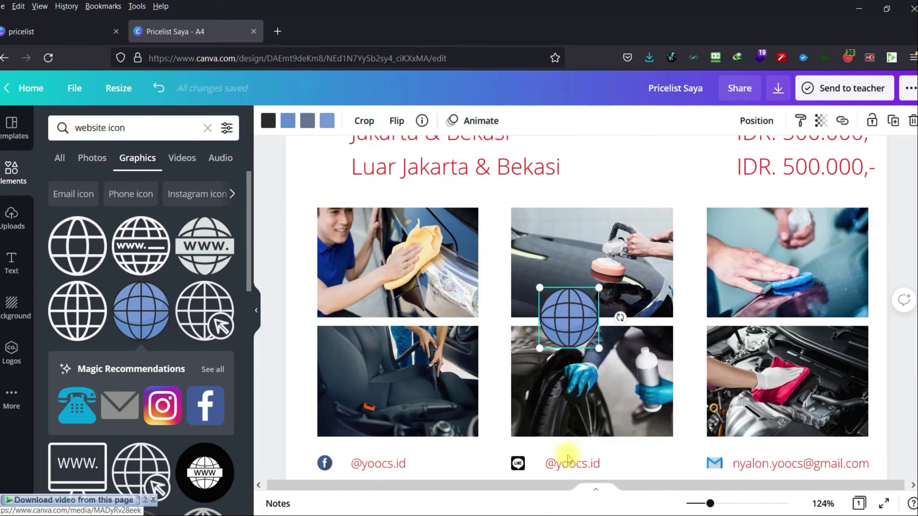
{"action": "left_click_drag", "start_coordinate": [580, 192], "coordinate": [727, 358]}
{"action": "left_click_drag", "start_coordinate": [745, 328], "coordinate": [713, 358]}
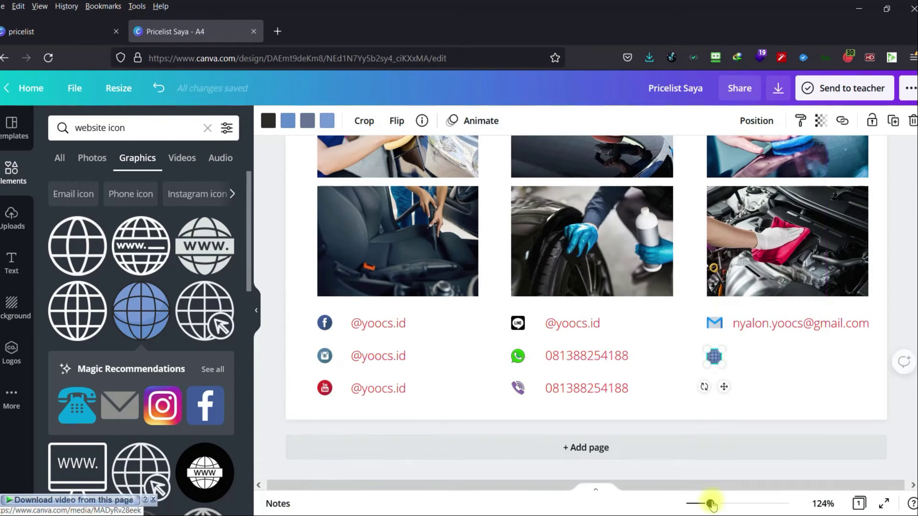
{"action": "left_click_drag", "start_coordinate": [711, 504], "coordinate": [720, 503]}
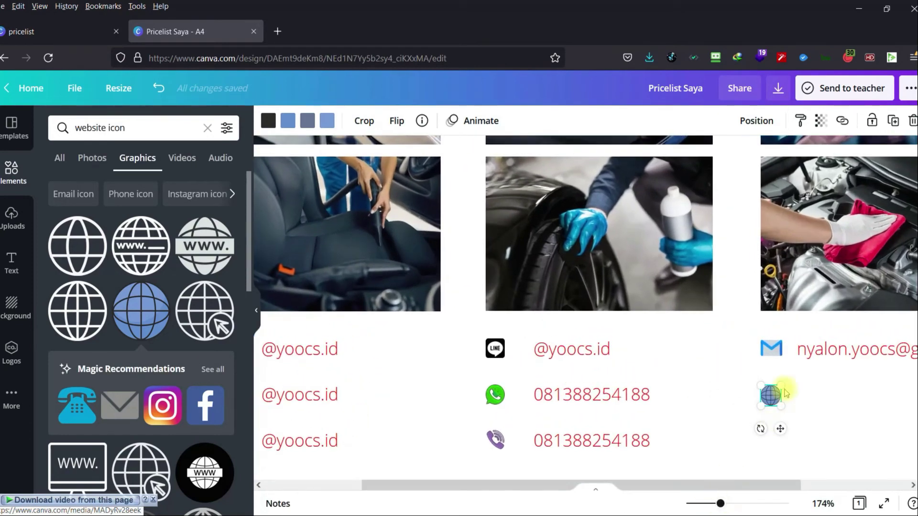
{"action": "mouse_move", "coordinate": [773, 398]}
{"action": "left_mouse_down"}
{"action": "mouse_move", "coordinate": [770, 386]}
{"action": "mouse_move", "coordinate": [755, 385]}
{"action": "mouse_move", "coordinate": [512, 392]}
{"action": "mouse_move", "coordinate": [721, 403]}
{"action": "mouse_move", "coordinate": [773, 395]}
{"action": "left_mouse_up"}
{"action": "left_click", "coordinate": [733, 458]}
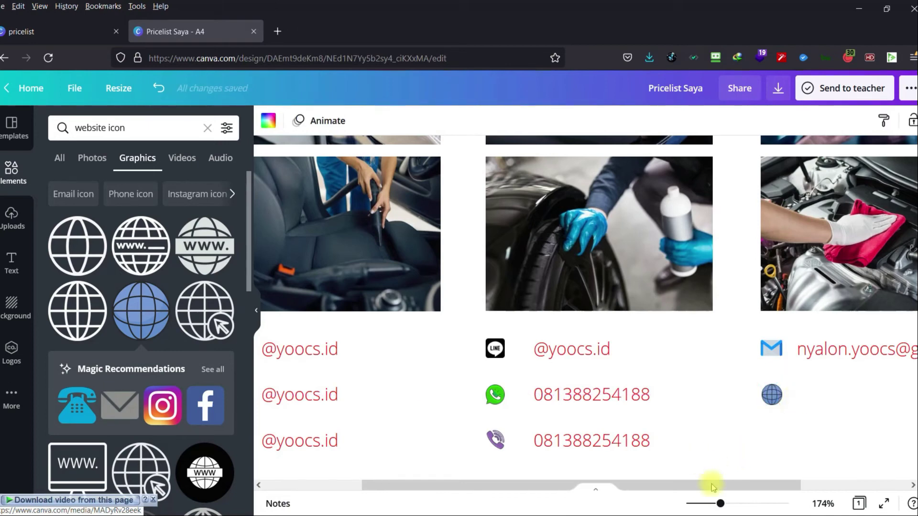
{"action": "left_click_drag", "start_coordinate": [719, 504], "coordinate": [713, 504]}
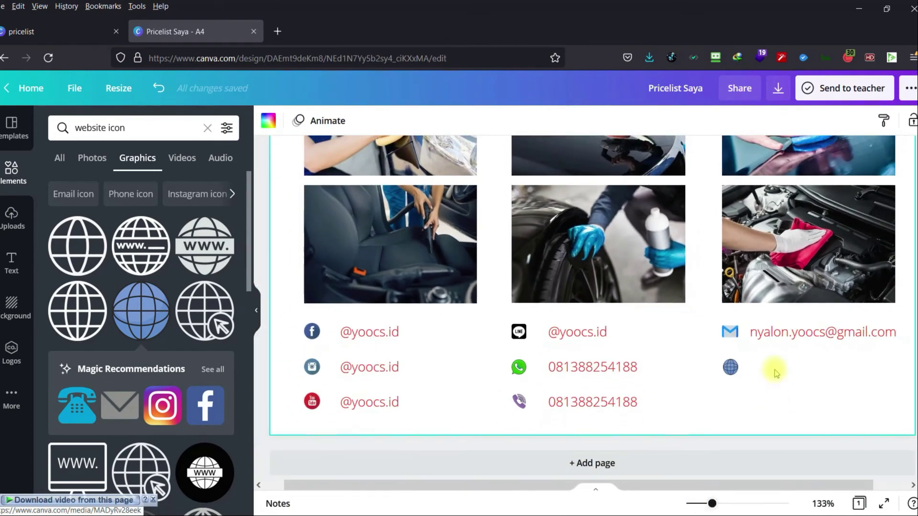
{"action": "left_click", "coordinate": [804, 339]}
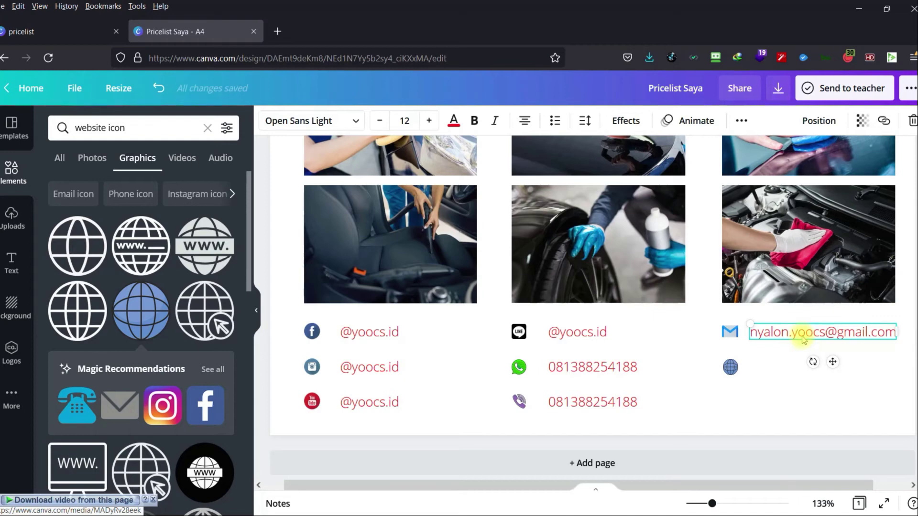
{"action": "key", "text": "ctrl+d"}
{"action": "left_click_drag", "start_coordinate": [789, 348], "coordinate": [788, 368]}
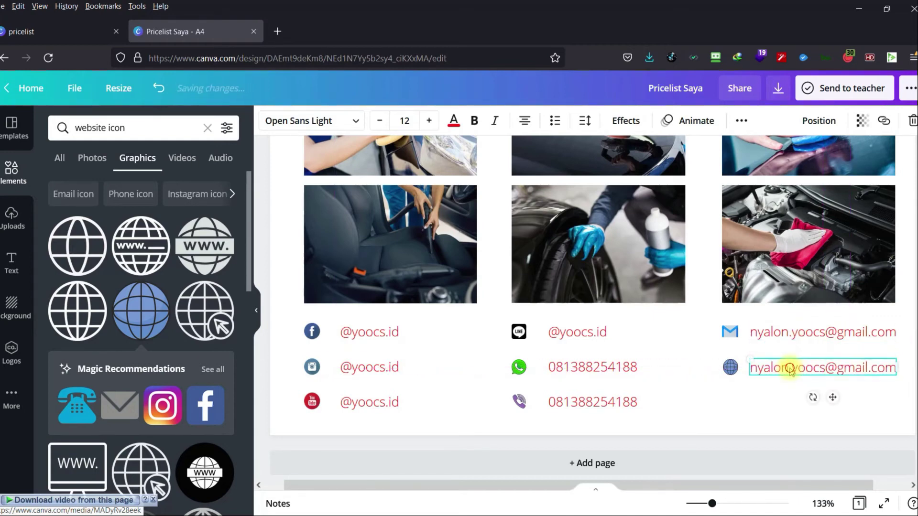
{"action": "key", "text": "ctrl+a"}
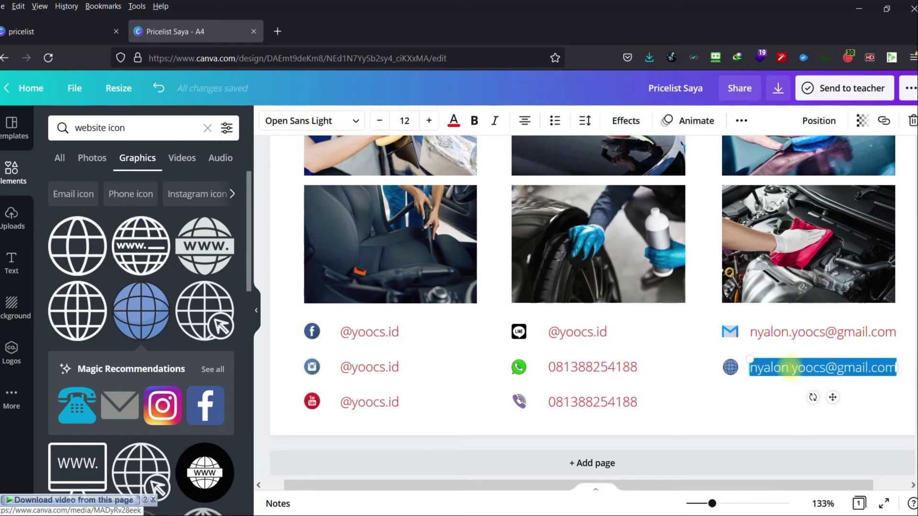
{"action": "type", "text": "www."}
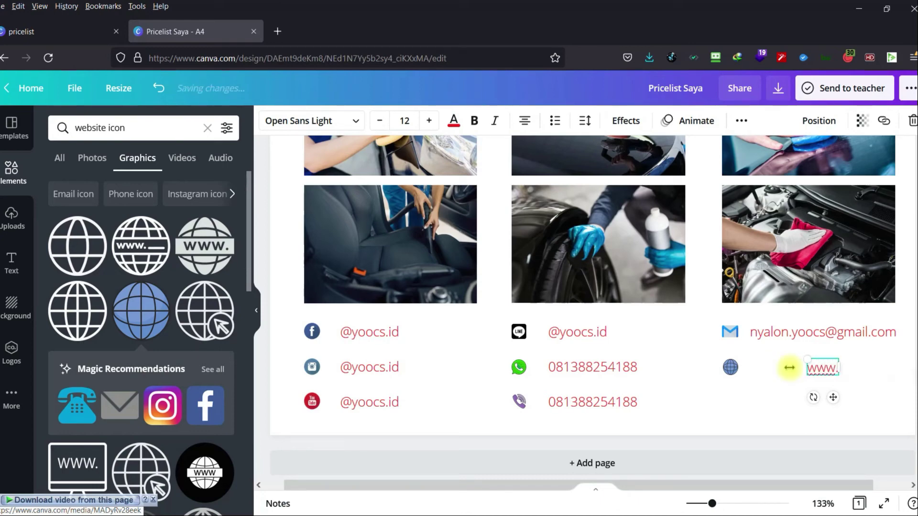
{"action": "type", "text": "yoocs.id"}
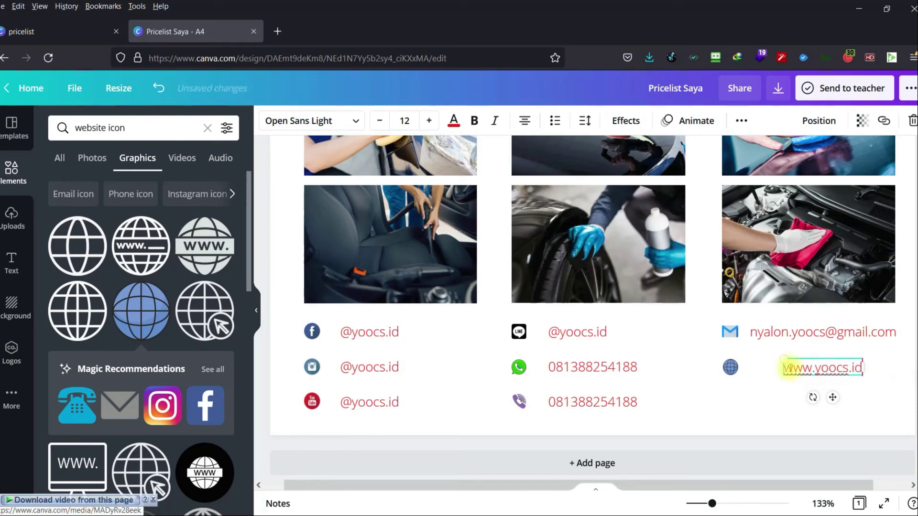
{"action": "left_click", "coordinate": [795, 368]}
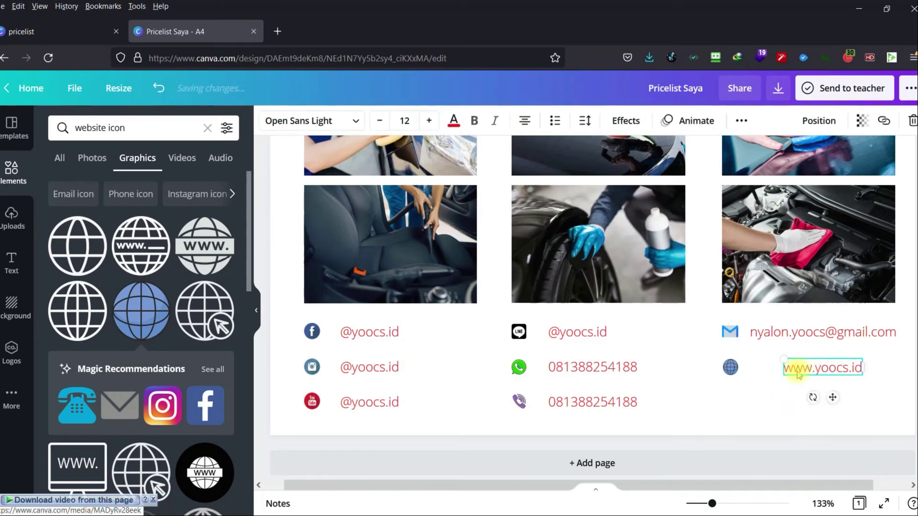
{"action": "left_click_drag", "start_coordinate": [804, 369], "coordinate": [774, 368]}
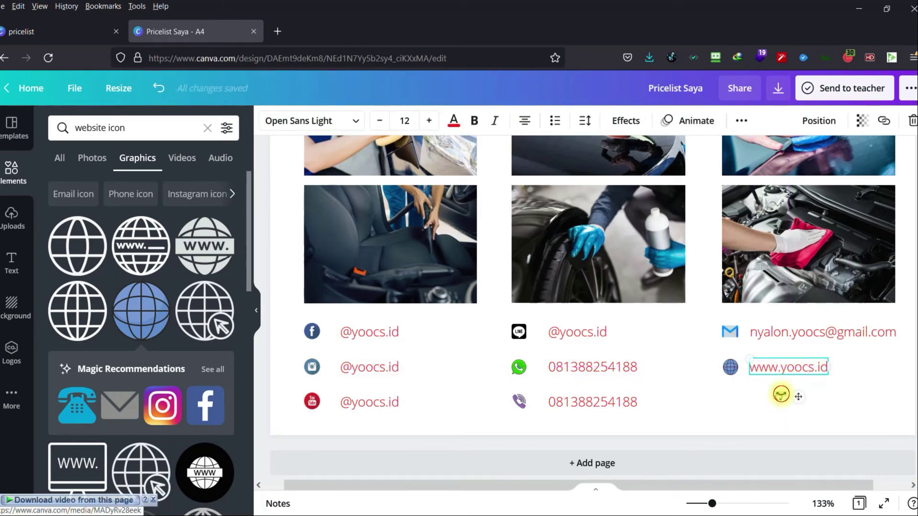
{"action": "left_click", "coordinate": [728, 408]}
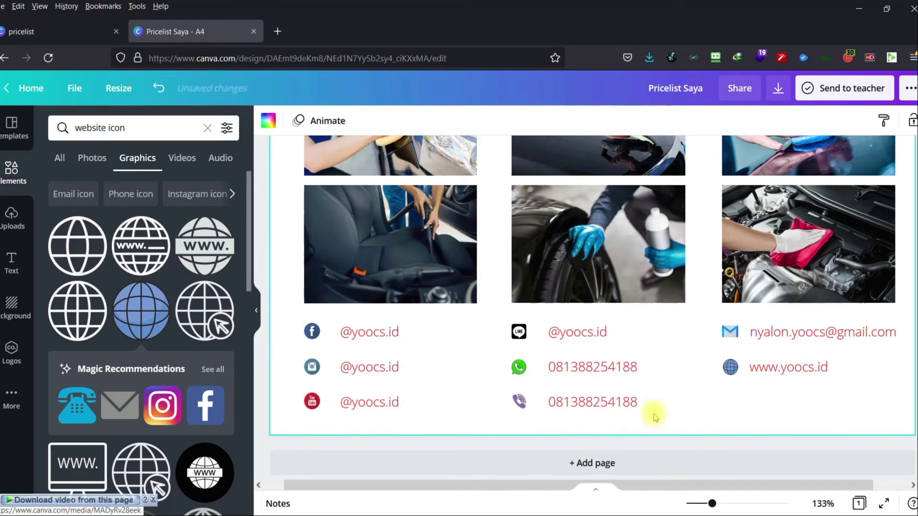
Search Elements graphics for store icons and add the yellow circle store icon.
{"action": "triple_click", "coordinate": [139, 126]}
{"action": "key", "text": "BackSpace"}
{"action": "type", "text": "st"}
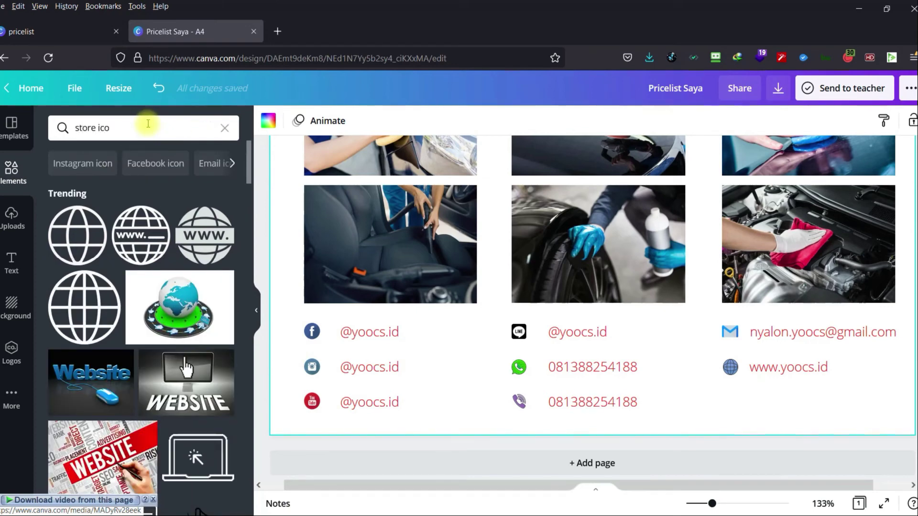
{"action": "key", "text": "Return"}
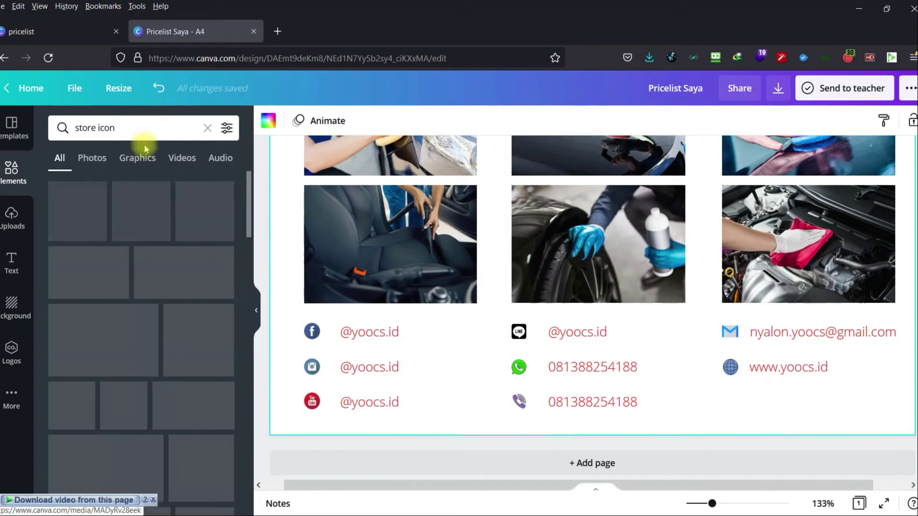
{"action": "left_click", "coordinate": [136, 158]}
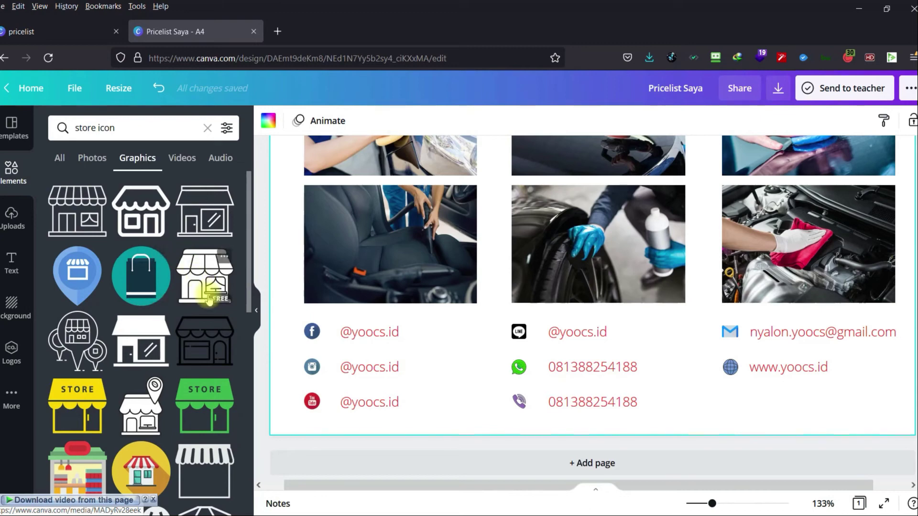
{"action": "scroll", "coordinate": [191, 368], "scroll_direction": "down", "scroll_amount": 2}
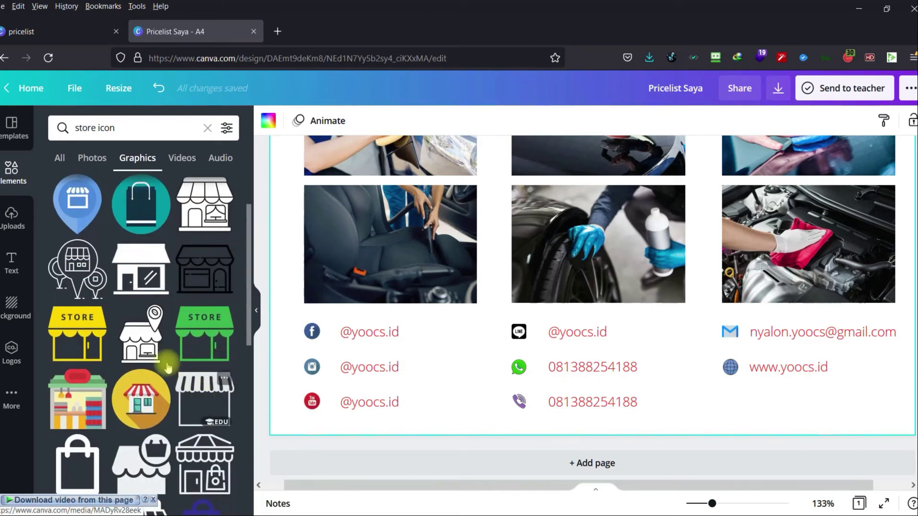
{"action": "scroll", "coordinate": [150, 349], "scroll_direction": "down", "scroll_amount": 2}
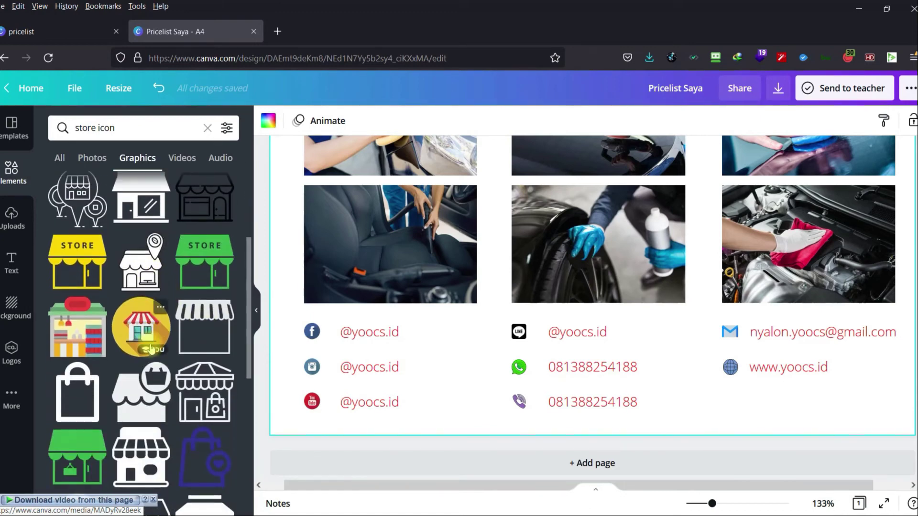
{"action": "left_click", "coordinate": [139, 326]}
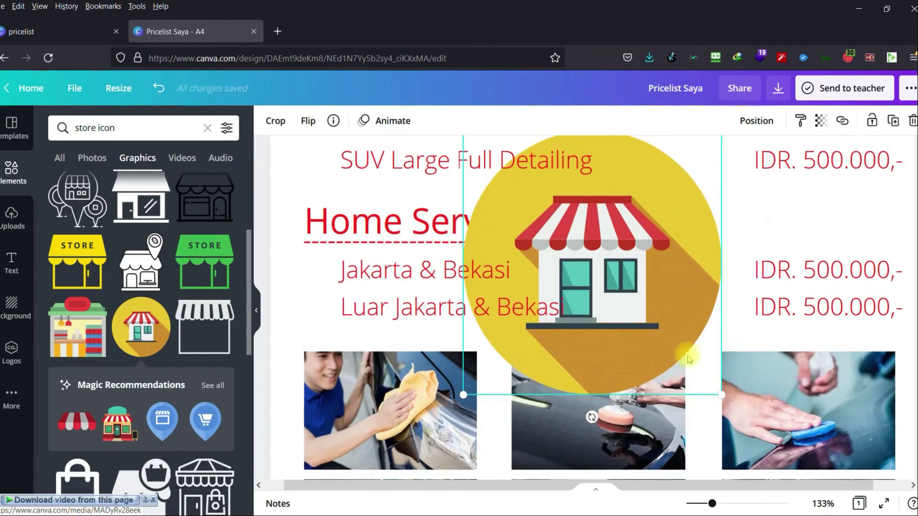
Shrink the store icon and move it below the globe, level with the Viber row.
{"action": "left_click_drag", "start_coordinate": [721, 395], "coordinate": [643, 401]}
{"action": "left_click", "coordinate": [511, 194]}
{"action": "left_click", "coordinate": [503, 193]}
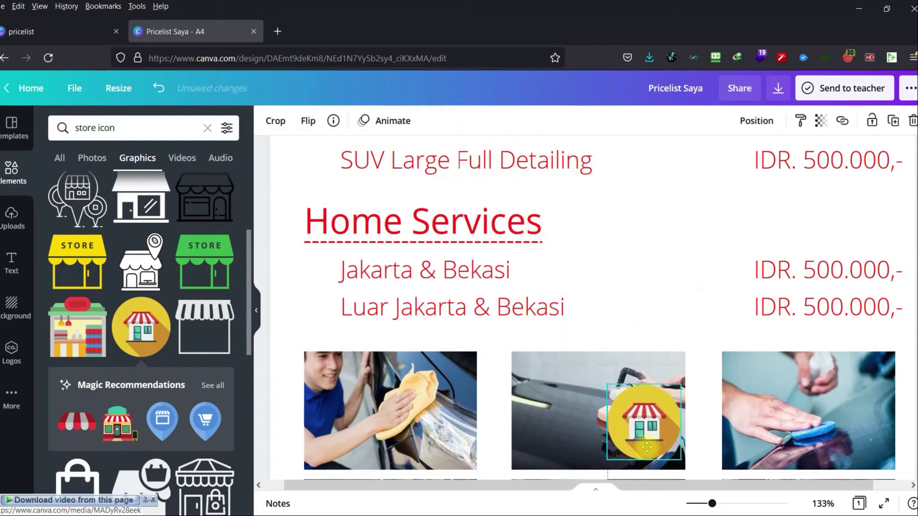
{"action": "scroll", "coordinate": [651, 382], "scroll_direction": "down", "scroll_amount": 7}
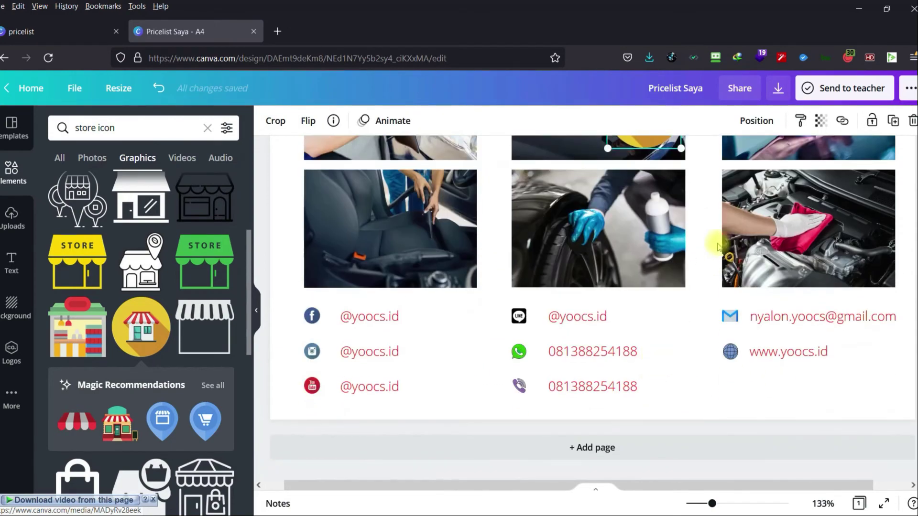
{"action": "left_click", "coordinate": [661, 139]}
{"action": "left_click_drag", "start_coordinate": [684, 241], "coordinate": [730, 368]}
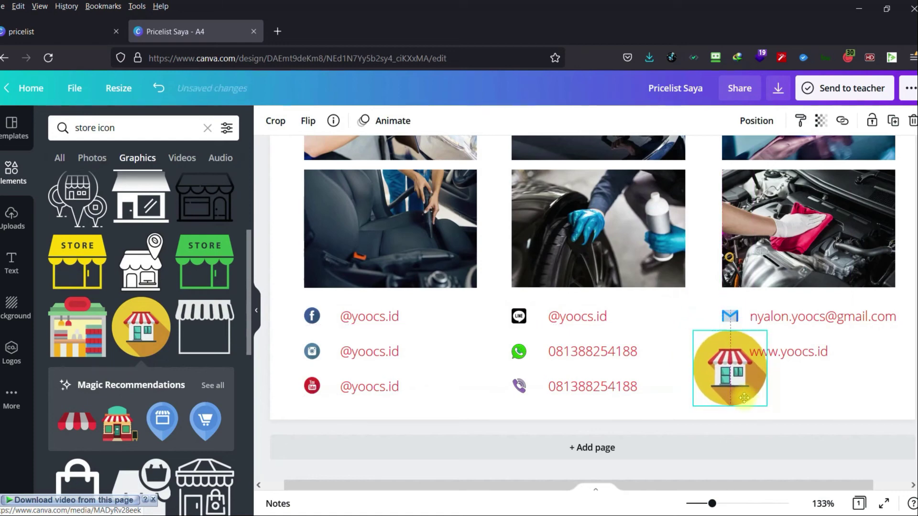
{"action": "left_click_drag", "start_coordinate": [760, 333], "coordinate": [730, 385]}
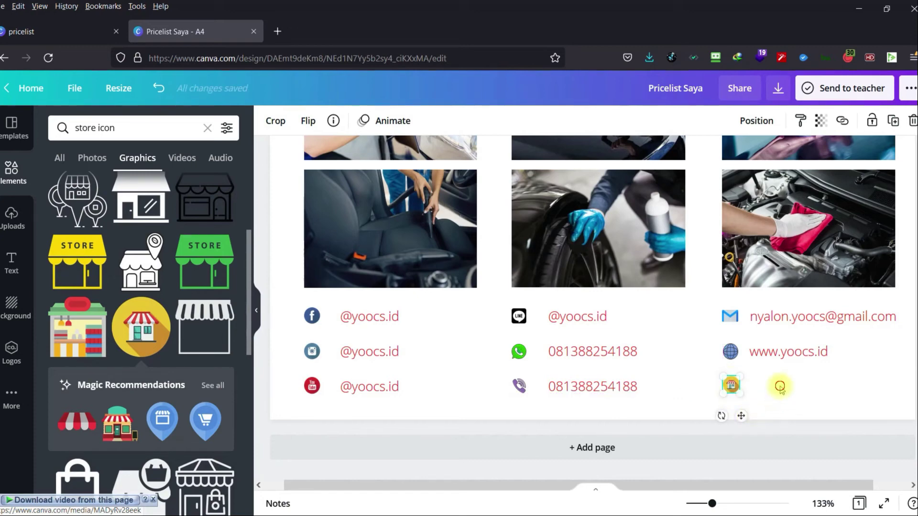
{"action": "left_click", "coordinate": [784, 354]}
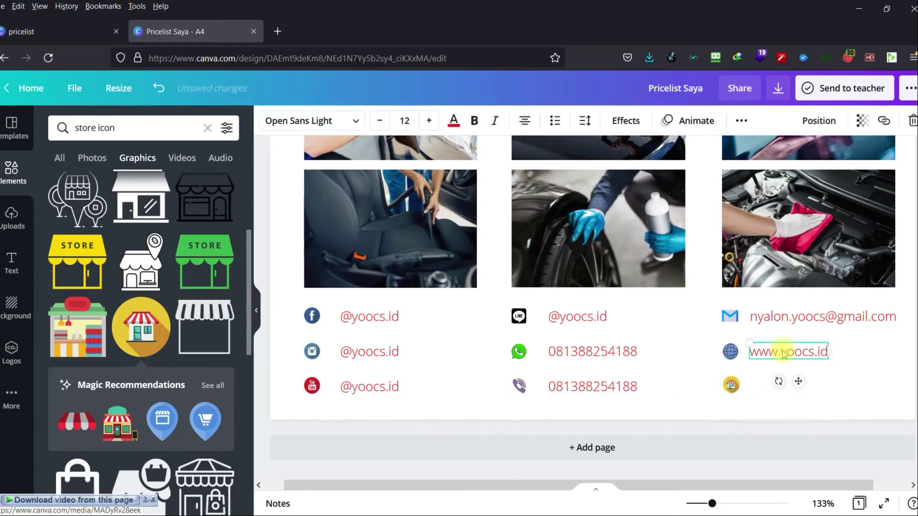
{"action": "key", "text": "ctrl+d"}
{"action": "left_click_drag", "start_coordinate": [792, 369], "coordinate": [778, 386]}
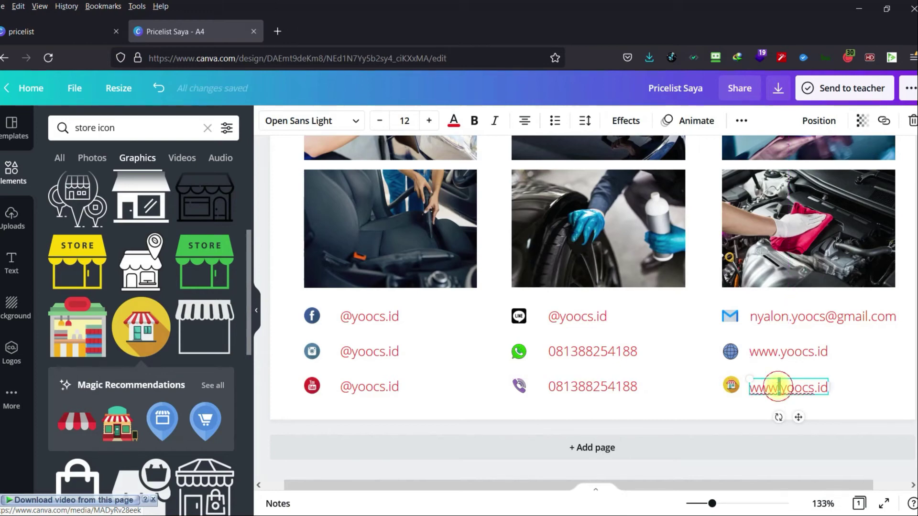
{"action": "triple_click", "coordinate": [785, 387]}
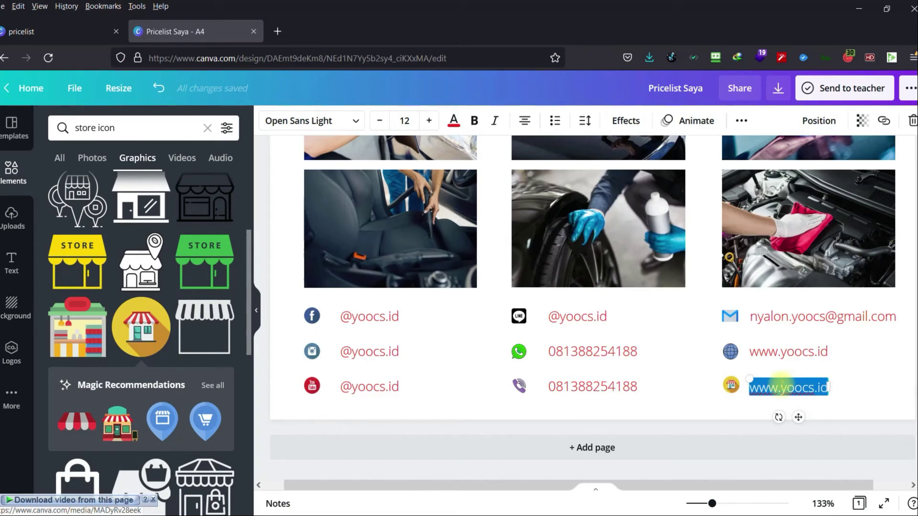
{"action": "key", "text": "BackSpace"}
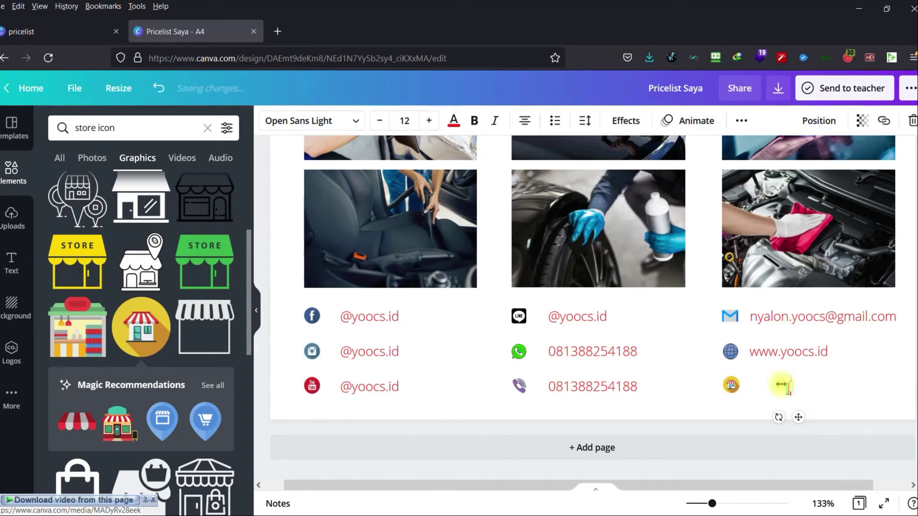
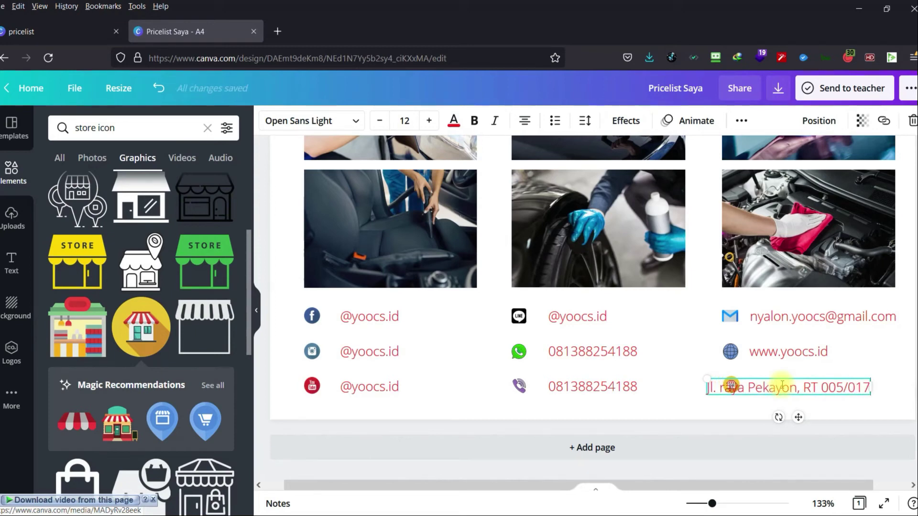
{"action": "left_click", "coordinate": [748, 415]}
{"action": "left_click_drag", "start_coordinate": [760, 389], "coordinate": [807, 387]}
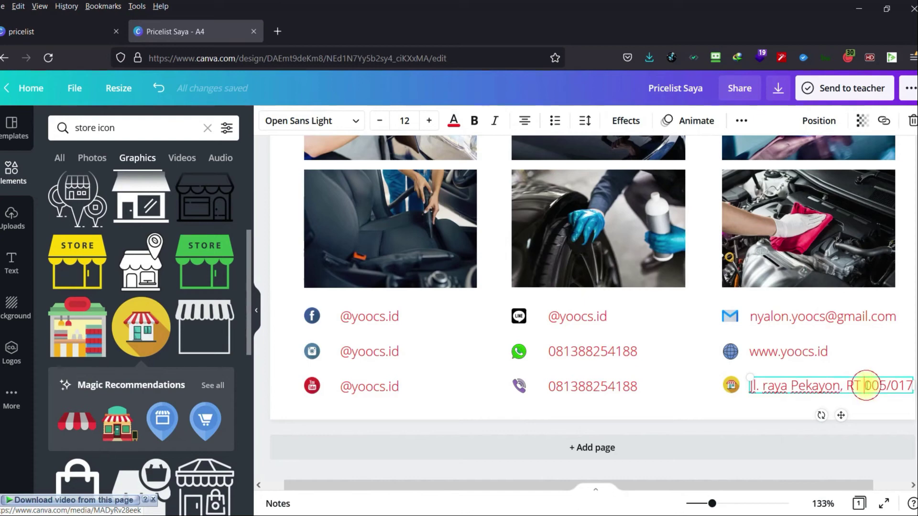
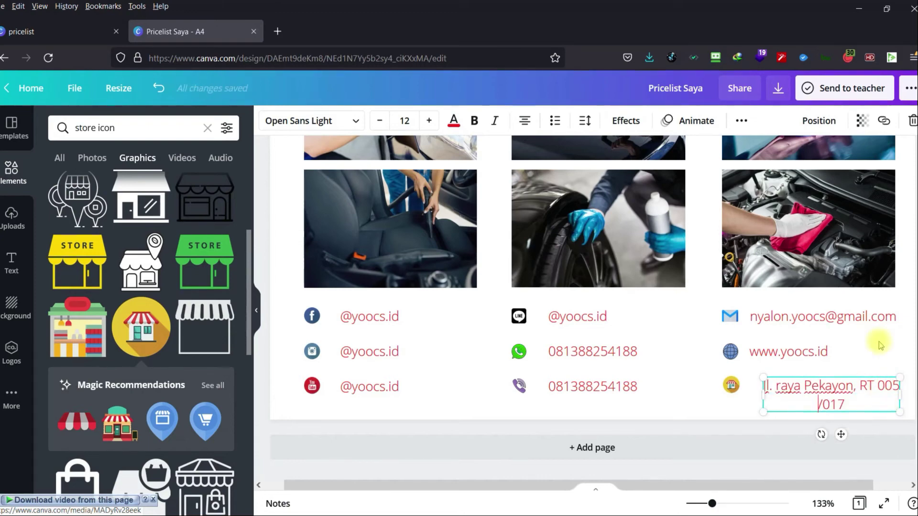
Left-align the address text and delete the blank second page that was added by mistake.
{"action": "left_click", "coordinate": [531, 120]}
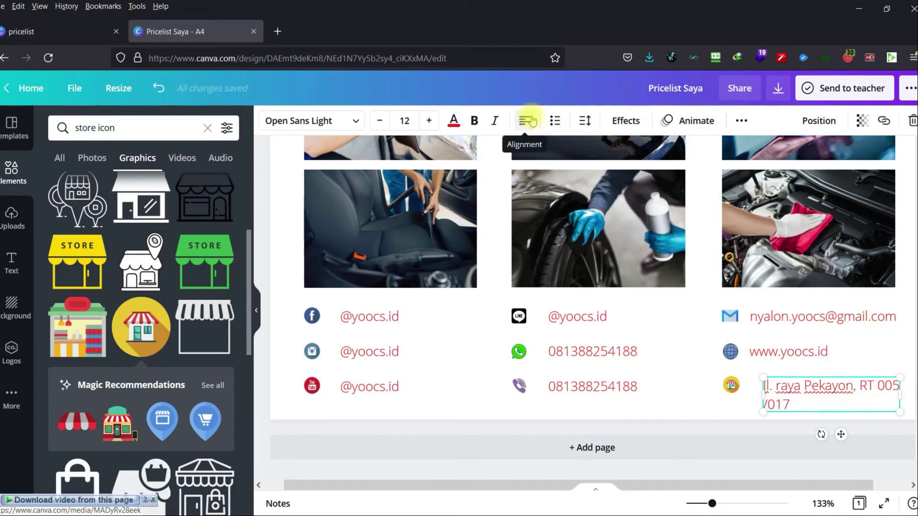
{"action": "left_click", "coordinate": [773, 438]}
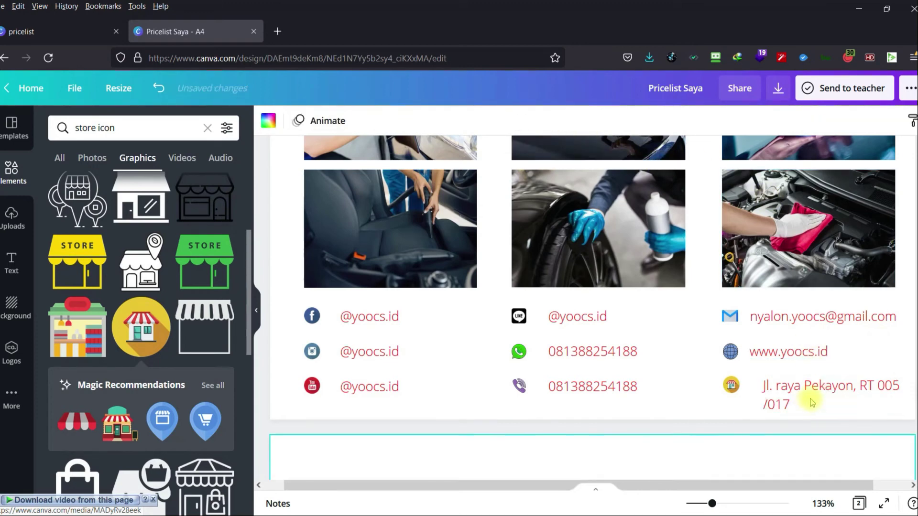
{"action": "scroll", "coordinate": [816, 396], "scroll_direction": "up", "scroll_amount": 3}
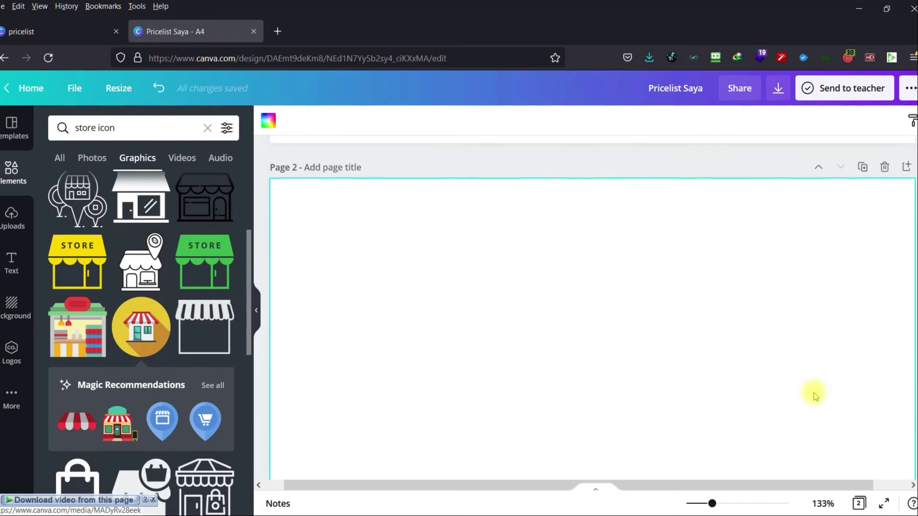
{"action": "left_click", "coordinate": [885, 295]}
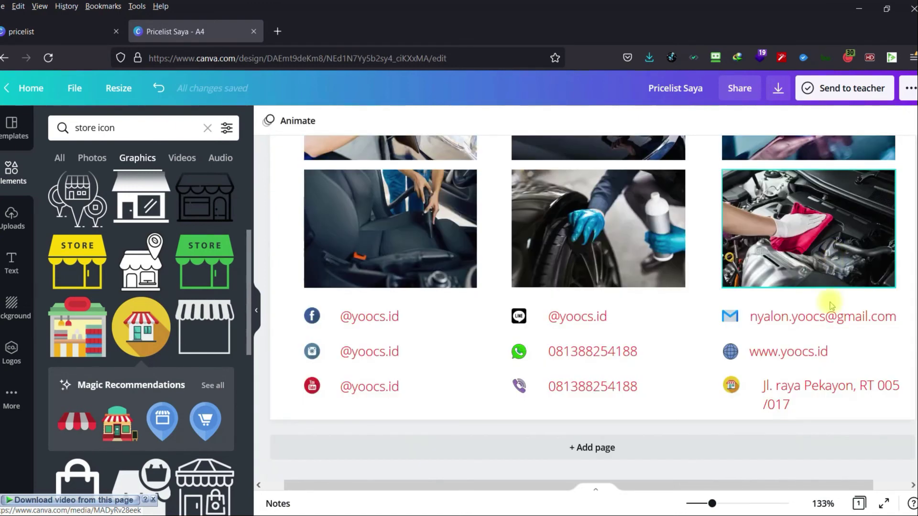
Shift the address slightly left and add the city and postal code after /017.
{"action": "left_click", "coordinate": [832, 382]}
{"action": "left_click_drag", "start_coordinate": [834, 381], "coordinate": [816, 397]}
{"action": "left_click", "coordinate": [791, 403]}
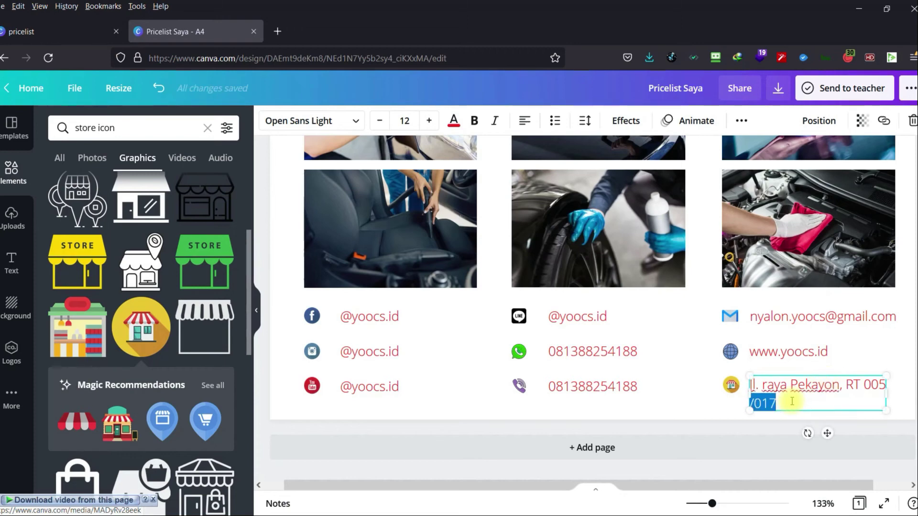
{"action": "left_click", "coordinate": [791, 402]}
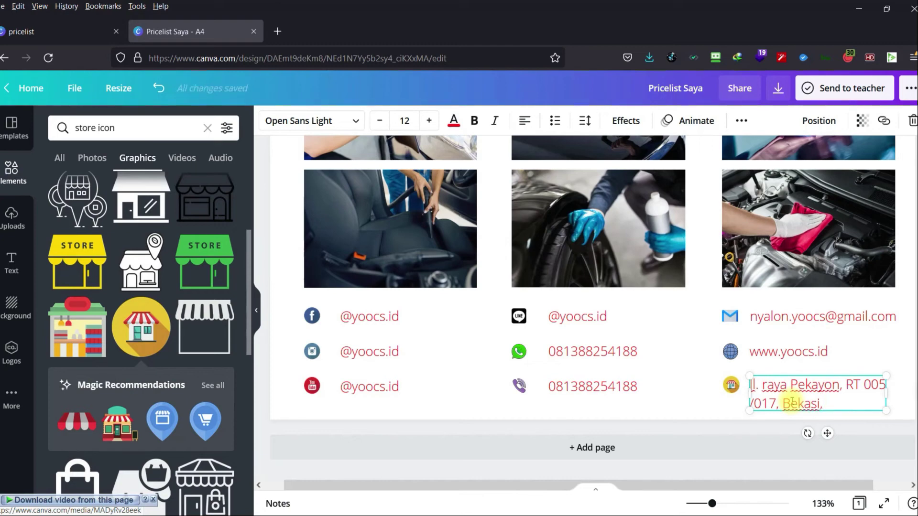
{"action": "left_click", "coordinate": [771, 438]}
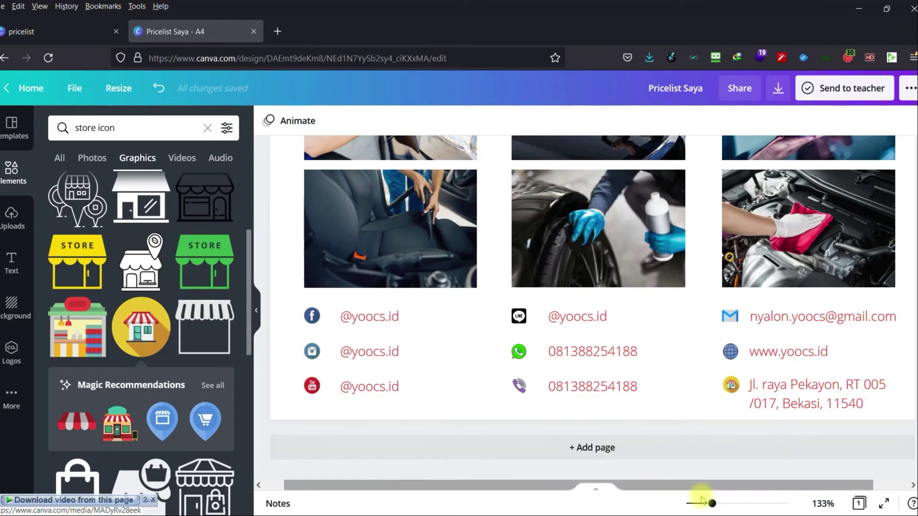
{"action": "left_click_drag", "start_coordinate": [711, 503], "coordinate": [697, 503]}
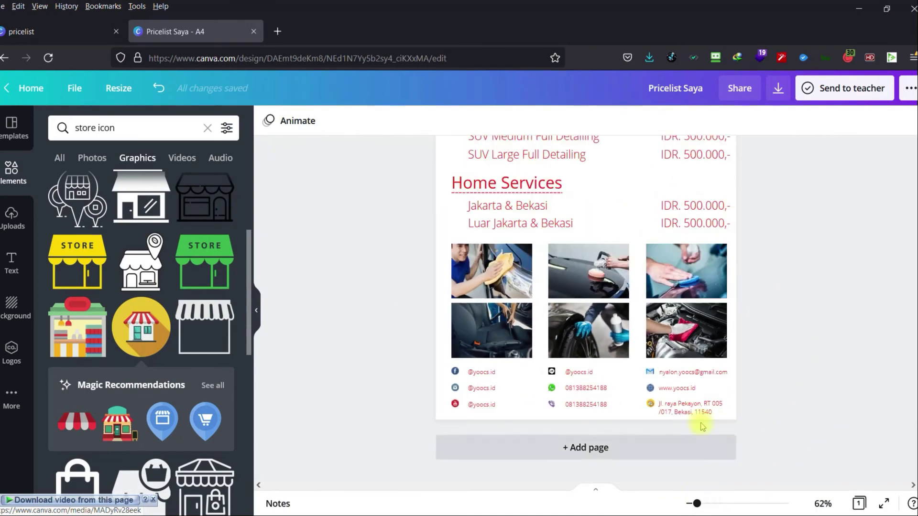
{"action": "scroll", "coordinate": [688, 383], "scroll_direction": "up", "scroll_amount": 4}
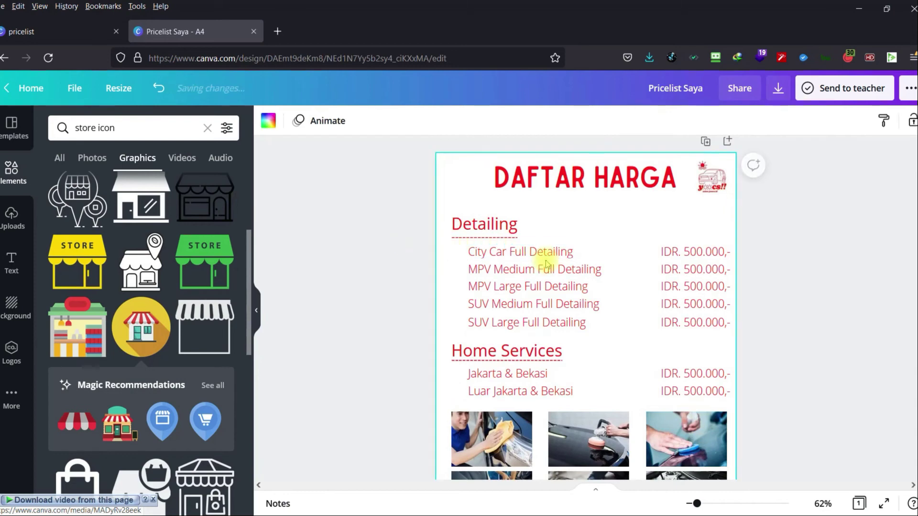
{"action": "left_click", "coordinate": [414, 241]}
{"action": "left_click_drag", "start_coordinate": [566, 241], "coordinate": [750, 334]}
{"action": "left_click", "coordinate": [429, 280]}
{"action": "left_click_drag", "start_coordinate": [383, 235], "coordinate": [390, 258]}
{"action": "left_click", "coordinate": [404, 120]}
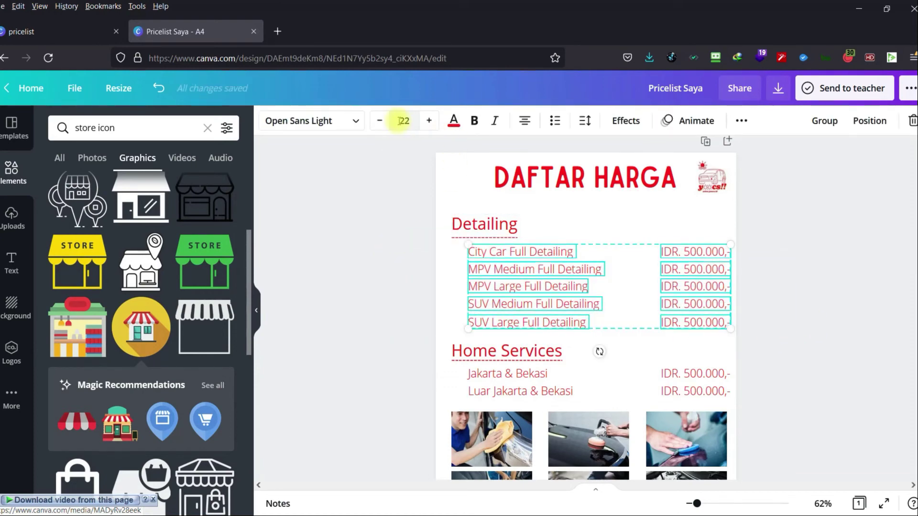
{"action": "left_click", "coordinate": [420, 230]}
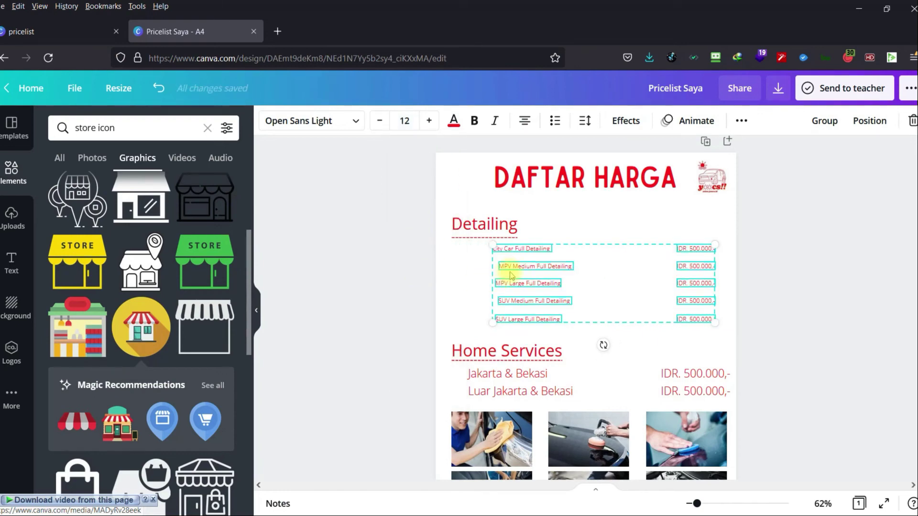
{"action": "left_click_drag", "start_coordinate": [512, 270], "coordinate": [490, 268]}
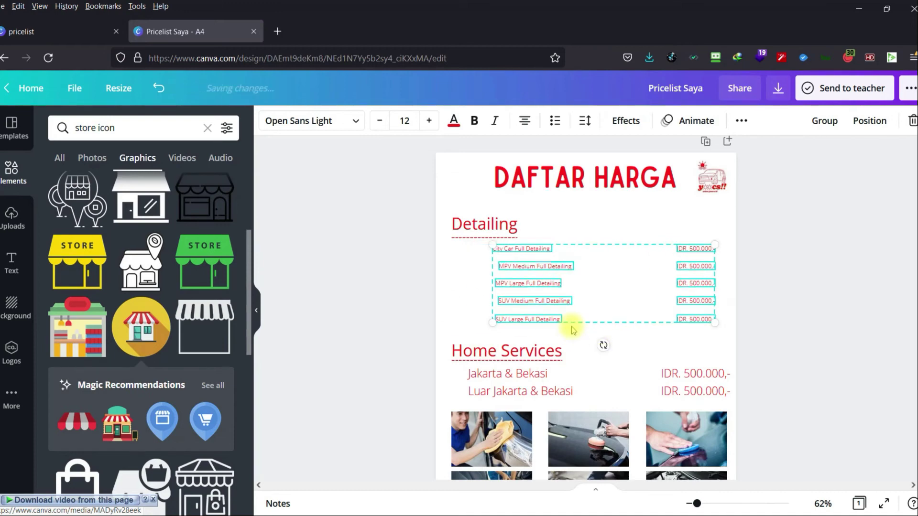
{"action": "key", "text": "ctrl+z"}
{"action": "left_click", "coordinate": [771, 320]}
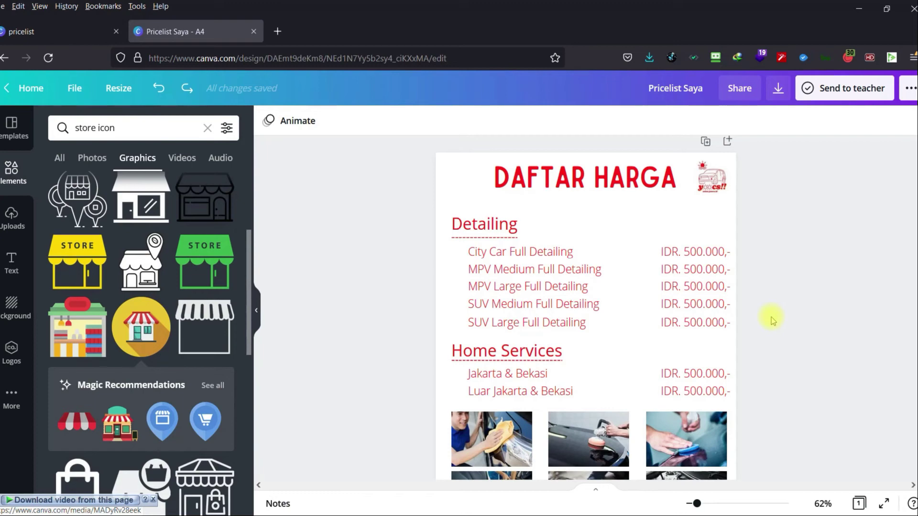
Clear the 'store icon' search from the Elements panel.
{"action": "scroll", "coordinate": [772, 320], "scroll_direction": "down", "scroll_amount": 3}
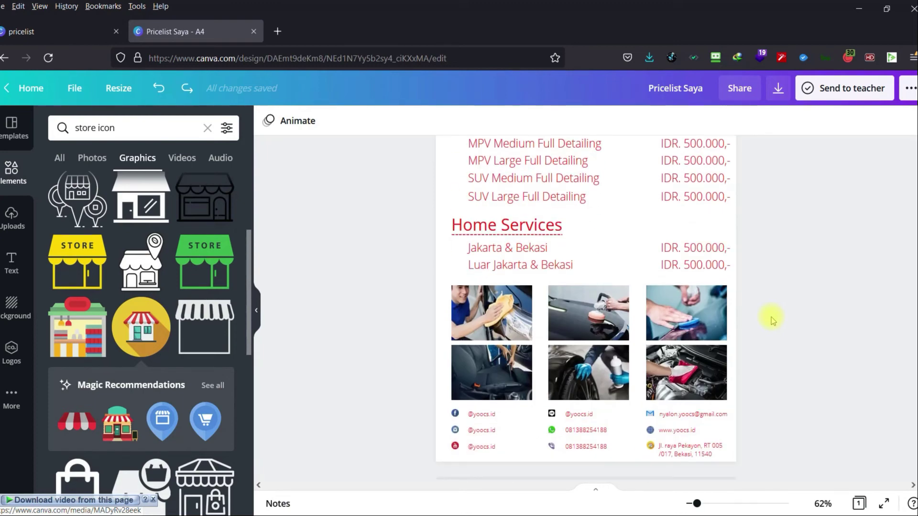
{"action": "scroll", "coordinate": [772, 319], "scroll_direction": "up", "scroll_amount": 3}
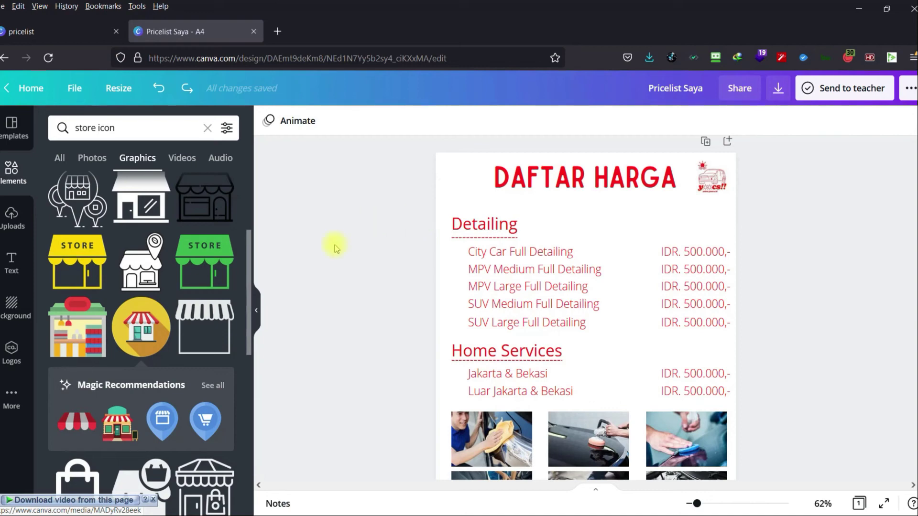
{"action": "scroll", "coordinate": [173, 352], "scroll_direction": "up", "scroll_amount": 2}
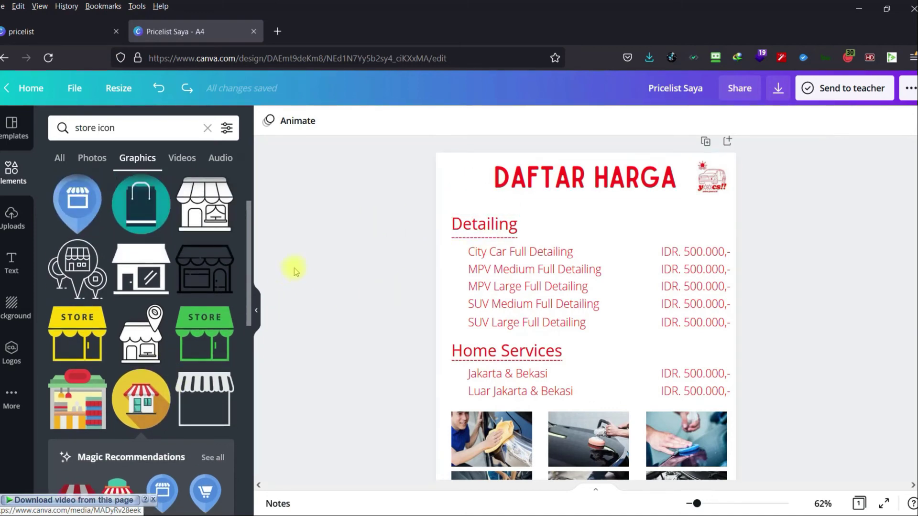
{"action": "left_click", "coordinate": [208, 128]}
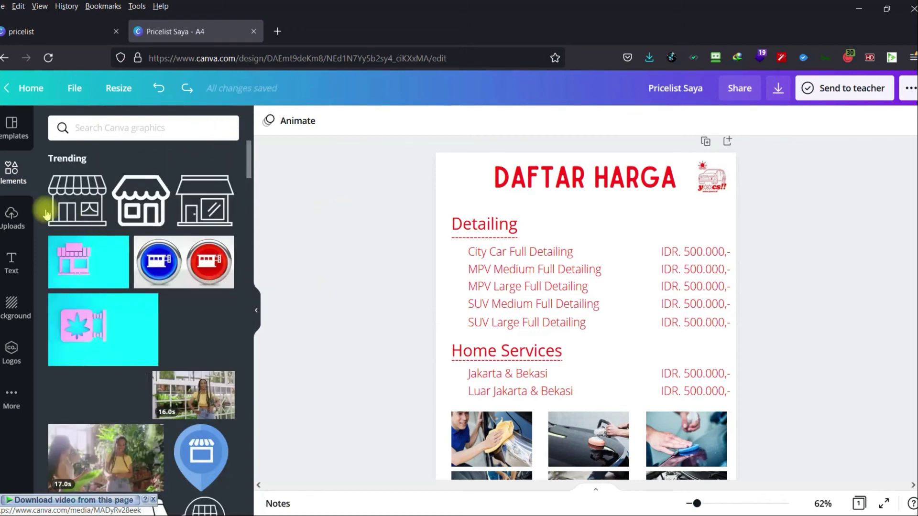
{"action": "scroll", "coordinate": [206, 380], "scroll_direction": "down", "scroll_amount": 10}
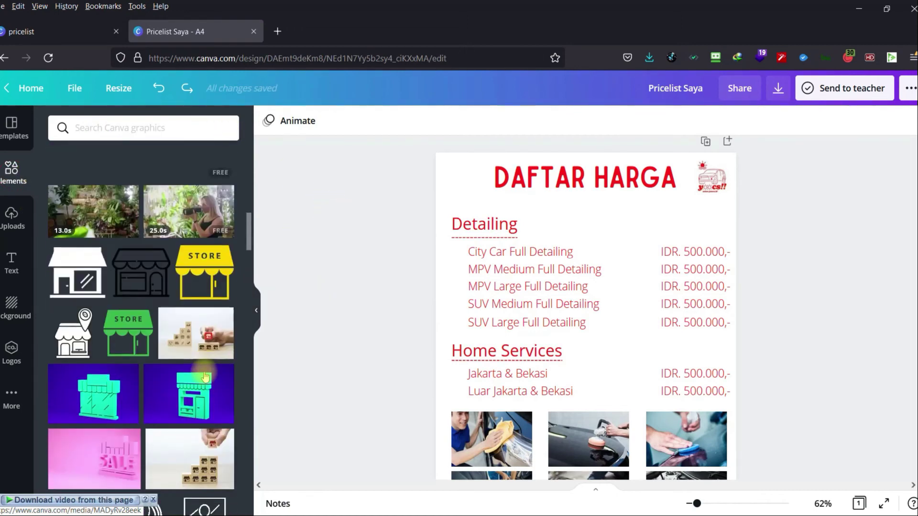
{"action": "scroll", "coordinate": [187, 356], "scroll_direction": "up", "scroll_amount": 10}
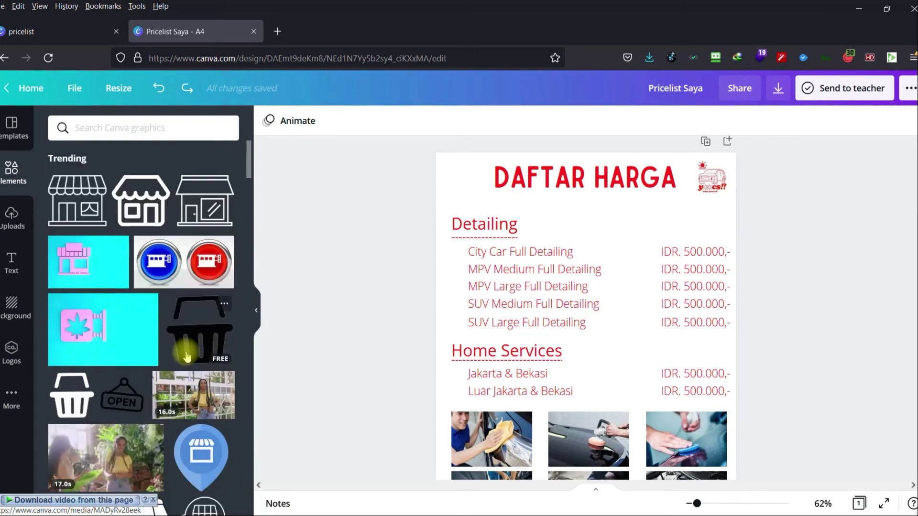
Look through Uploads and Templates, then browse the Trending graphics in Elements.
{"action": "left_click", "coordinate": [11, 215]}
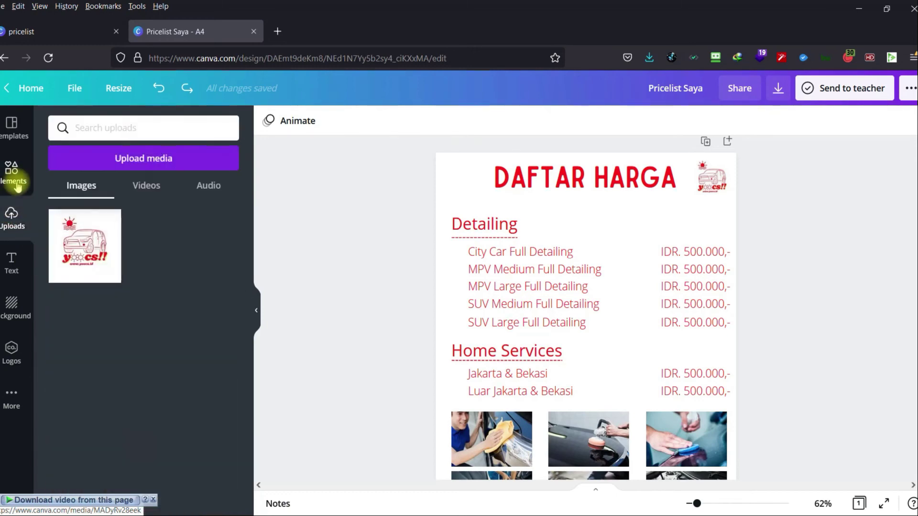
{"action": "left_click", "coordinate": [13, 174]}
{"action": "left_click", "coordinate": [63, 127]}
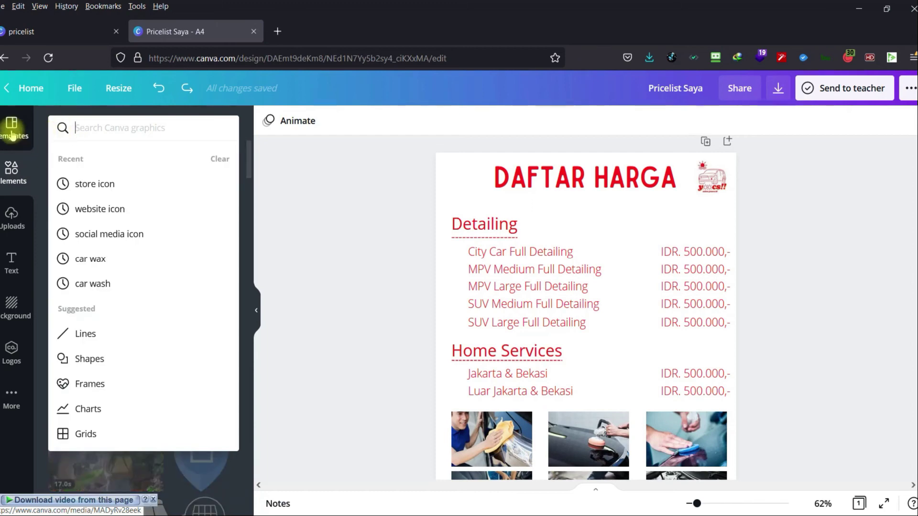
{"action": "left_click", "coordinate": [11, 134]}
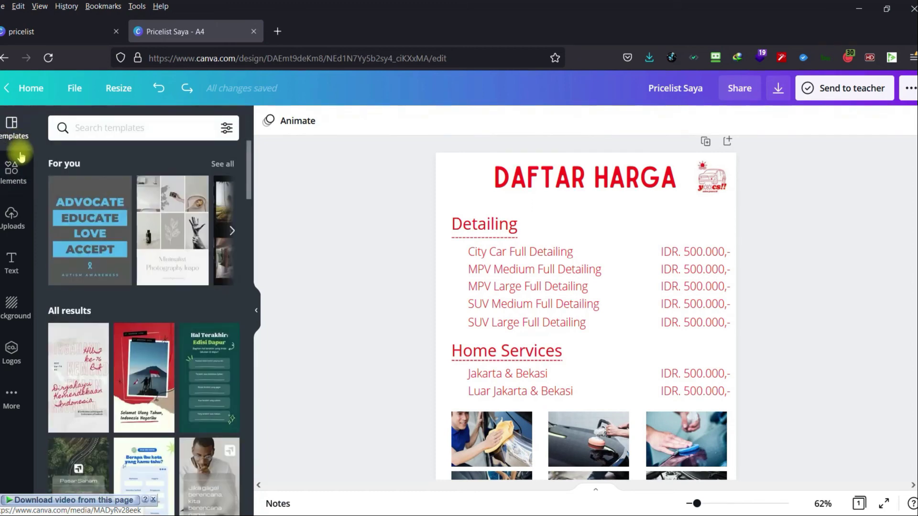
{"action": "left_click", "coordinate": [13, 168]}
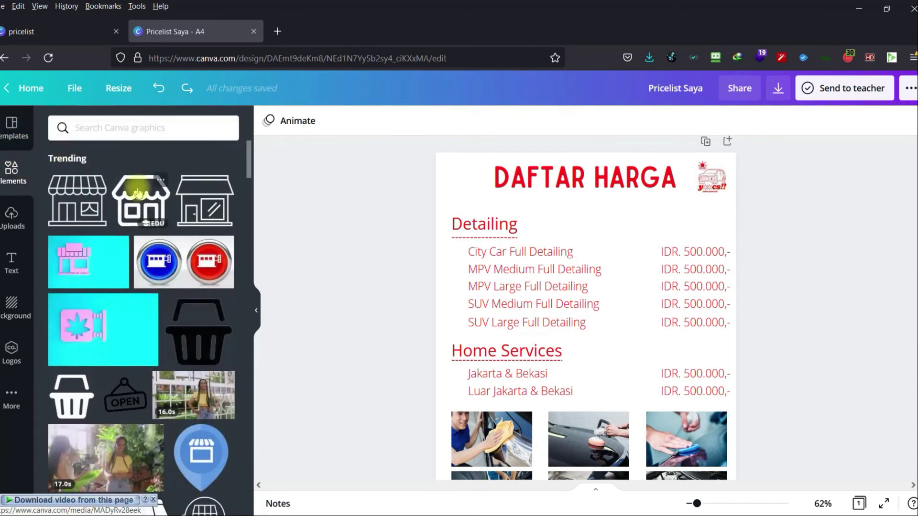
{"action": "scroll", "coordinate": [182, 341], "scroll_direction": "down", "scroll_amount": 5}
{"action": "scroll", "coordinate": [182, 341], "scroll_direction": "down", "scroll_amount": 10}
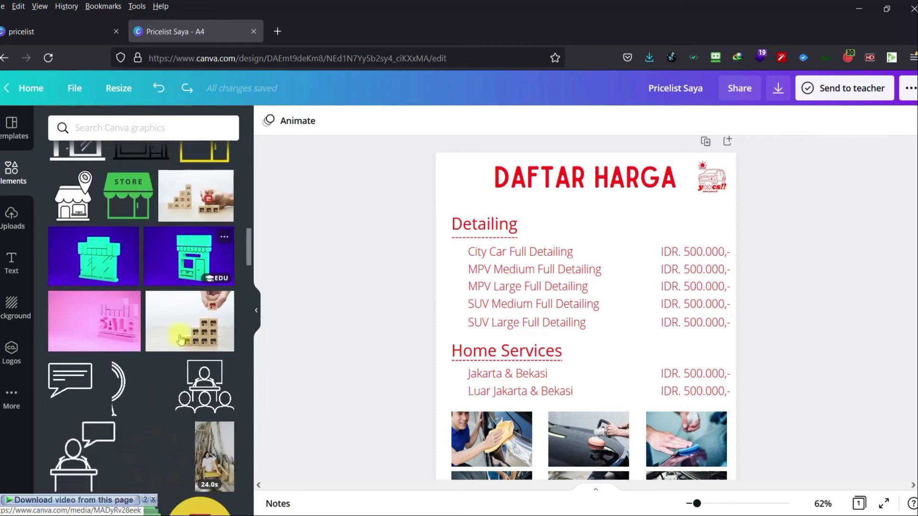
{"action": "scroll", "coordinate": [181, 340], "scroll_direction": "down", "scroll_amount": 4}
{"action": "scroll", "coordinate": [181, 340], "scroll_direction": "up", "scroll_amount": 4}
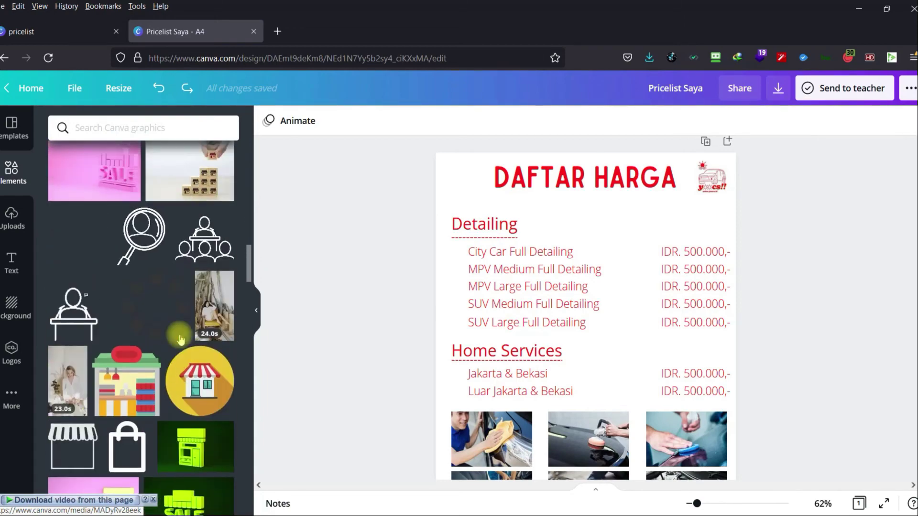
{"action": "scroll", "coordinate": [181, 339], "scroll_direction": "down", "scroll_amount": 1}
{"action": "scroll", "coordinate": [180, 340], "scroll_direction": "down", "scroll_amount": 6}
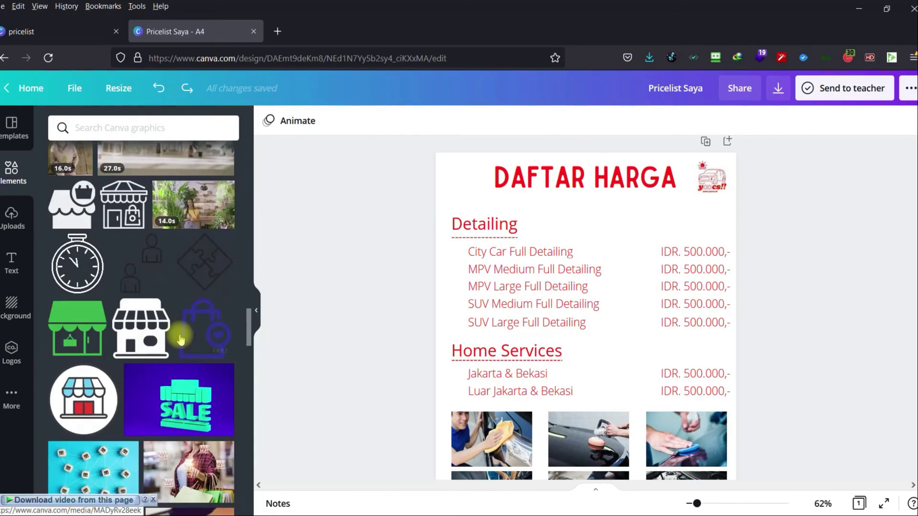
{"action": "scroll", "coordinate": [180, 340], "scroll_direction": "down", "scroll_amount": 3}
{"action": "scroll", "coordinate": [180, 340], "scroll_direction": "up", "scroll_amount": 10}
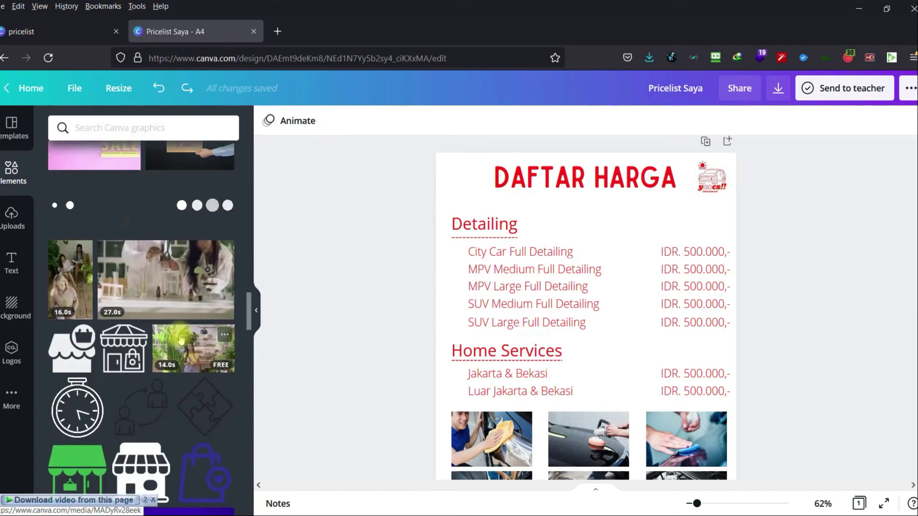
{"action": "scroll", "coordinate": [180, 339], "scroll_direction": "up", "scroll_amount": 5}
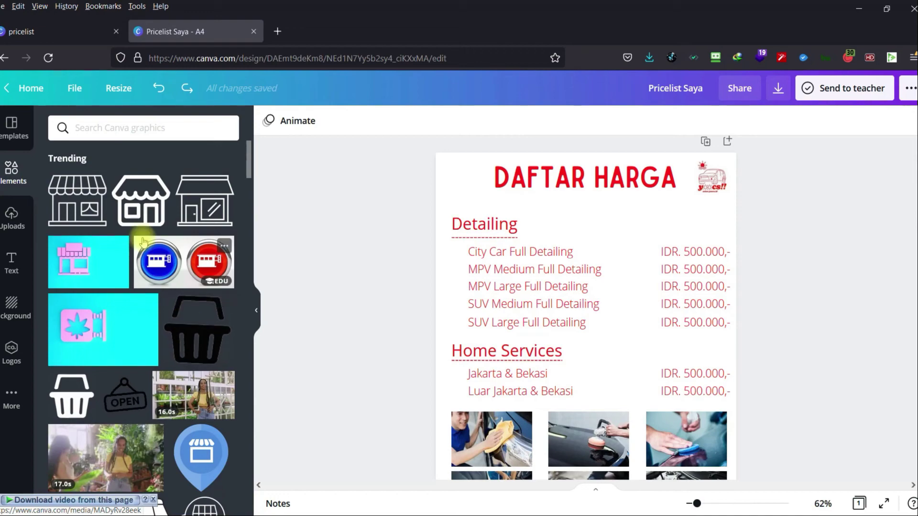
{"action": "scroll", "coordinate": [220, 318], "scroll_direction": "down", "scroll_amount": 1}
{"action": "scroll", "coordinate": [220, 318], "scroll_direction": "down", "scroll_amount": 8}
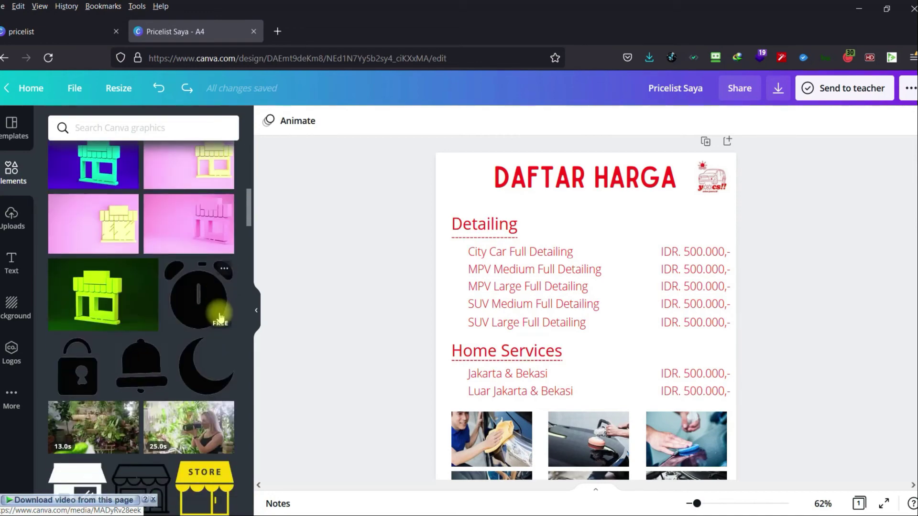
{"action": "scroll", "coordinate": [220, 318], "scroll_direction": "down", "scroll_amount": 10}
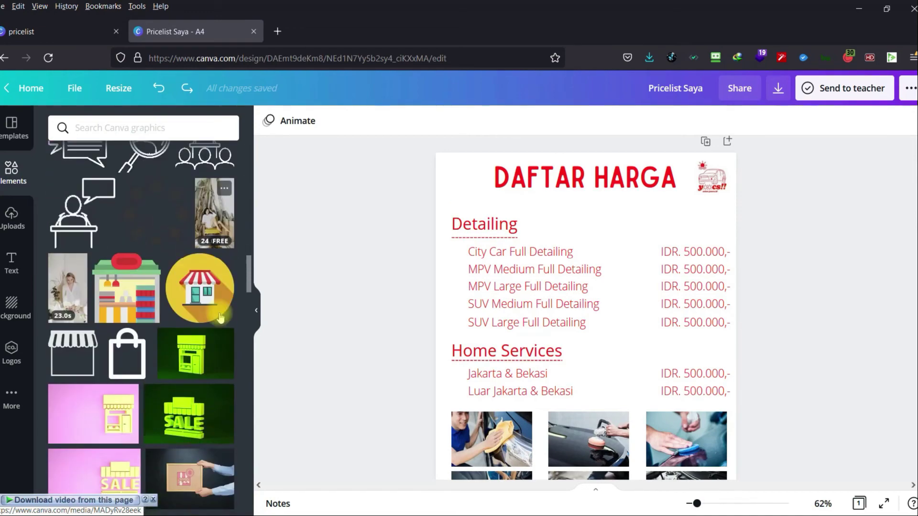
{"action": "scroll", "coordinate": [203, 340], "scroll_direction": "down", "scroll_amount": 5}
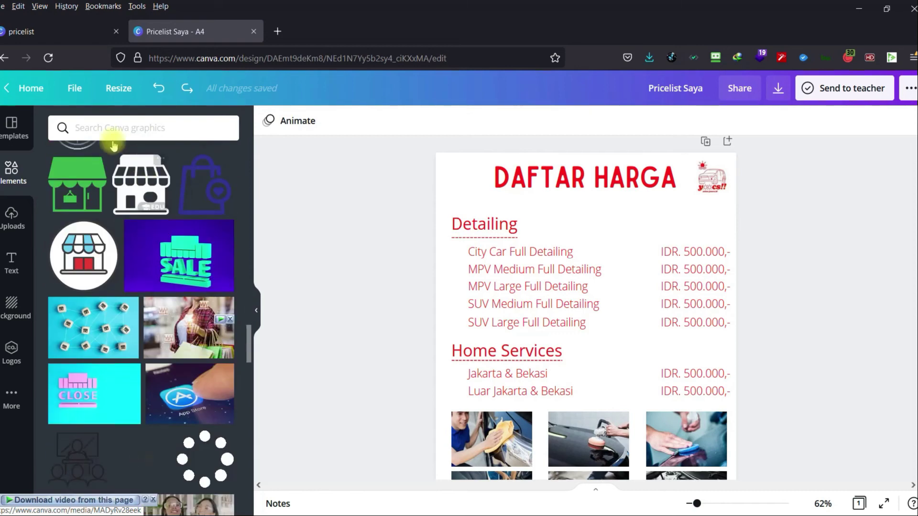
Search Elements for 'ribbon' and filter the results to Graphics.
{"action": "left_click", "coordinate": [102, 130]}
{"action": "type", "text": "ribbon"}
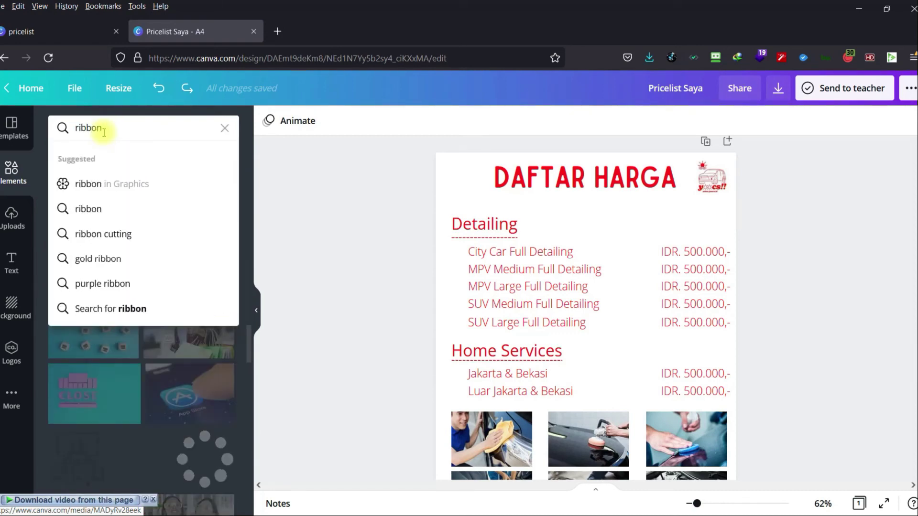
{"action": "key", "text": "Return"}
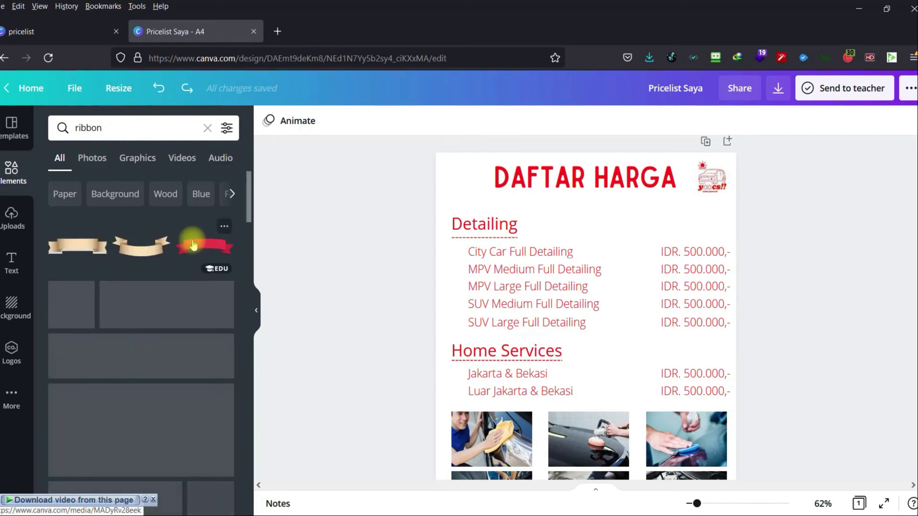
{"action": "scroll", "coordinate": [189, 371], "scroll_direction": "down", "scroll_amount": 1}
{"action": "scroll", "coordinate": [188, 374], "scroll_direction": "down", "scroll_amount": 5}
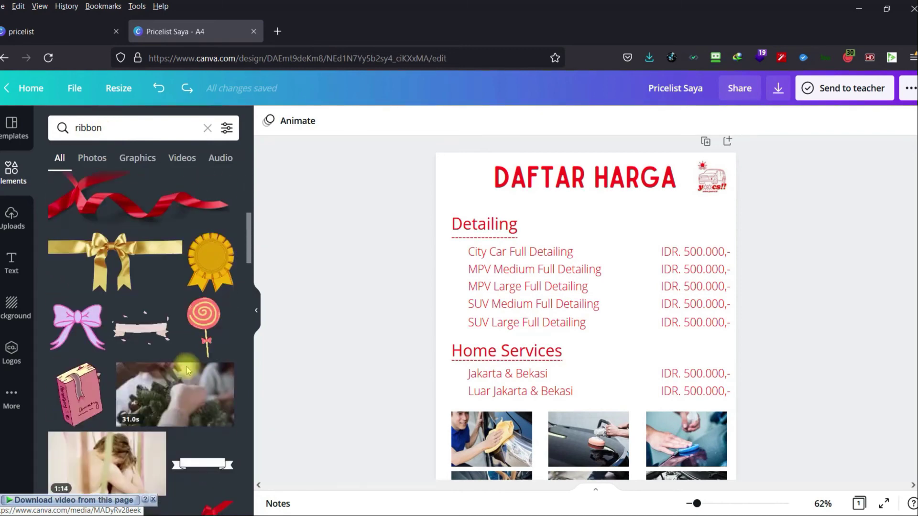
{"action": "scroll", "coordinate": [187, 358], "scroll_direction": "up", "scroll_amount": 4}
{"action": "scroll", "coordinate": [187, 358], "scroll_direction": "down", "scroll_amount": 5}
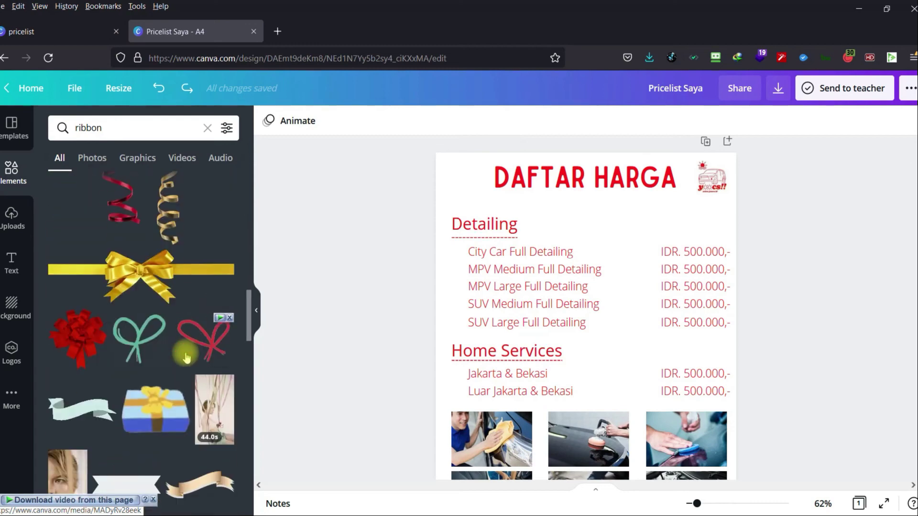
{"action": "scroll", "coordinate": [185, 343], "scroll_direction": "down", "scroll_amount": 5}
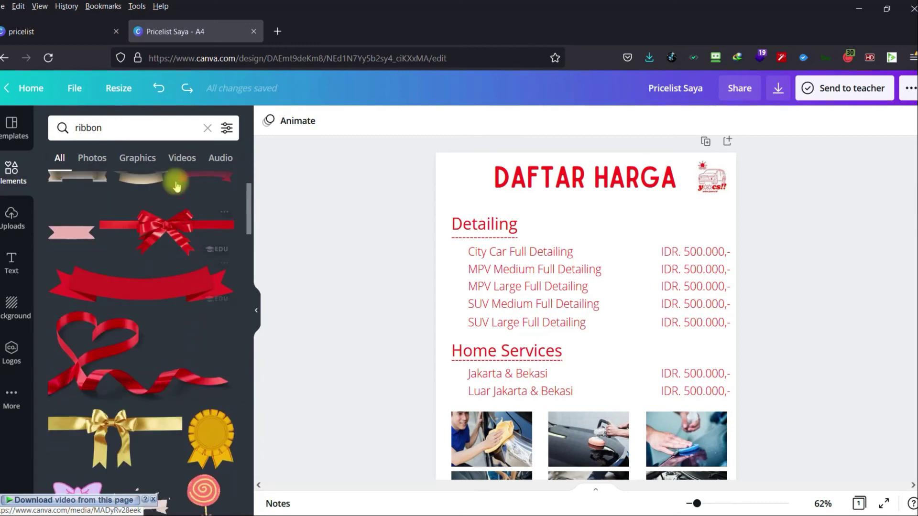
{"action": "left_click", "coordinate": [144, 157]}
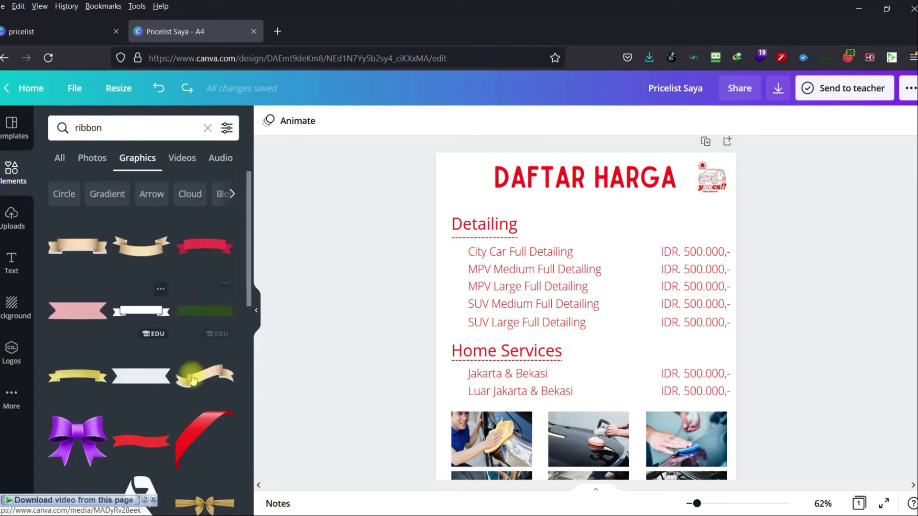
{"action": "scroll", "coordinate": [196, 384], "scroll_direction": "down", "scroll_amount": 10}
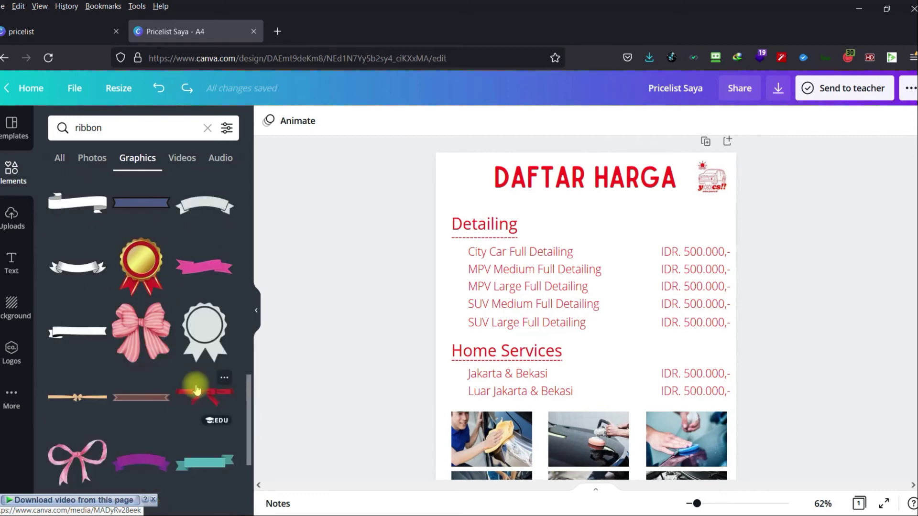
Add the gold medal, shrink it beside DAFTAR HARGA, and insert an 'Add a heading' text box.
{"action": "left_click", "coordinate": [153, 277]}
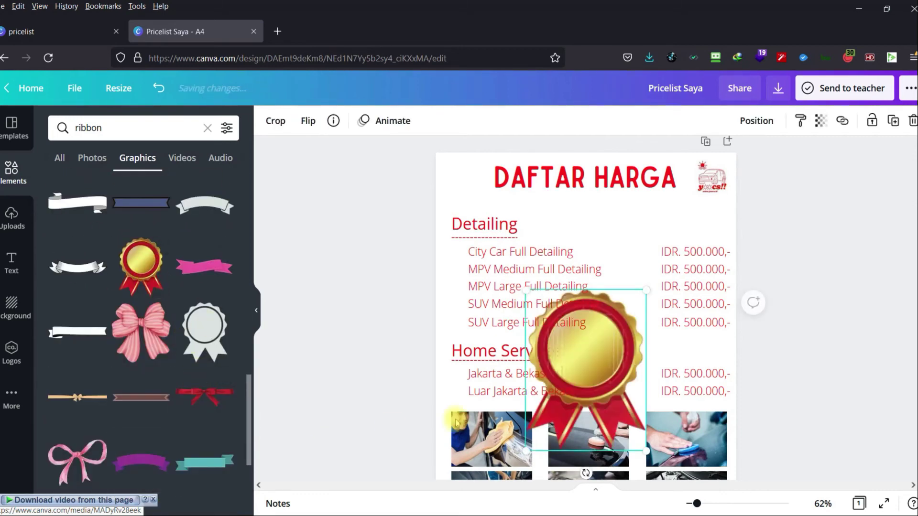
{"action": "left_click_drag", "start_coordinate": [594, 331], "coordinate": [467, 177]}
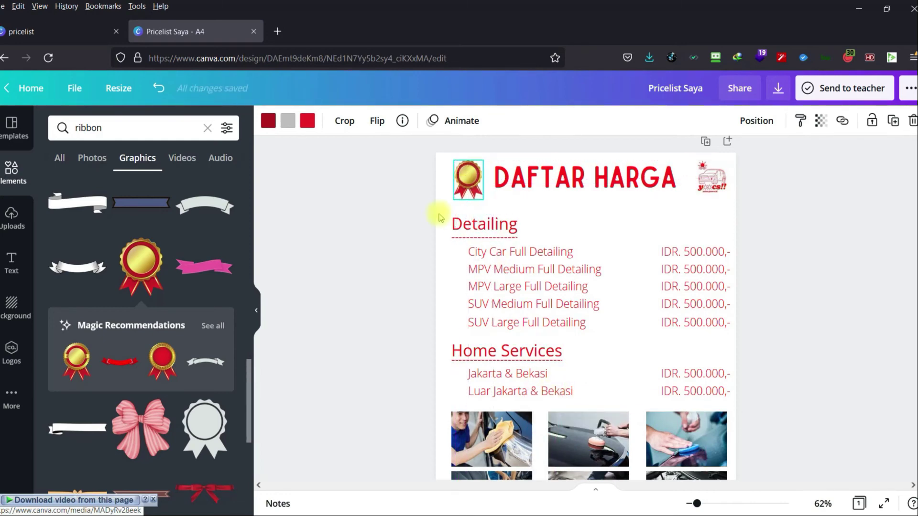
{"action": "left_click", "coordinate": [389, 228]}
{"action": "left_click", "coordinate": [11, 253]}
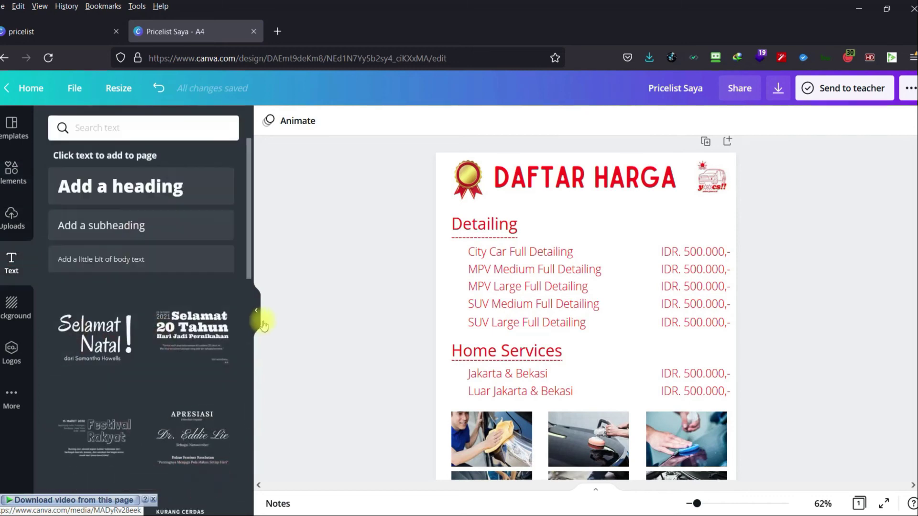
{"action": "left_click", "coordinate": [142, 189]}
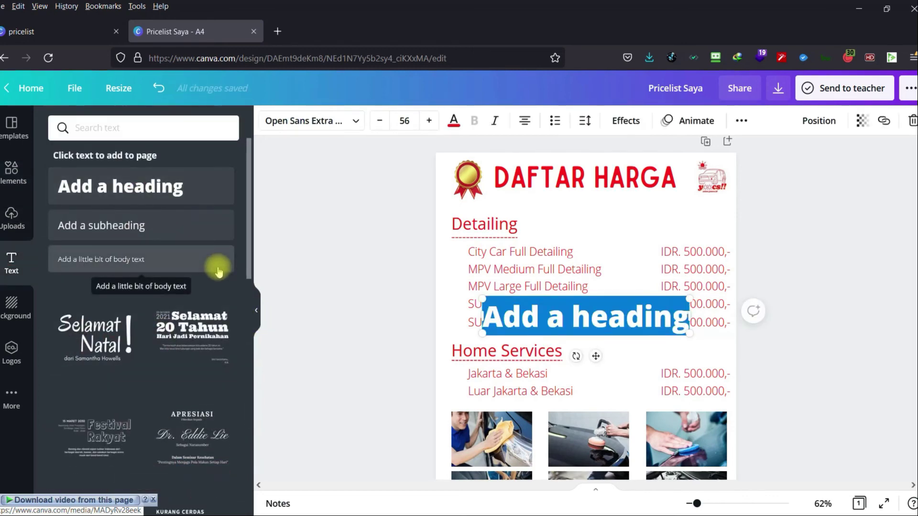
Change the heading text to 1 and colour it white from Photo Colors.
{"action": "type", "text": "1"}
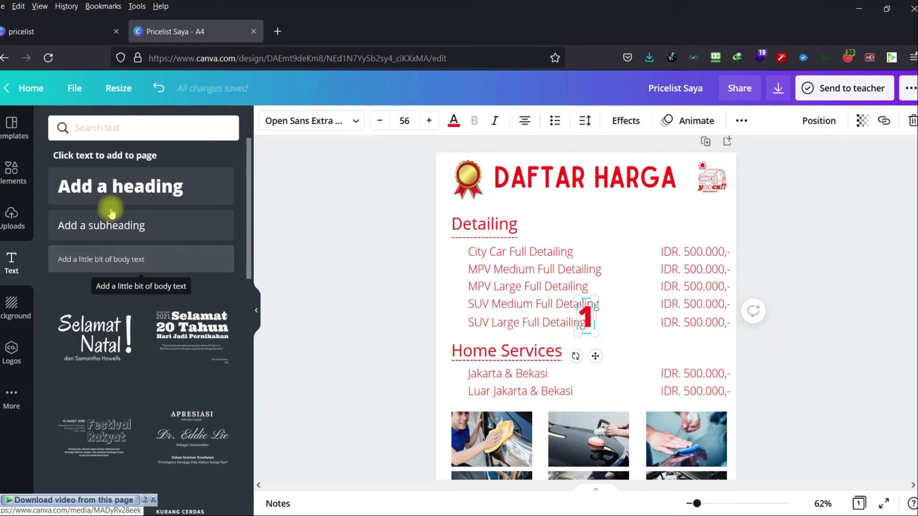
{"action": "left_click", "coordinate": [453, 122]}
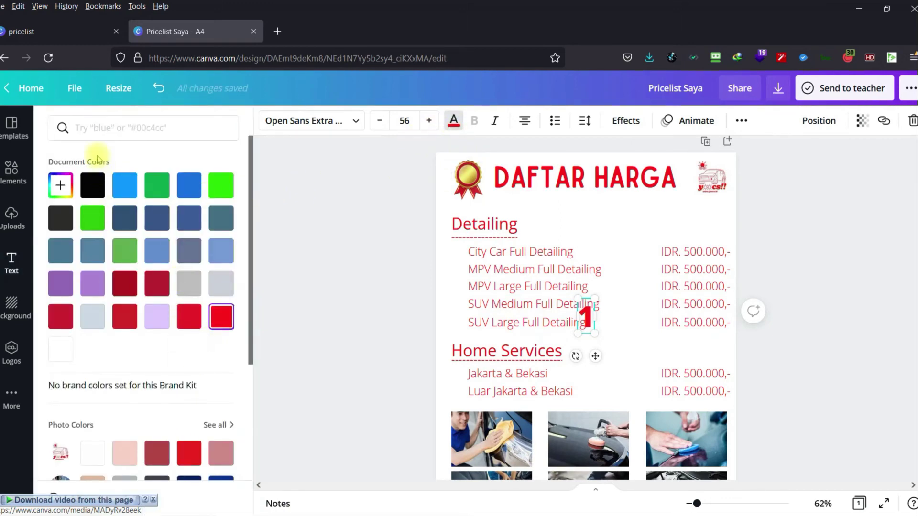
{"action": "scroll", "coordinate": [126, 330], "scroll_direction": "down", "scroll_amount": 2}
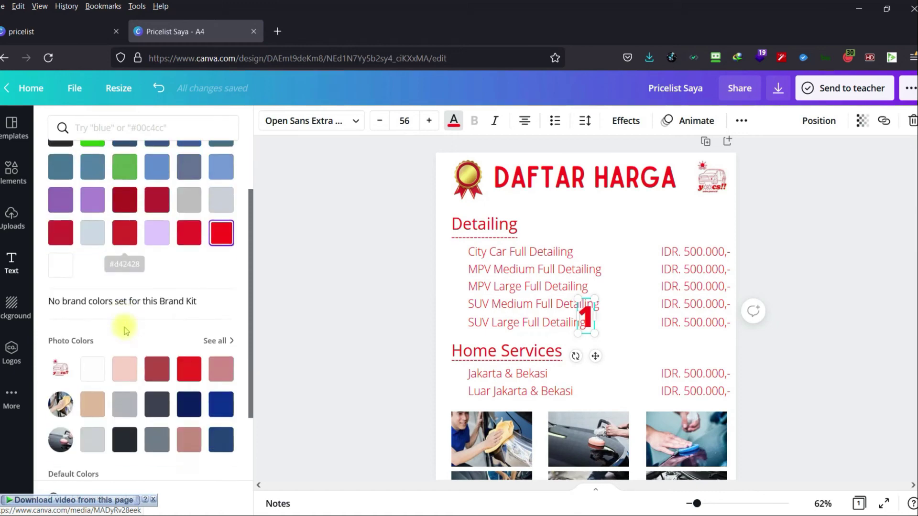
{"action": "left_click", "coordinate": [93, 369]}
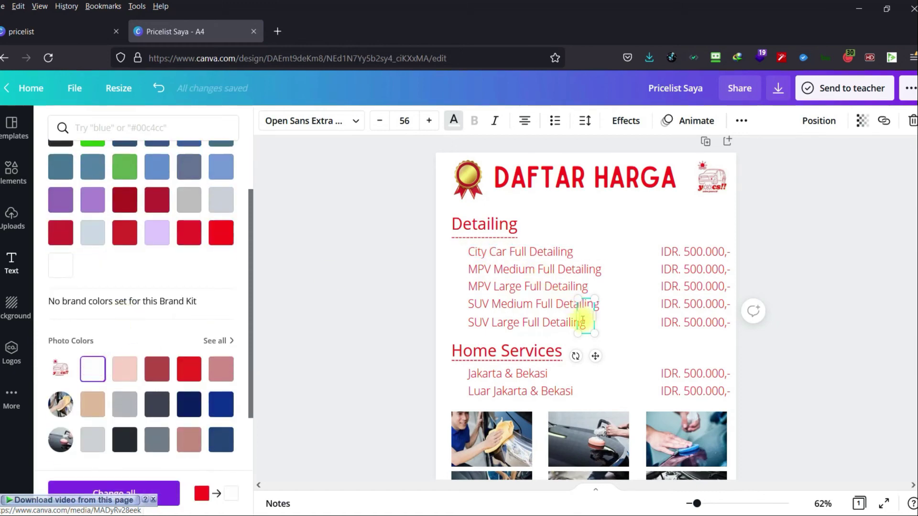
Place the 1 on the gold medal, shrink it to 31.1, and centre it at 110% zoom.
{"action": "left_click_drag", "start_coordinate": [597, 356], "coordinate": [478, 209]}
{"action": "left_click_drag", "start_coordinate": [477, 151], "coordinate": [477, 204]}
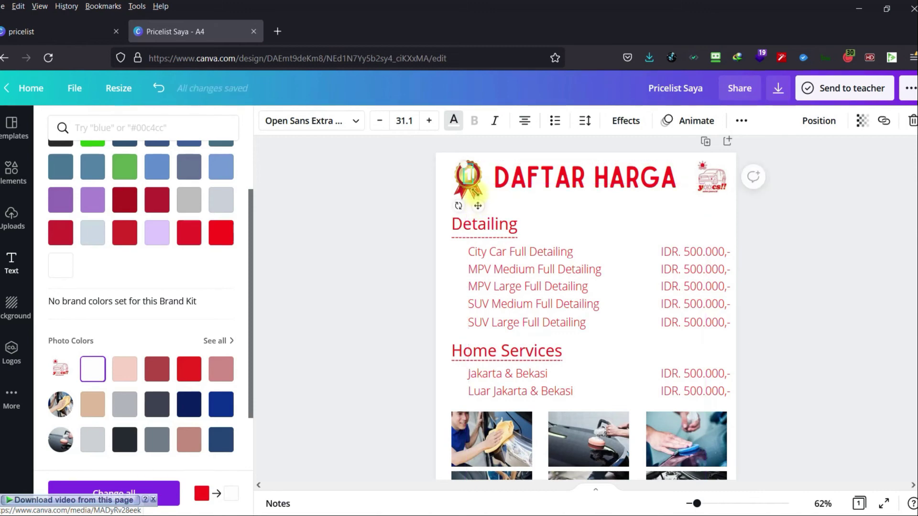
{"action": "scroll", "coordinate": [471, 177], "scroll_direction": "up", "scroll_amount": 1}
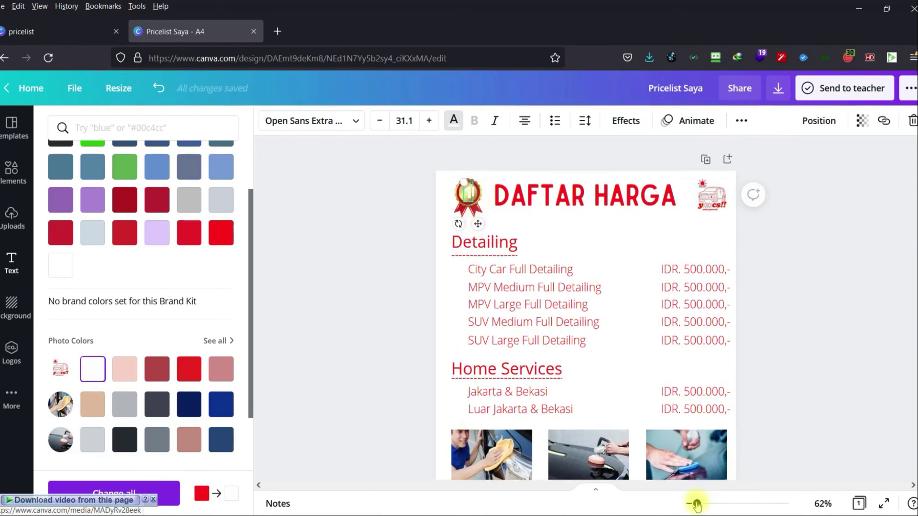
{"action": "left_click_drag", "start_coordinate": [697, 505], "coordinate": [708, 504]}
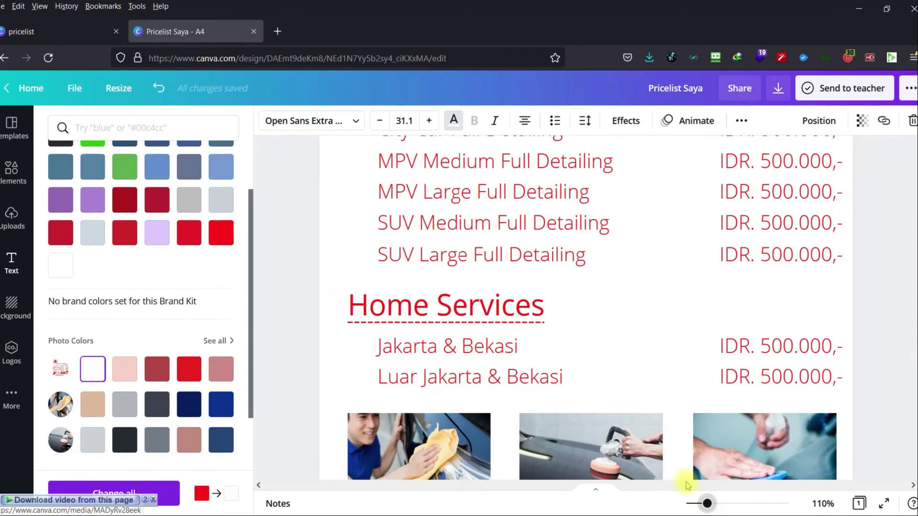
{"action": "scroll", "coordinate": [624, 376], "scroll_direction": "up", "scroll_amount": 5}
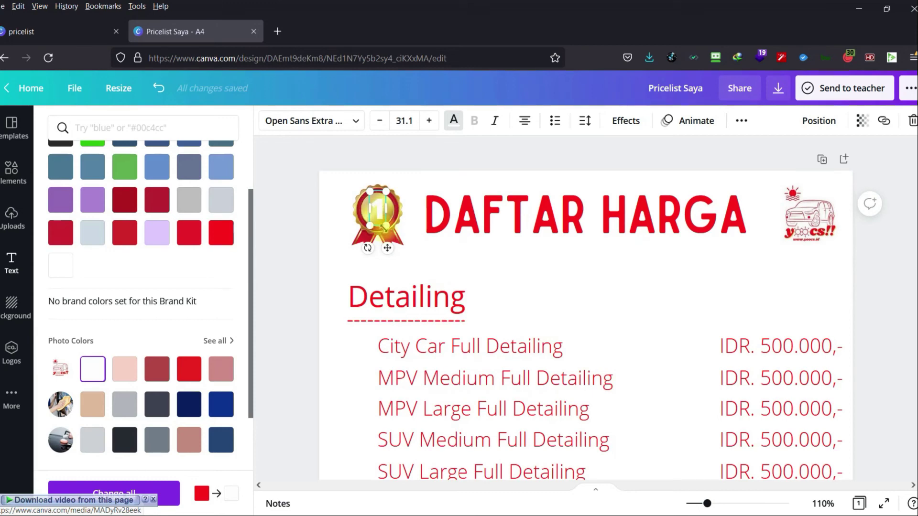
{"action": "left_click_drag", "start_coordinate": [386, 252], "coordinate": [383, 252]}
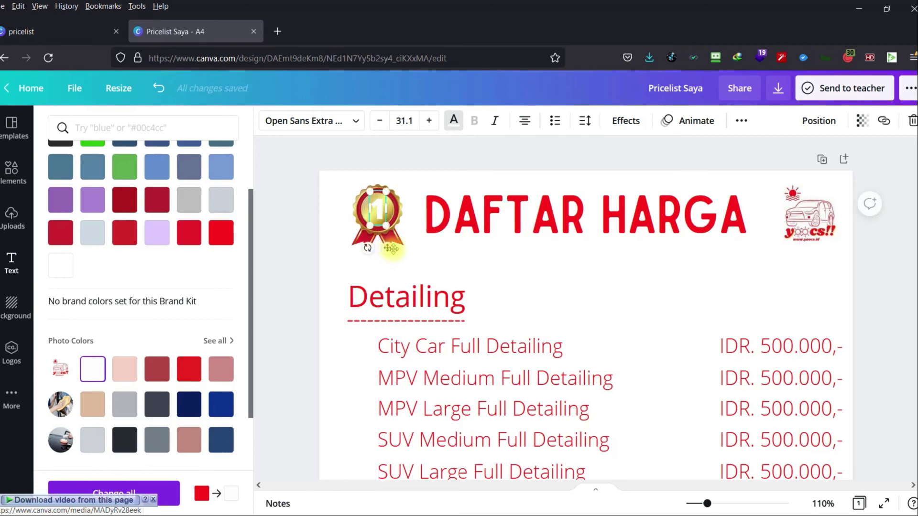
{"action": "left_click", "coordinate": [392, 245]}
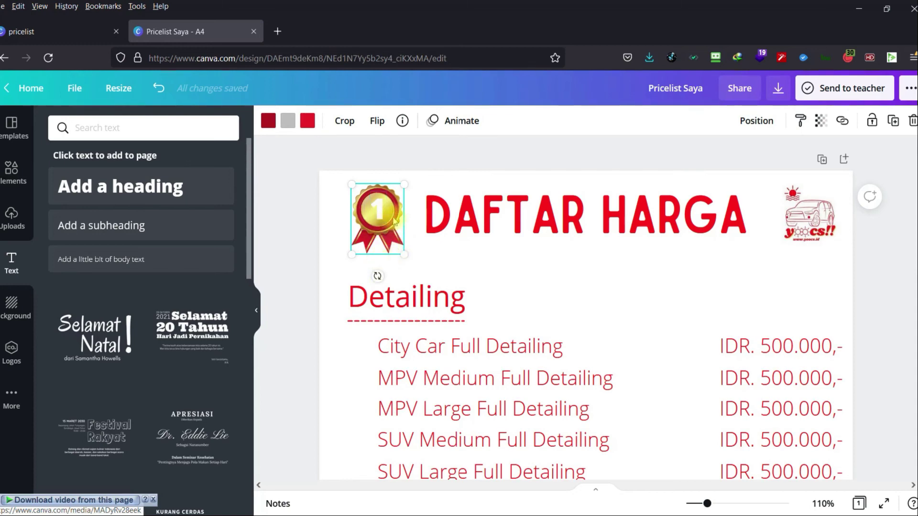
Nudge the medal, then give the 1 the Hollow text effect after trying Lift, Splice and Echo.
{"action": "left_click_drag", "start_coordinate": [393, 217], "coordinate": [395, 219]}
{"action": "left_click", "coordinate": [478, 262]}
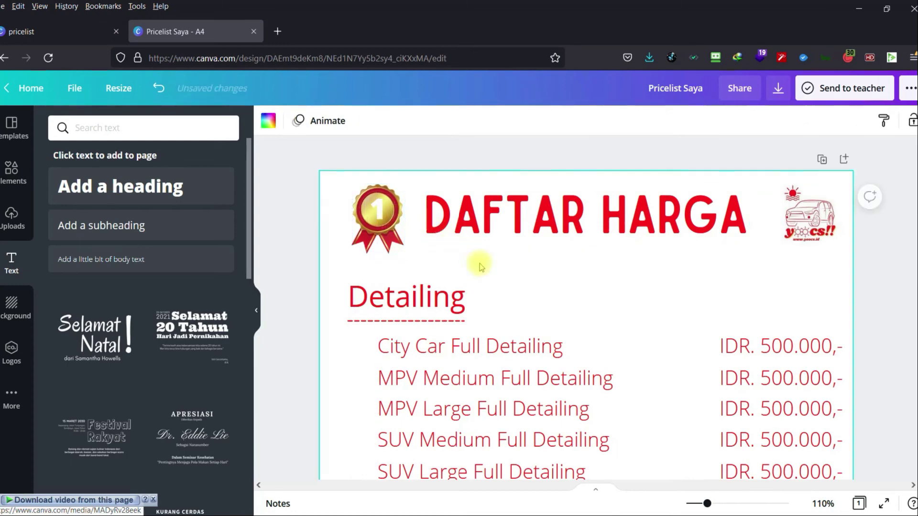
{"action": "left_click", "coordinate": [385, 220]}
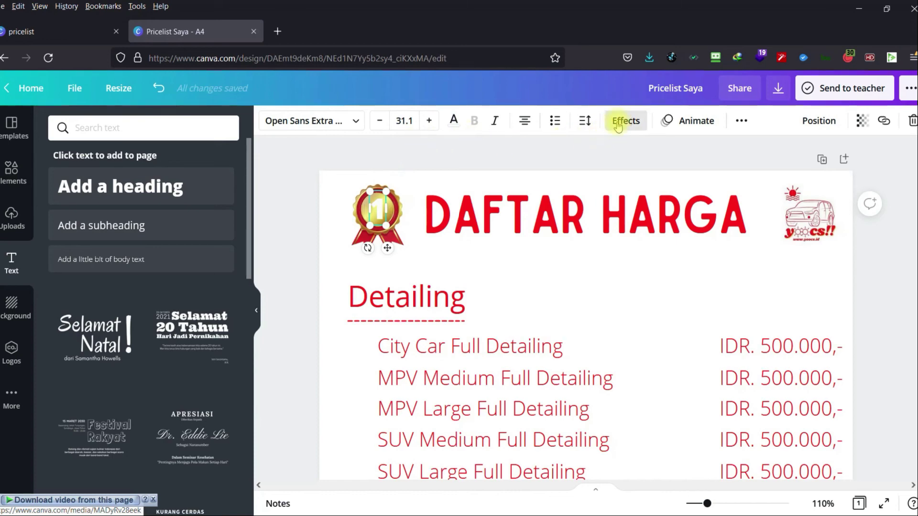
{"action": "left_click", "coordinate": [622, 120]}
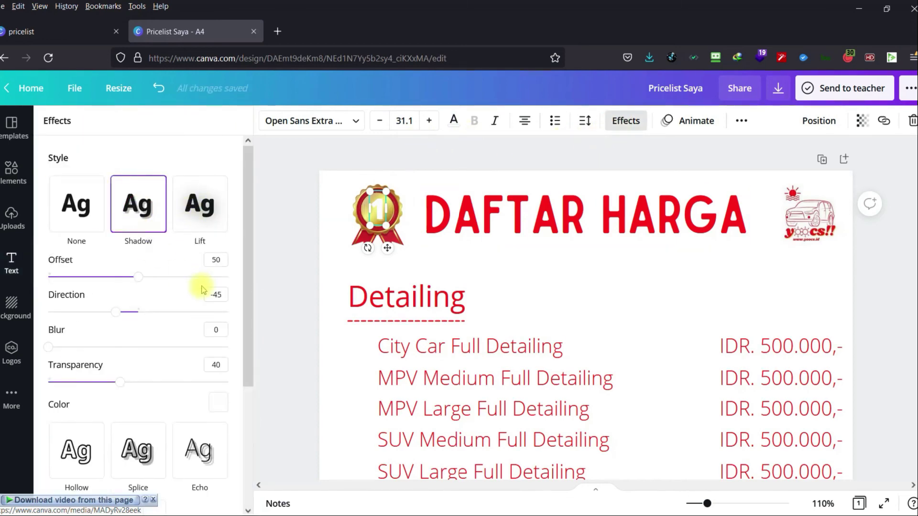
{"action": "left_click", "coordinate": [199, 206]}
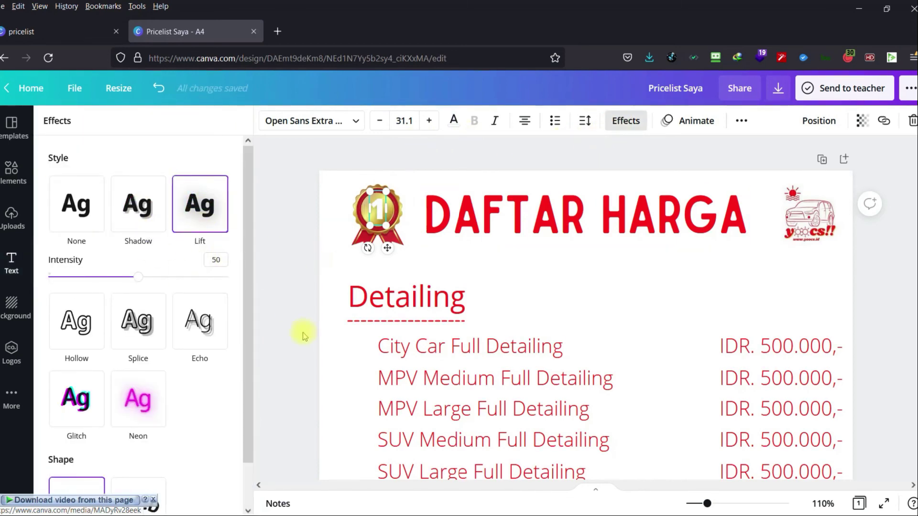
{"action": "left_click", "coordinate": [136, 330]}
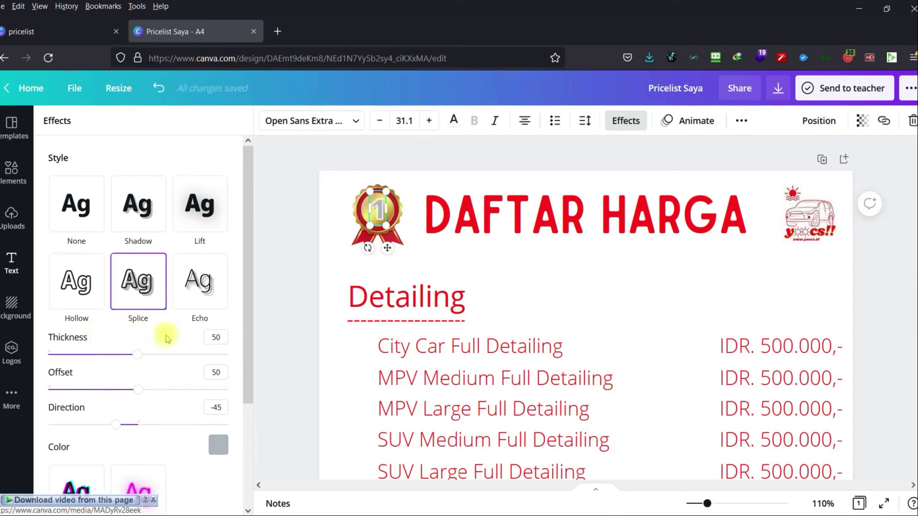
{"action": "left_click", "coordinate": [200, 286]}
{"action": "left_click", "coordinate": [89, 289]}
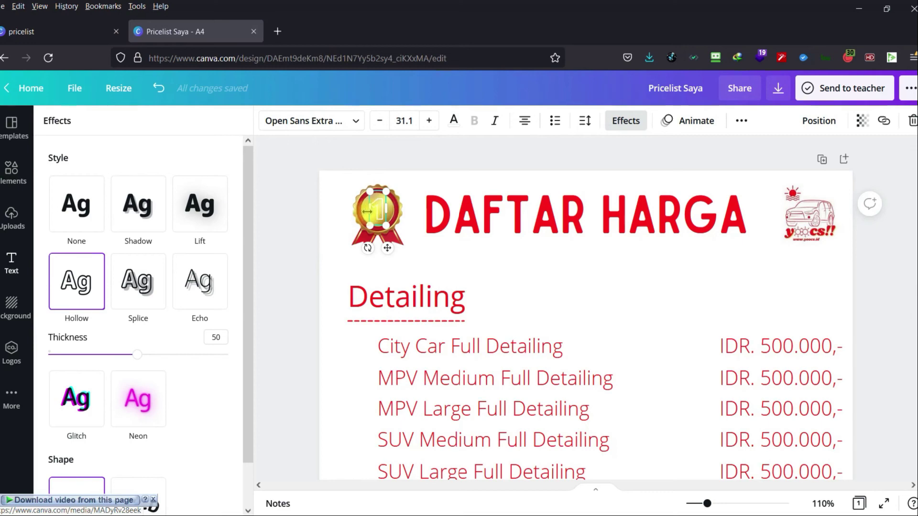
Group the medal with its 1 and shrink the badge to about 0.7 × 0.9.
{"action": "left_click_drag", "start_coordinate": [368, 211], "coordinate": [364, 209]}
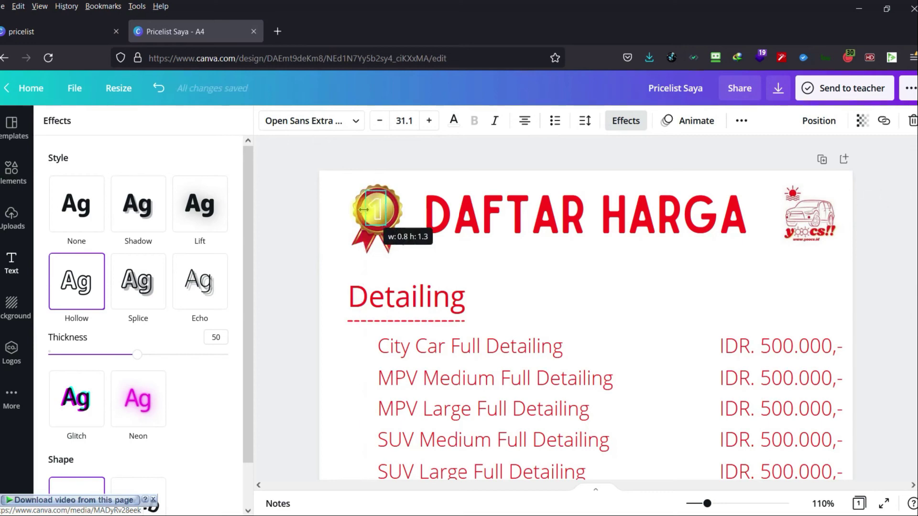
{"action": "left_click", "coordinate": [321, 228]}
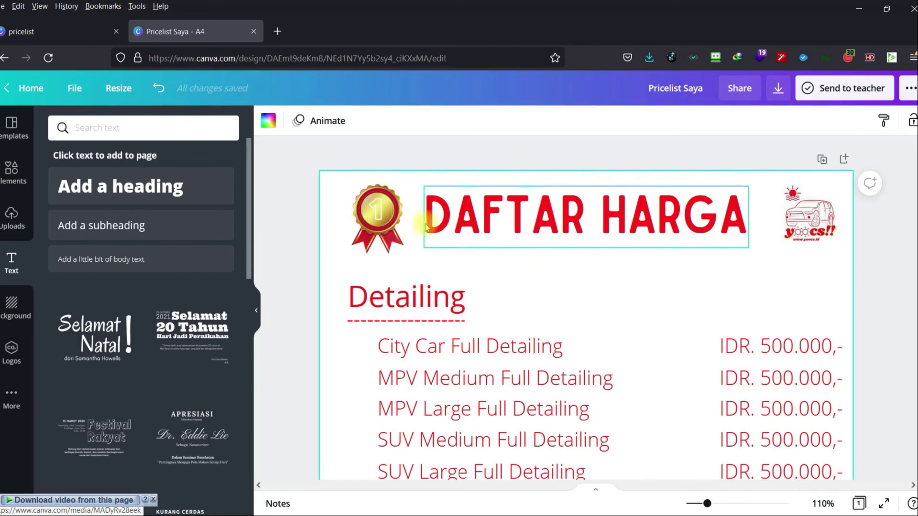
{"action": "left_click_drag", "start_coordinate": [309, 182], "coordinate": [421, 260]}
{"action": "left_click", "coordinate": [824, 121]}
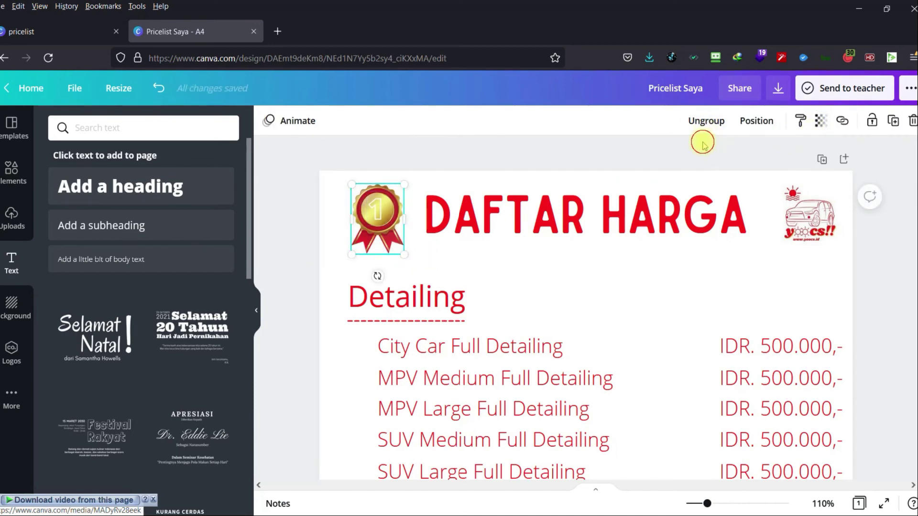
{"action": "double_click", "coordinate": [392, 210]}
{"action": "left_click_drag", "start_coordinate": [404, 184], "coordinate": [371, 221]}
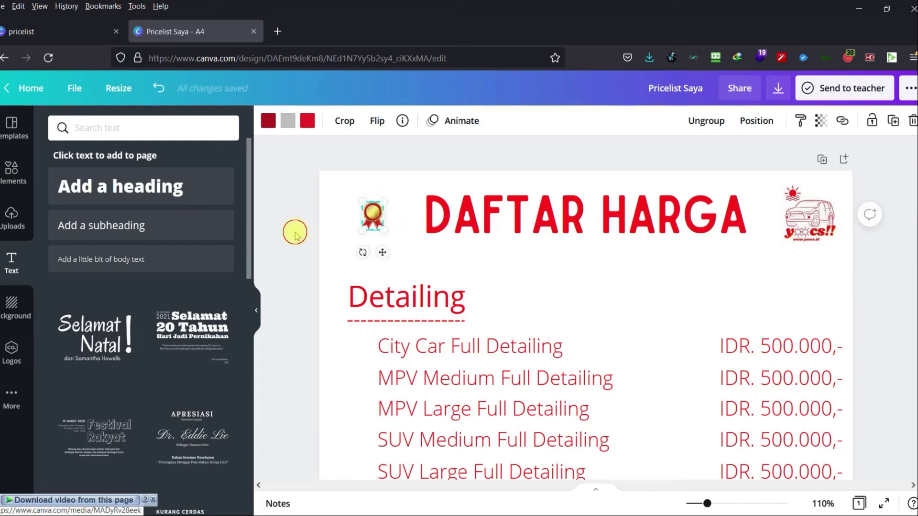
Reopen Elements, clear the 'ribbon' search, and scroll the trending graphics to find the gold rosette.
{"action": "left_click", "coordinate": [322, 252]}
{"action": "scroll", "coordinate": [324, 256], "scroll_direction": "down", "scroll_amount": 3}
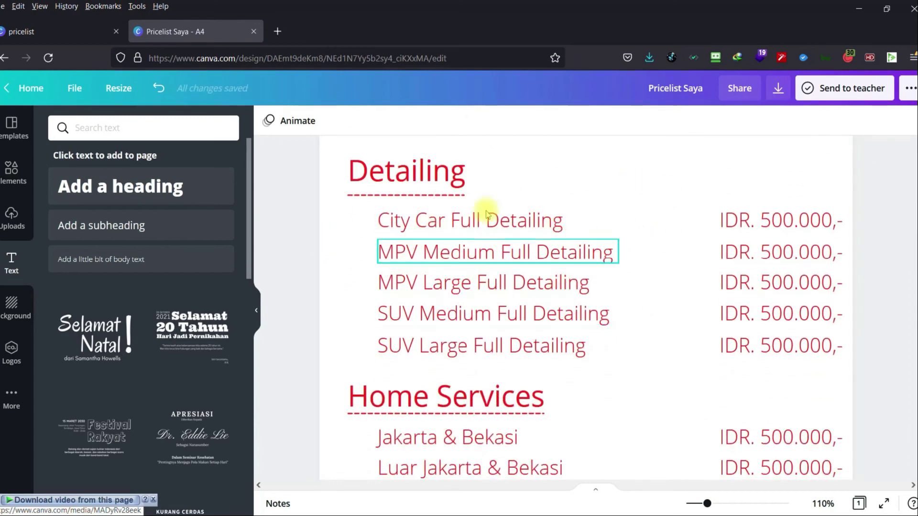
{"action": "left_click", "coordinate": [13, 170]}
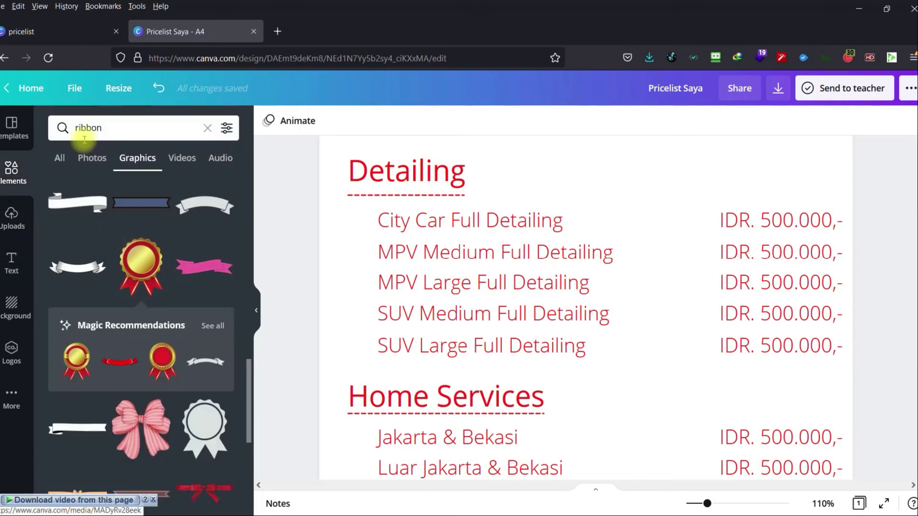
{"action": "left_click", "coordinate": [208, 128]}
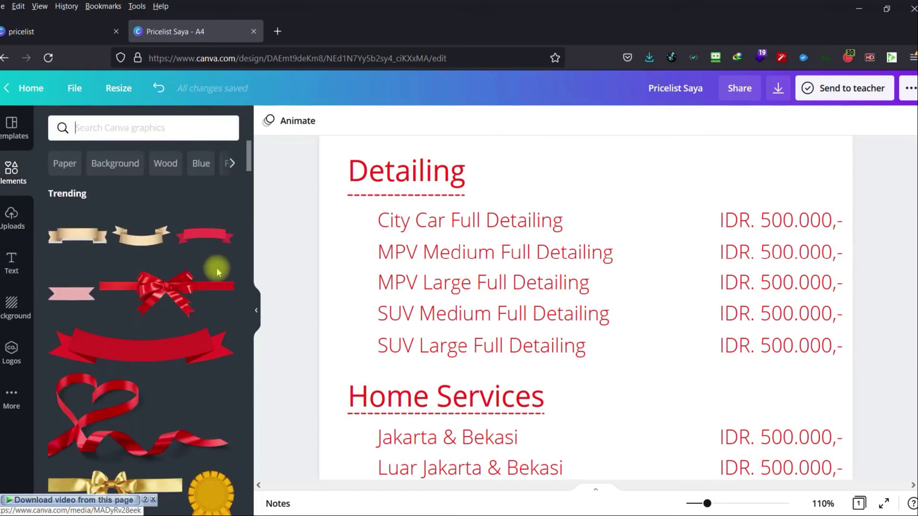
{"action": "scroll", "coordinate": [217, 267], "scroll_direction": "down", "scroll_amount": 5}
{"action": "scroll", "coordinate": [225, 306], "scroll_direction": "down", "scroll_amount": 5}
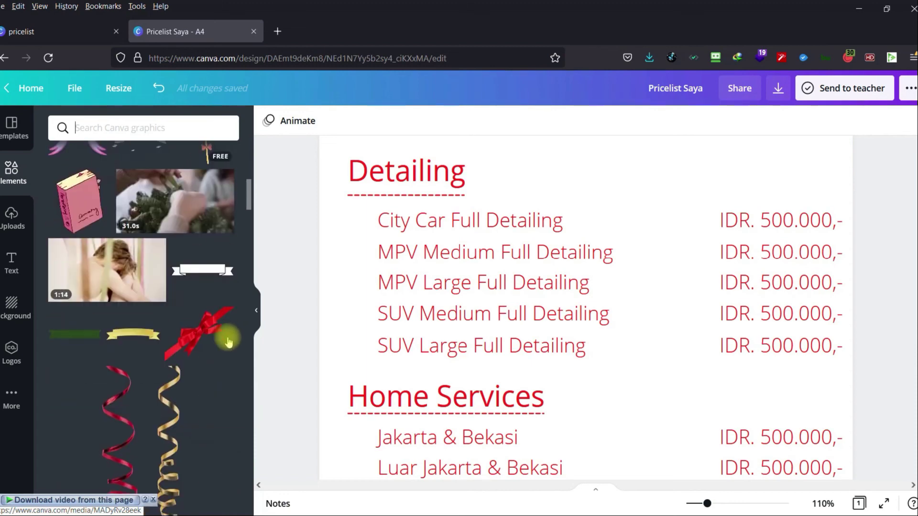
{"action": "scroll", "coordinate": [225, 324], "scroll_direction": "down", "scroll_amount": 5}
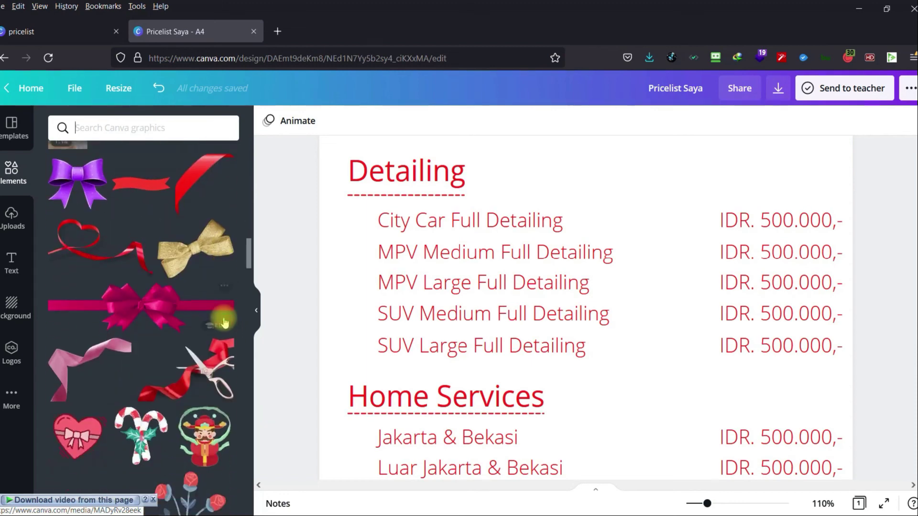
{"action": "scroll", "coordinate": [225, 319], "scroll_direction": "up", "scroll_amount": 10}
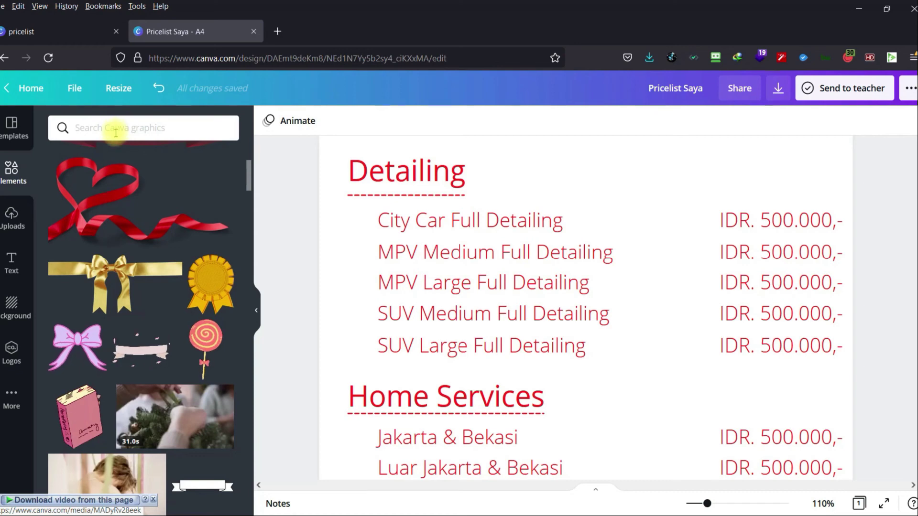
Add the gold rosette and shrink it into a small bullet left of City Car Full Detailing.
{"action": "left_click", "coordinate": [207, 286]}
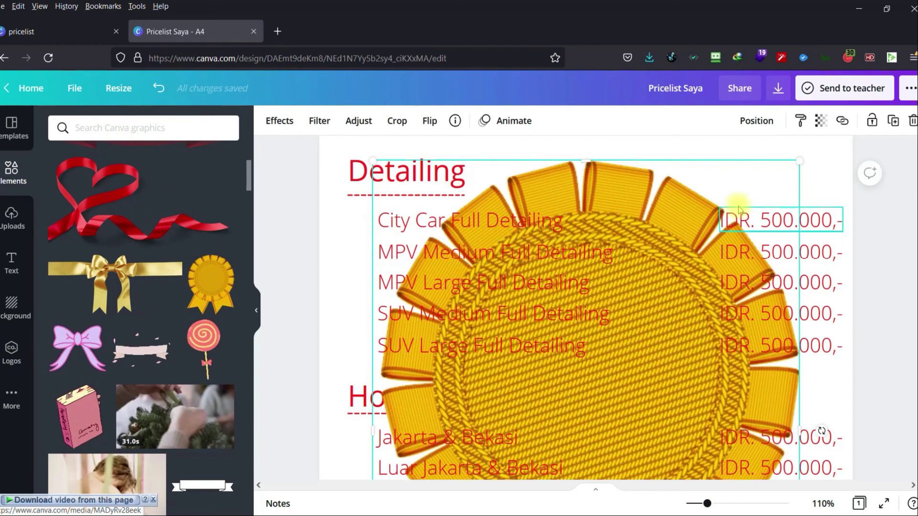
{"action": "left_click_drag", "start_coordinate": [800, 161], "coordinate": [611, 345]}
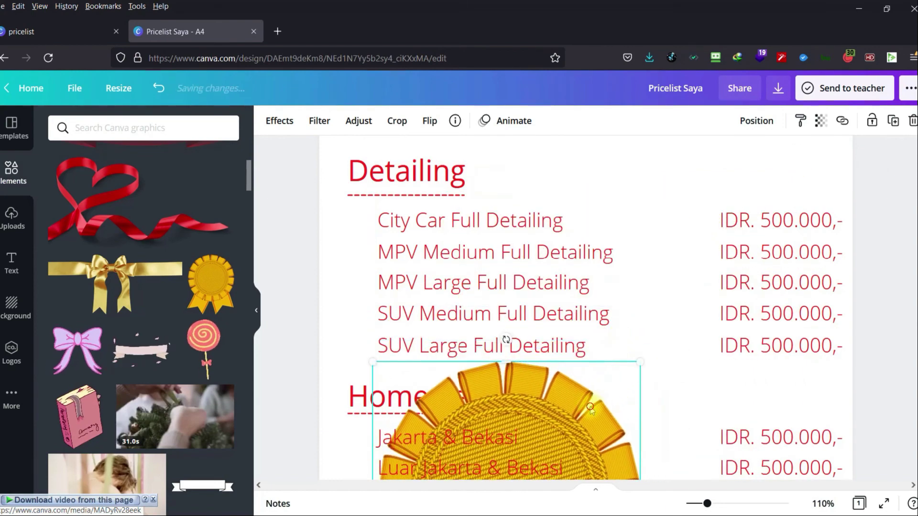
{"action": "left_click_drag", "start_coordinate": [586, 407], "coordinate": [531, 230]}
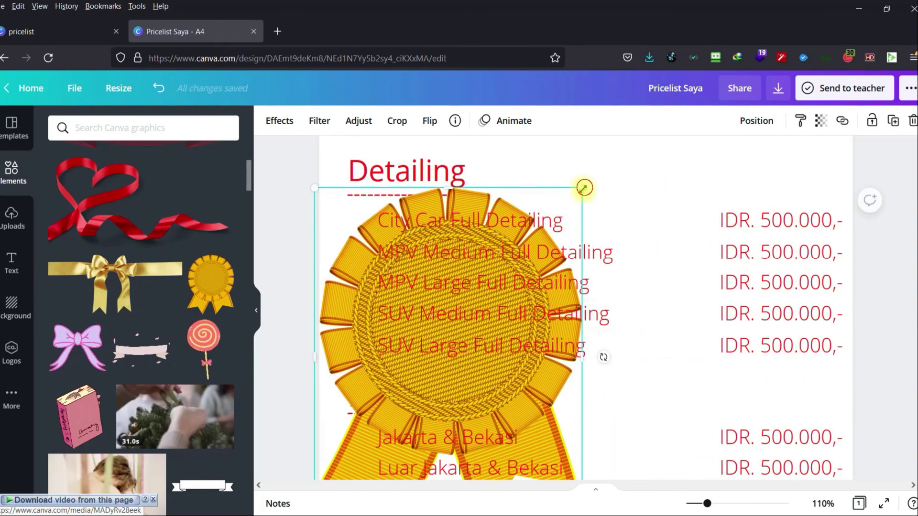
{"action": "left_click_drag", "start_coordinate": [583, 188], "coordinate": [388, 318]}
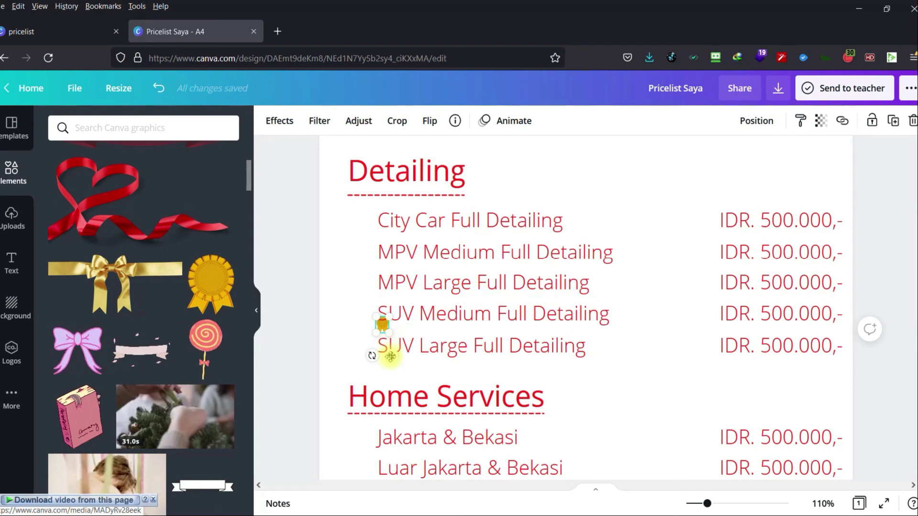
{"action": "left_click_drag", "start_coordinate": [391, 356], "coordinate": [372, 312]}
Duplicate the rosette beside each remaining line, down to Luar Jakarta & Bekasi, then view the whole page.
{"action": "key", "text": "ctrl+d"}
{"action": "key", "text": "ctrl+d"}
{"action": "key", "text": "ctrl+d"}
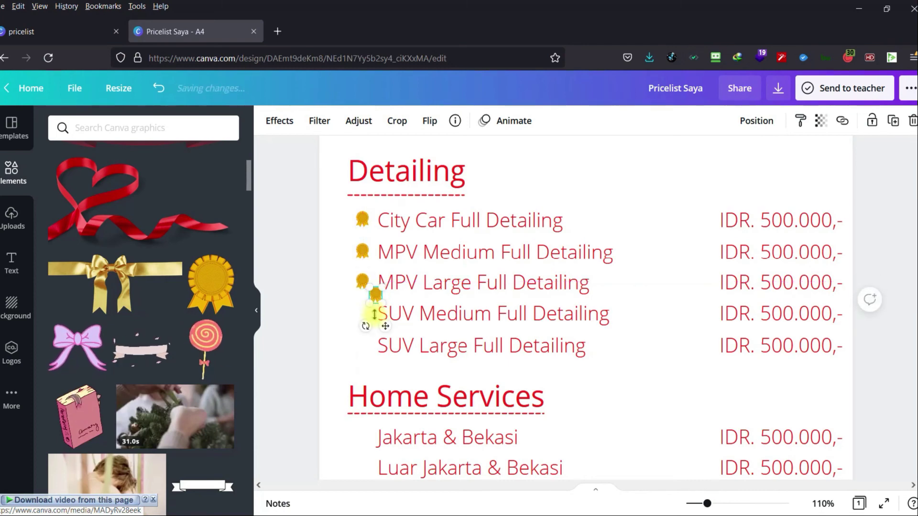
{"action": "left_click_drag", "start_coordinate": [382, 325], "coordinate": [374, 371]}
{"action": "key", "text": "ctrl+d"}
{"action": "left_click", "coordinate": [335, 350]}
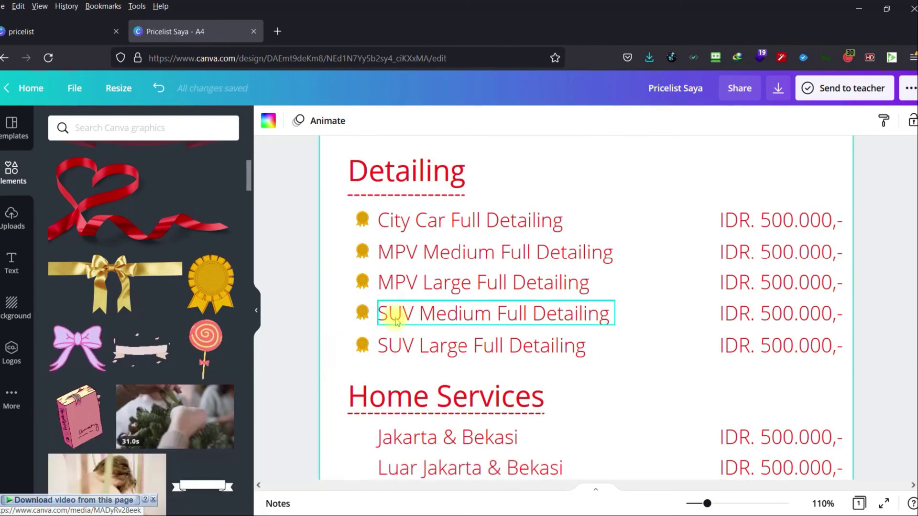
{"action": "scroll", "coordinate": [382, 330], "scroll_direction": "down", "scroll_amount": 3}
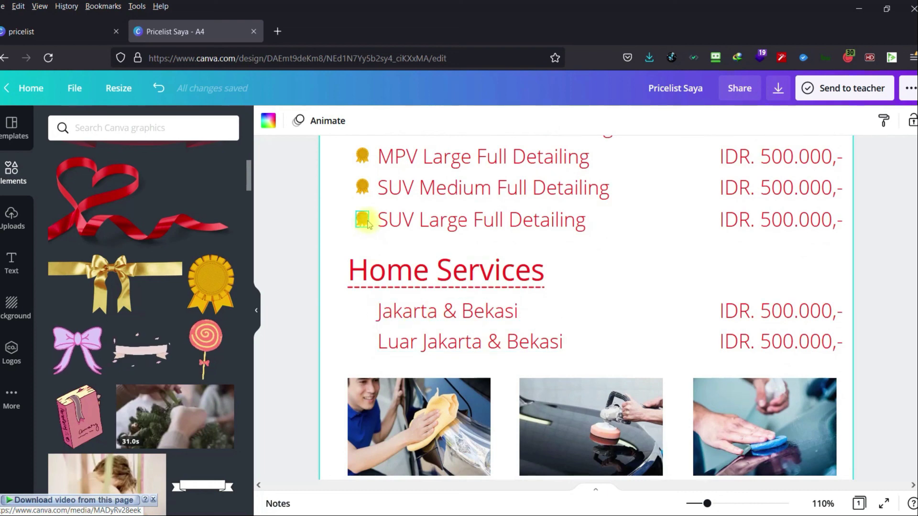
{"action": "left_click", "coordinate": [365, 218]}
{"action": "left_click_drag", "start_coordinate": [365, 218], "coordinate": [372, 339]}
{"action": "key", "text": "ctrl+d"}
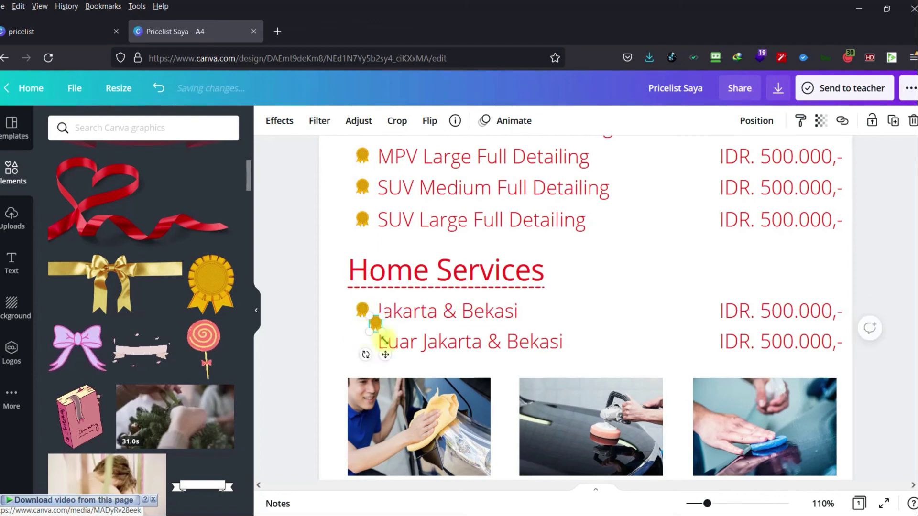
{"action": "left_click_drag", "start_coordinate": [379, 363], "coordinate": [372, 372]}
{"action": "left_click", "coordinate": [419, 360]}
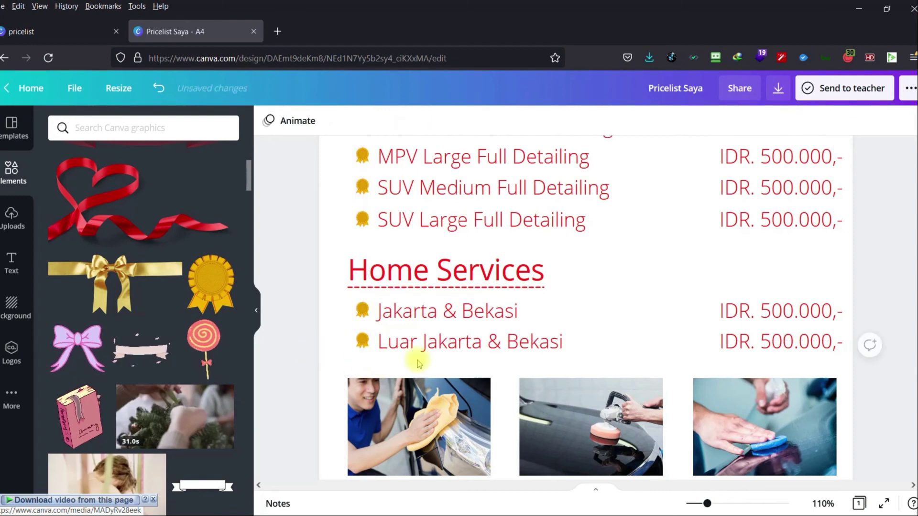
{"action": "left_click_drag", "start_coordinate": [707, 506], "coordinate": [697, 505]}
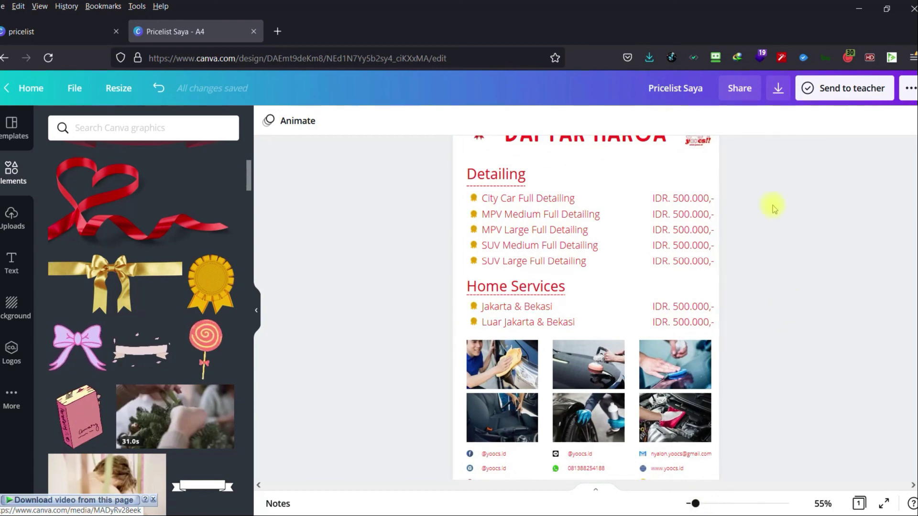
Download the design as a PNG with Save download settings ticked.
{"action": "left_click", "coordinate": [778, 91]}
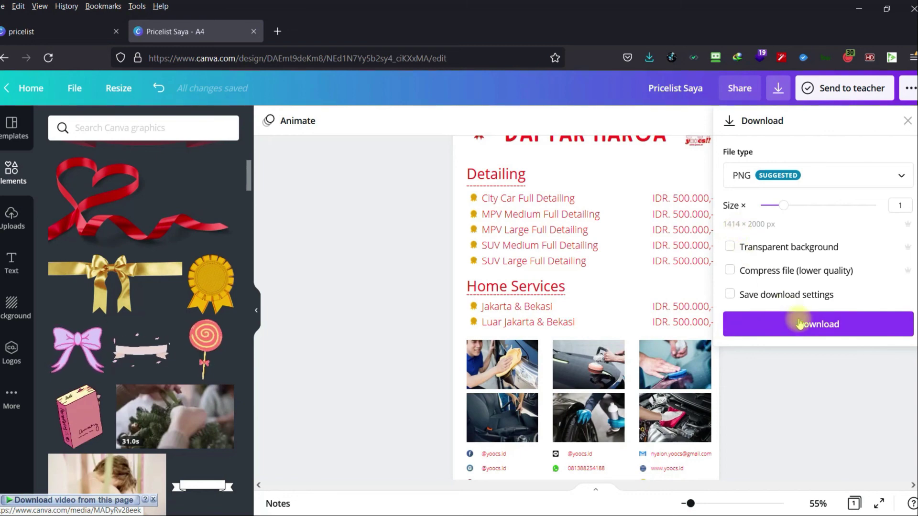
{"action": "left_click", "coordinate": [730, 294]}
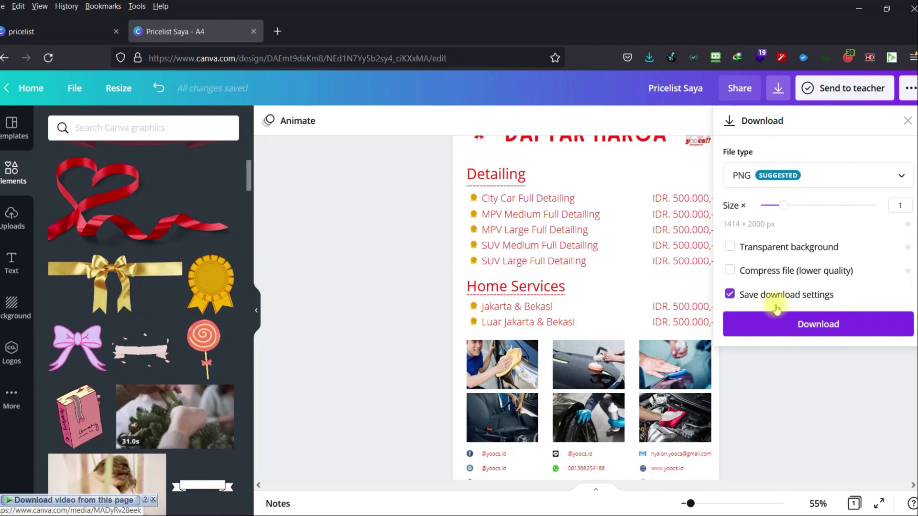
{"action": "left_click", "coordinate": [804, 329]}
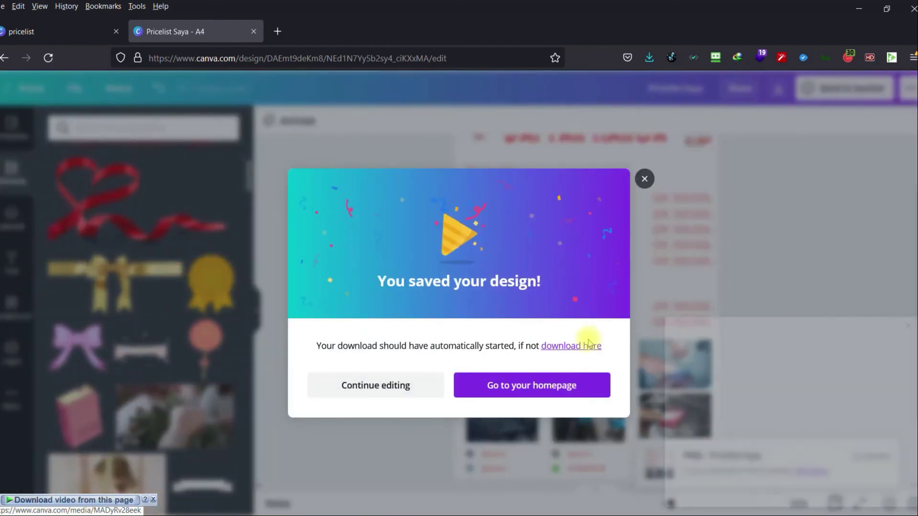
Open Pricelist Saya.png in Photos, review the image, and close the viewer.
{"action": "left_click", "coordinate": [584, 345]}
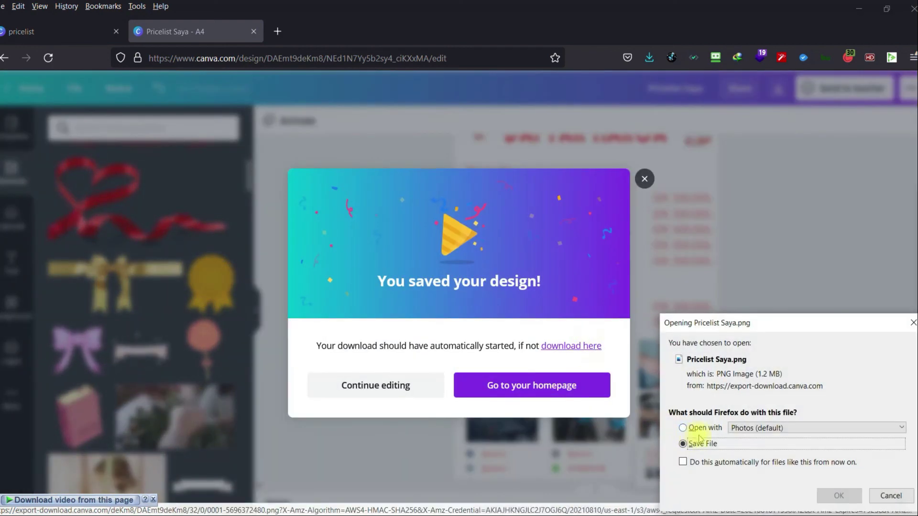
{"action": "left_click", "coordinate": [710, 430]}
{"action": "left_click", "coordinate": [837, 495]}
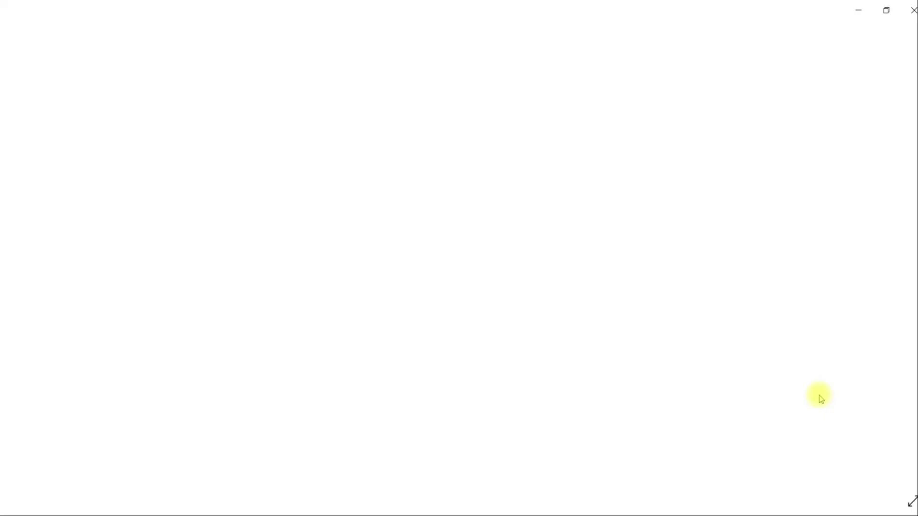
{"action": "scroll", "coordinate": [528, 297], "scroll_direction": "up", "scroll_amount": 2}
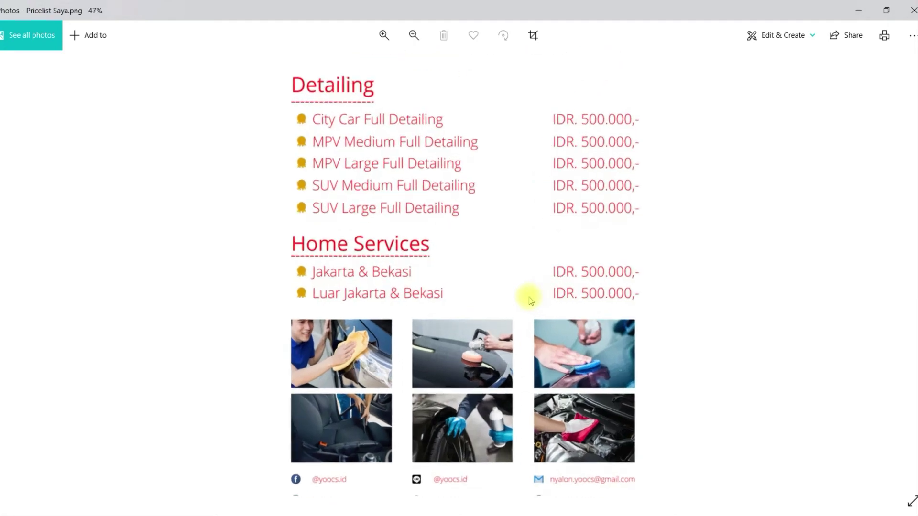
{"action": "scroll", "coordinate": [528, 297], "scroll_direction": "up", "scroll_amount": 1}
{"action": "scroll", "coordinate": [529, 297], "scroll_direction": "down", "scroll_amount": 4}
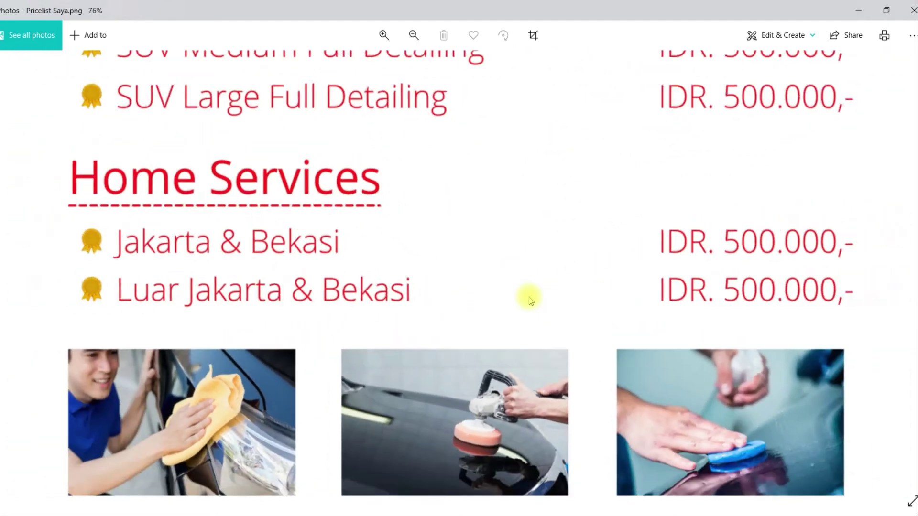
{"action": "left_click", "coordinate": [859, 10]}
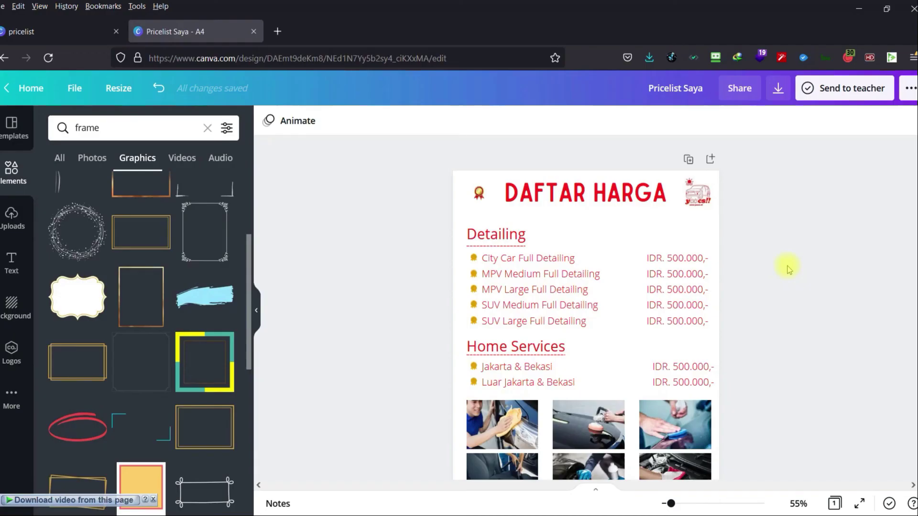
Select the footer contact rows and centre them on the page guide.
{"action": "left_click", "coordinate": [603, 233]}
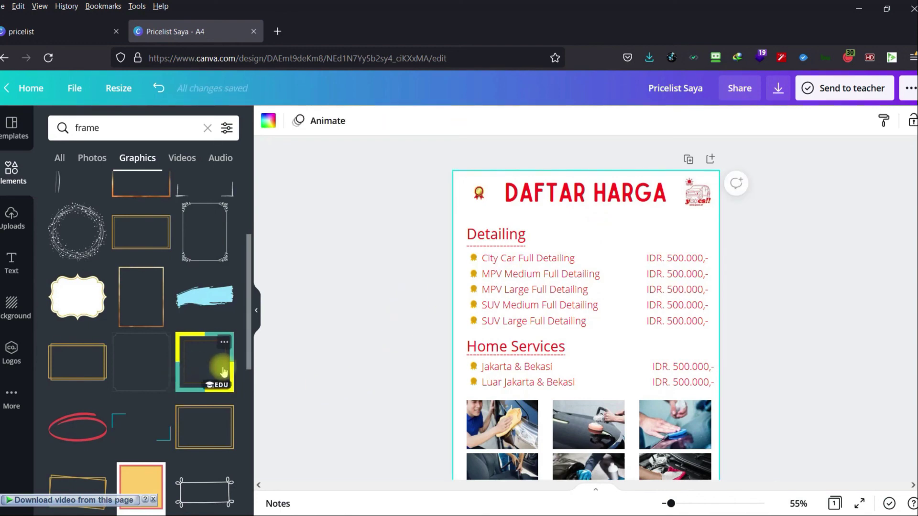
{"action": "scroll", "coordinate": [223, 371], "scroll_direction": "down", "scroll_amount": 6}
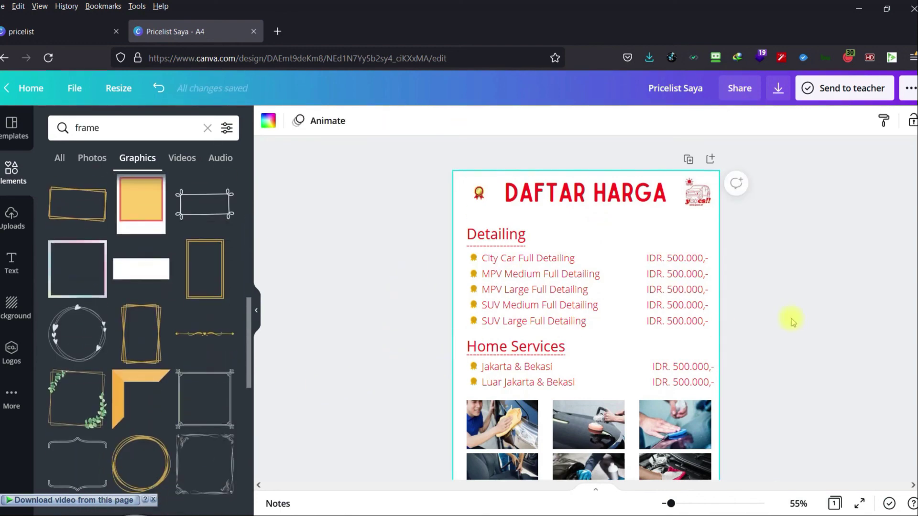
{"action": "scroll", "coordinate": [787, 325], "scroll_direction": "down", "scroll_amount": 3}
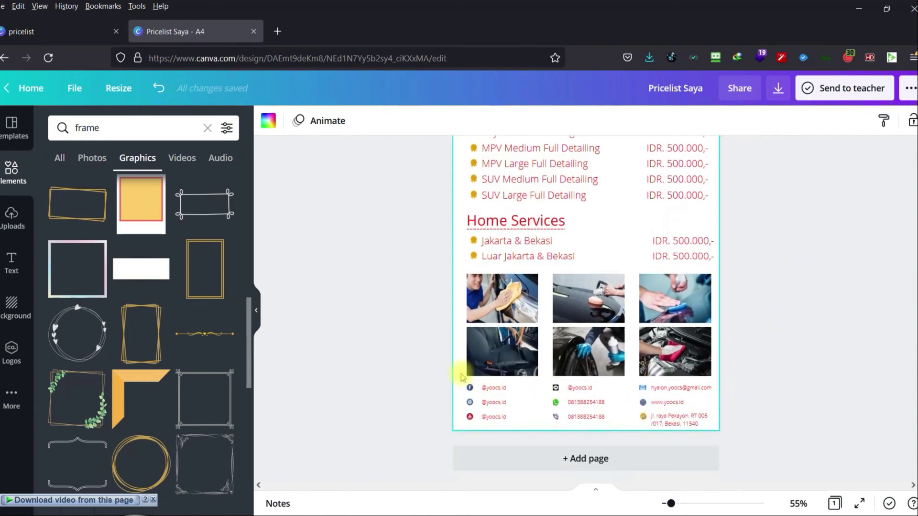
{"action": "left_click_drag", "start_coordinate": [422, 371], "coordinate": [747, 433]}
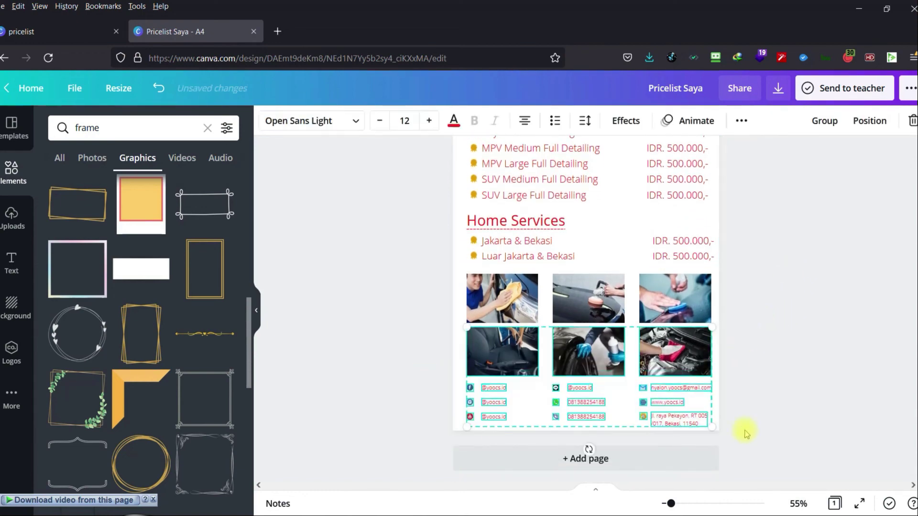
{"action": "left_click", "coordinate": [754, 403]}
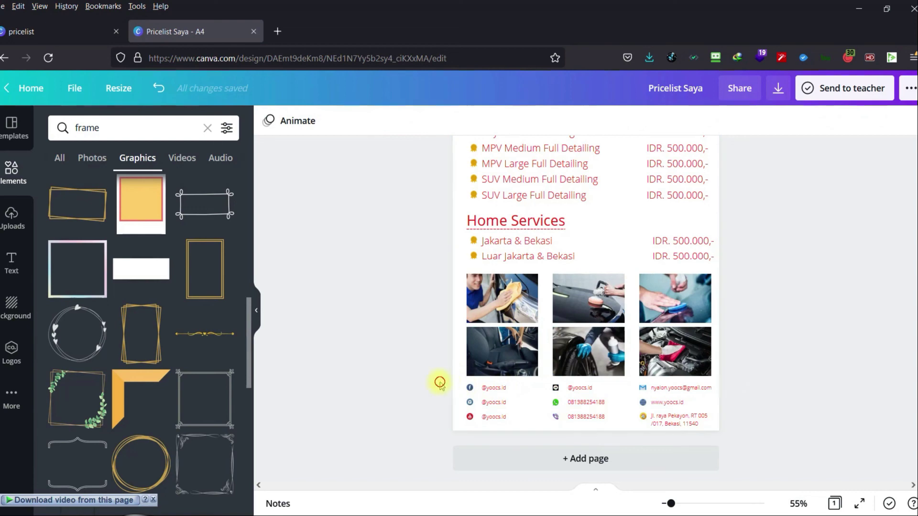
{"action": "left_click_drag", "start_coordinate": [439, 382], "coordinate": [729, 428]}
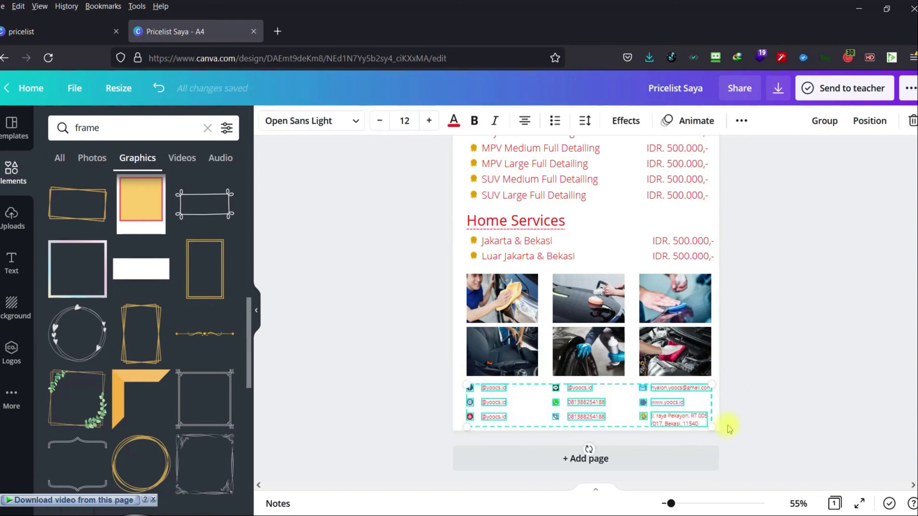
{"action": "scroll", "coordinate": [730, 428], "scroll_direction": "up", "scroll_amount": 1}
{"action": "scroll", "coordinate": [729, 428], "scroll_direction": "down", "scroll_amount": 1}
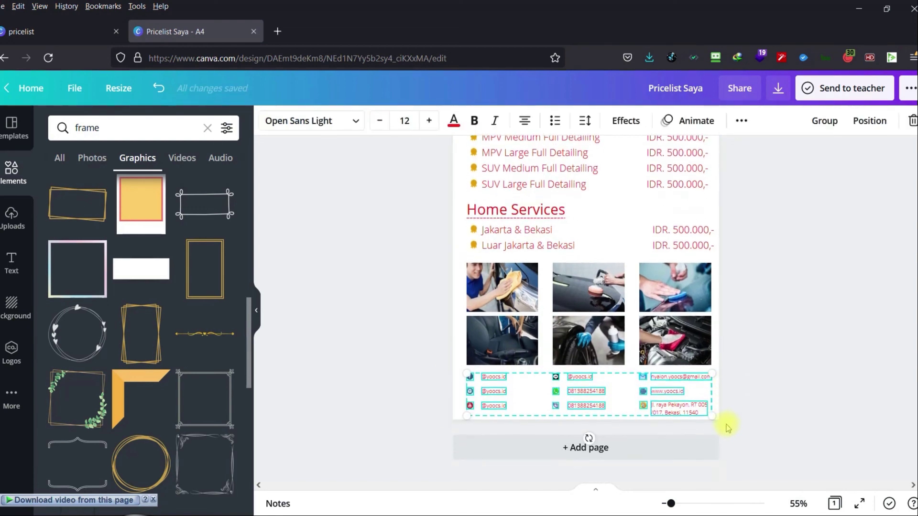
{"action": "left_click_drag", "start_coordinate": [671, 505], "coordinate": [679, 505]}
{"action": "scroll", "coordinate": [683, 410], "scroll_direction": "down", "scroll_amount": 3}
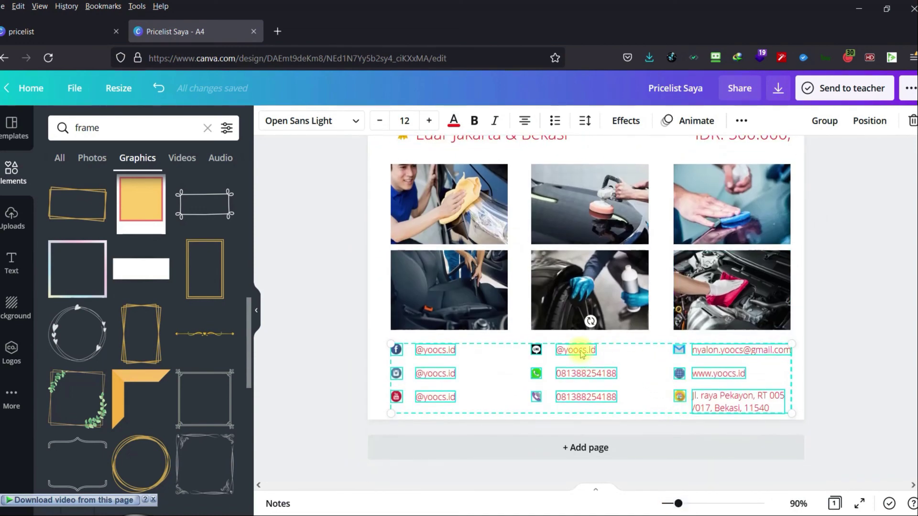
{"action": "left_click_drag", "start_coordinate": [581, 352], "coordinate": [580, 342]}
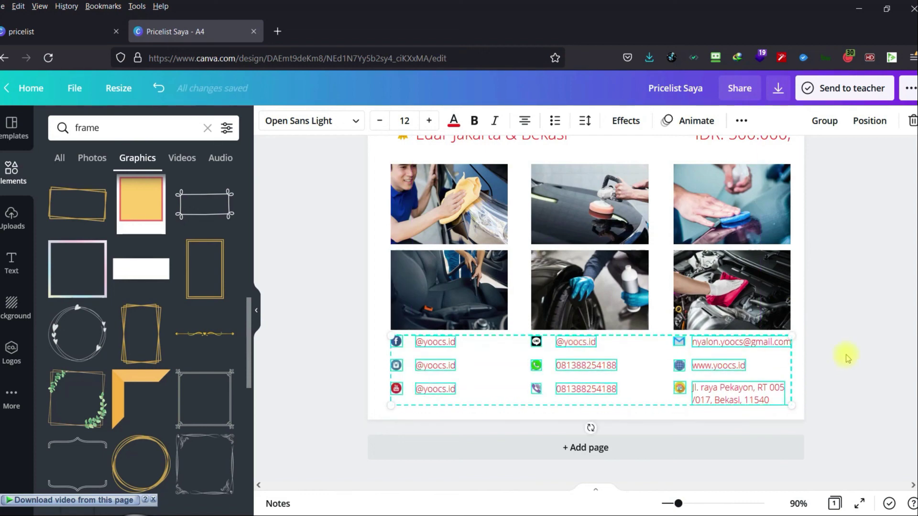
{"action": "scroll", "coordinate": [848, 359], "scroll_direction": "up", "scroll_amount": 8}
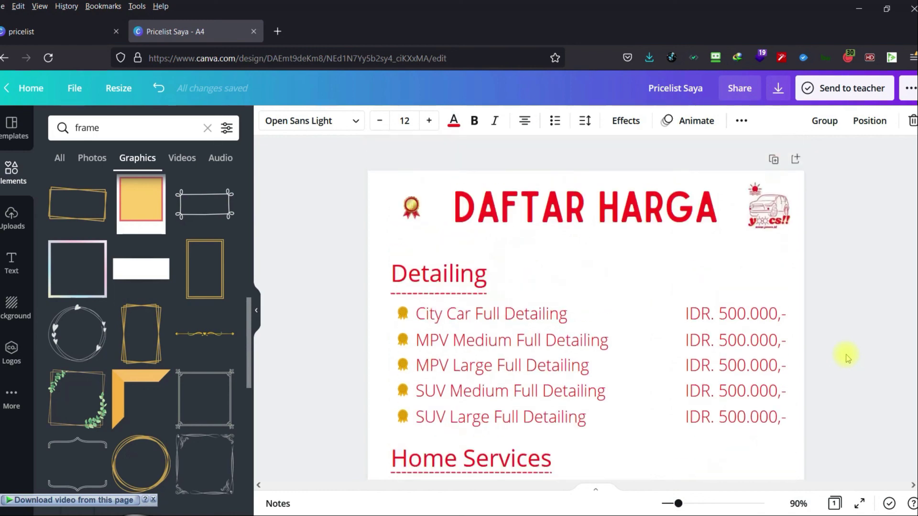
{"action": "scroll", "coordinate": [848, 359], "scroll_direction": "down", "scroll_amount": 8}
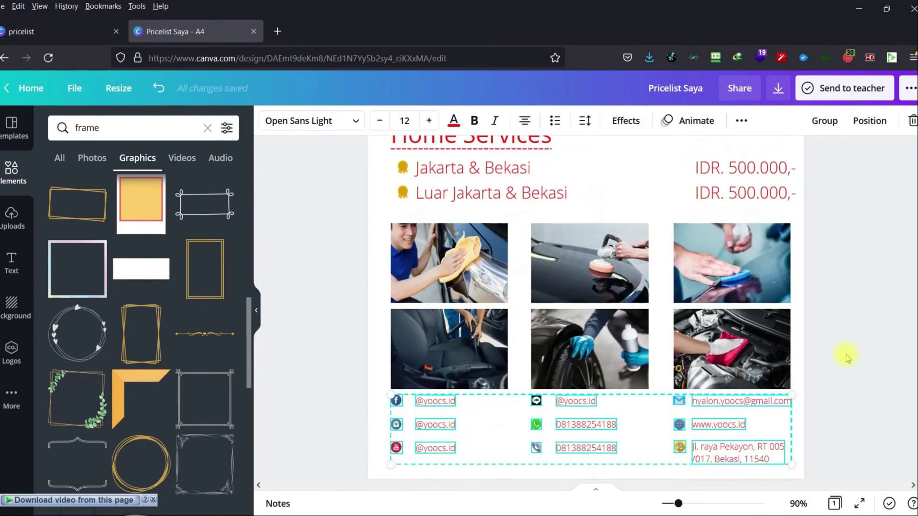
{"action": "scroll", "coordinate": [848, 359], "scroll_direction": "up", "scroll_amount": 1}
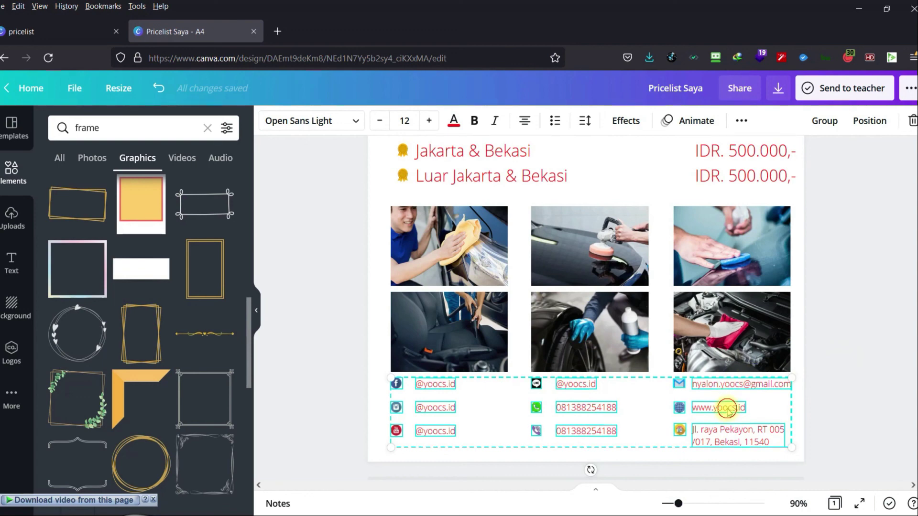
{"action": "left_click_drag", "start_coordinate": [723, 408], "coordinate": [721, 408]}
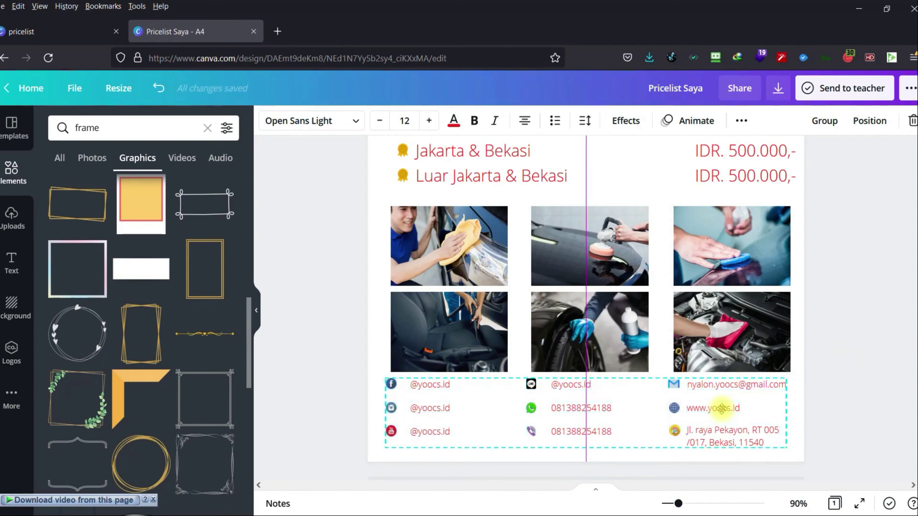
Select all six grid photos and nudge the grid into centred alignment.
{"action": "left_click_drag", "start_coordinate": [313, 193], "coordinate": [795, 369]}
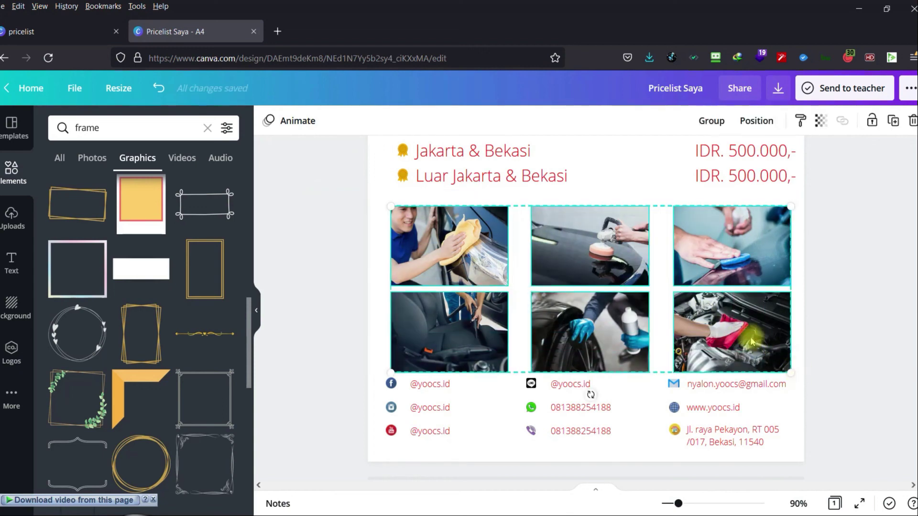
{"action": "left_click_drag", "start_coordinate": [751, 341], "coordinate": [750, 339]}
{"action": "left_click_drag", "start_coordinate": [750, 337], "coordinate": [743, 327]}
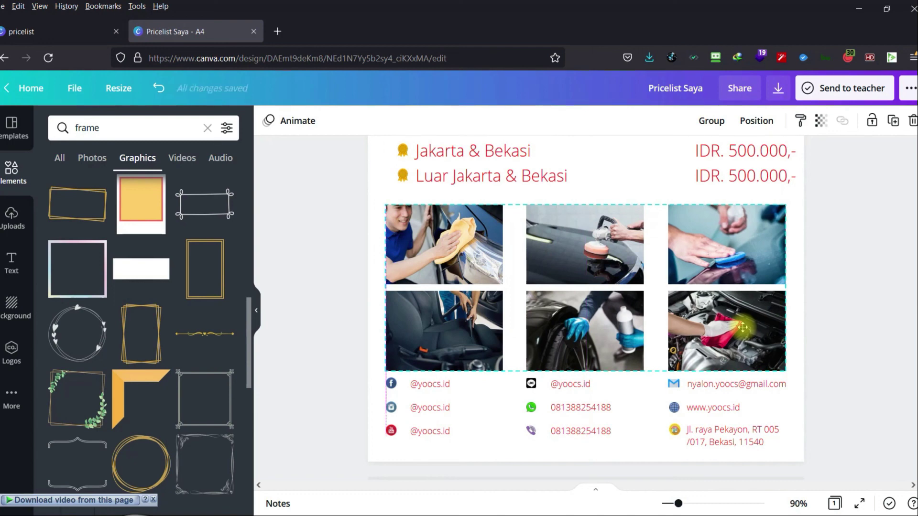
{"action": "left_click_drag", "start_coordinate": [743, 327], "coordinate": [743, 327]}
{"action": "left_click", "coordinate": [851, 324]}
Move both Home Services prices left to line up with the Detailing prices.
{"action": "scroll", "coordinate": [851, 324], "scroll_direction": "up", "scroll_amount": 5}
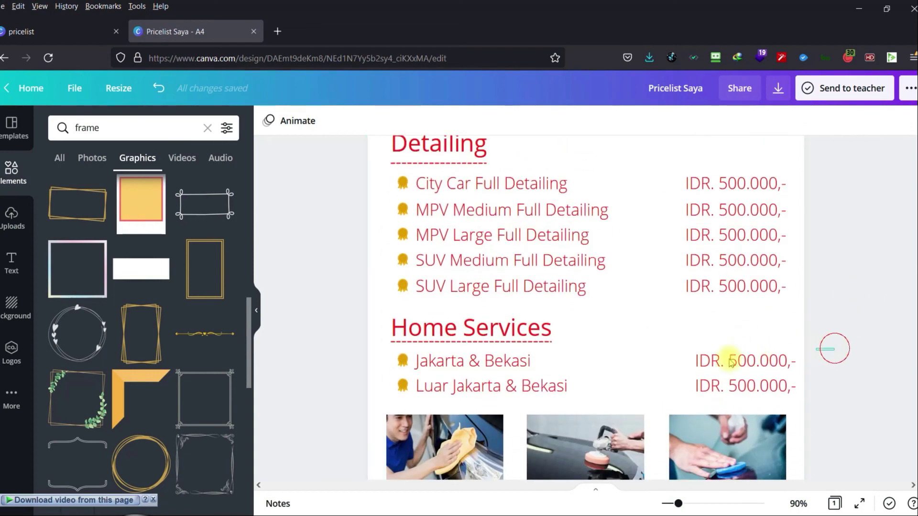
{"action": "left_click_drag", "start_coordinate": [836, 349], "coordinate": [691, 387]}
{"action": "left_click_drag", "start_coordinate": [744, 359], "coordinate": [735, 359]}
{"action": "left_click", "coordinate": [840, 357]}
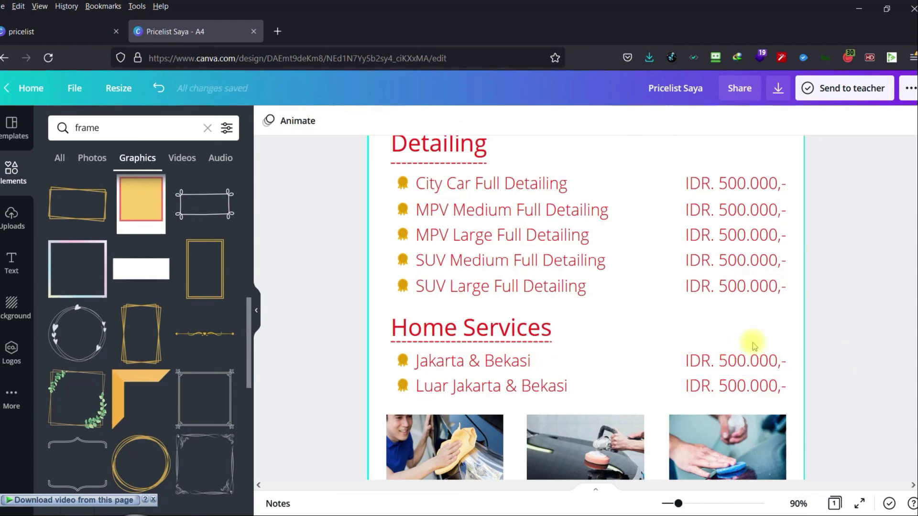
{"action": "scroll", "coordinate": [754, 346], "scroll_direction": "up", "scroll_amount": 3}
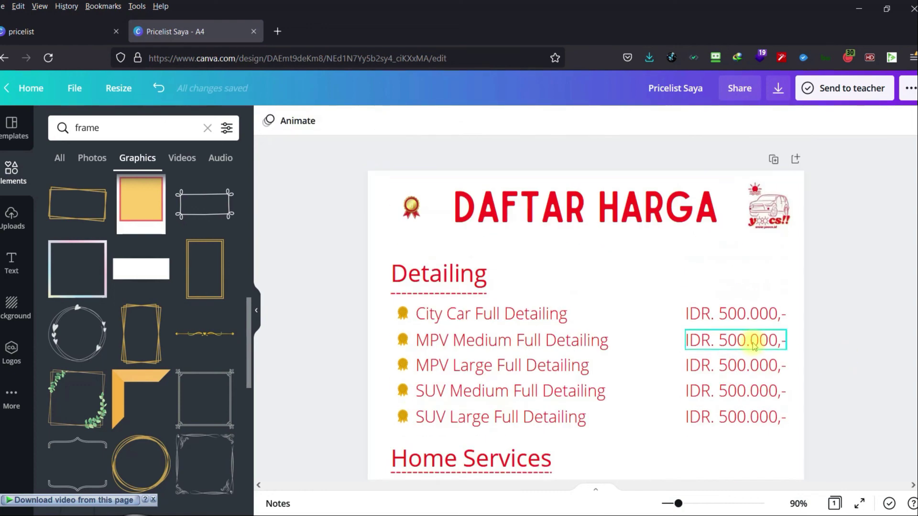
Add a dotted frame graphic to the page, then delete it.
{"action": "left_click", "coordinate": [376, 183]}
{"action": "left_click", "coordinate": [268, 122]}
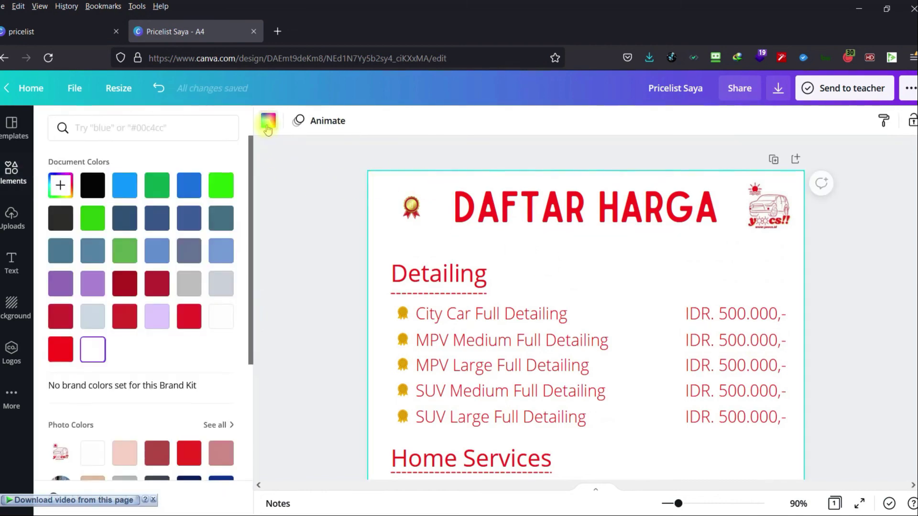
{"action": "left_click", "coordinate": [317, 244]}
{"action": "scroll", "coordinate": [323, 269], "scroll_direction": "down", "scroll_amount": 2}
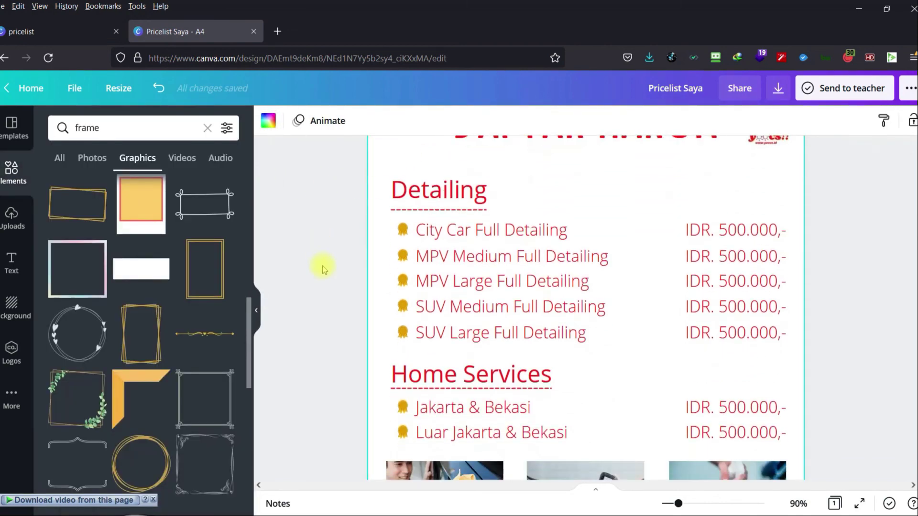
{"action": "scroll", "coordinate": [143, 373], "scroll_direction": "down", "scroll_amount": 5}
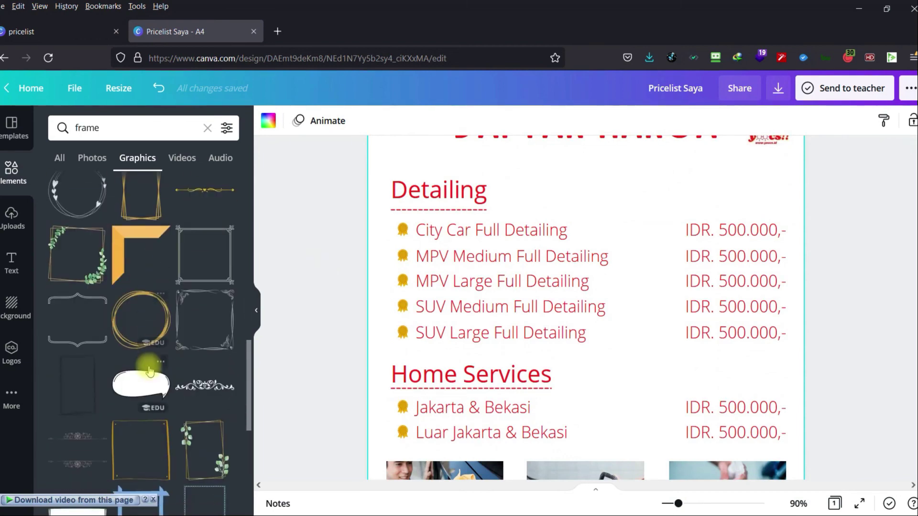
{"action": "scroll", "coordinate": [148, 370], "scroll_direction": "down", "scroll_amount": 1}
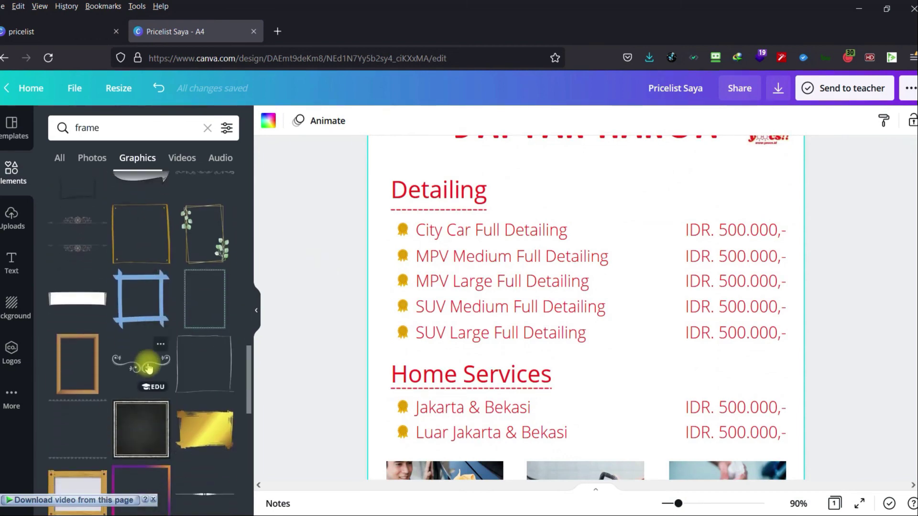
{"action": "left_click", "coordinate": [206, 312]}
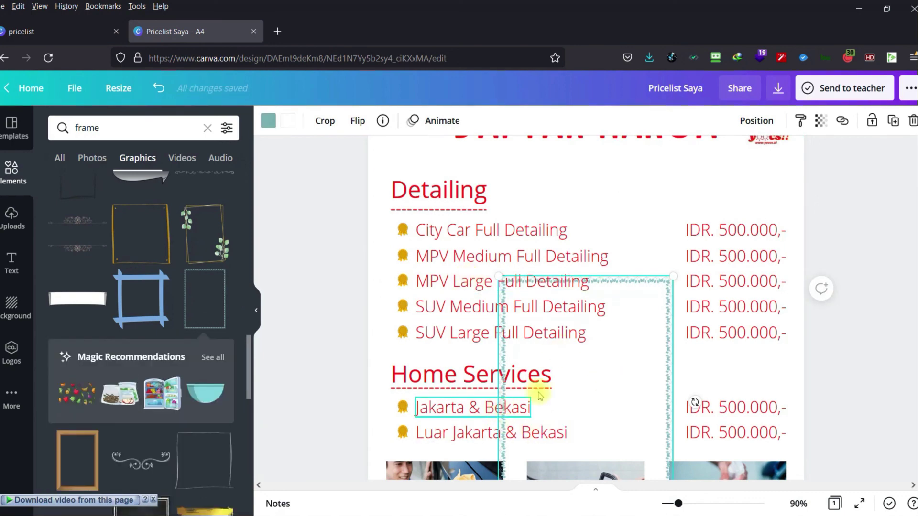
{"action": "key", "text": "Delete"}
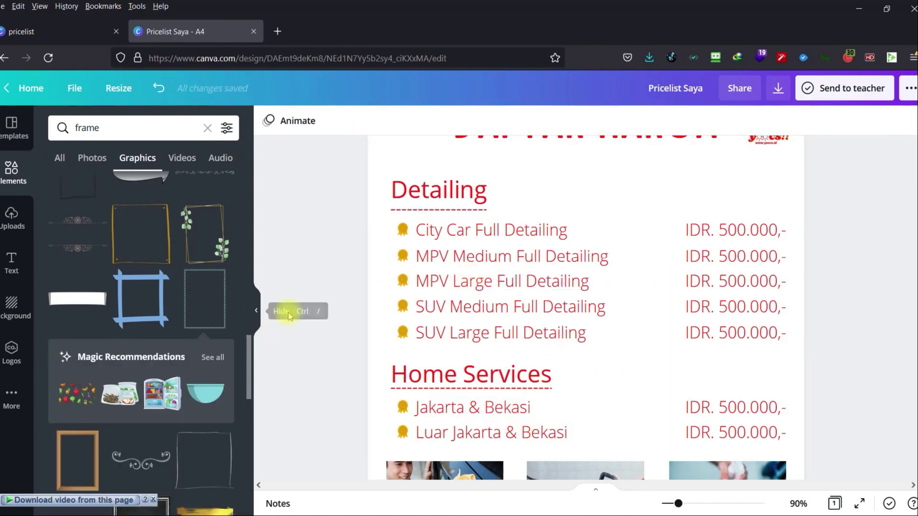
Change the page background colour to the pink #f7d0c5 photo colour.
{"action": "left_click", "coordinate": [375, 231]}
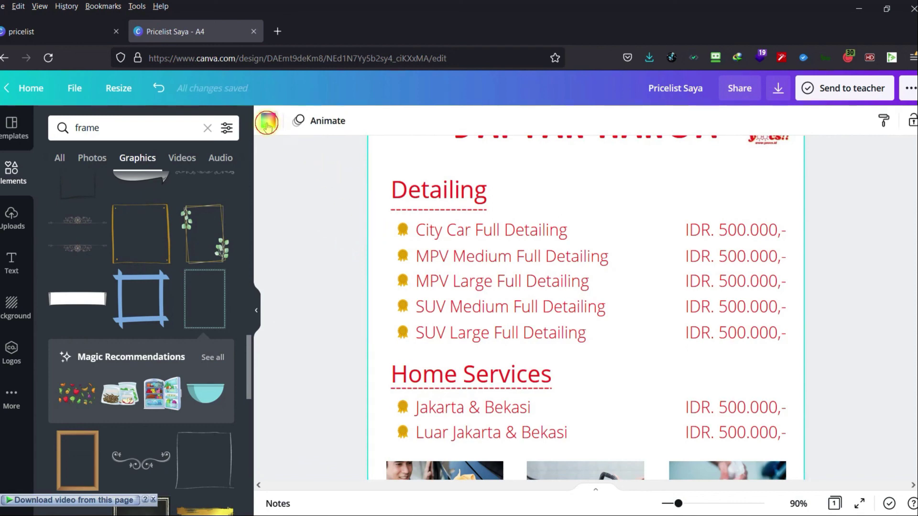
{"action": "left_click", "coordinate": [268, 120]}
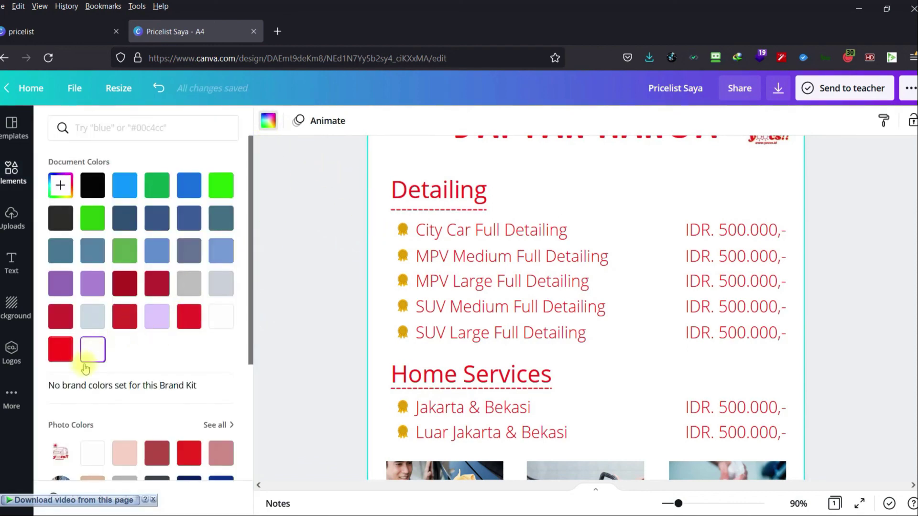
{"action": "scroll", "coordinate": [93, 369], "scroll_direction": "down", "scroll_amount": 2}
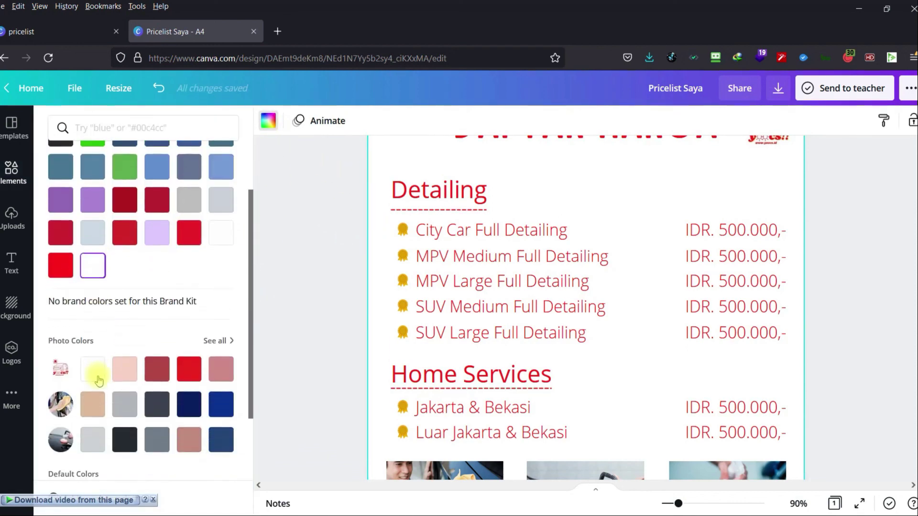
{"action": "left_click", "coordinate": [133, 381]}
{"action": "scroll", "coordinate": [401, 410], "scroll_direction": "up", "scroll_amount": 2}
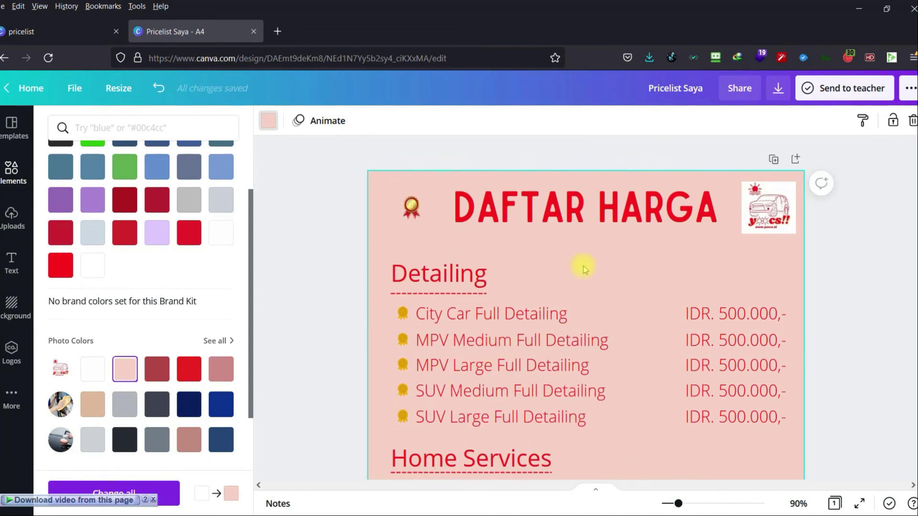
{"action": "left_click", "coordinate": [271, 125]}
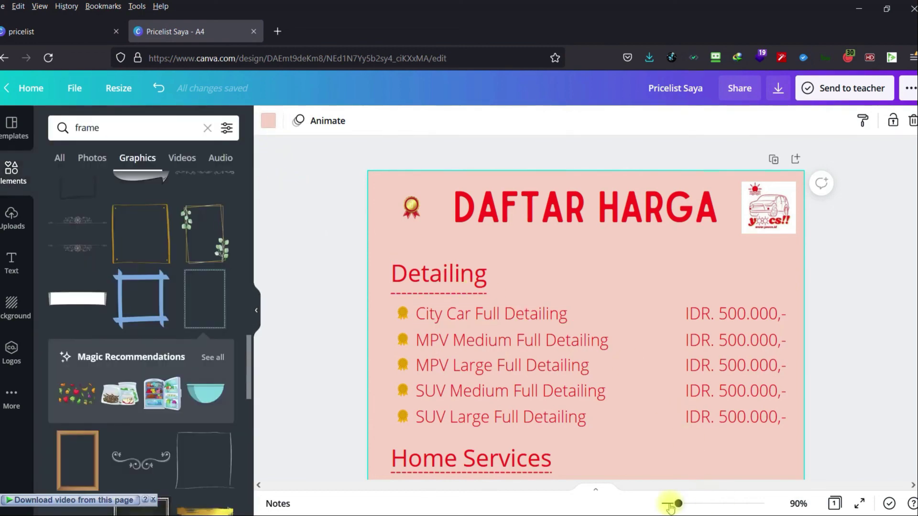
Make the page background a custom pale mint green (#E2FDEE) by adjusting hue and shade.
{"action": "left_click_drag", "start_coordinate": [678, 505], "coordinate": [670, 503]}
{"action": "scroll", "coordinate": [415, 335], "scroll_direction": "down", "scroll_amount": 3}
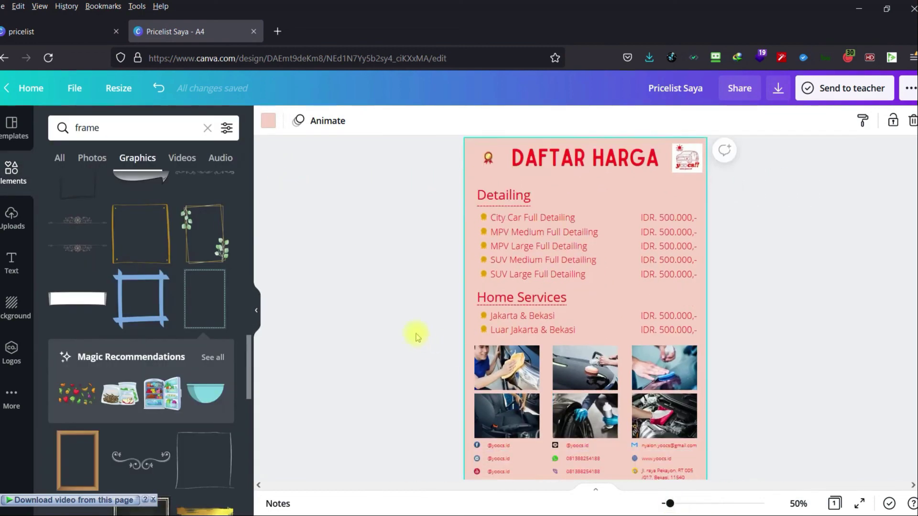
{"action": "scroll", "coordinate": [401, 315], "scroll_direction": "up", "scroll_amount": 3}
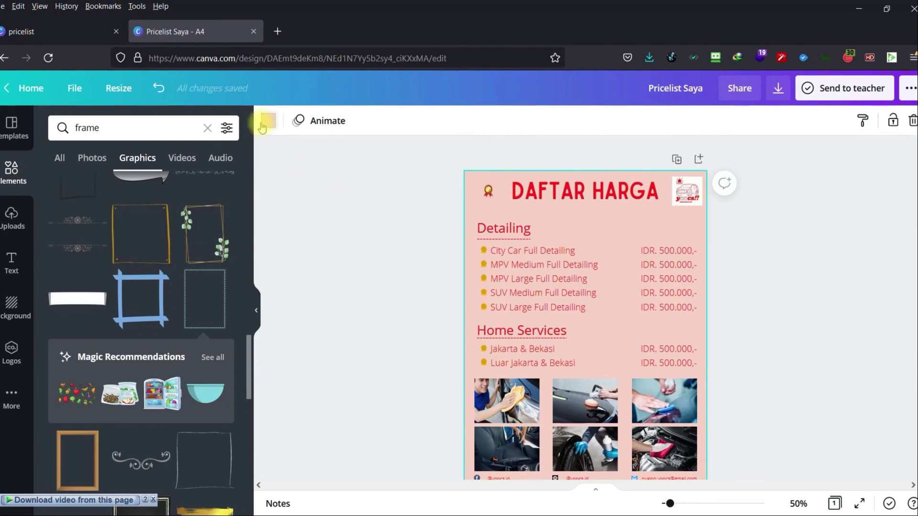
{"action": "left_click", "coordinate": [267, 120]}
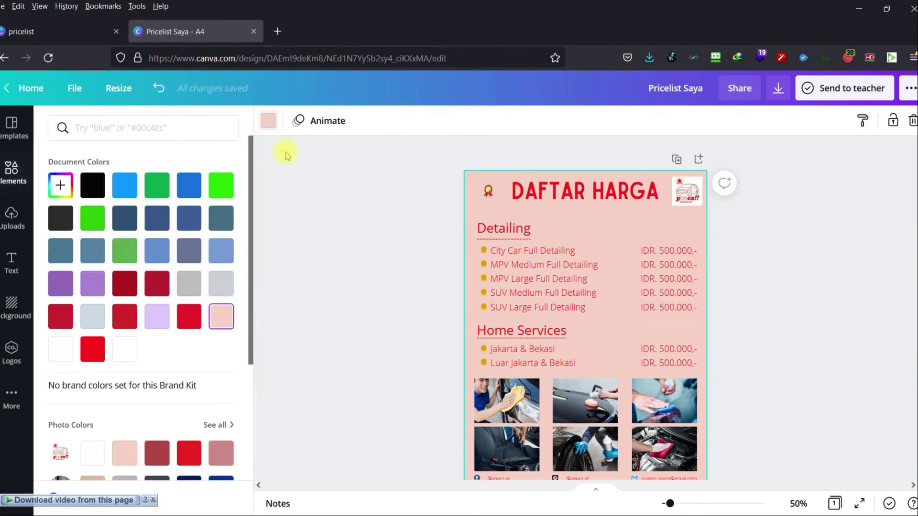
{"action": "left_click", "coordinate": [60, 185]}
{"action": "left_click_drag", "start_coordinate": [131, 243], "coordinate": [76, 224]}
{"action": "left_click_drag", "start_coordinate": [84, 292], "coordinate": [125, 293]}
{"action": "left_click_drag", "start_coordinate": [90, 245], "coordinate": [77, 219]}
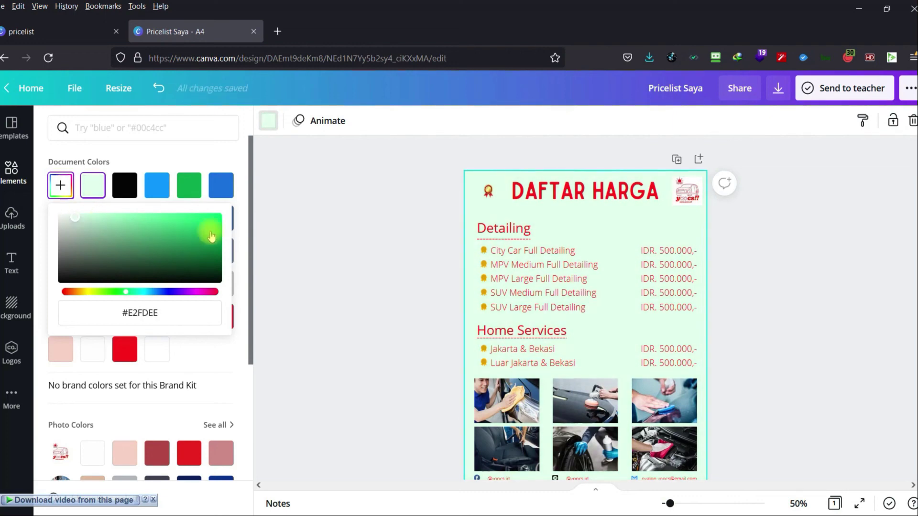
{"action": "left_click", "coordinate": [380, 243]}
{"action": "scroll", "coordinate": [383, 253], "scroll_direction": "down", "scroll_amount": 3}
{"action": "scroll", "coordinate": [385, 259], "scroll_direction": "up", "scroll_amount": 3}
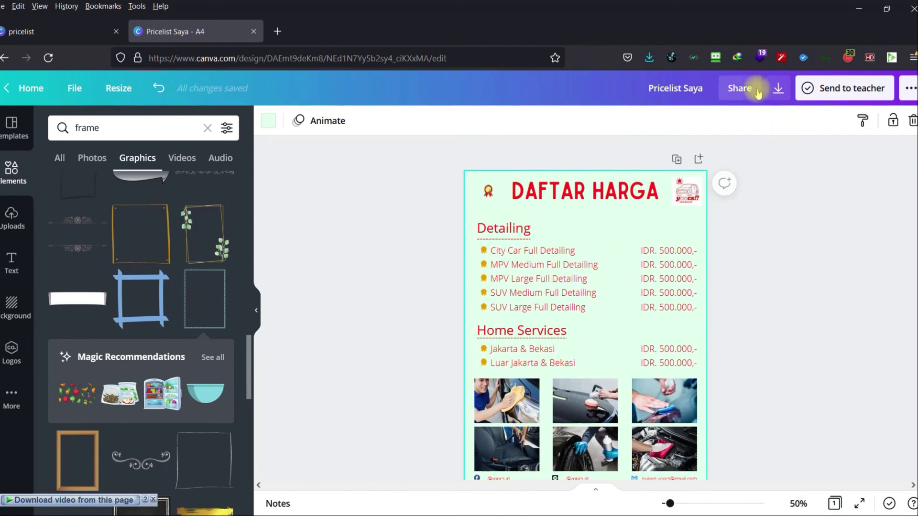
Download the design as a PNG and open Pricelist Saya-1.png in Photos.
{"action": "left_click", "coordinate": [778, 88]}
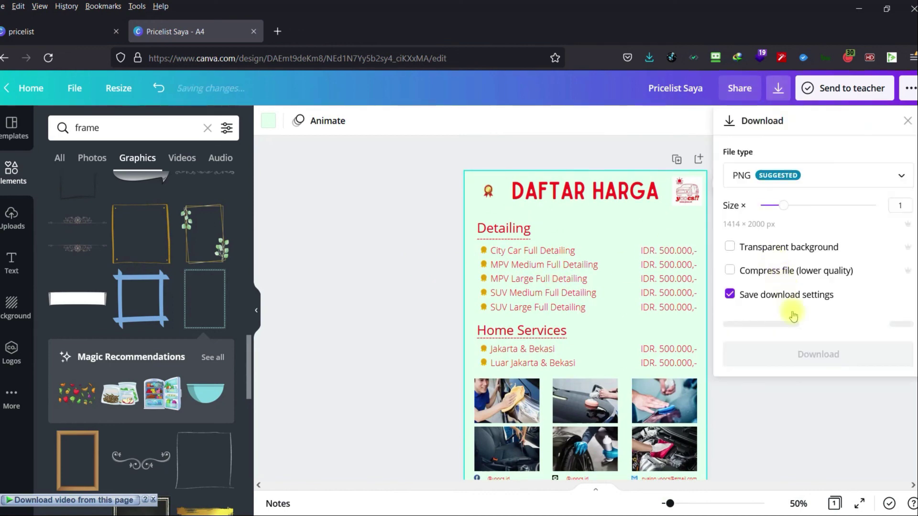
{"action": "left_click", "coordinate": [813, 327]}
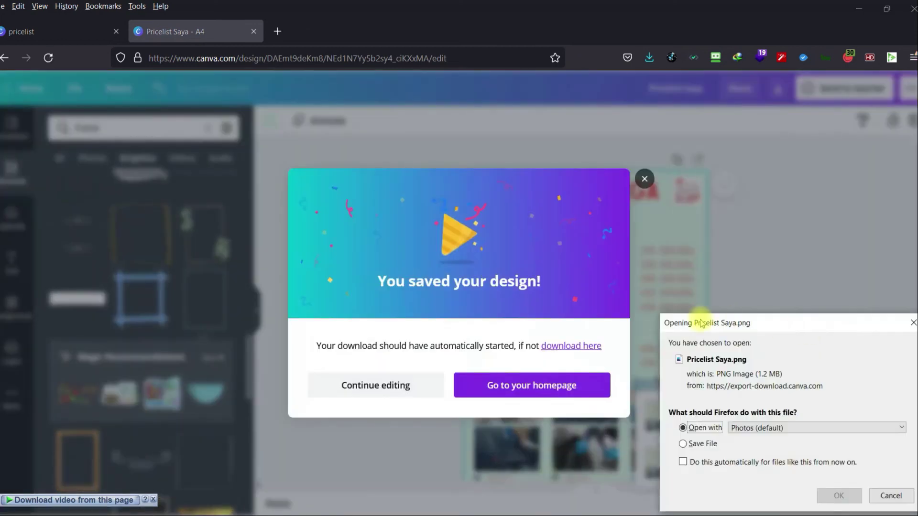
{"action": "left_click", "coordinate": [838, 495]}
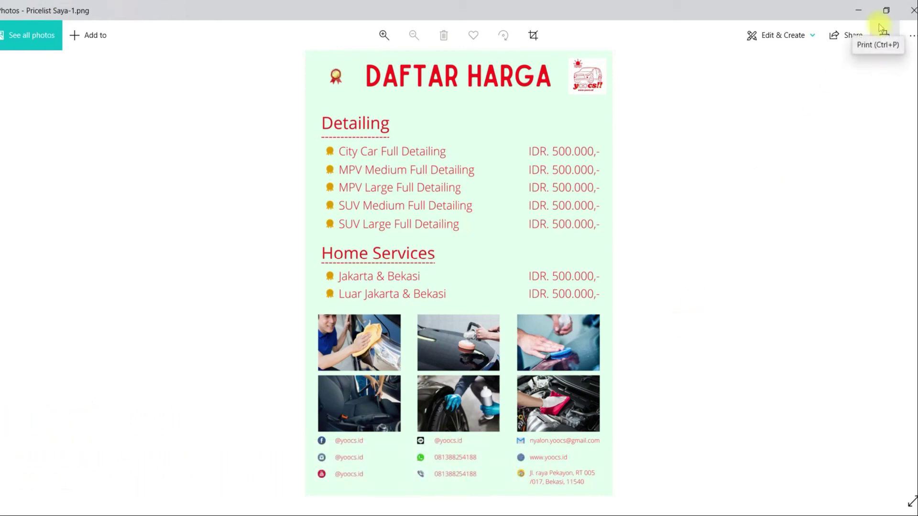
Close Photos and continue editing the mint DAFTAR HARGA design in Canva.
{"action": "left_click", "coordinate": [911, 10]}
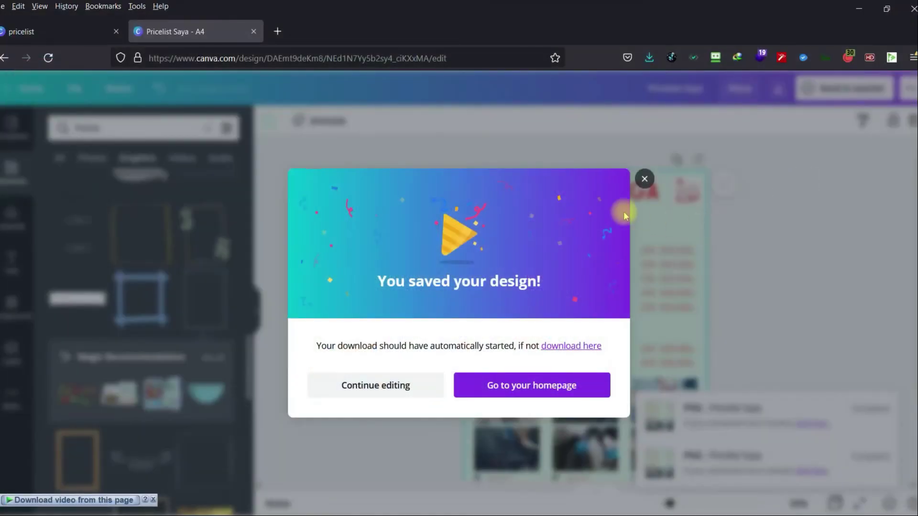
{"action": "left_click", "coordinate": [643, 181]}
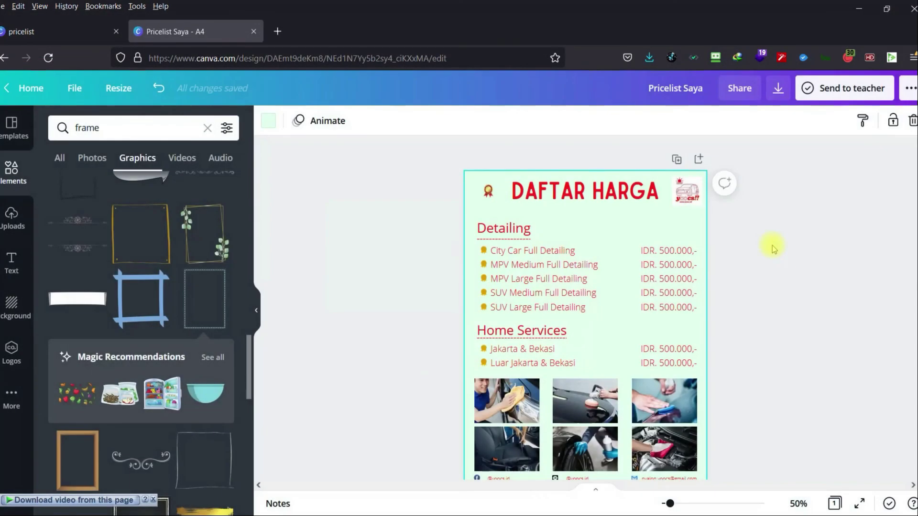